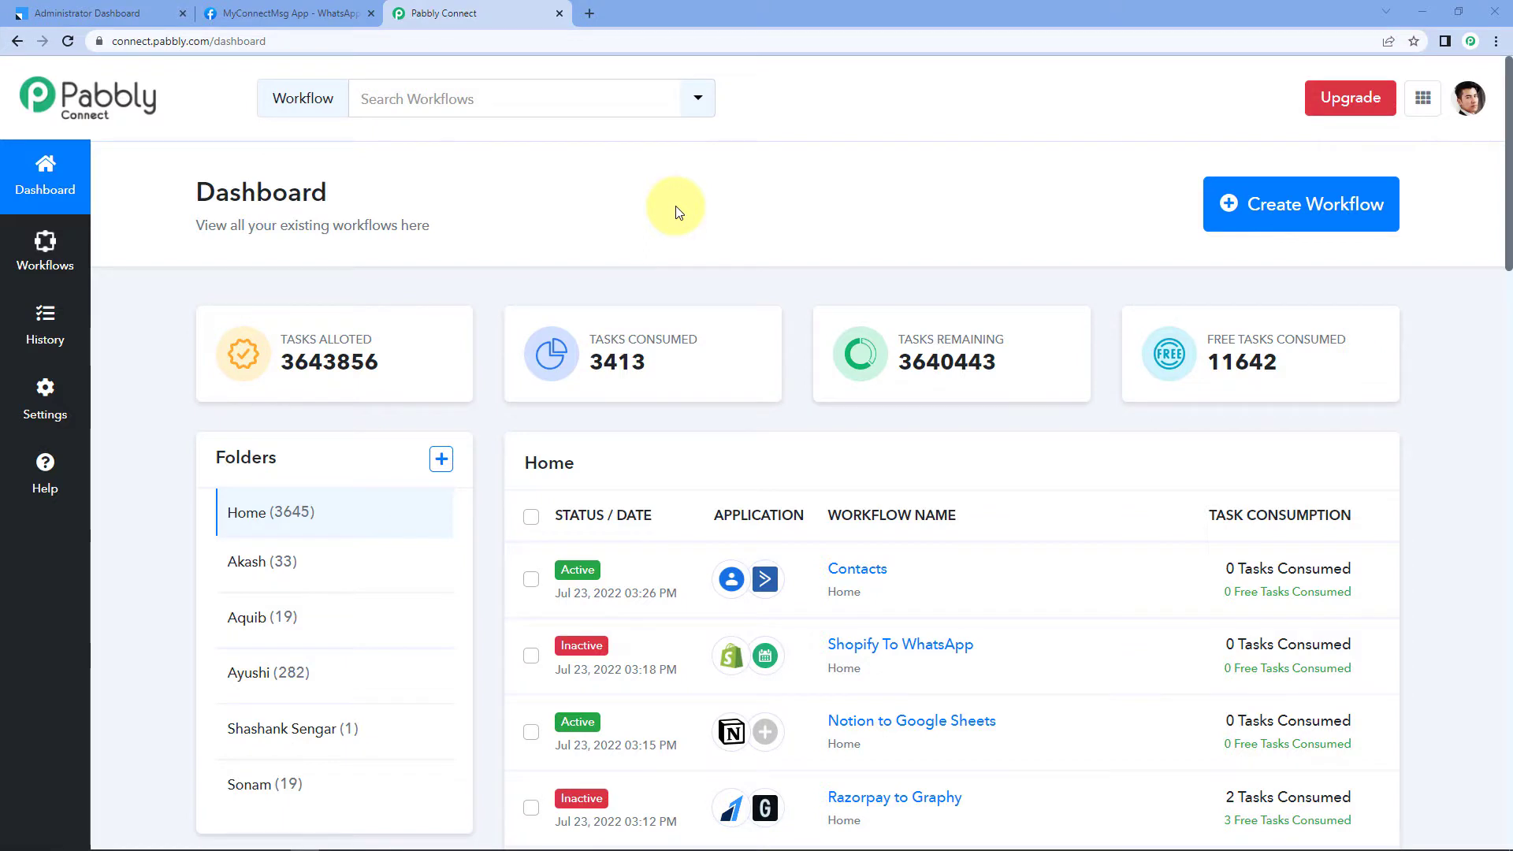
Step: Open a new blank Chrome tab beside the Pabbly Connect dashboard
{"action": "left_click", "coordinate": [589, 13]}
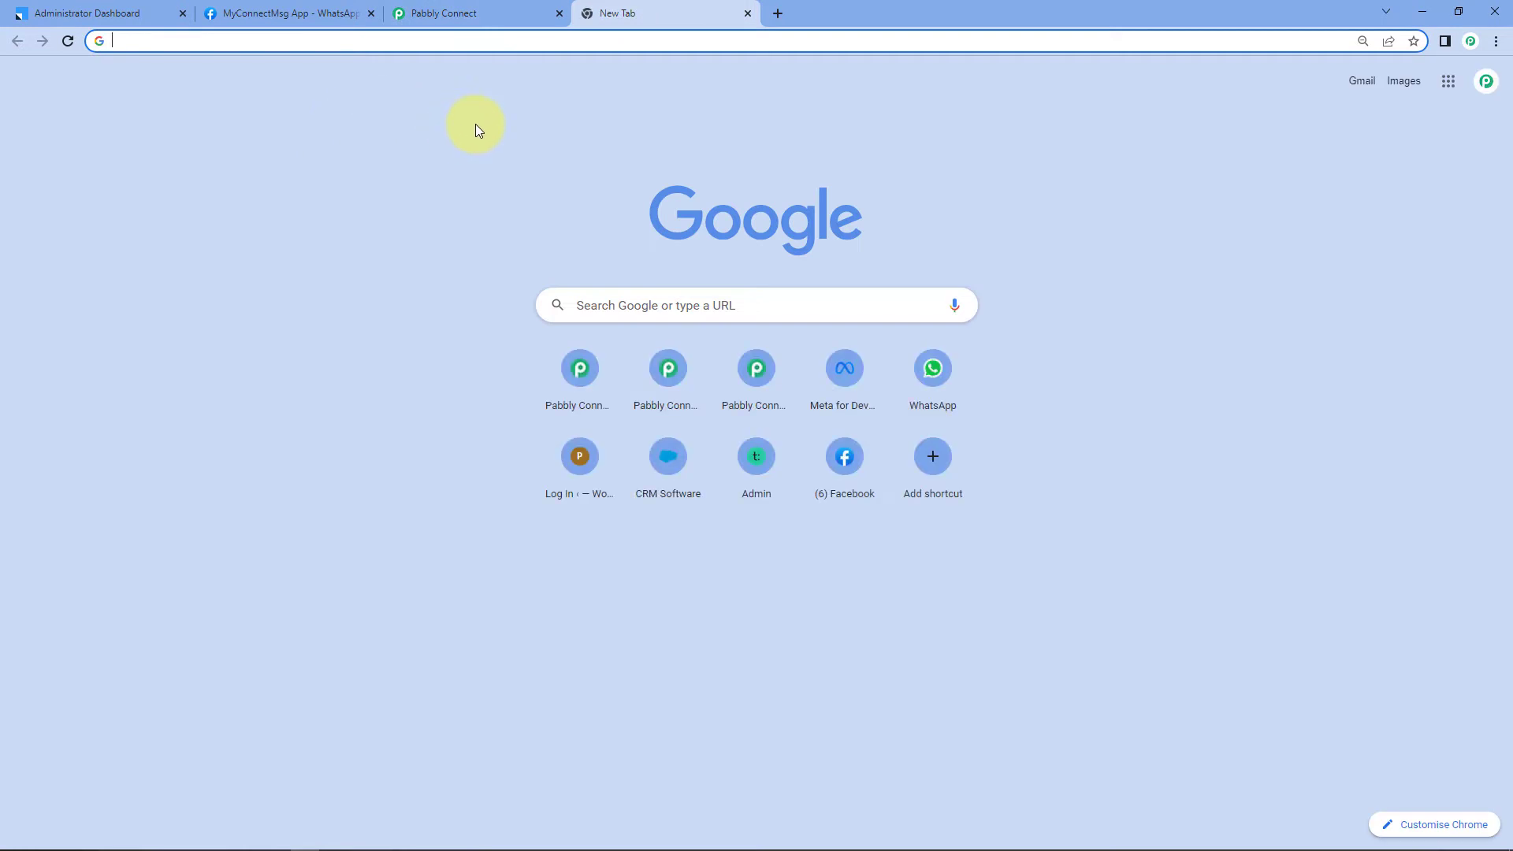
Step: Load the Pabbly Connect product homepage at pabbly.com/connect in the new tab
{"action": "type", "text": "pabbly."}
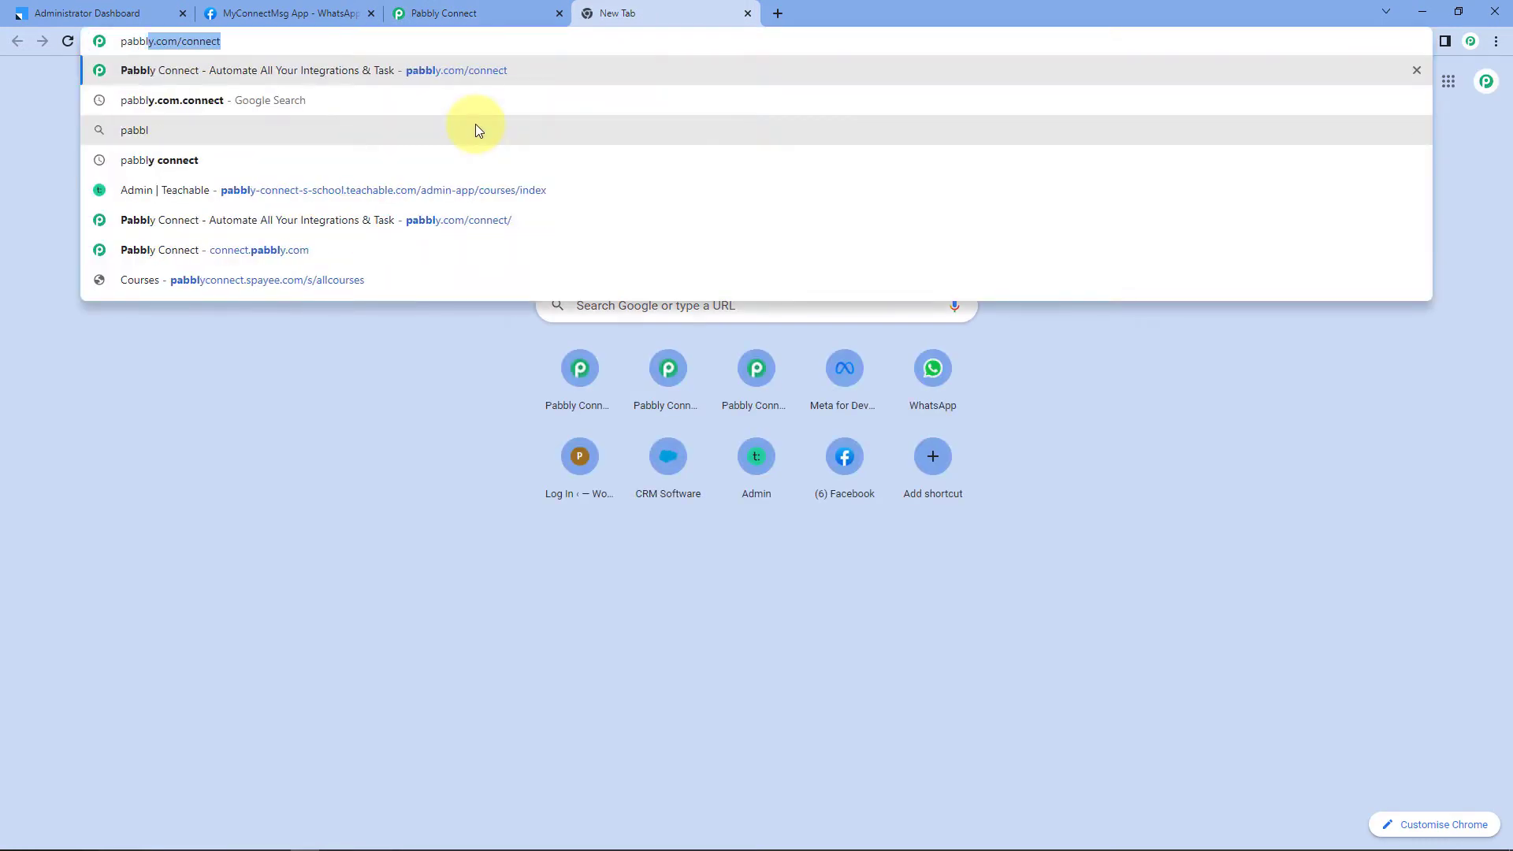
{"action": "type", "text": "com/connect"}
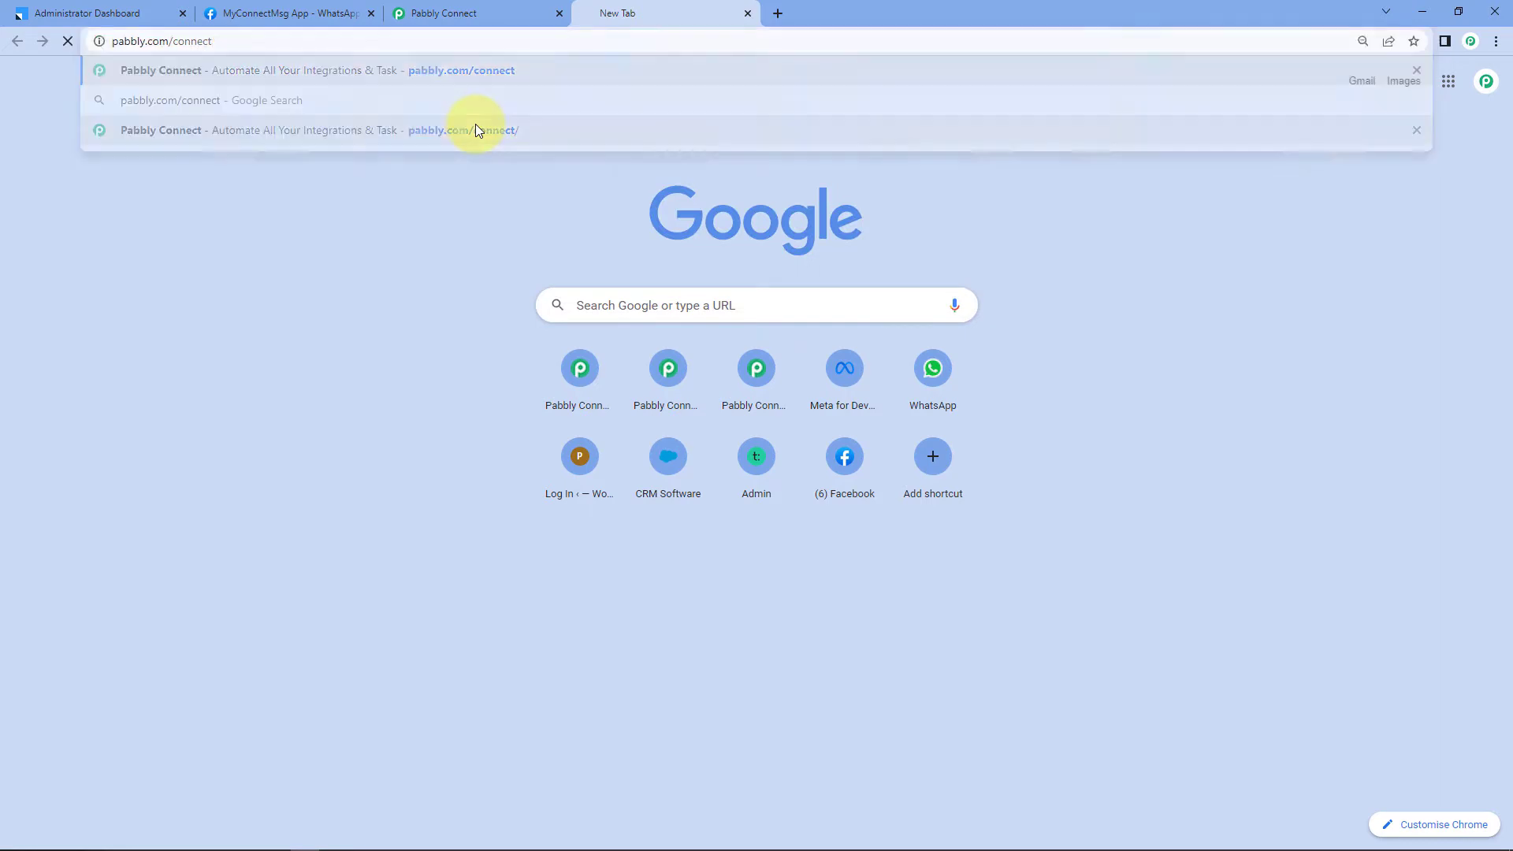
{"action": "left_click", "coordinate": [475, 128]}
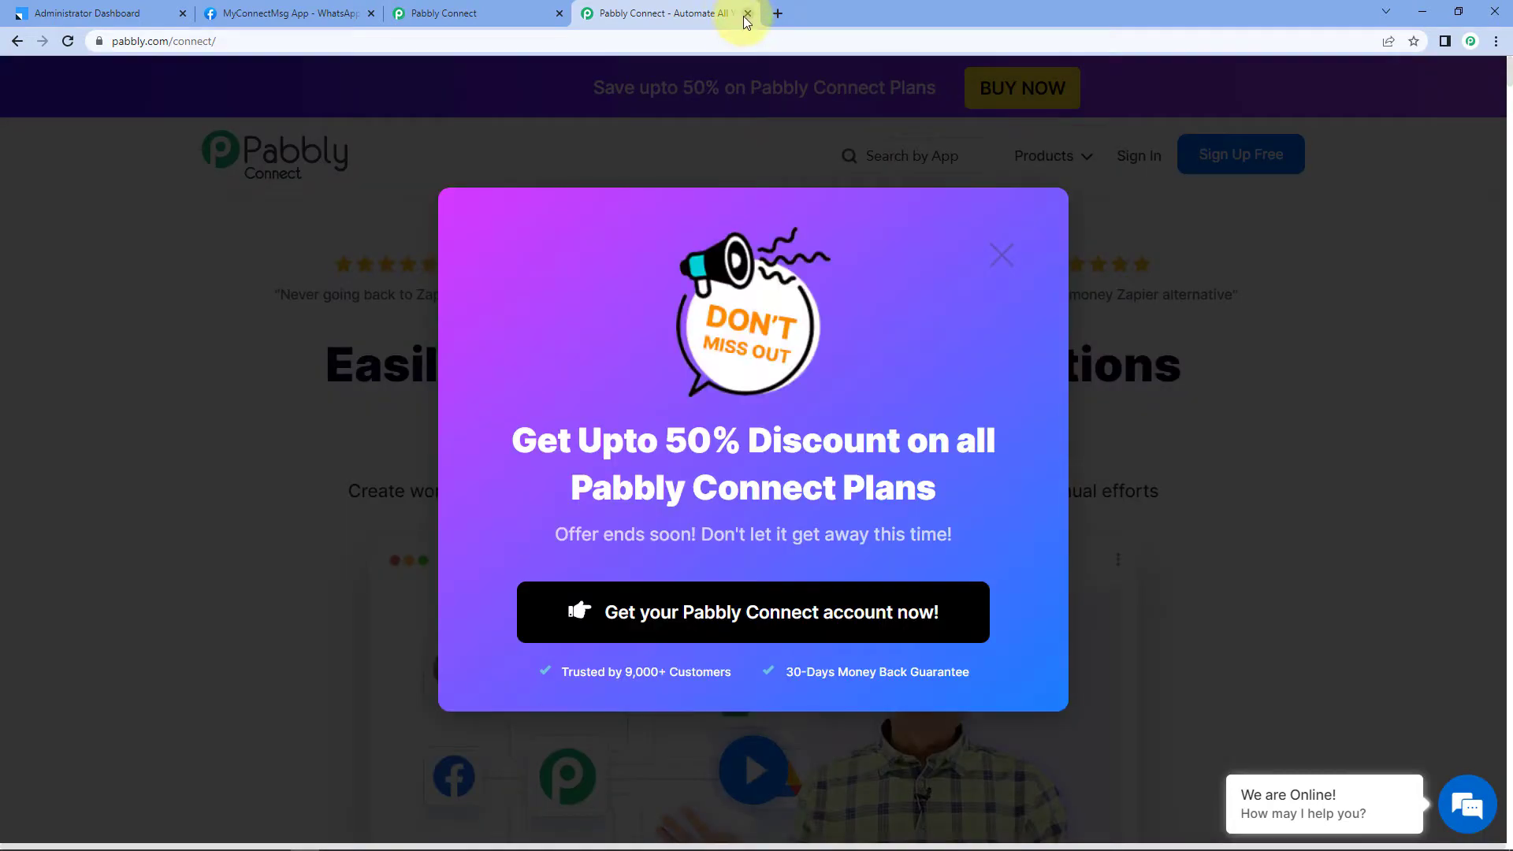
Step: Close the extra tab and create a workflow named 'LeadSquared to WhatsApp'
{"action": "left_click", "coordinate": [747, 13]}
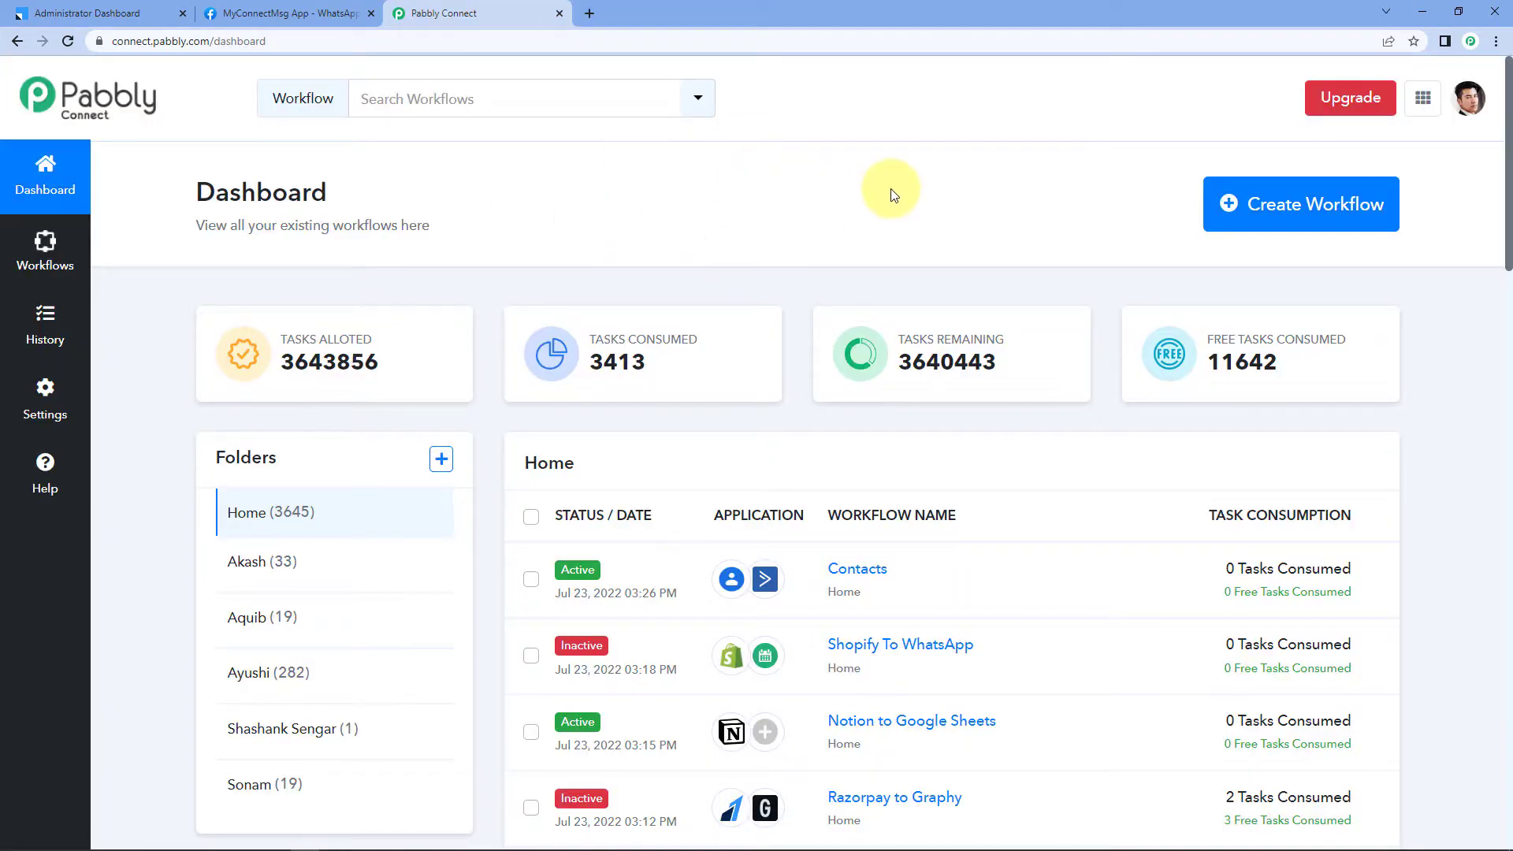
{"action": "left_click", "coordinate": [1326, 193]}
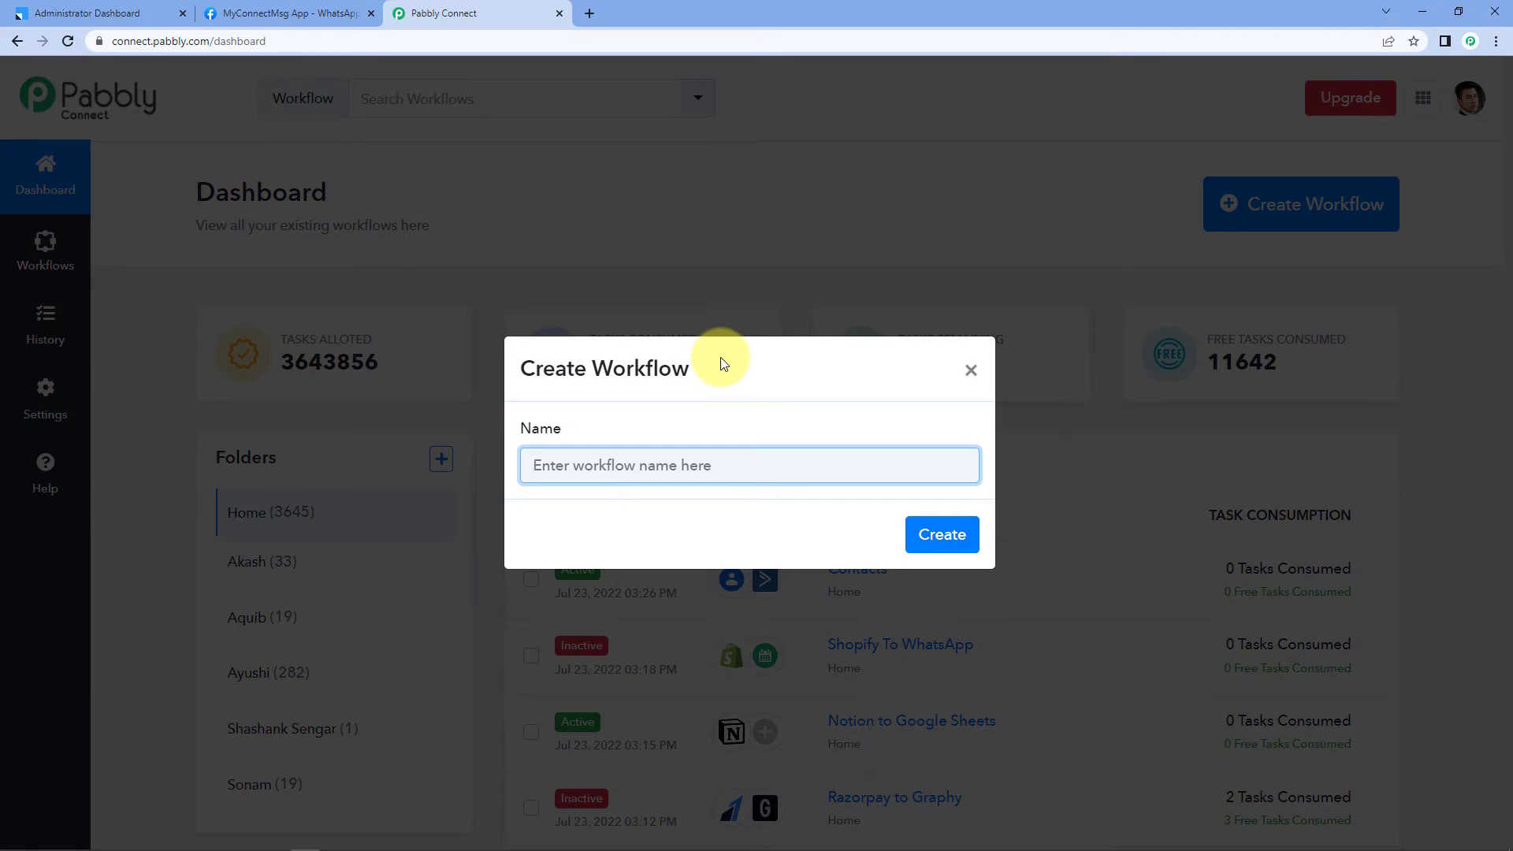
{"action": "type", "text": "LeadS"}
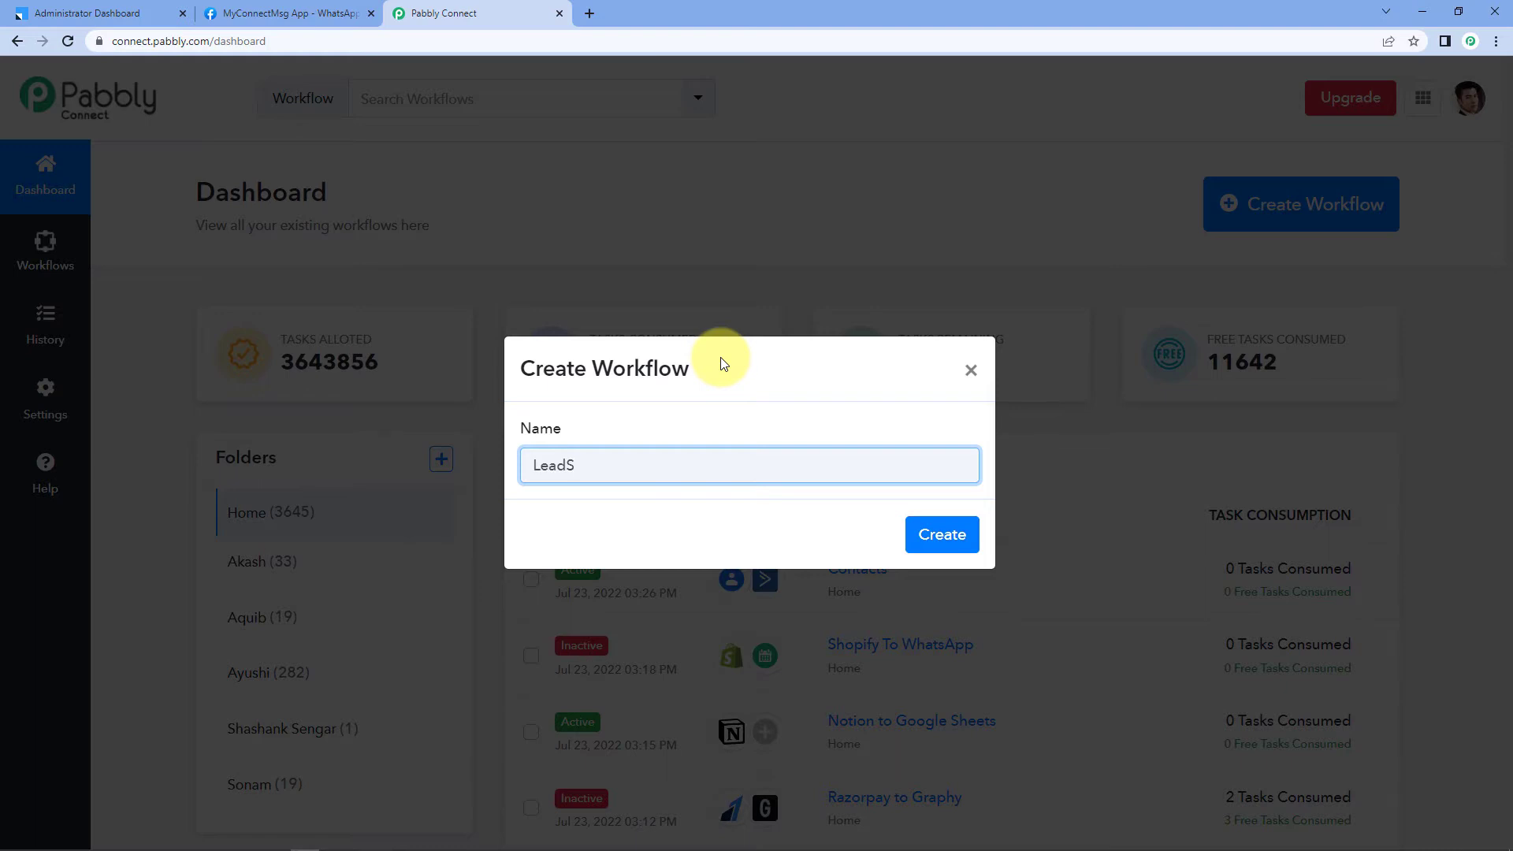
{"action": "type", "text": "quared to WhatsApp"}
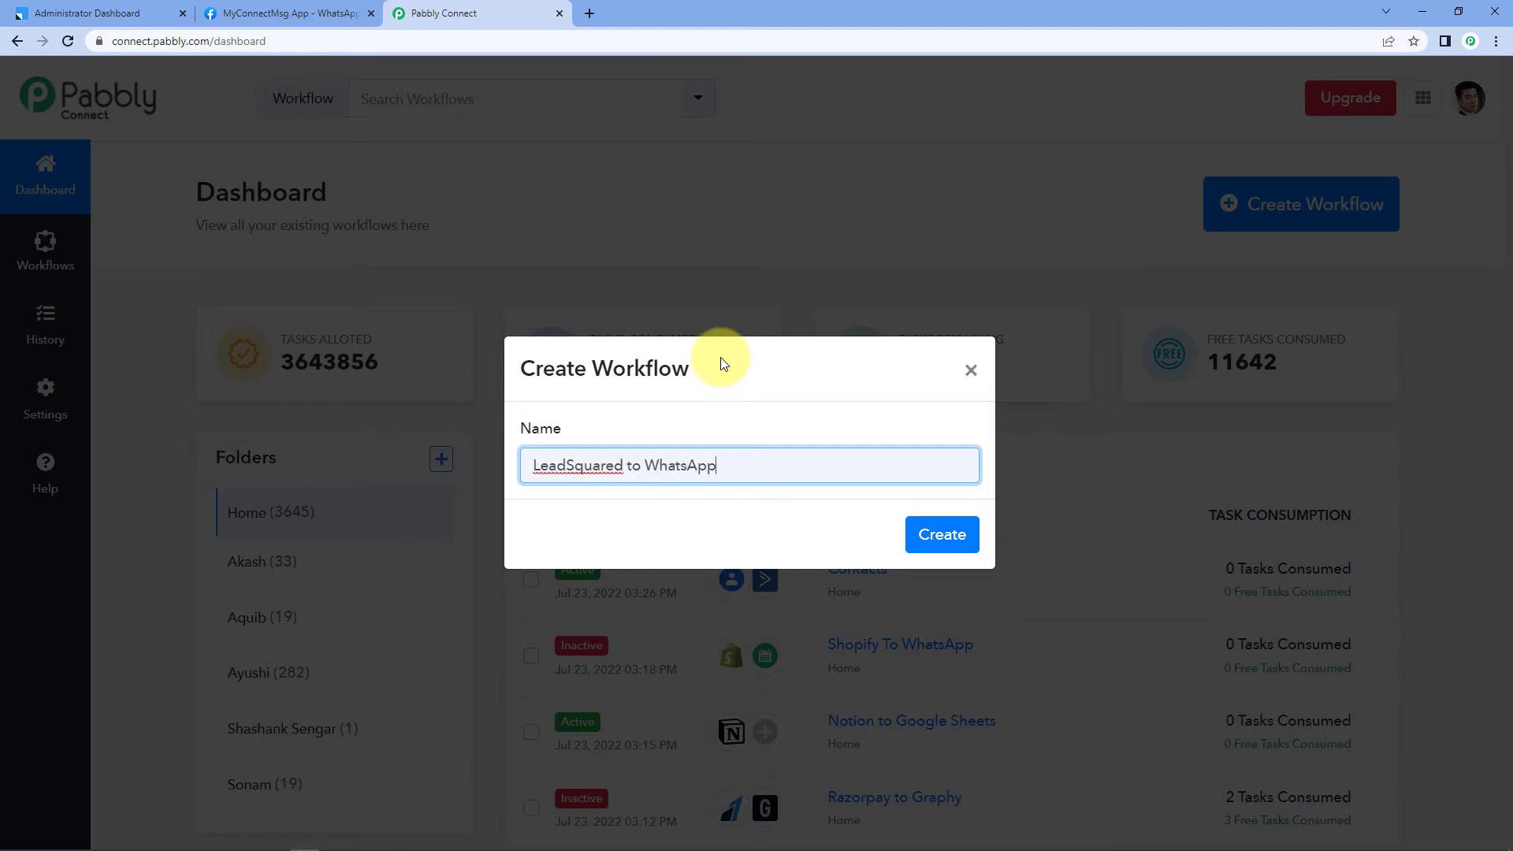
{"action": "left_click", "coordinate": [937, 535]}
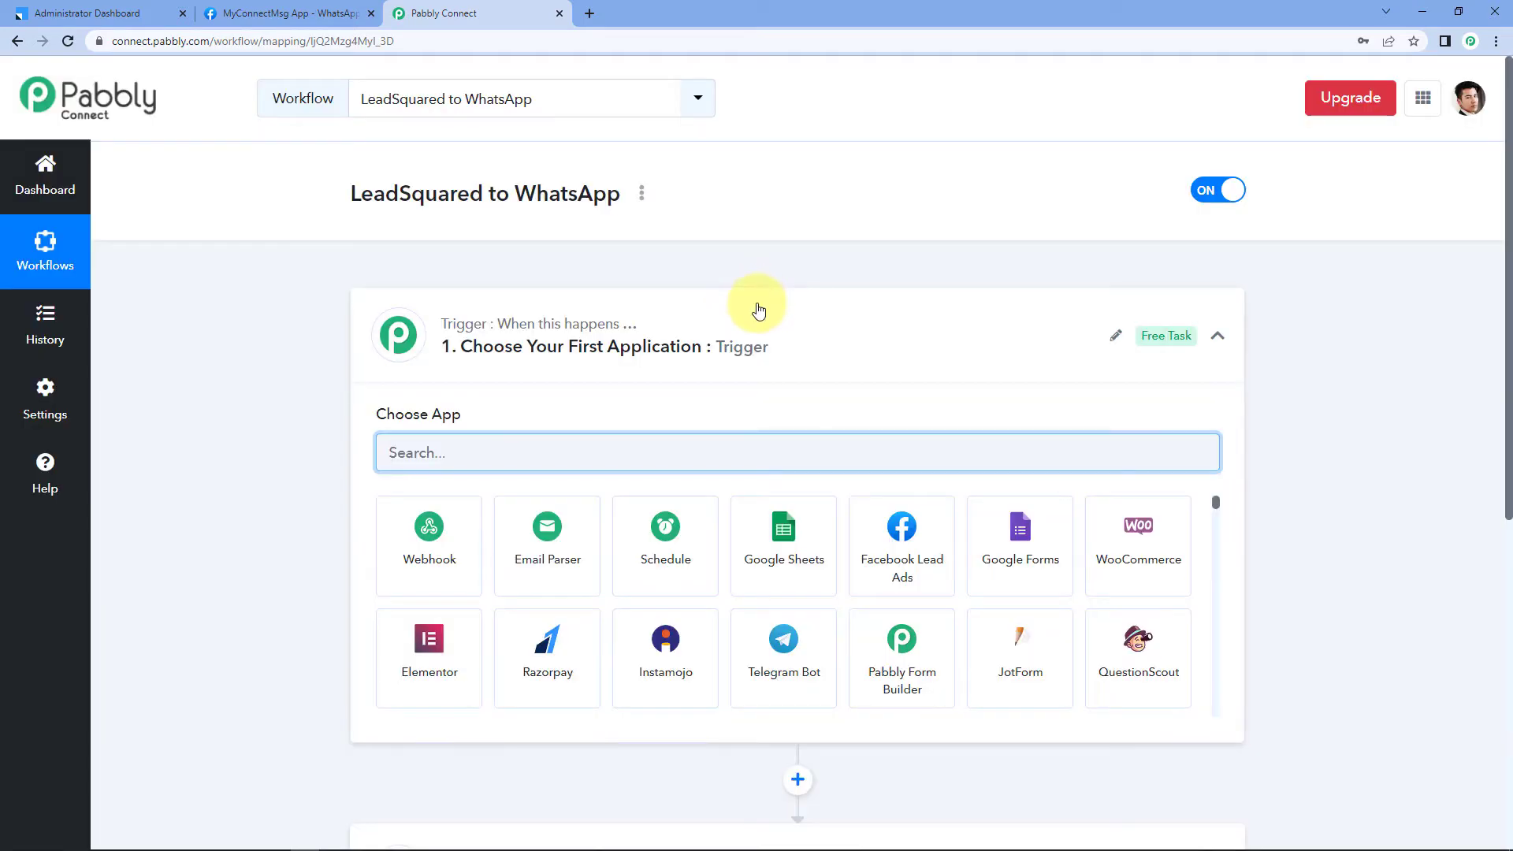
{"action": "left_click", "coordinate": [758, 309]}
{"action": "scroll", "coordinate": [271, 329], "scroll_direction": "down", "scroll_amount": 1}
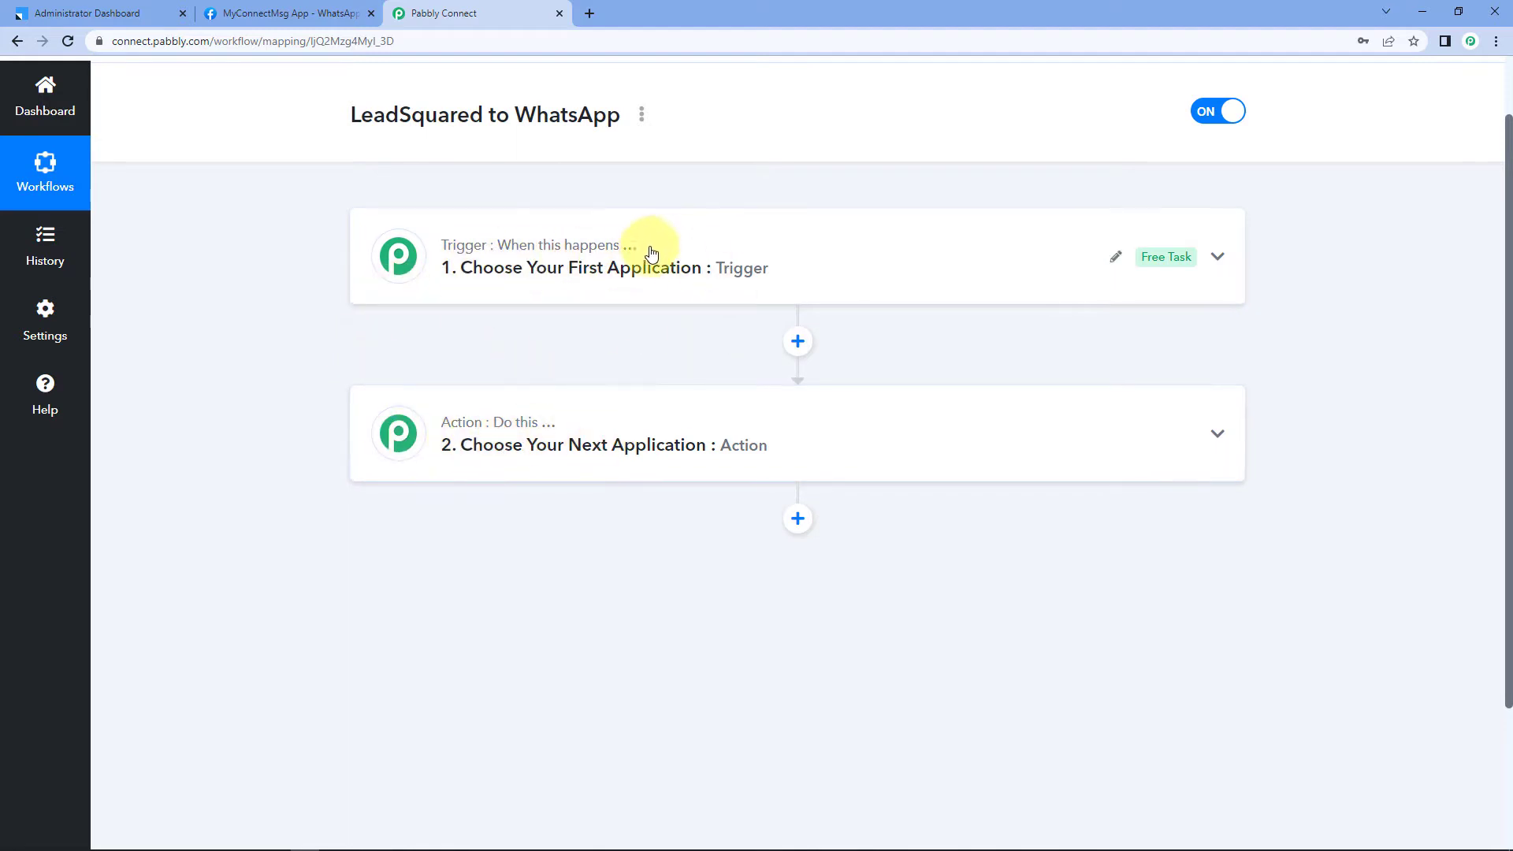
{"action": "left_click", "coordinate": [641, 361]}
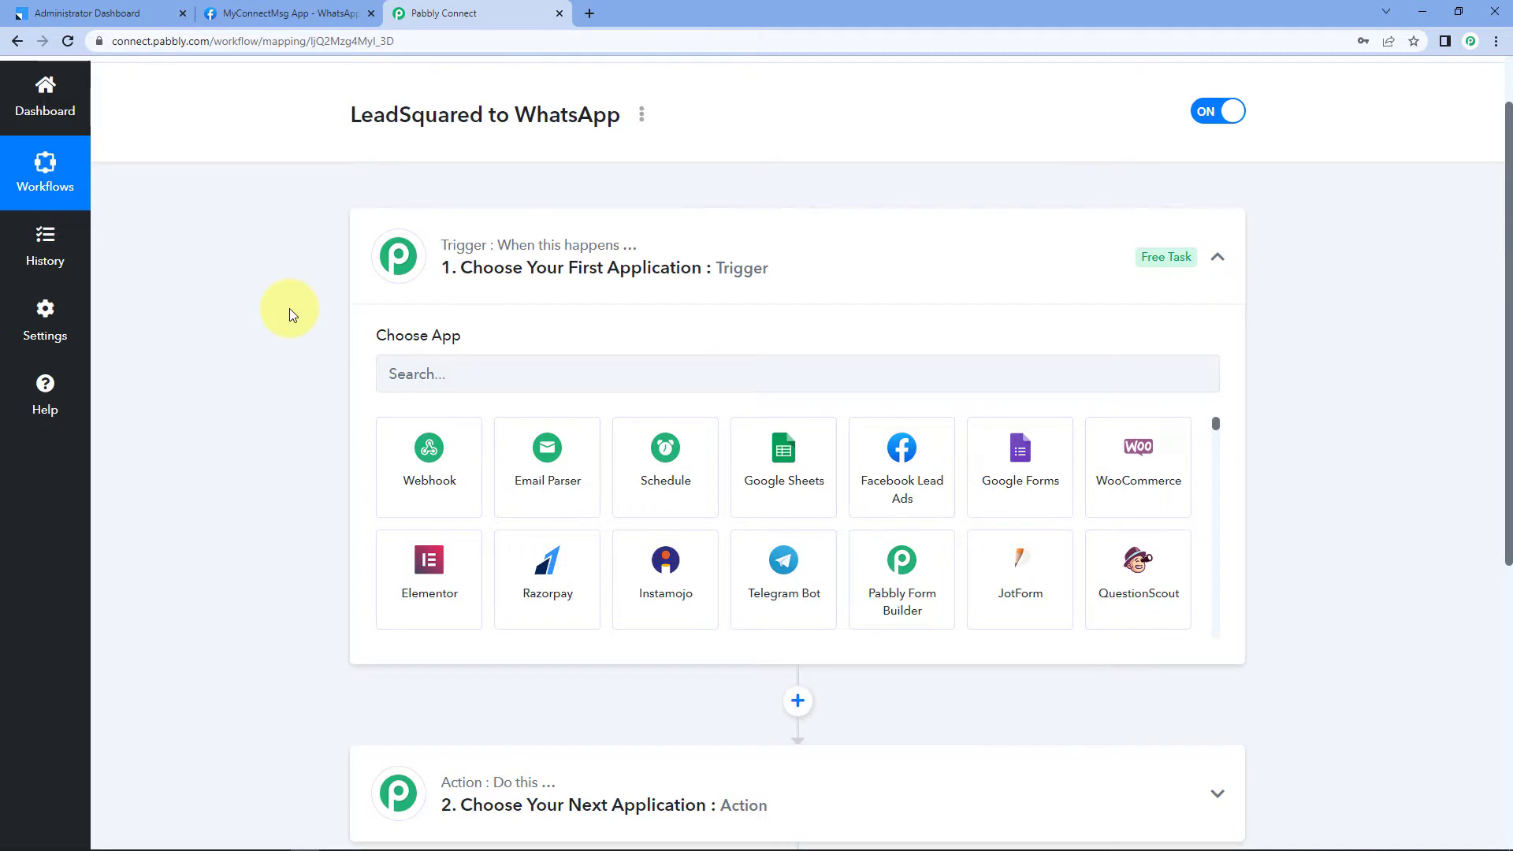
{"action": "scroll", "coordinate": [290, 309], "scroll_direction": "down", "scroll_amount": 1}
Step: Set the workflow trigger to Leadsquared with the New Lead event
{"action": "left_click", "coordinate": [425, 292]}
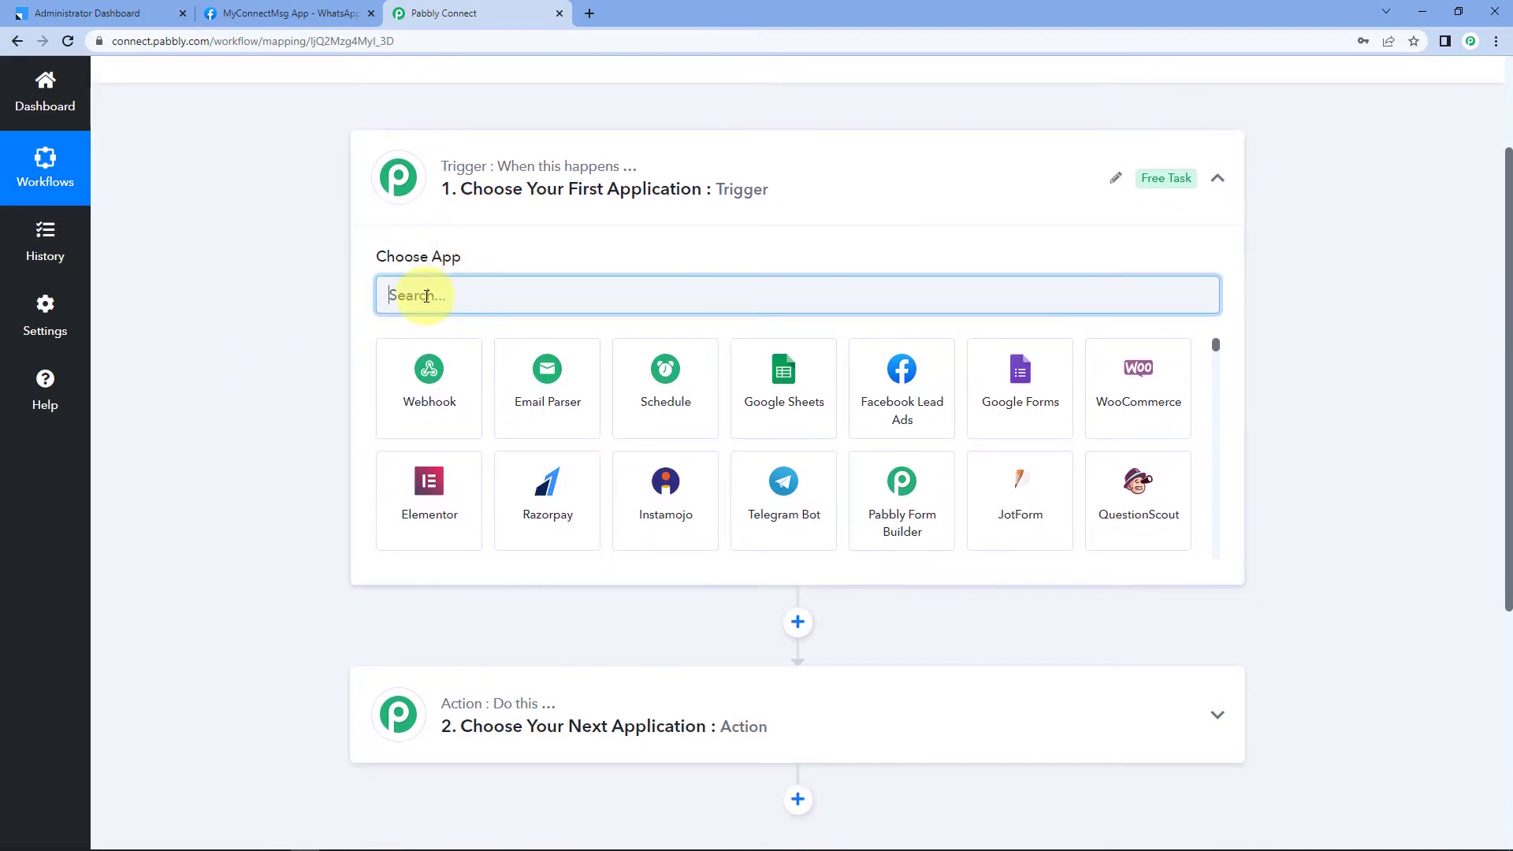
{"action": "type", "text": "Leads"}
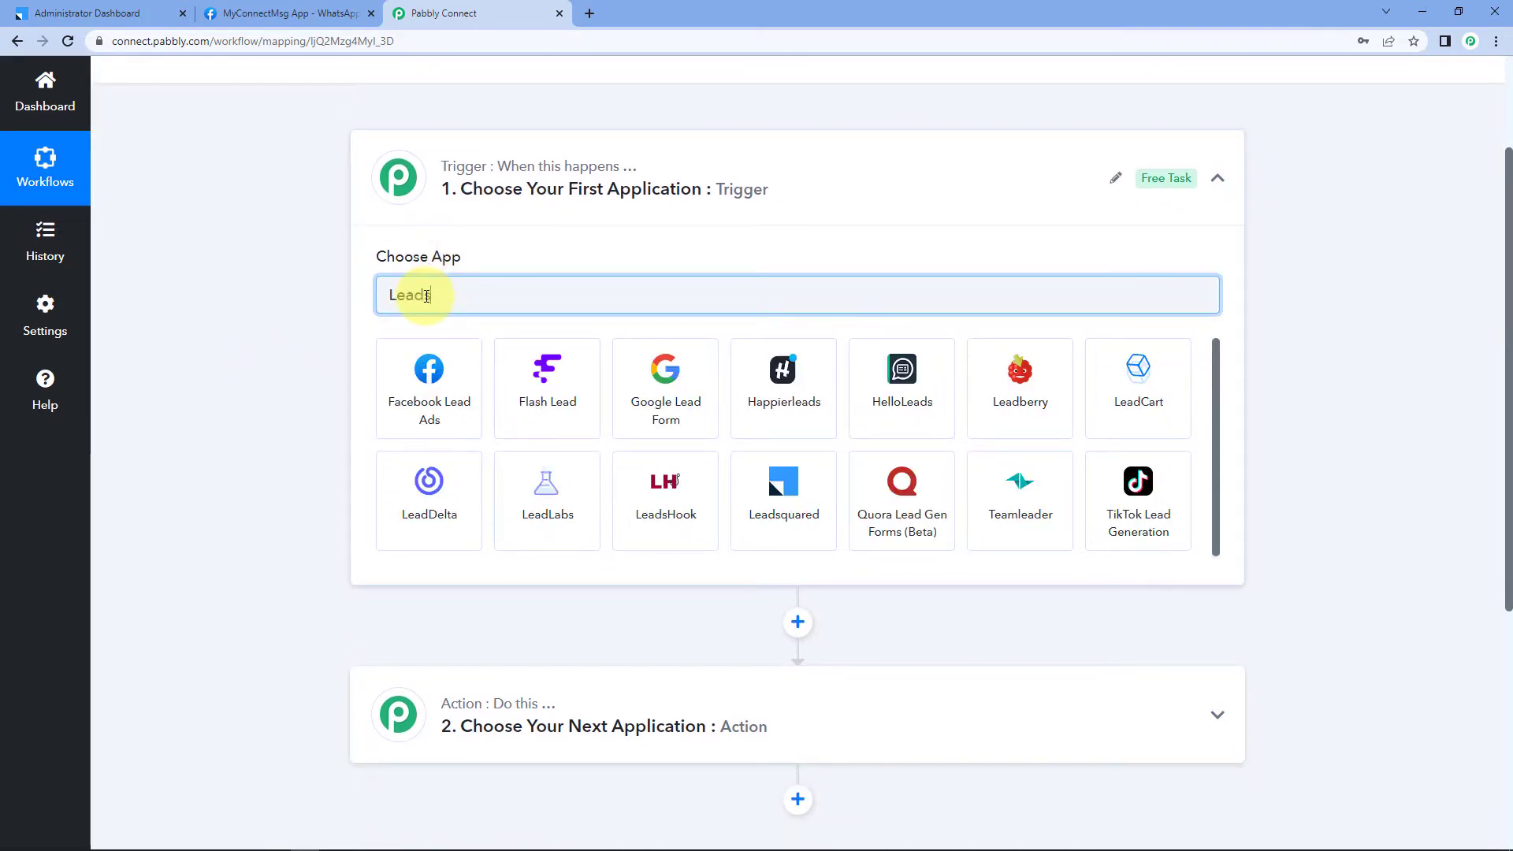
{"action": "left_click", "coordinate": [749, 383]}
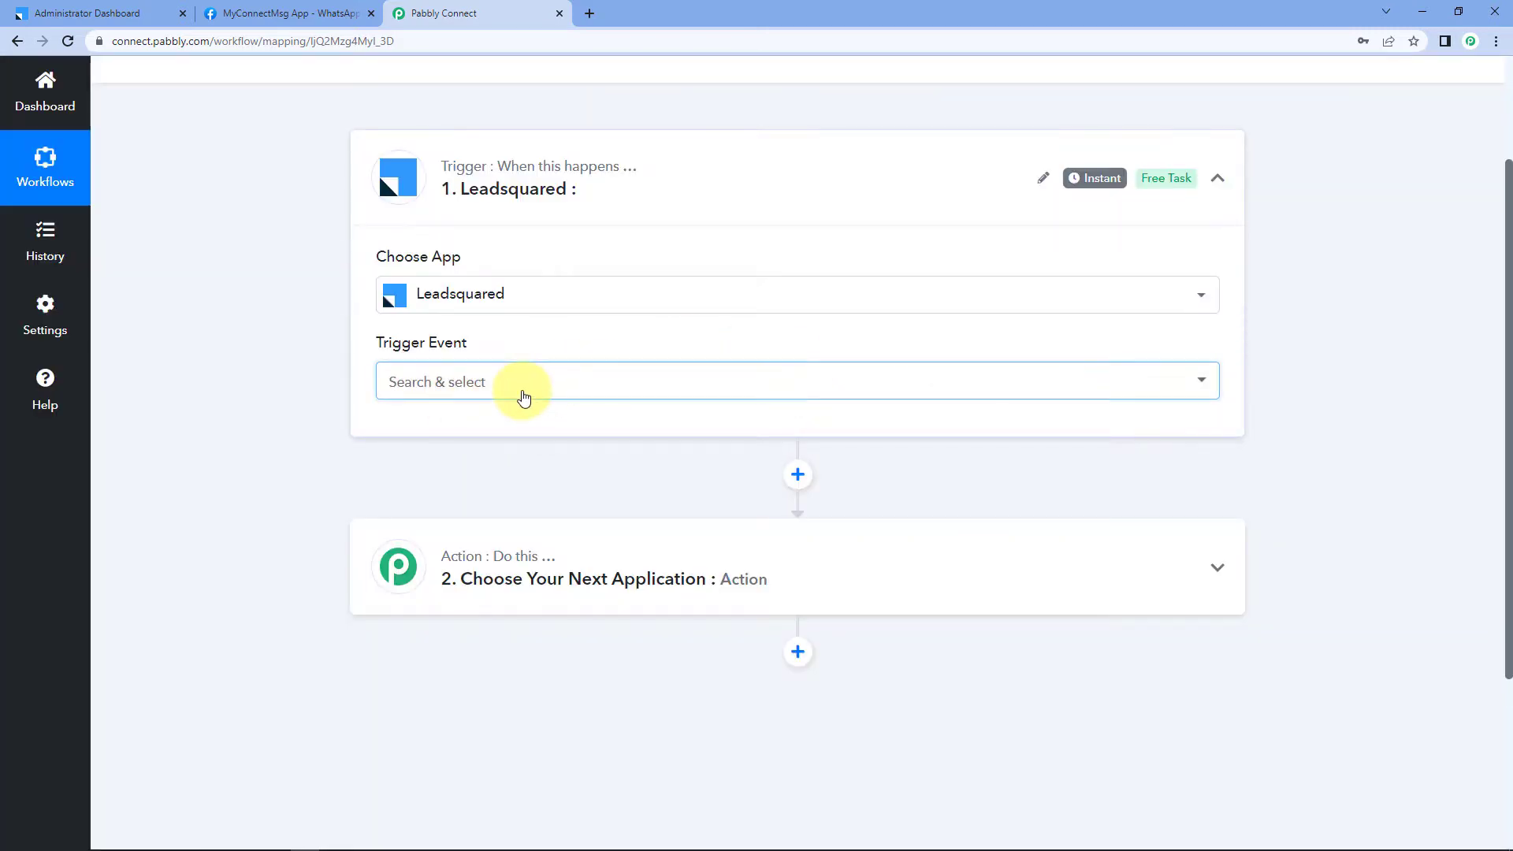
{"action": "left_click", "coordinate": [524, 394]}
{"action": "left_click", "coordinate": [422, 481]}
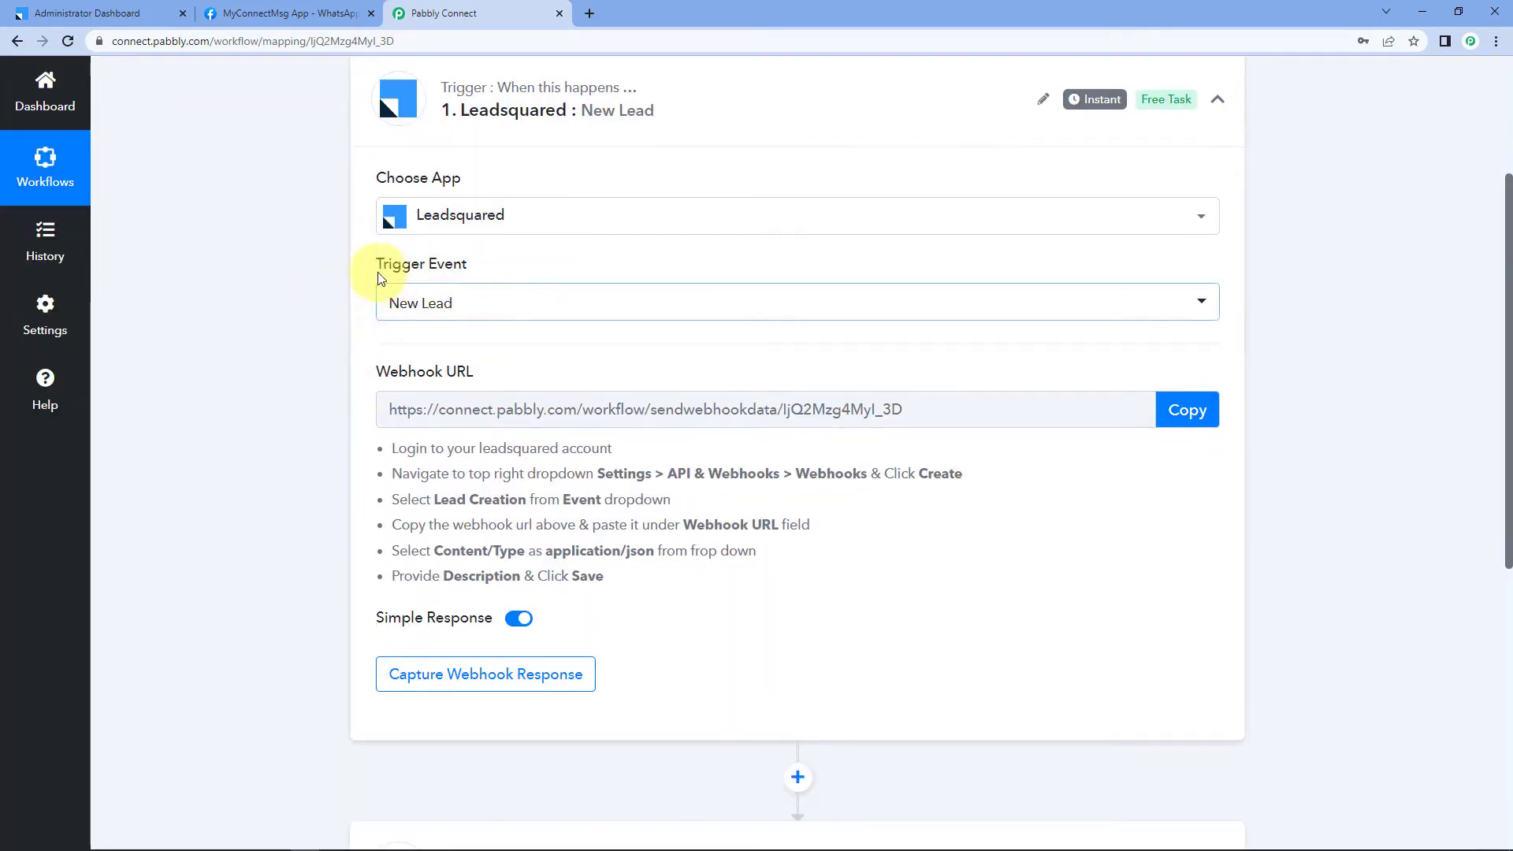
Step: Copy the Leadsquared webhook URL to await a response, then return to LeadSquared
{"action": "mouse_move", "coordinate": [373, 364]}
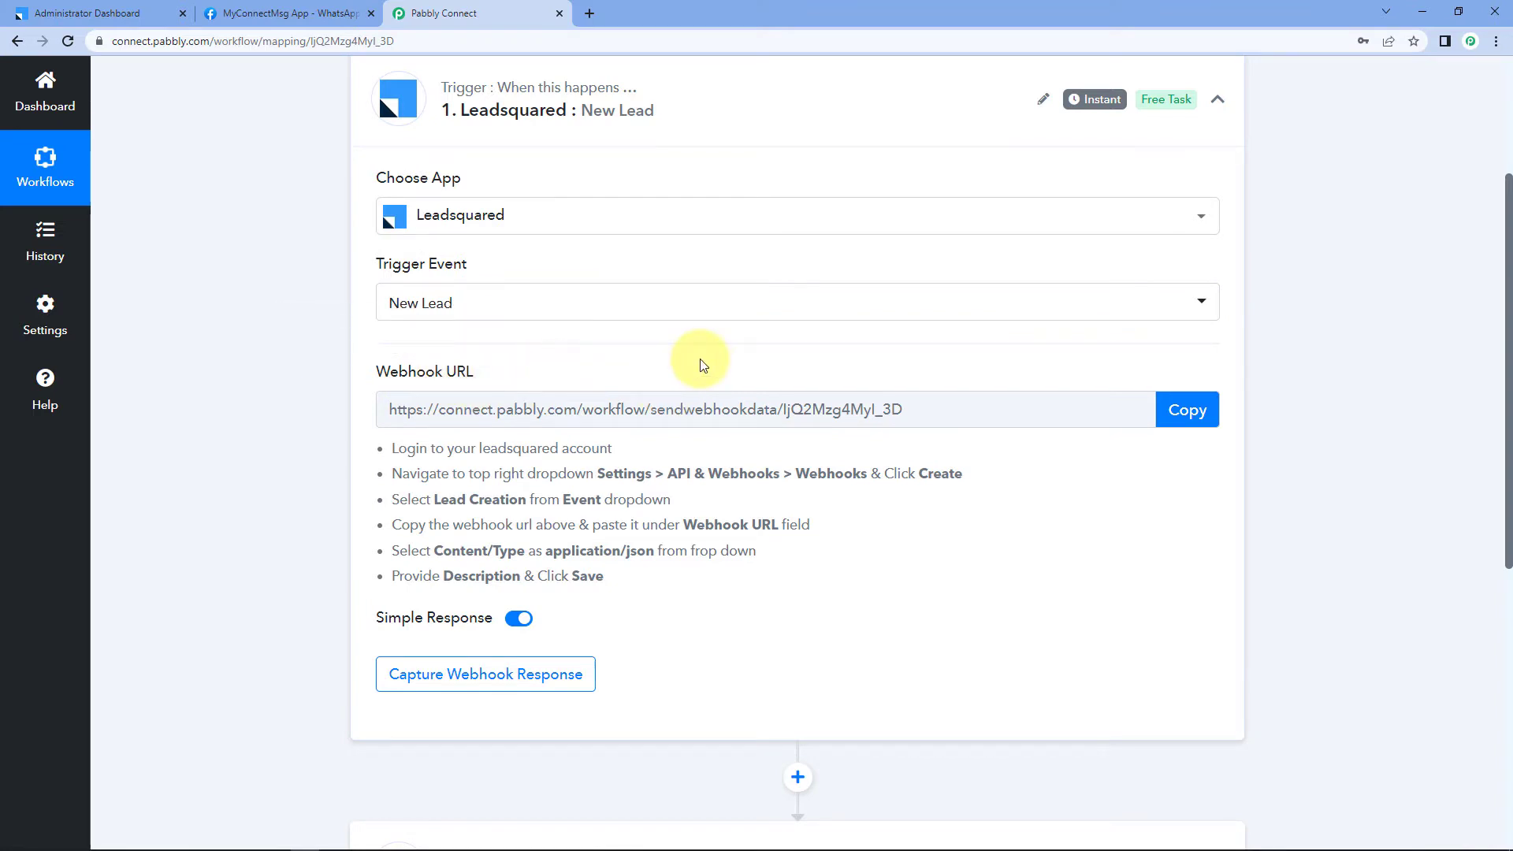
{"action": "left_click", "coordinate": [1196, 413]}
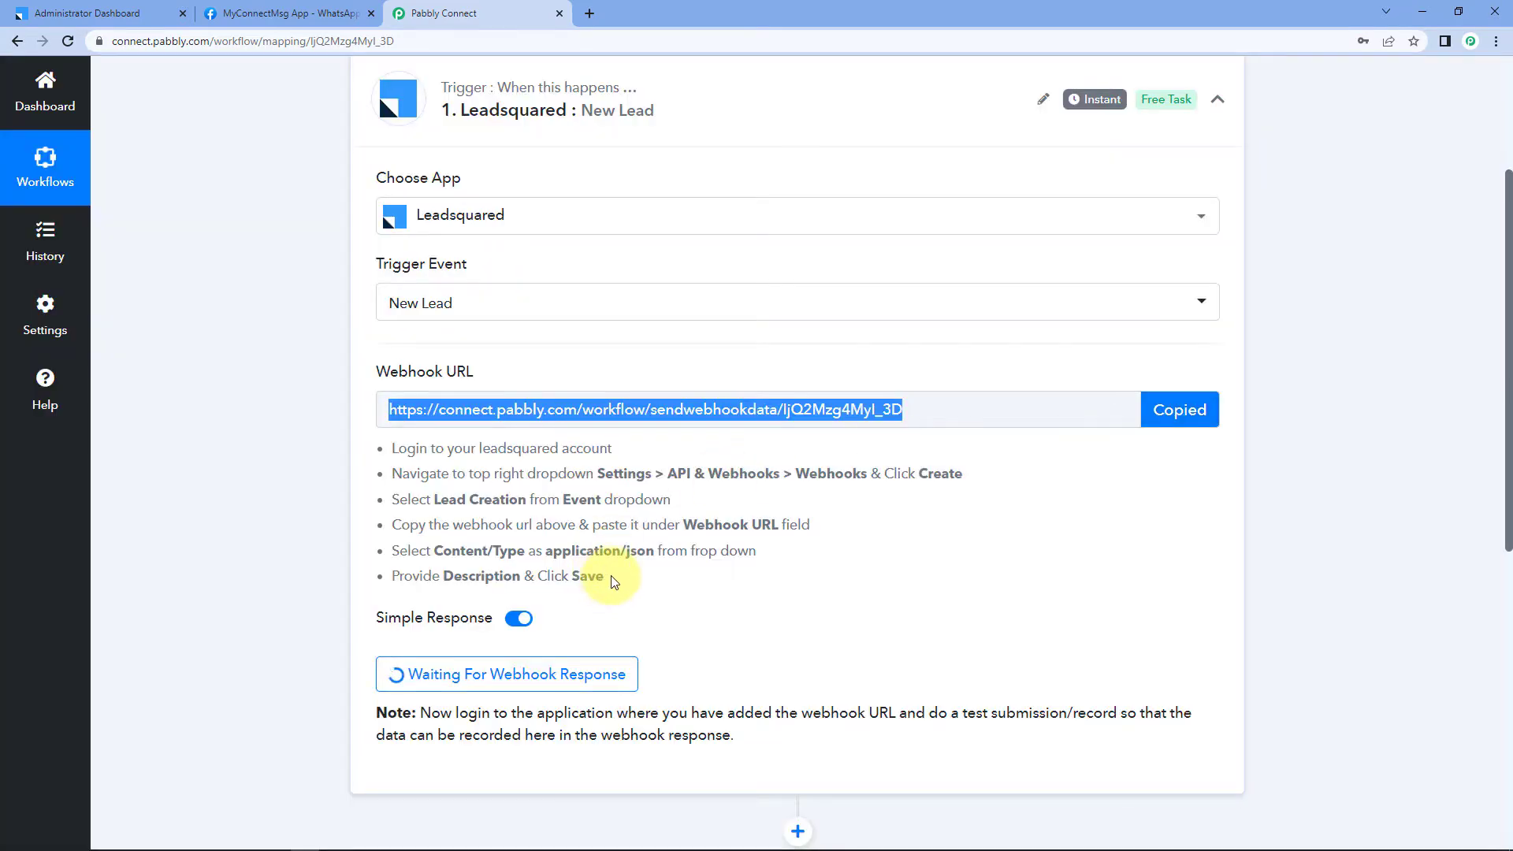
{"action": "left_click_drag", "start_coordinate": [614, 582], "coordinate": [379, 439]}
{"action": "left_click", "coordinate": [311, 419]}
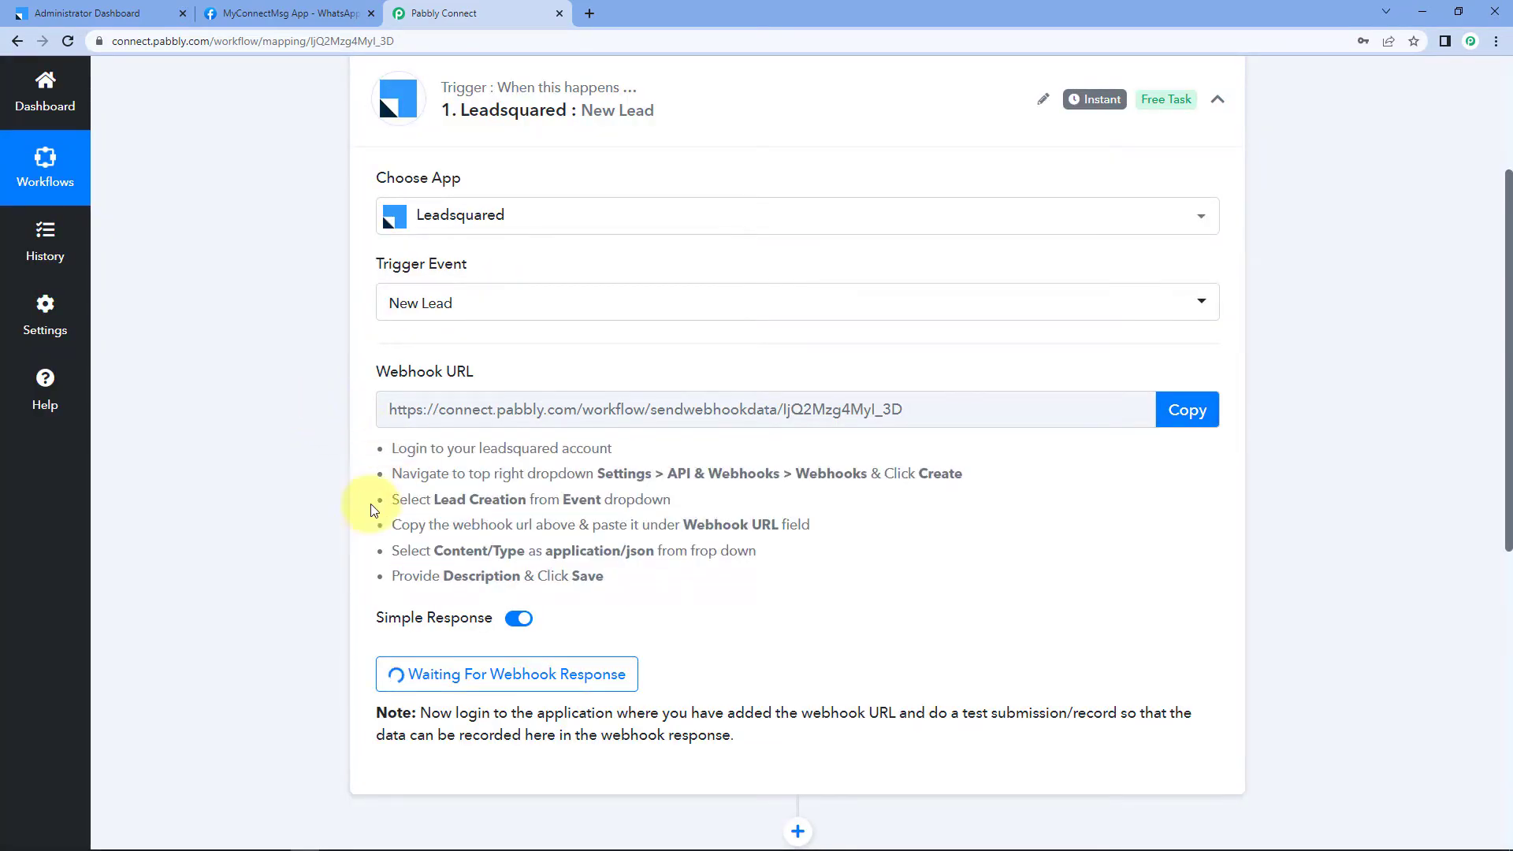
{"action": "left_click", "coordinate": [45, 9]}
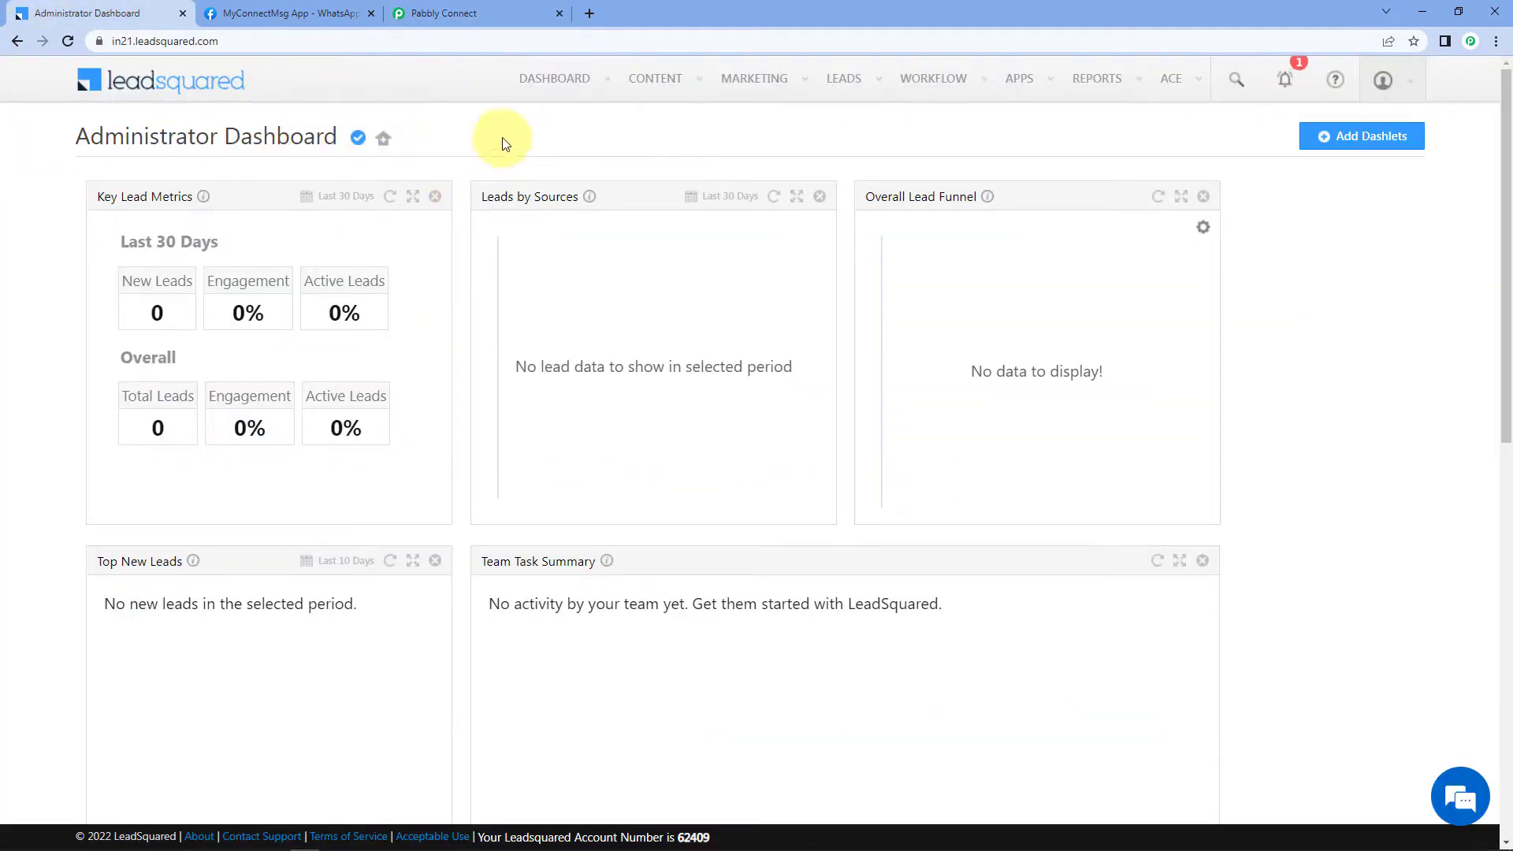
Step: Navigate to LeadSquared Settings > API and Webhooks > Webhooks
{"action": "left_click", "coordinate": [1381, 81]}
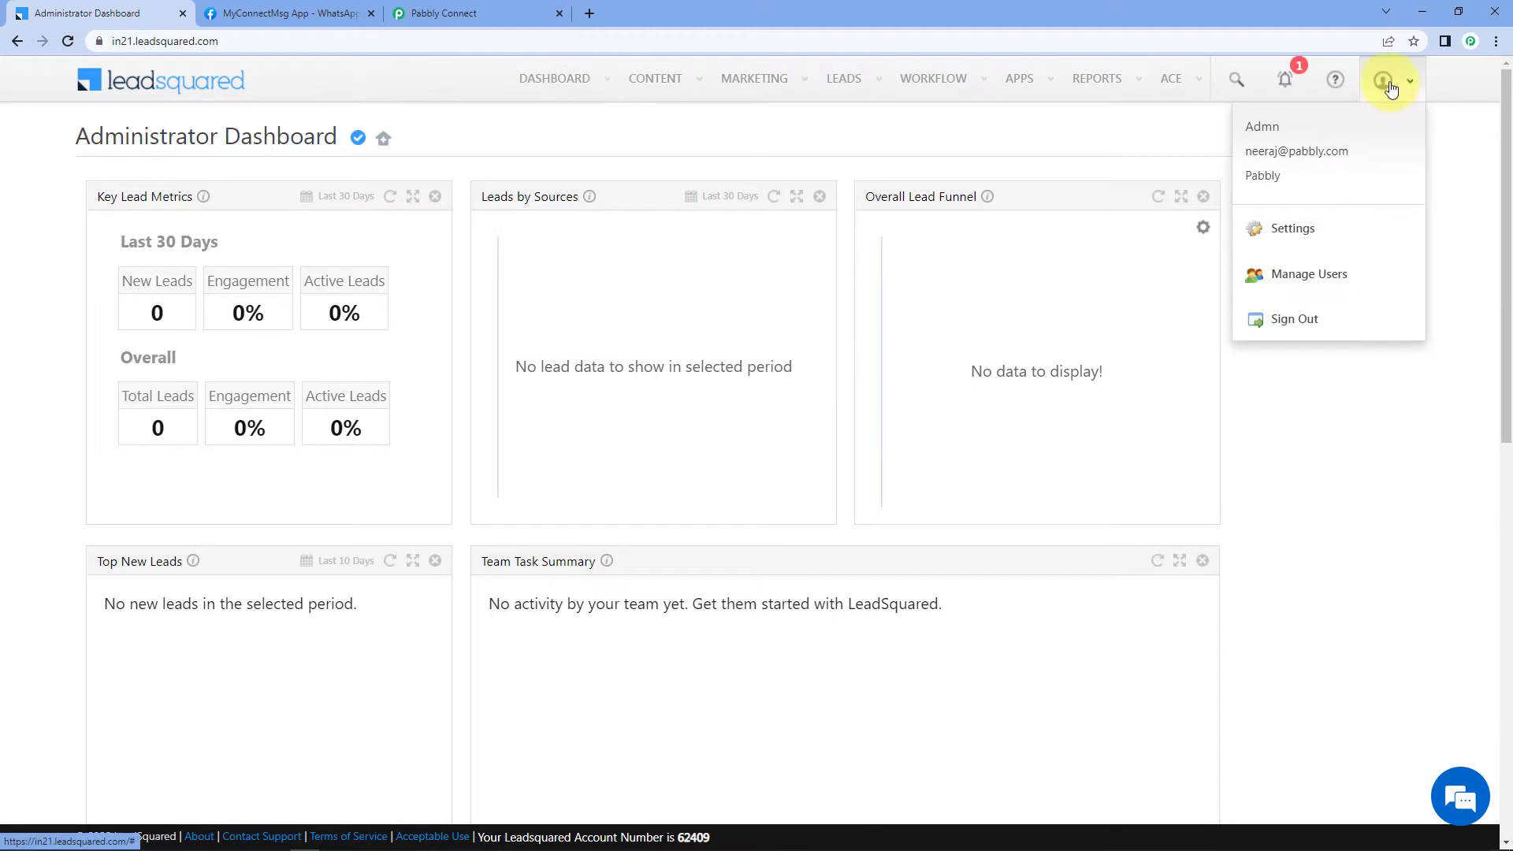
{"action": "left_click", "coordinate": [1325, 228]}
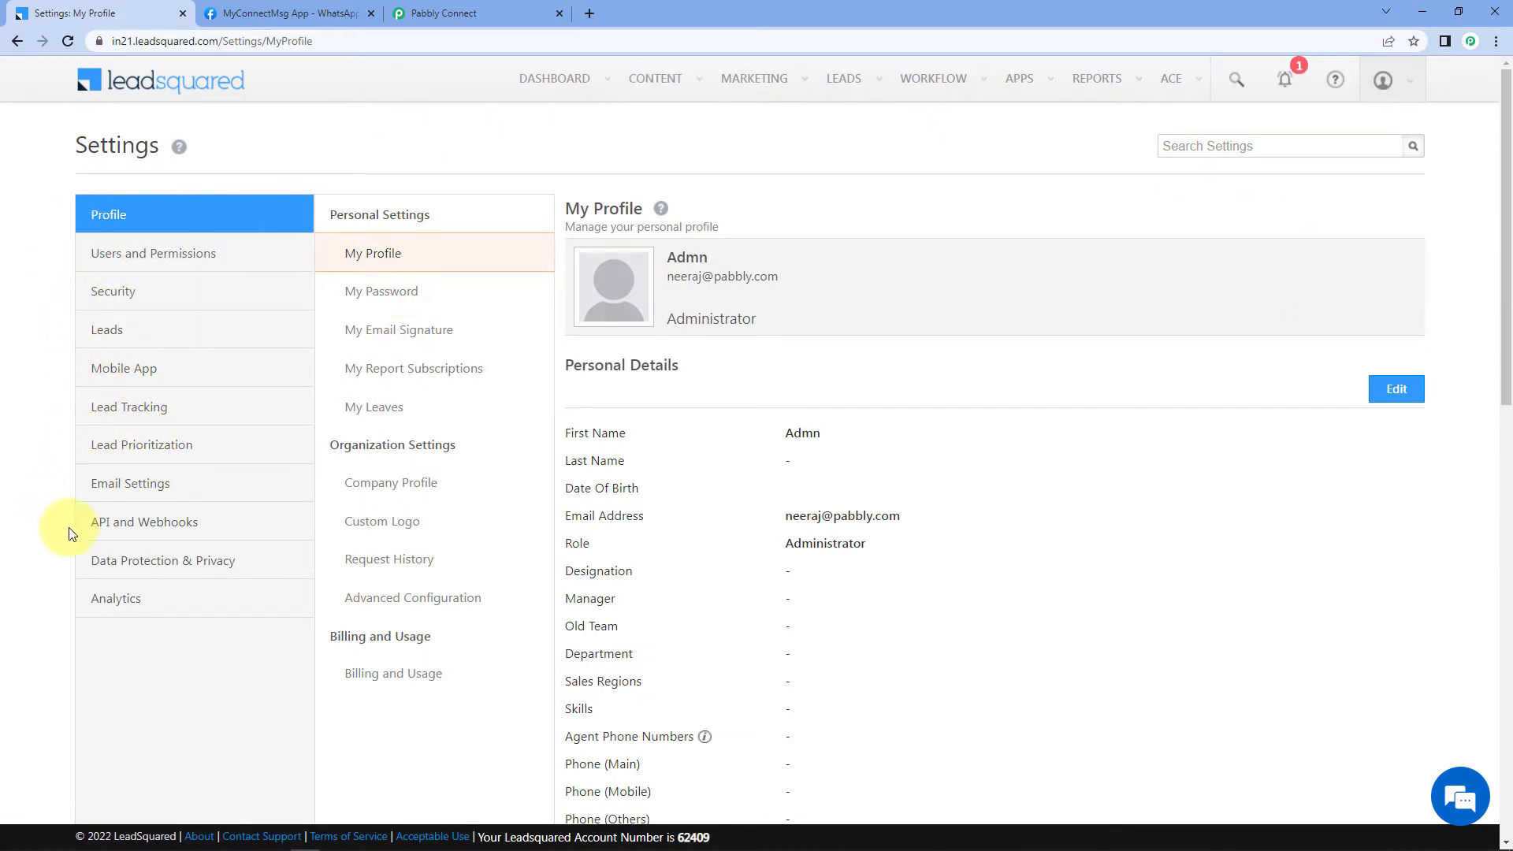
{"action": "left_click", "coordinate": [165, 528]}
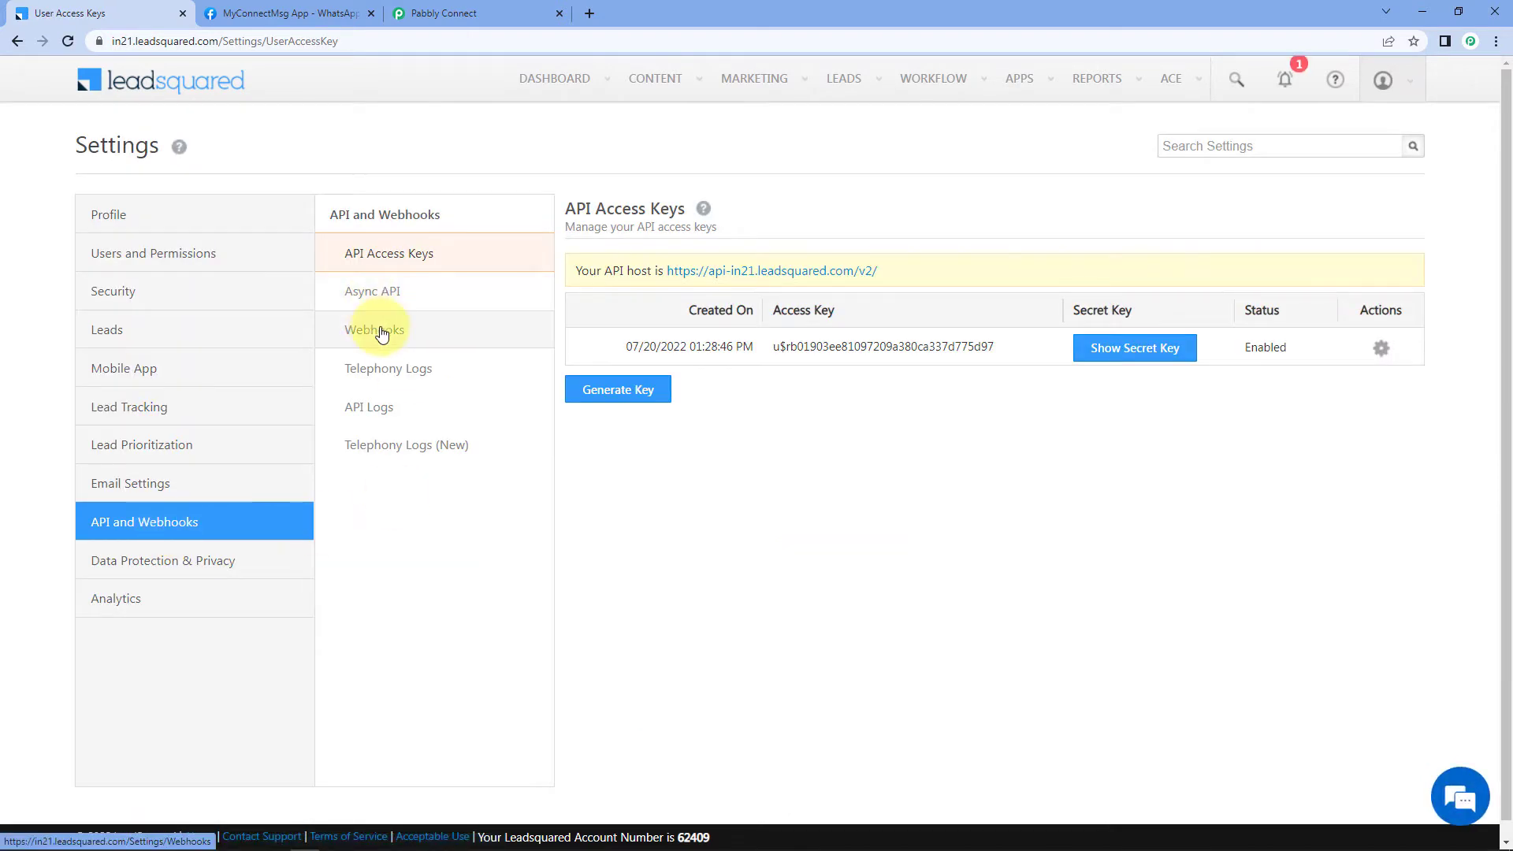
{"action": "left_click", "coordinate": [383, 328]}
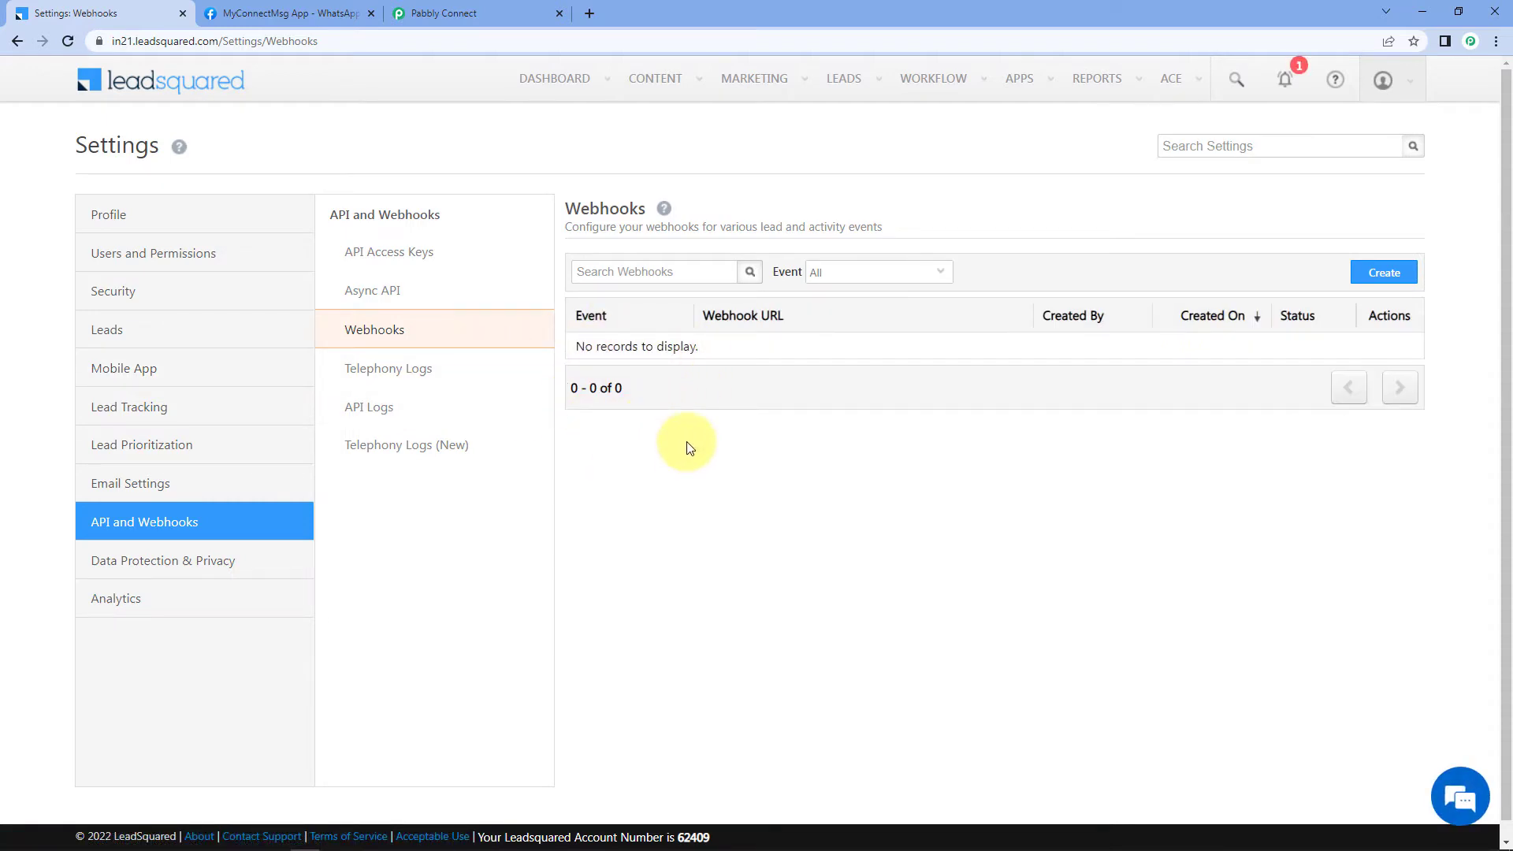
{"action": "left_click", "coordinate": [1378, 272]}
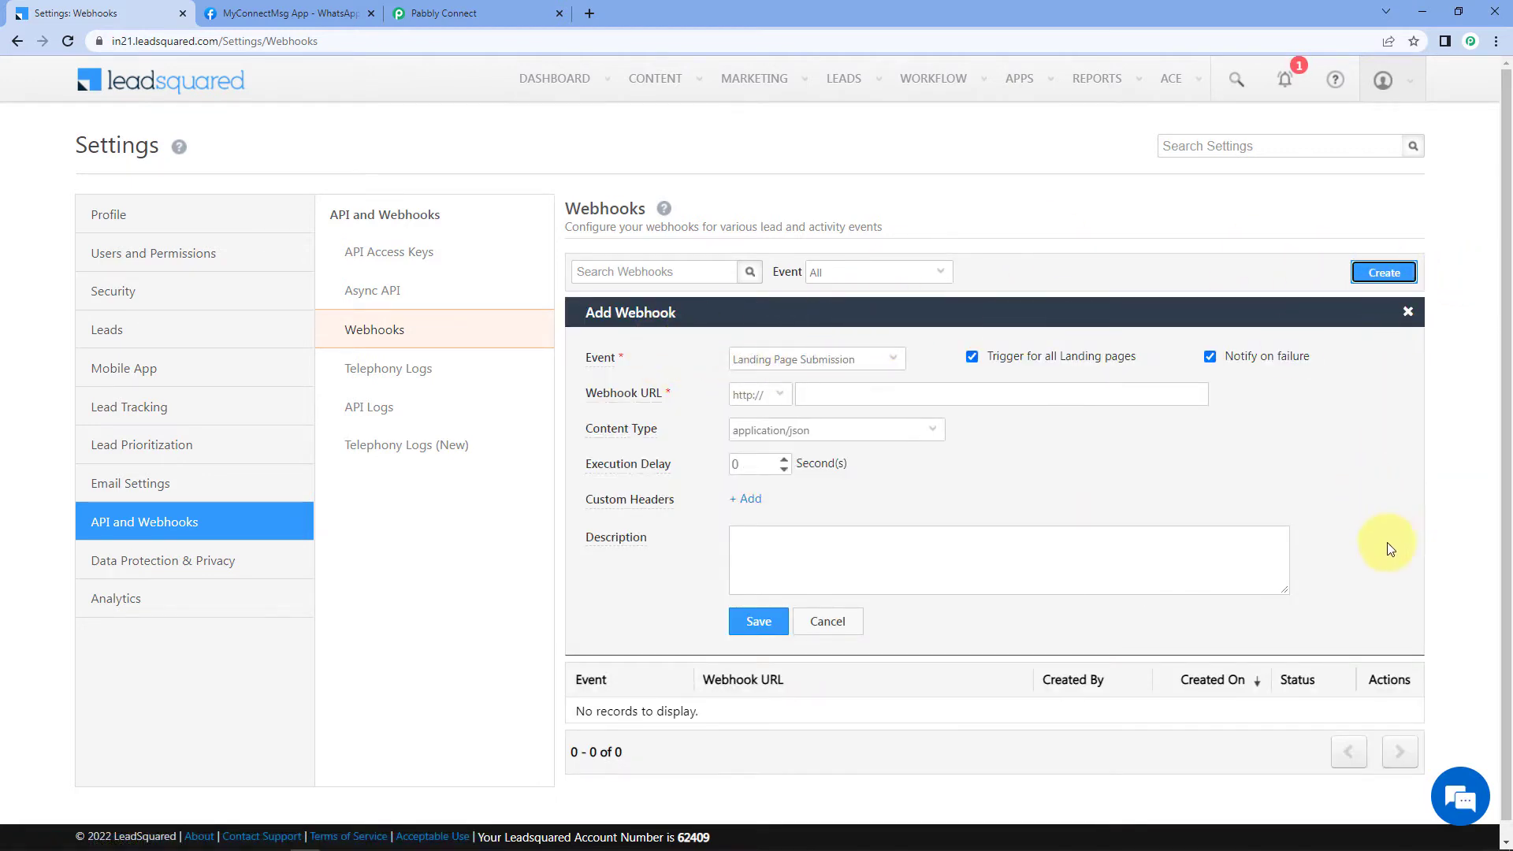
{"action": "left_click", "coordinate": [837, 364]}
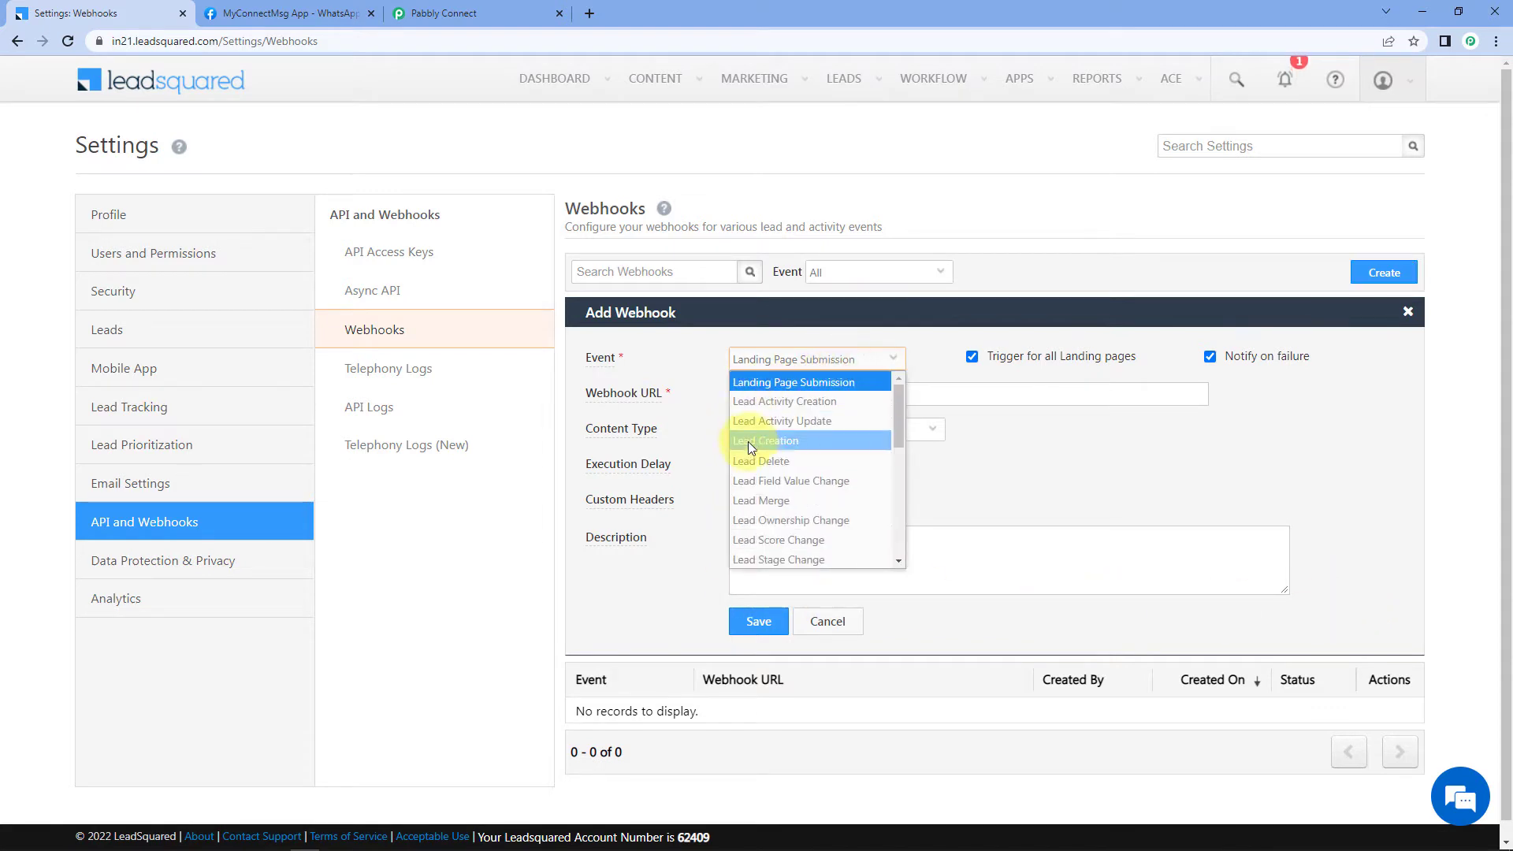
{"action": "left_click", "coordinate": [789, 440]}
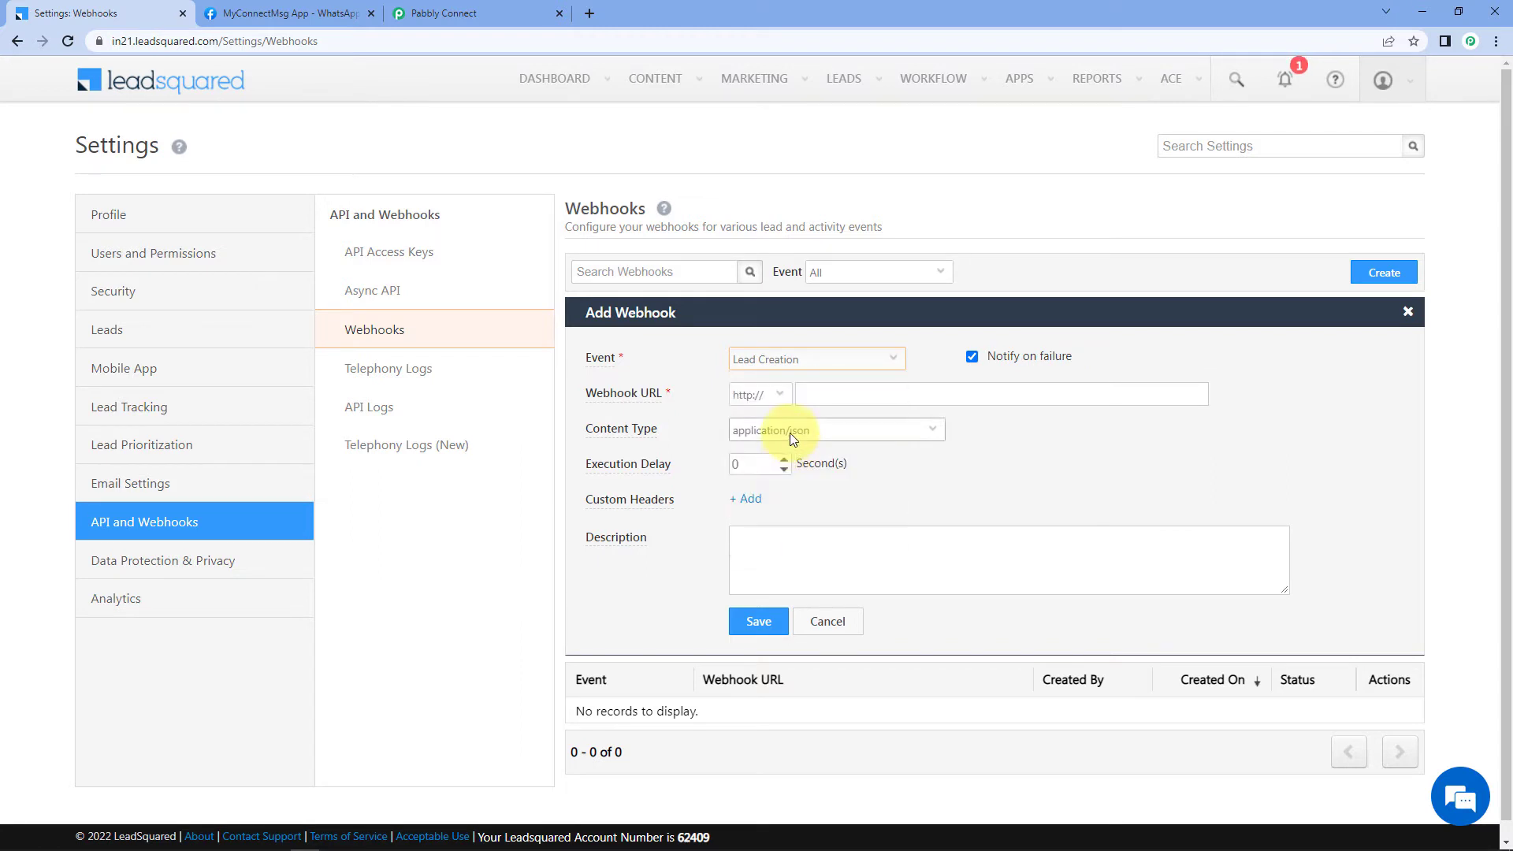
{"action": "left_click", "coordinate": [778, 396]}
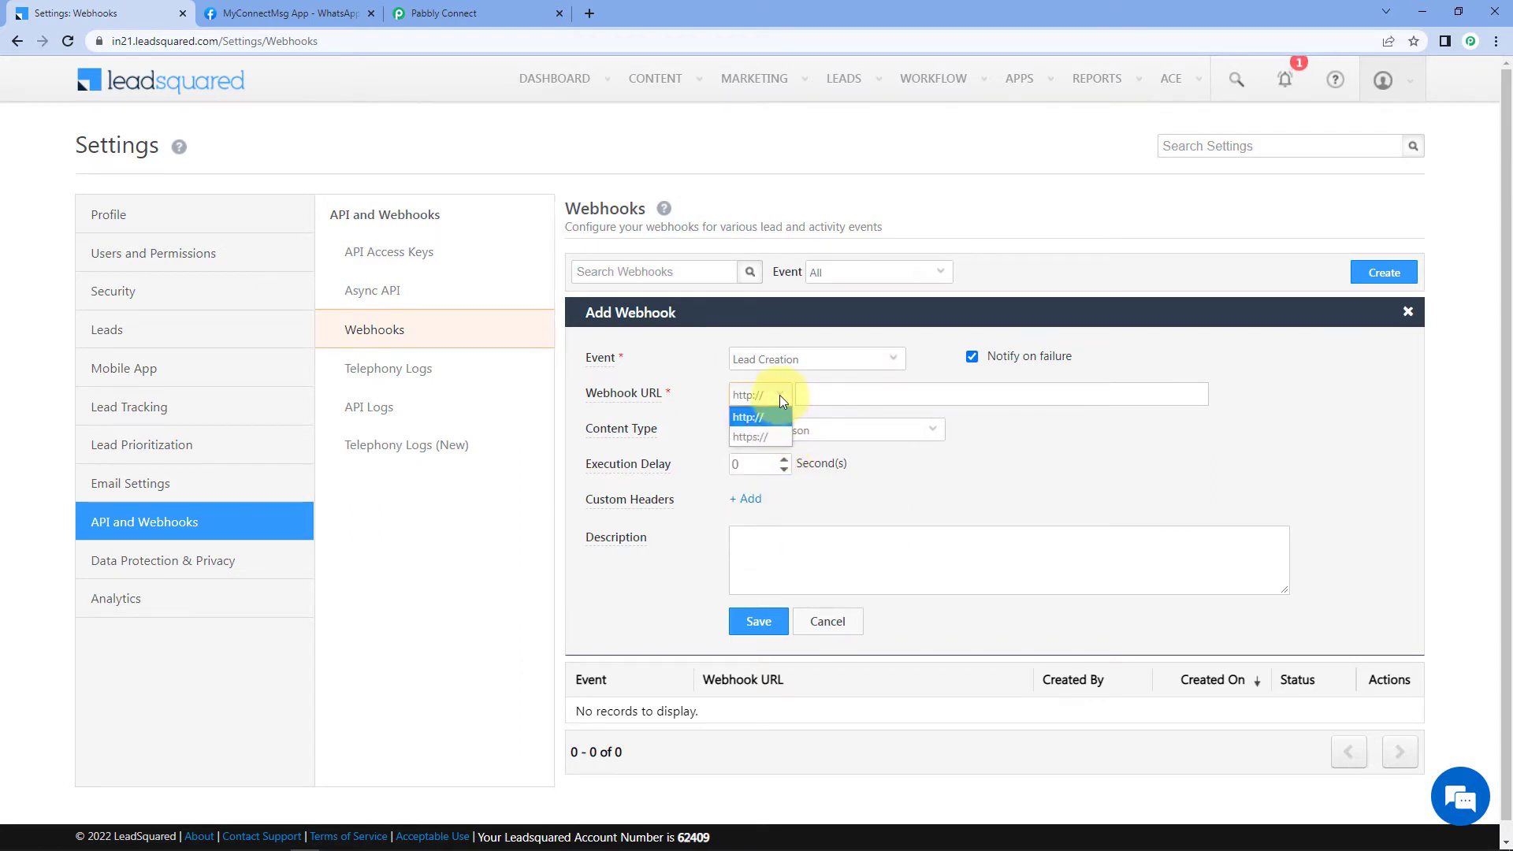
{"action": "left_click", "coordinate": [760, 438]}
Step: Paste the Pabbly webhook URL, strip the duplicate https prefix and slash, and save
{"action": "left_click", "coordinate": [825, 397]}
{"action": "right_click", "coordinate": [825, 397]}
{"action": "left_click", "coordinate": [873, 512]}
{"action": "left_click_drag", "start_coordinate": [816, 397], "coordinate": [748, 406]}
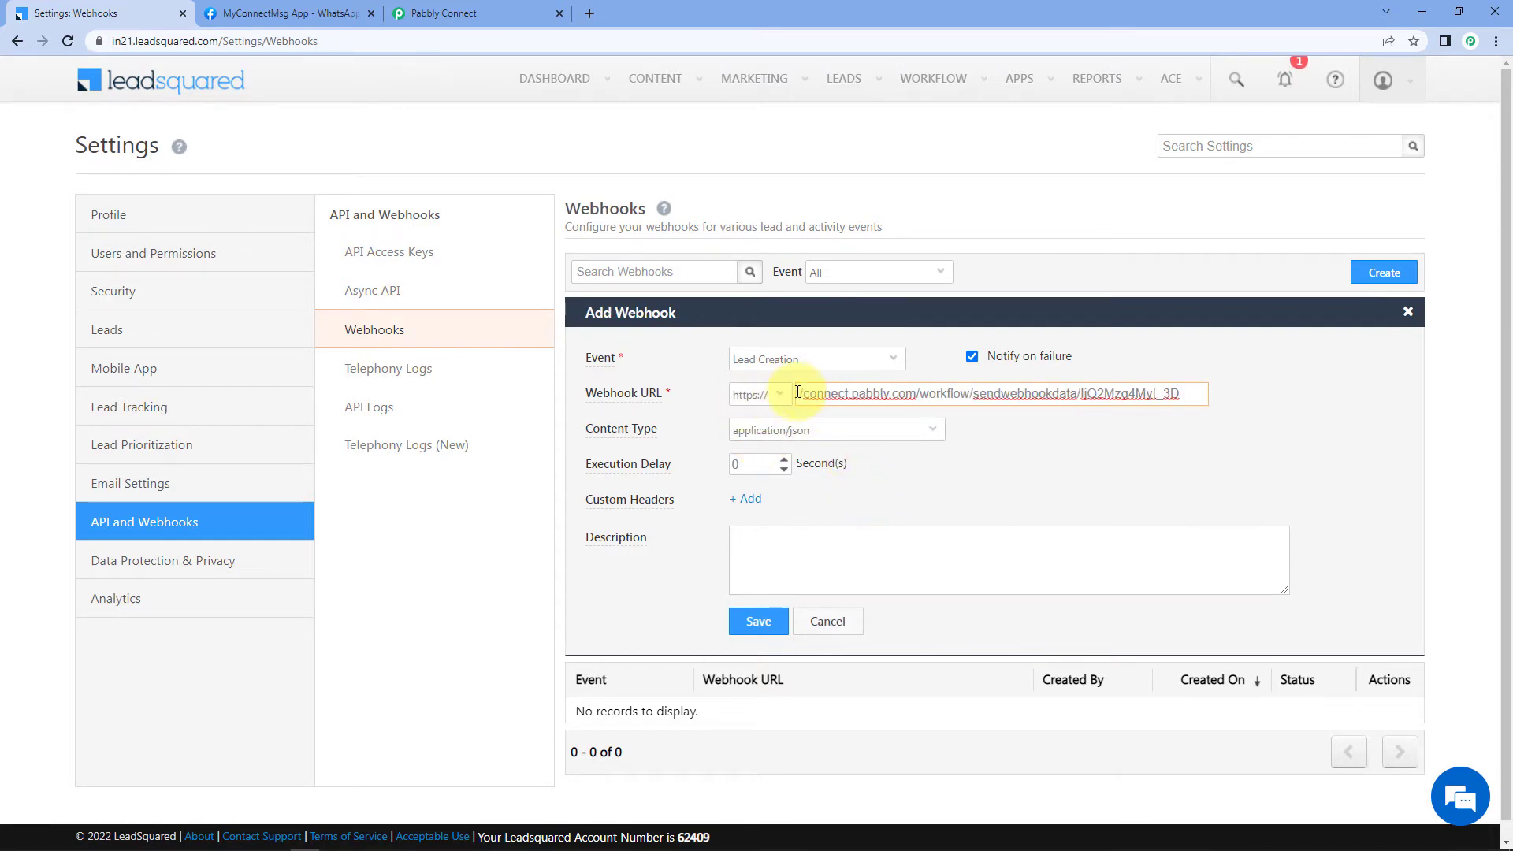
{"action": "key", "text": "BackSpace"}
{"action": "key", "text": "Delete"}
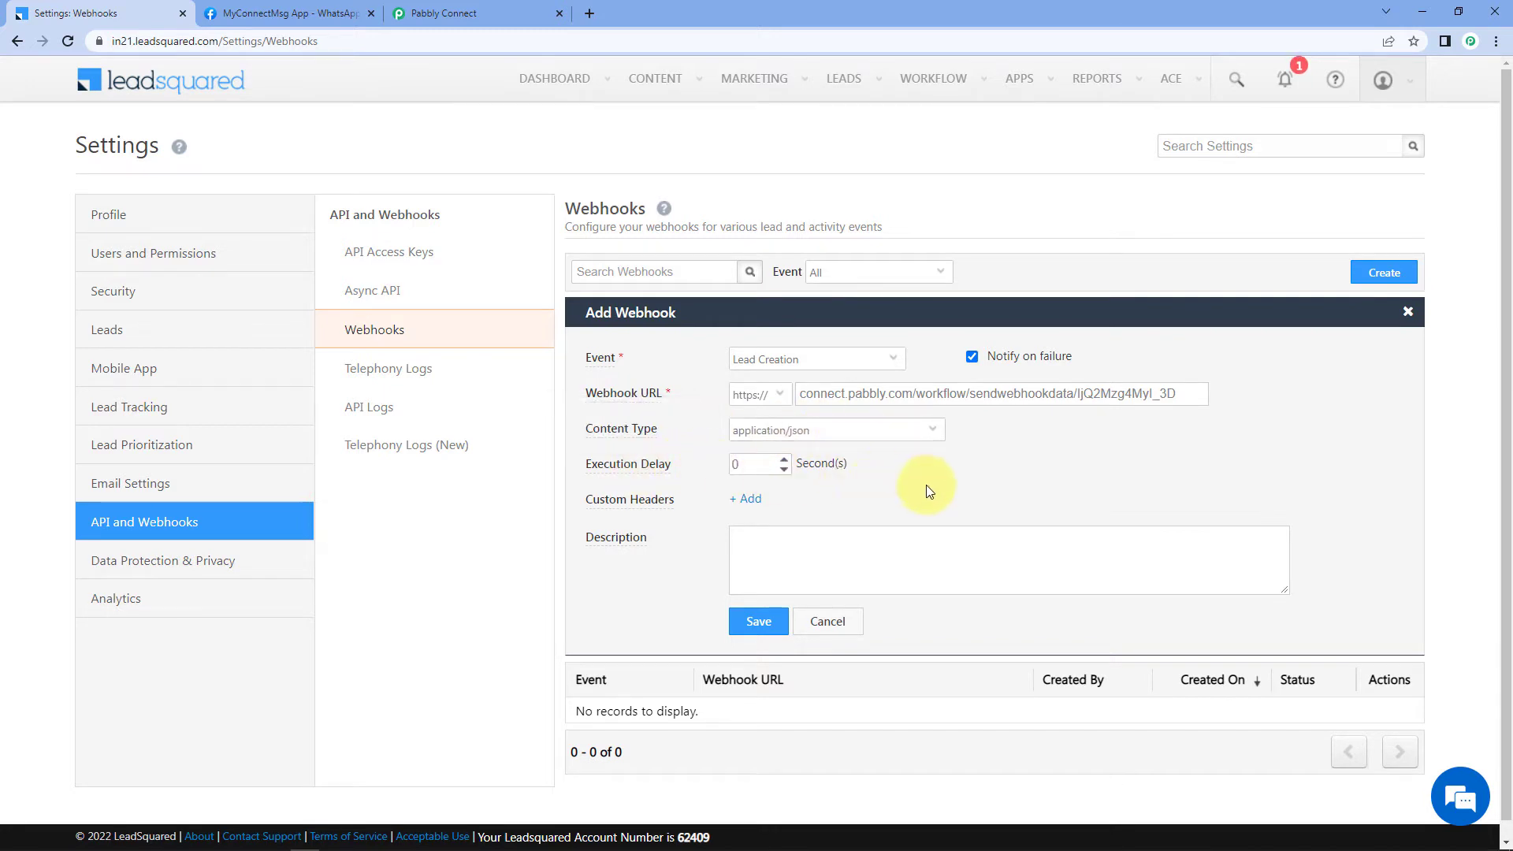
{"action": "left_click", "coordinate": [757, 624]}
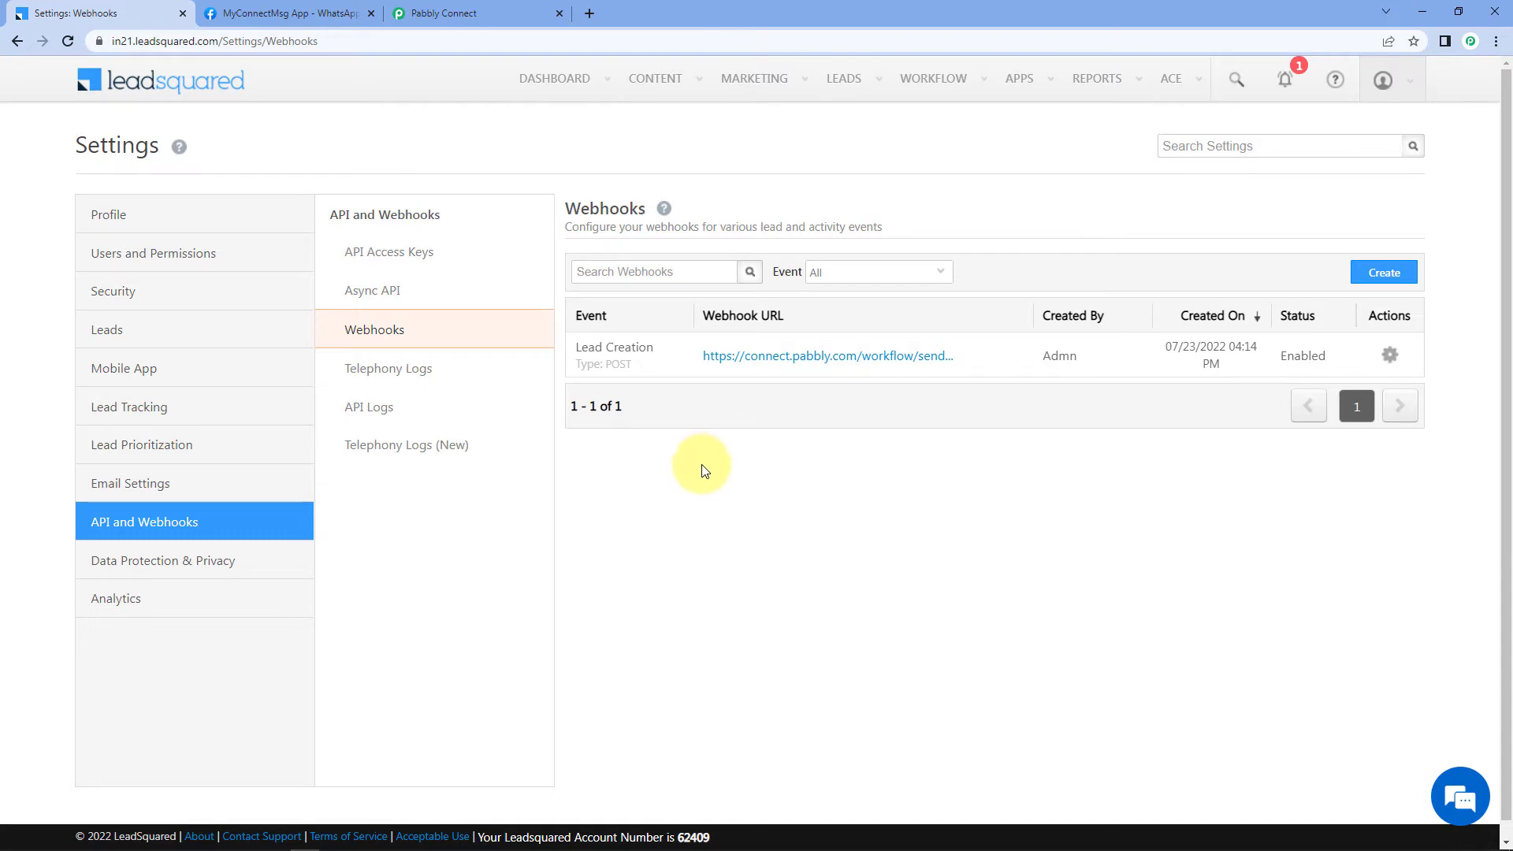
Step: Back in Pabbly Connect, re-capture the webhook response and confirm with Yes
{"action": "left_click", "coordinate": [490, 6]}
{"action": "scroll", "coordinate": [315, 359], "scroll_direction": "down", "scroll_amount": 4}
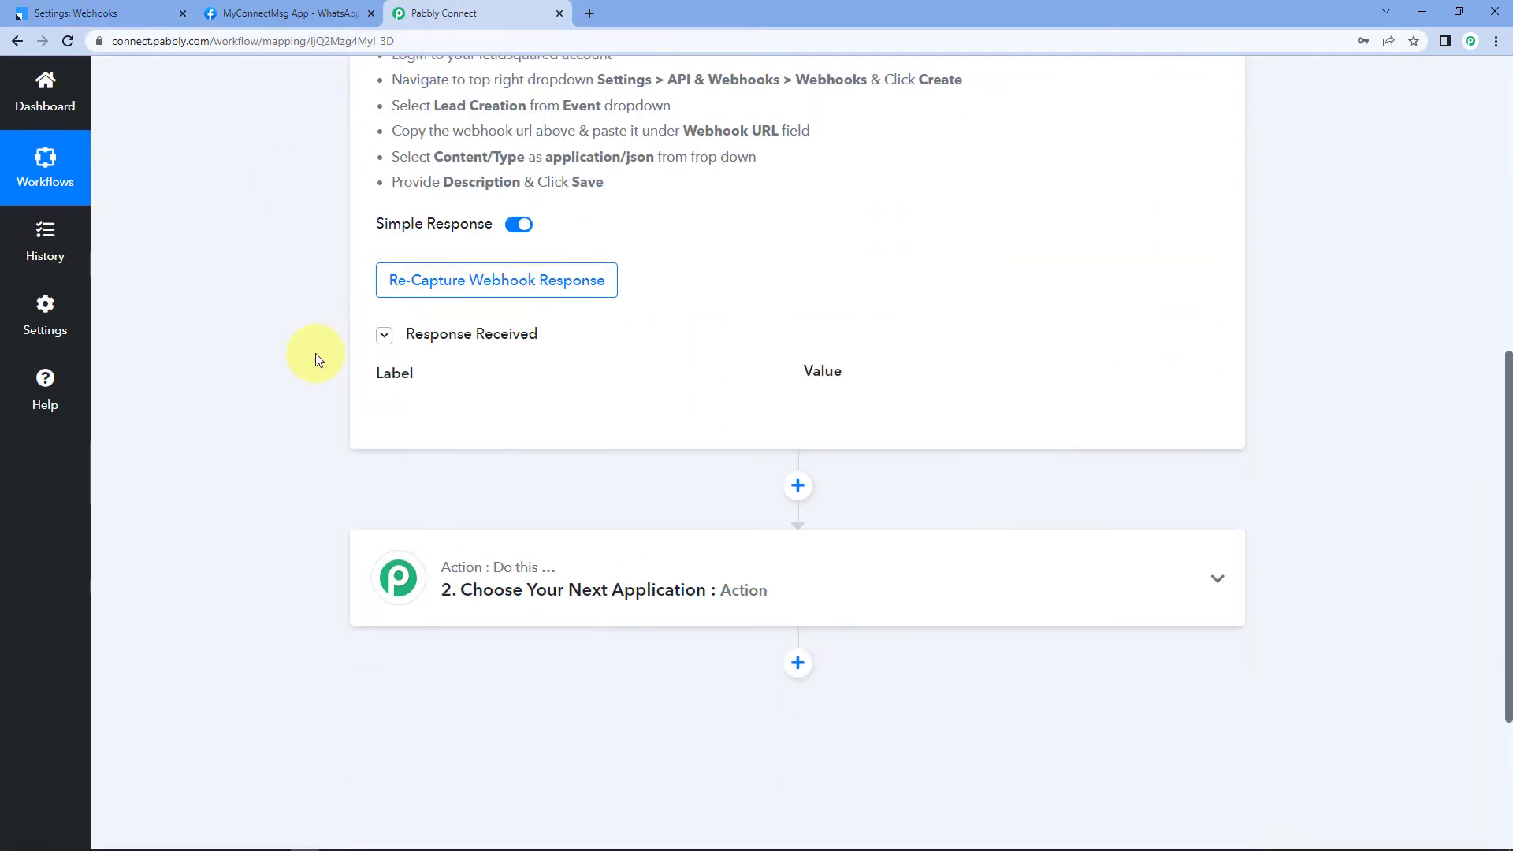
{"action": "scroll", "coordinate": [315, 354], "scroll_direction": "up", "scroll_amount": 1}
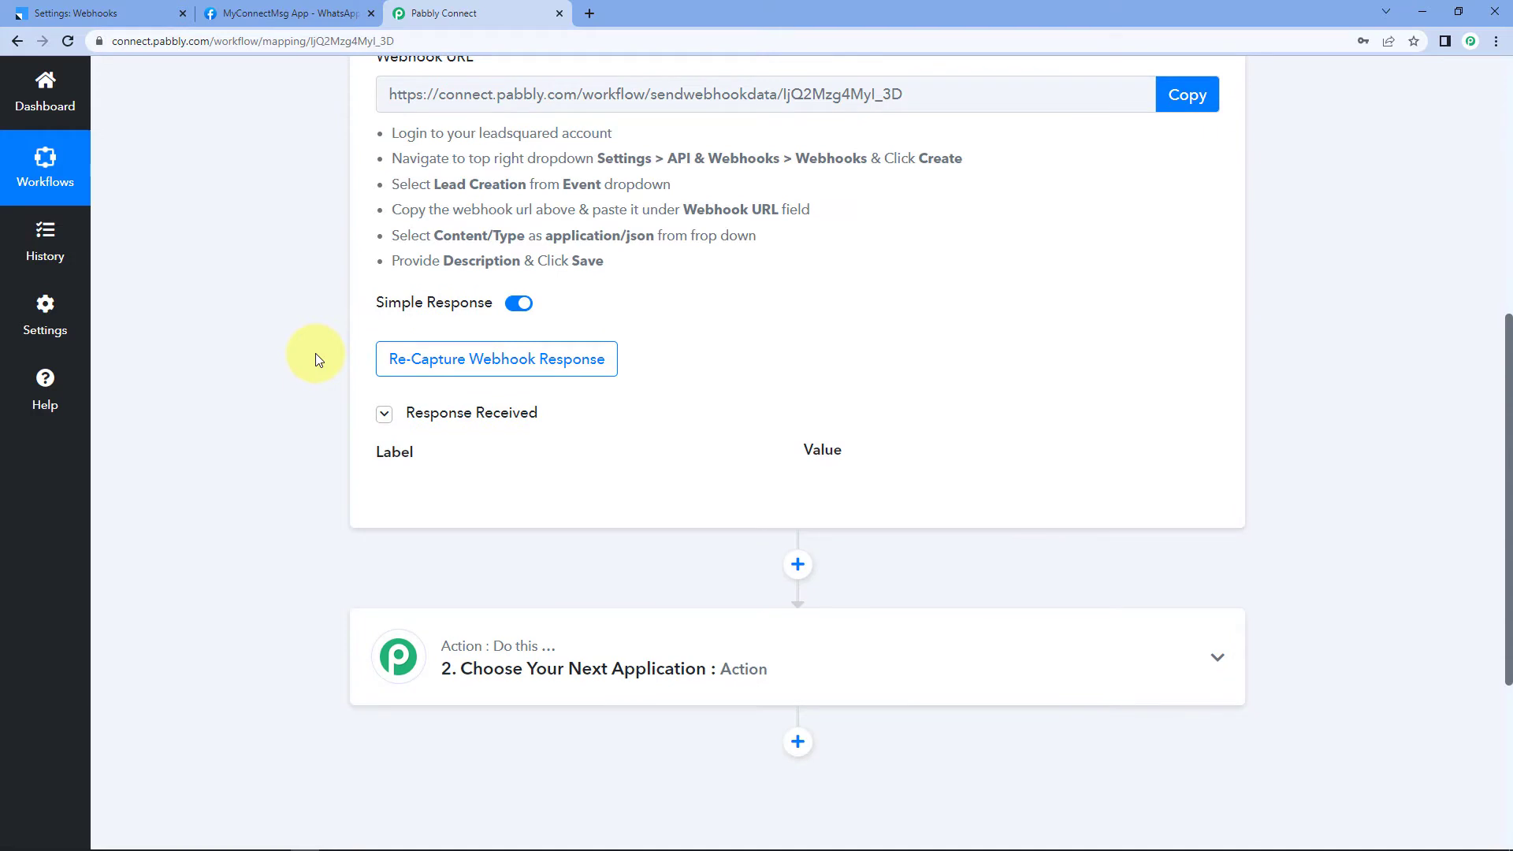
{"action": "left_click", "coordinate": [461, 365]}
{"action": "left_click", "coordinate": [702, 564]}
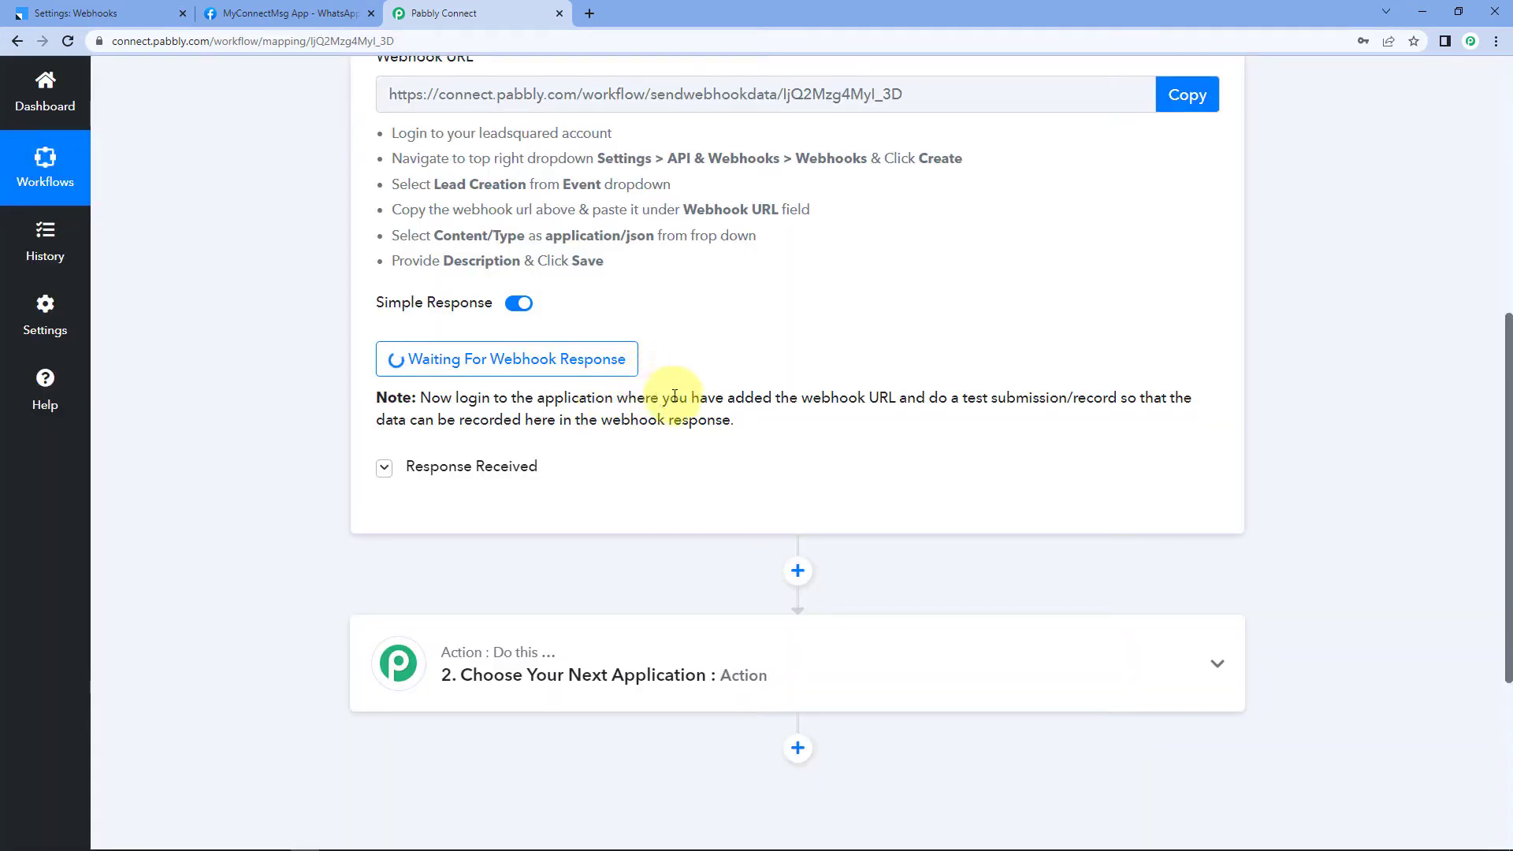
Step: Open LeadSquared's Manage Leads page and its Quick Add Lead form
{"action": "left_click", "coordinate": [76, 13]}
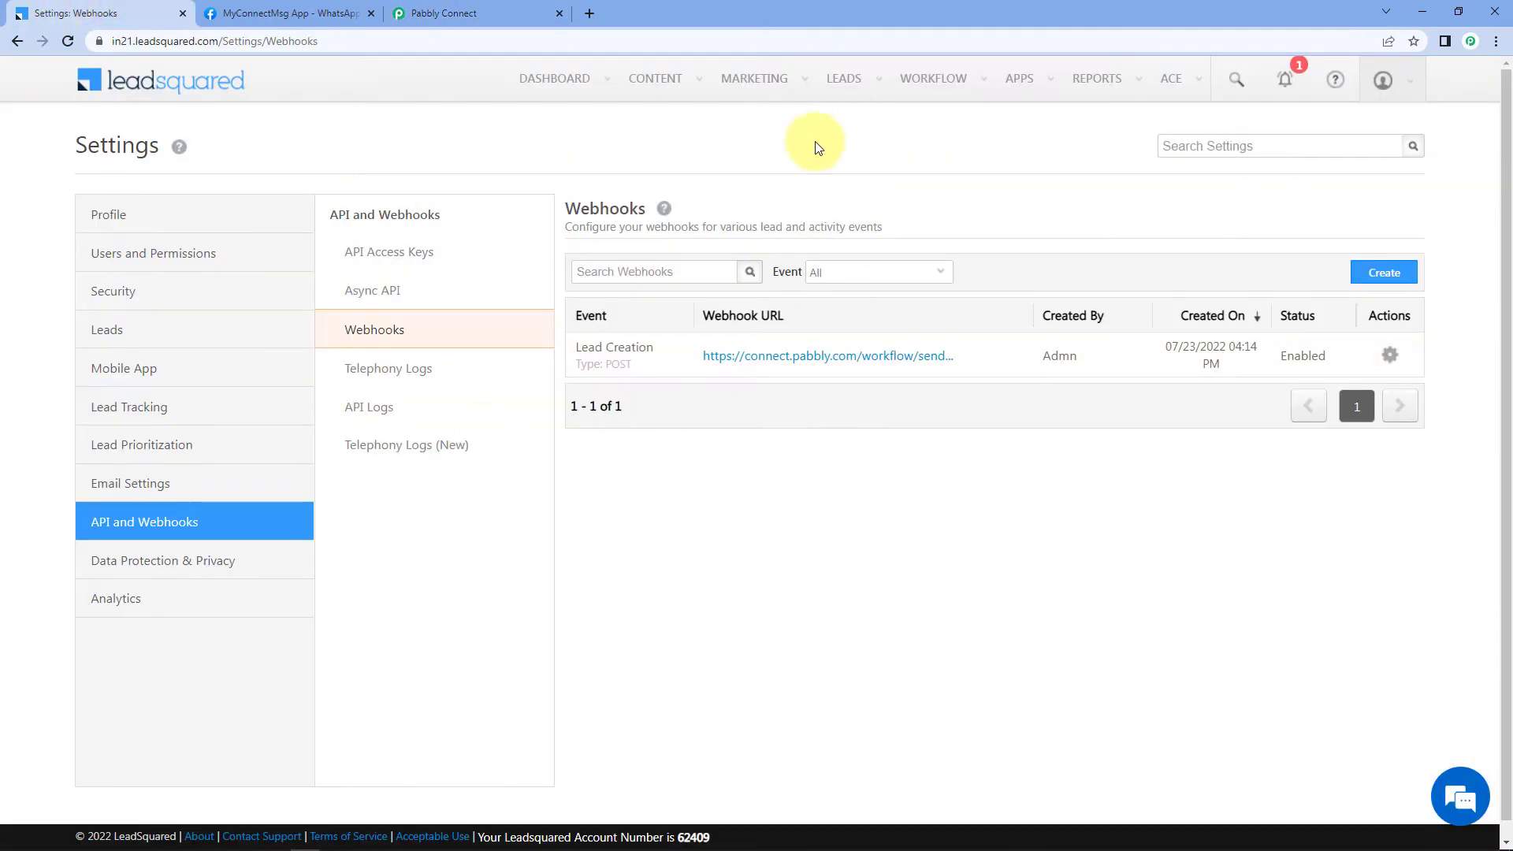
{"action": "mouse_move", "coordinate": [845, 78]}
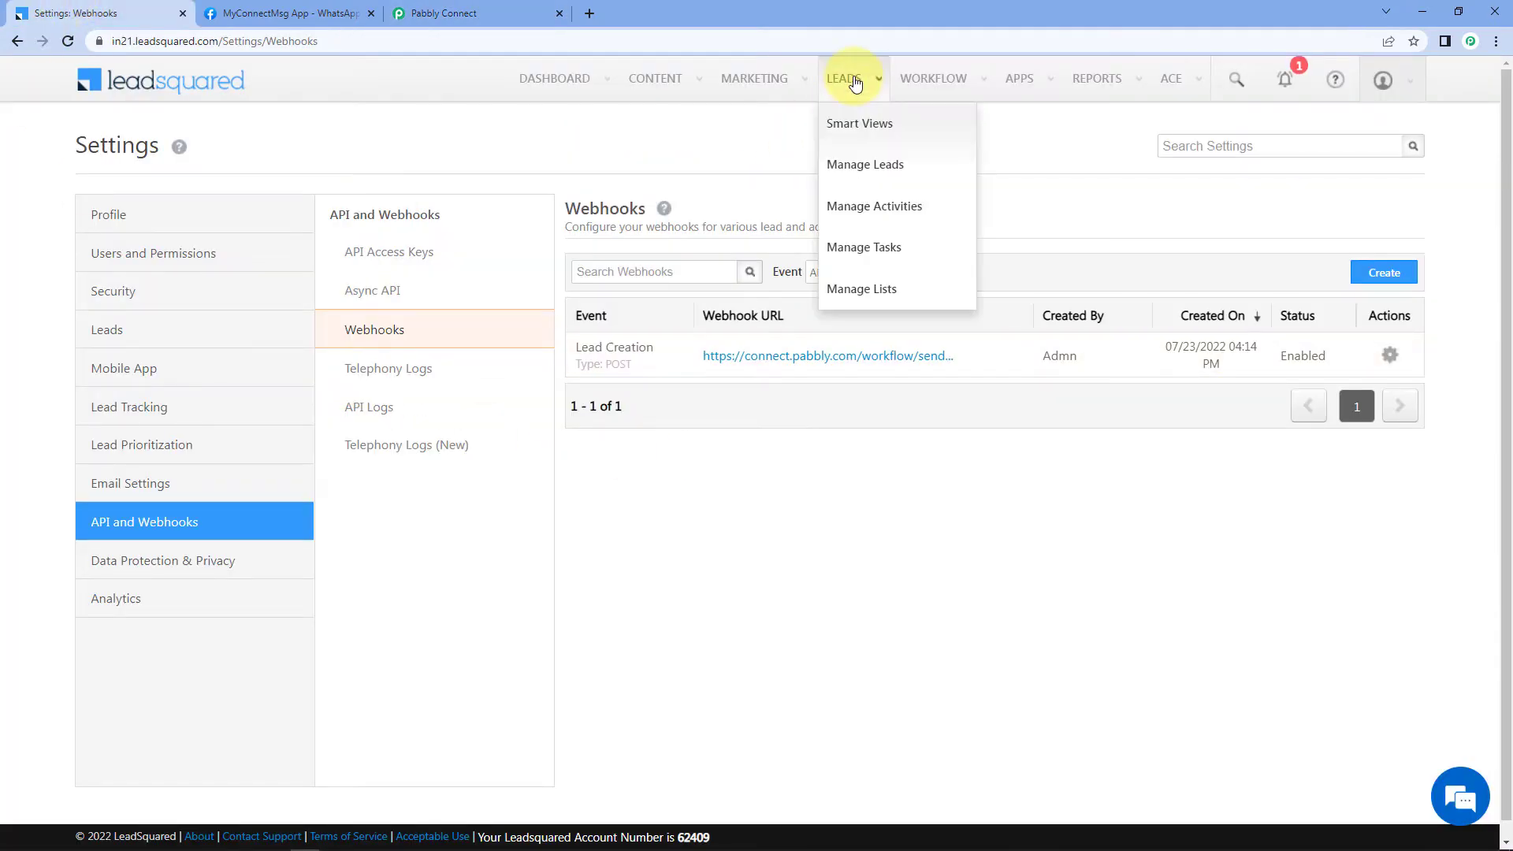
{"action": "left_click", "coordinate": [865, 167]}
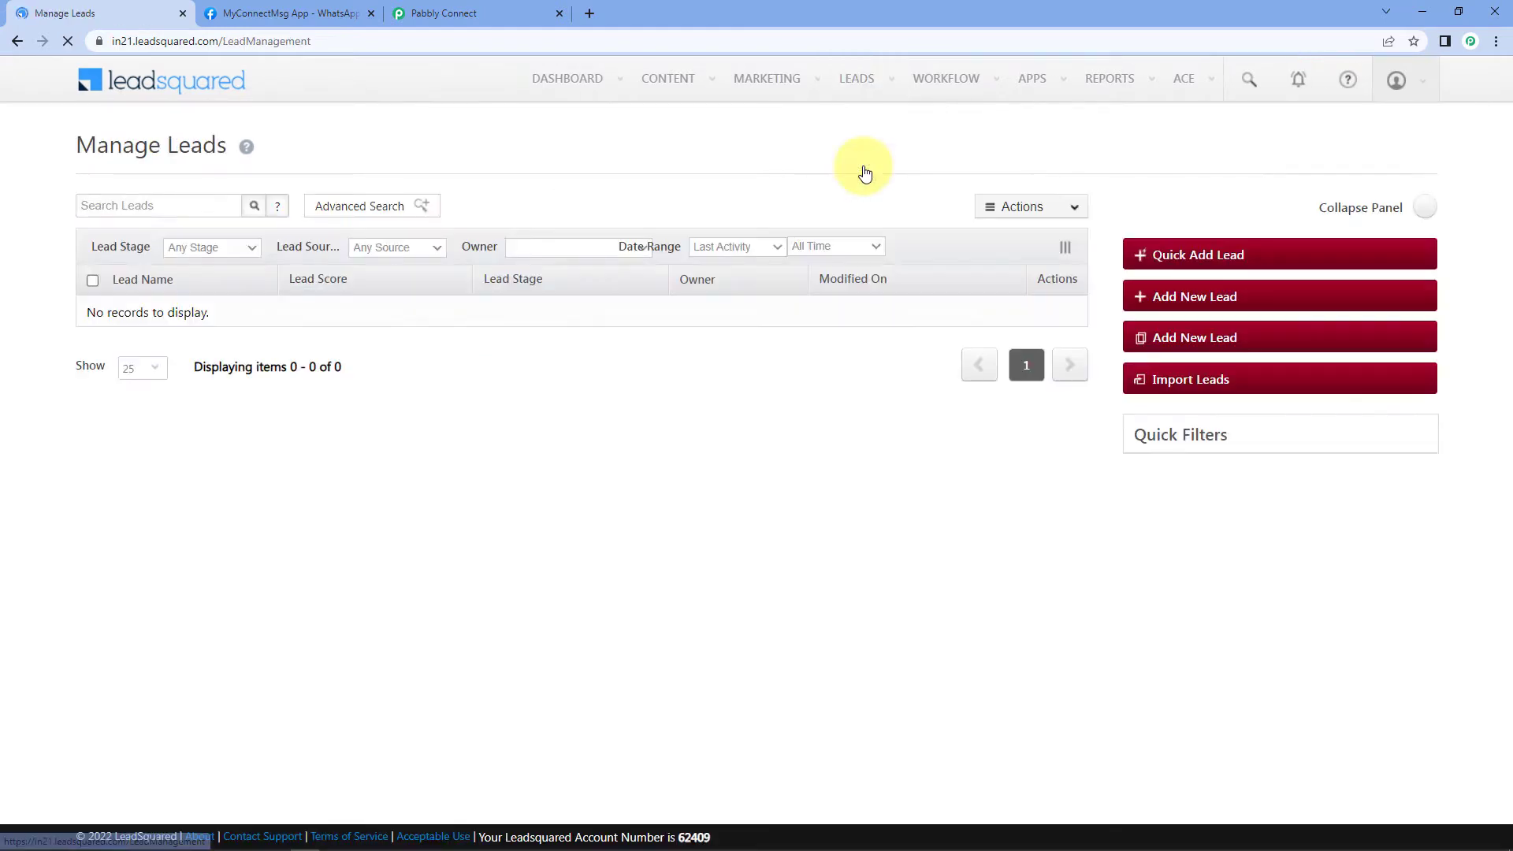
{"action": "left_click", "coordinate": [1141, 260]}
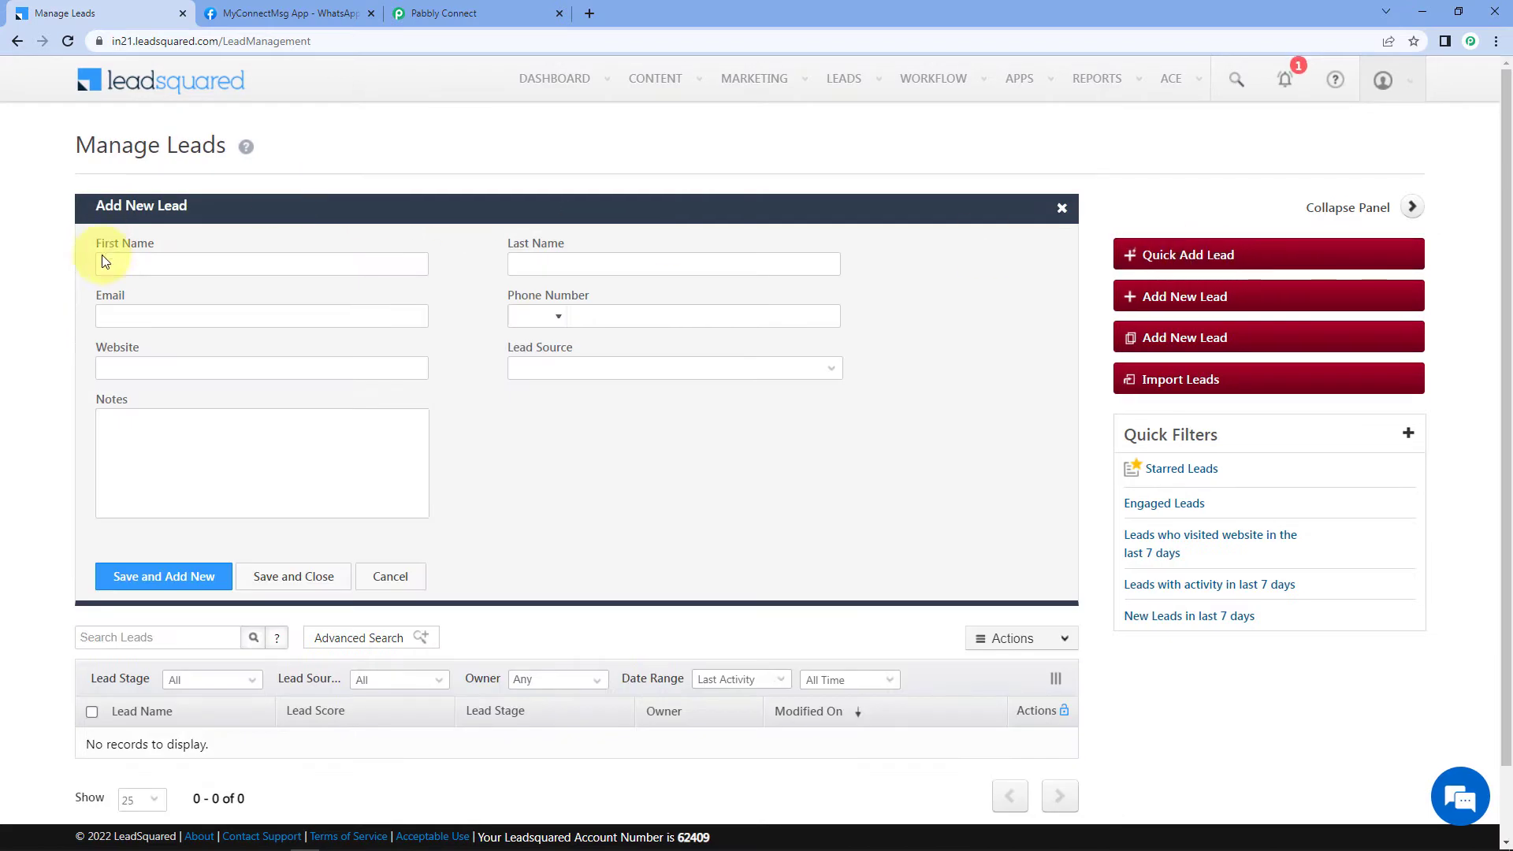
Step: Add lead 'Dummy Name' with a test e-mail and phone number, then save and close
{"action": "left_click", "coordinate": [280, 260]}
{"action": "type", "text": "Dummy"}
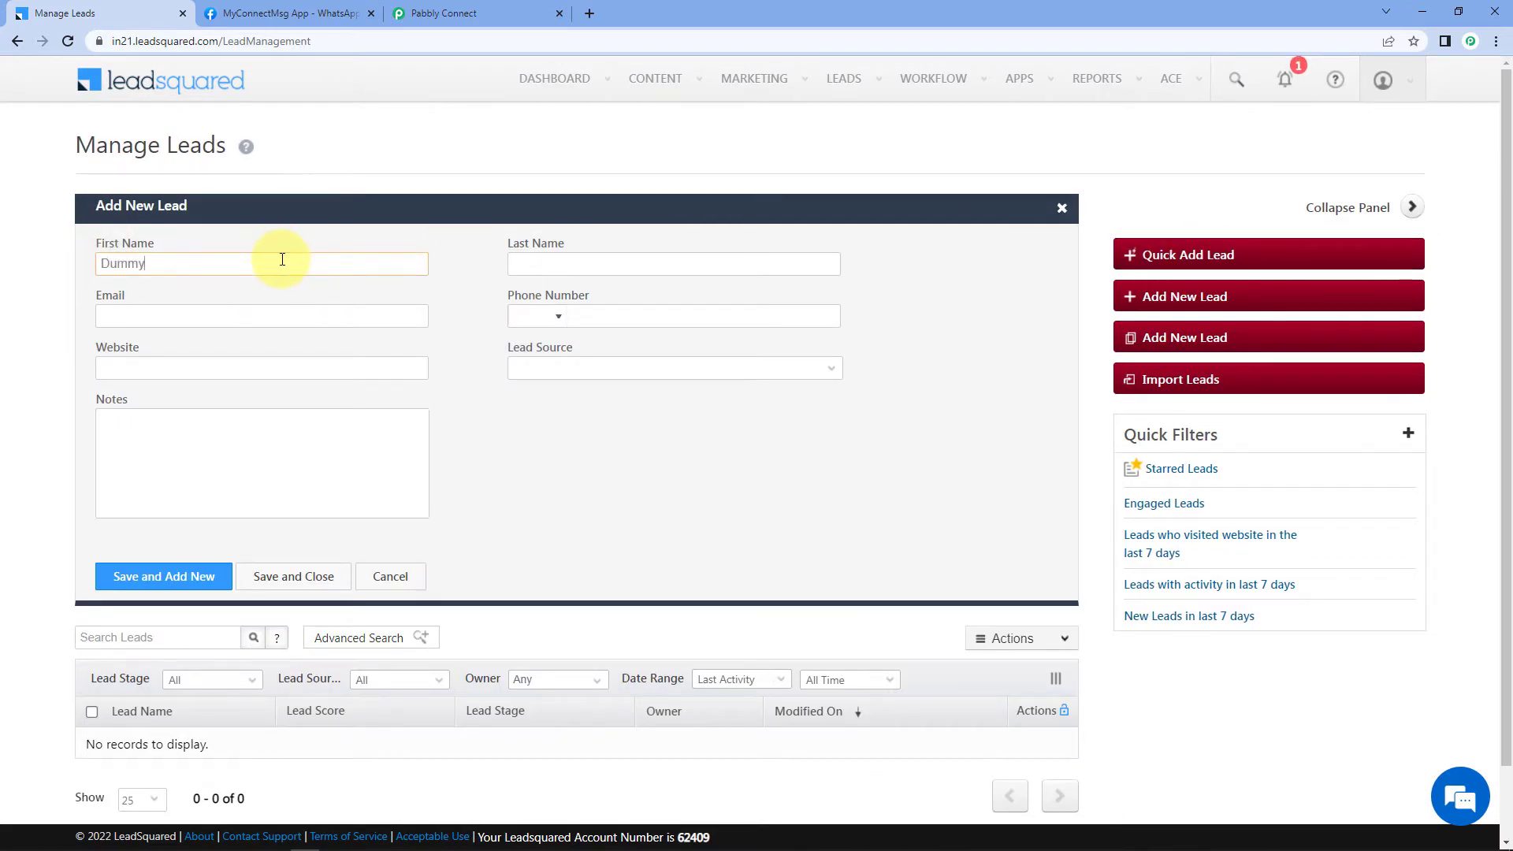
{"action": "key", "text": "Tab"}
{"action": "type", "text": "Name"}
{"action": "key", "text": "Tab"}
{"action": "type", "text": "D"}
{"action": "key", "text": "BackSpace"}
{"action": "left_click", "coordinate": [574, 325]}
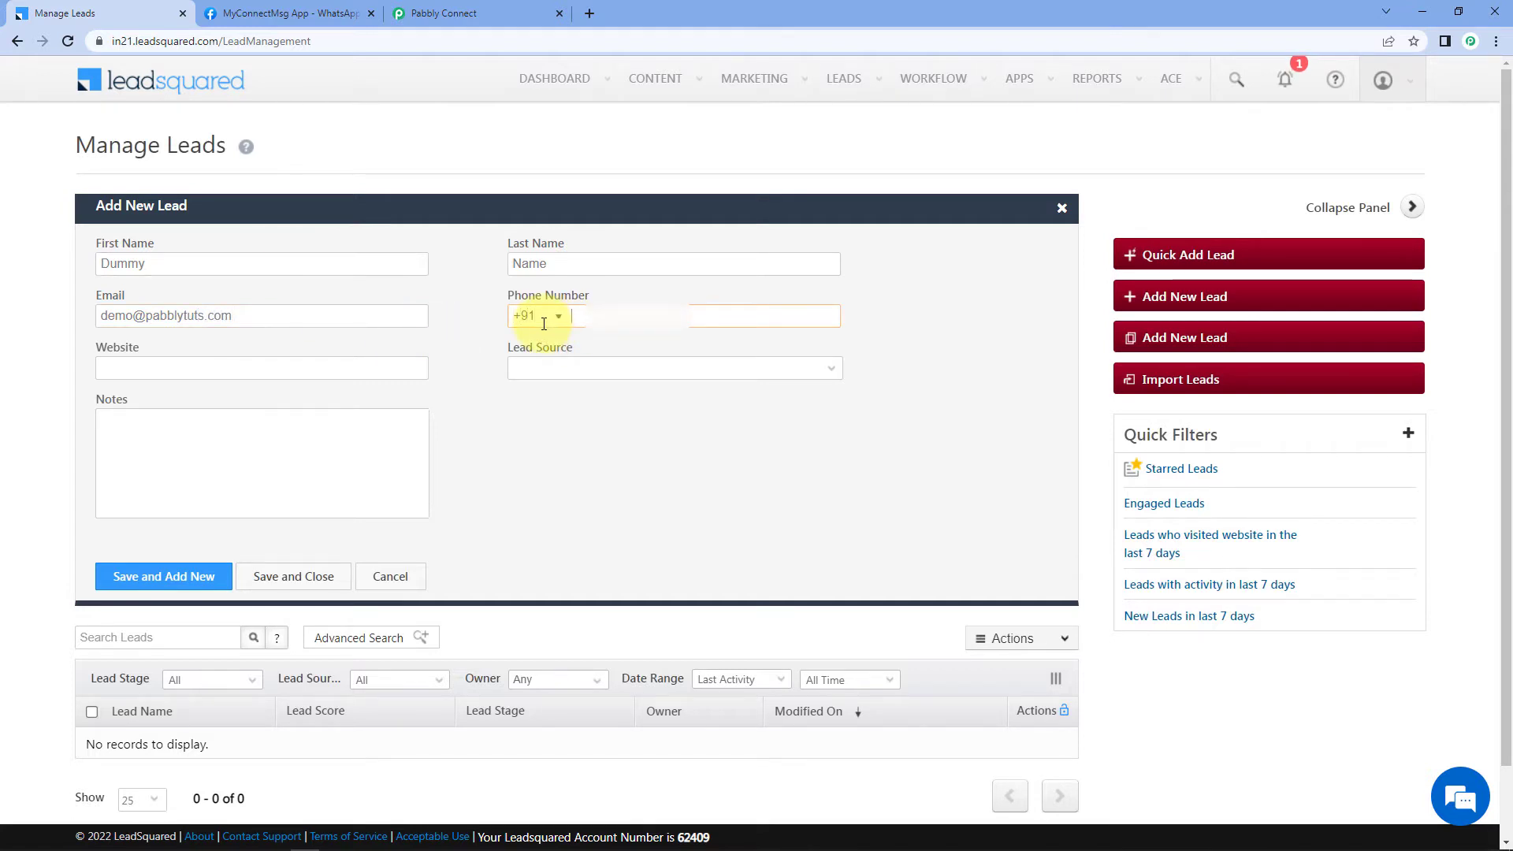
{"action": "type", "text": "93123456"}
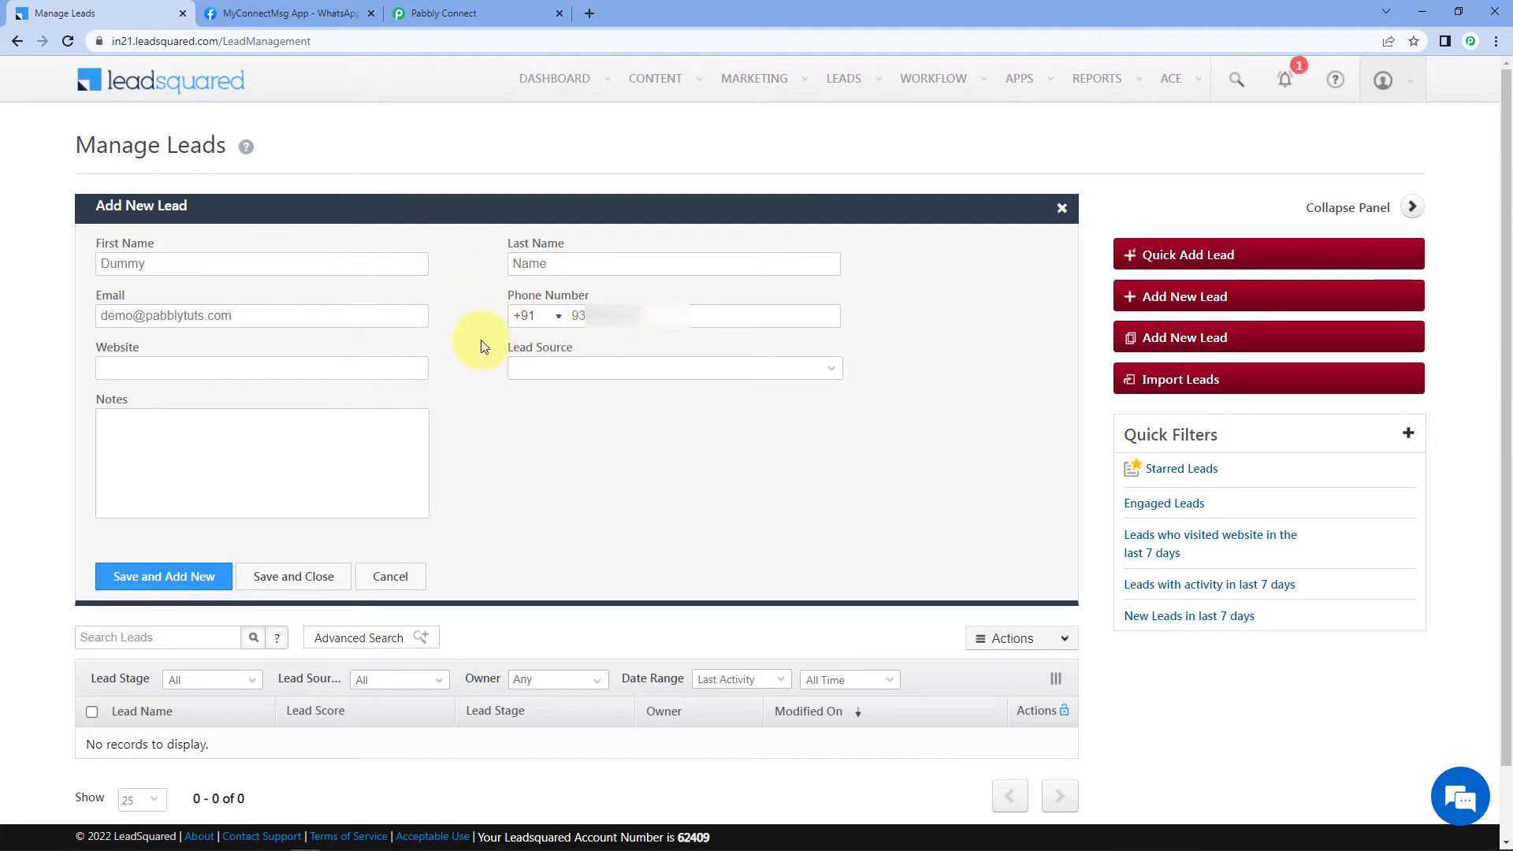
{"action": "left_click", "coordinate": [299, 576]}
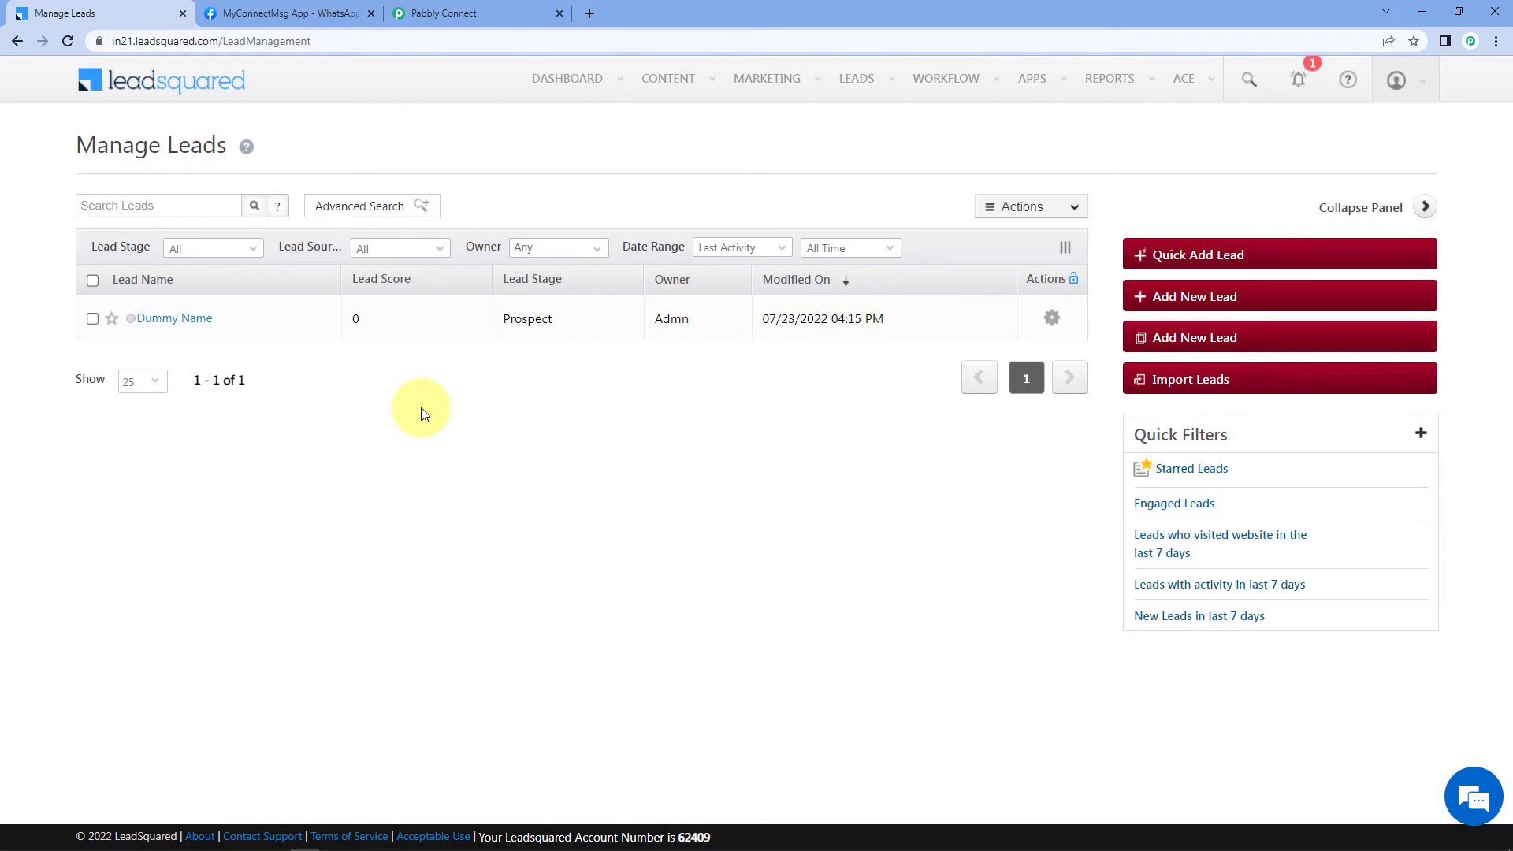
Step: Inspect the captured FirstName, LastName, EmailAddress and Phone values in Pabbly's response
{"action": "left_click", "coordinate": [514, 12]}
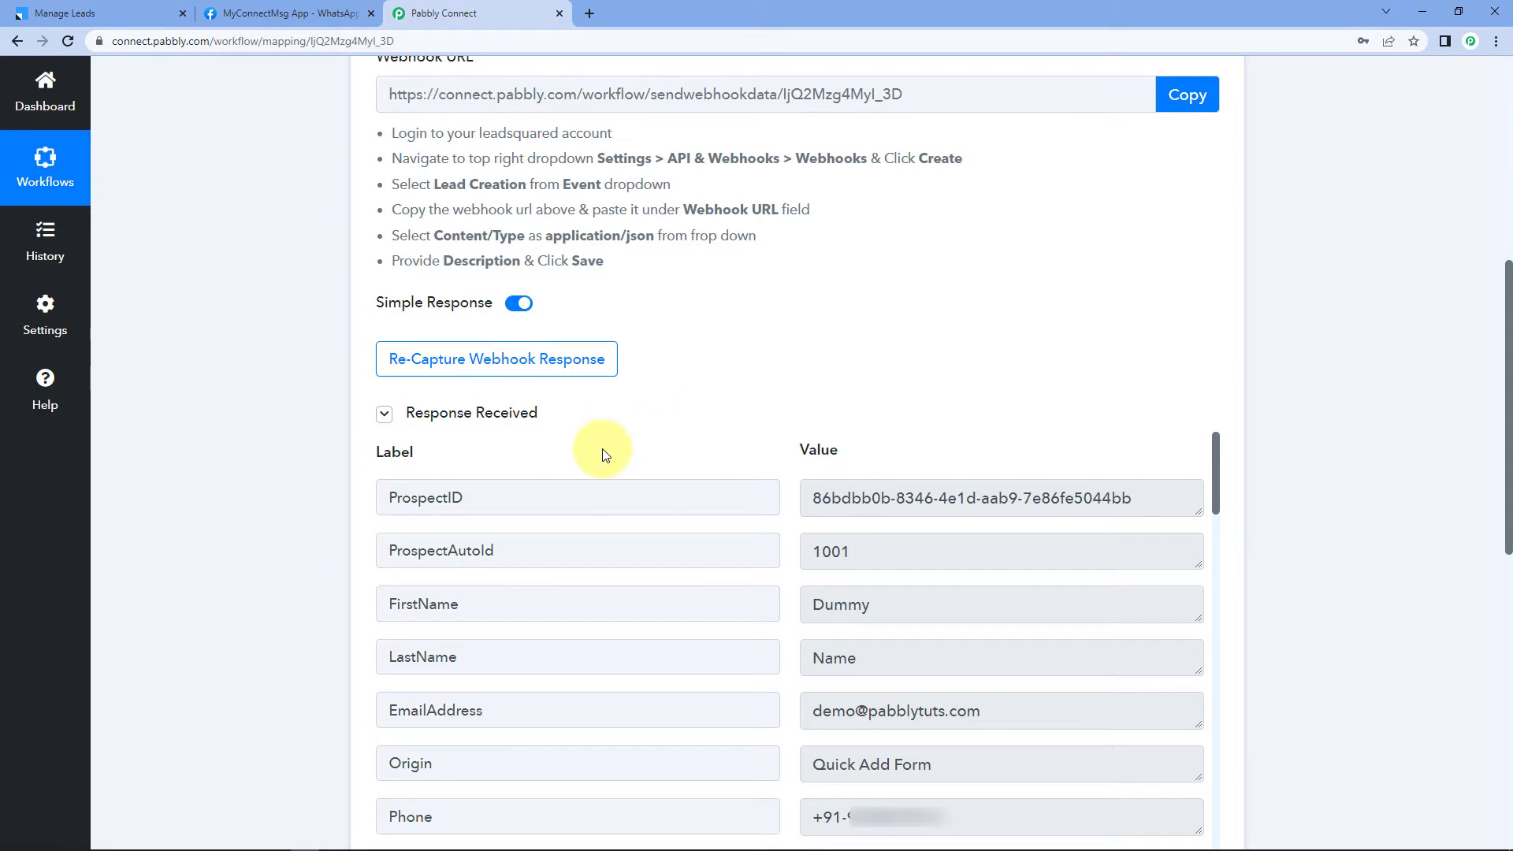
{"action": "scroll", "coordinate": [266, 419], "scroll_direction": "down", "scroll_amount": 8}
{"action": "scroll", "coordinate": [266, 419], "scroll_direction": "up", "scroll_amount": 6}
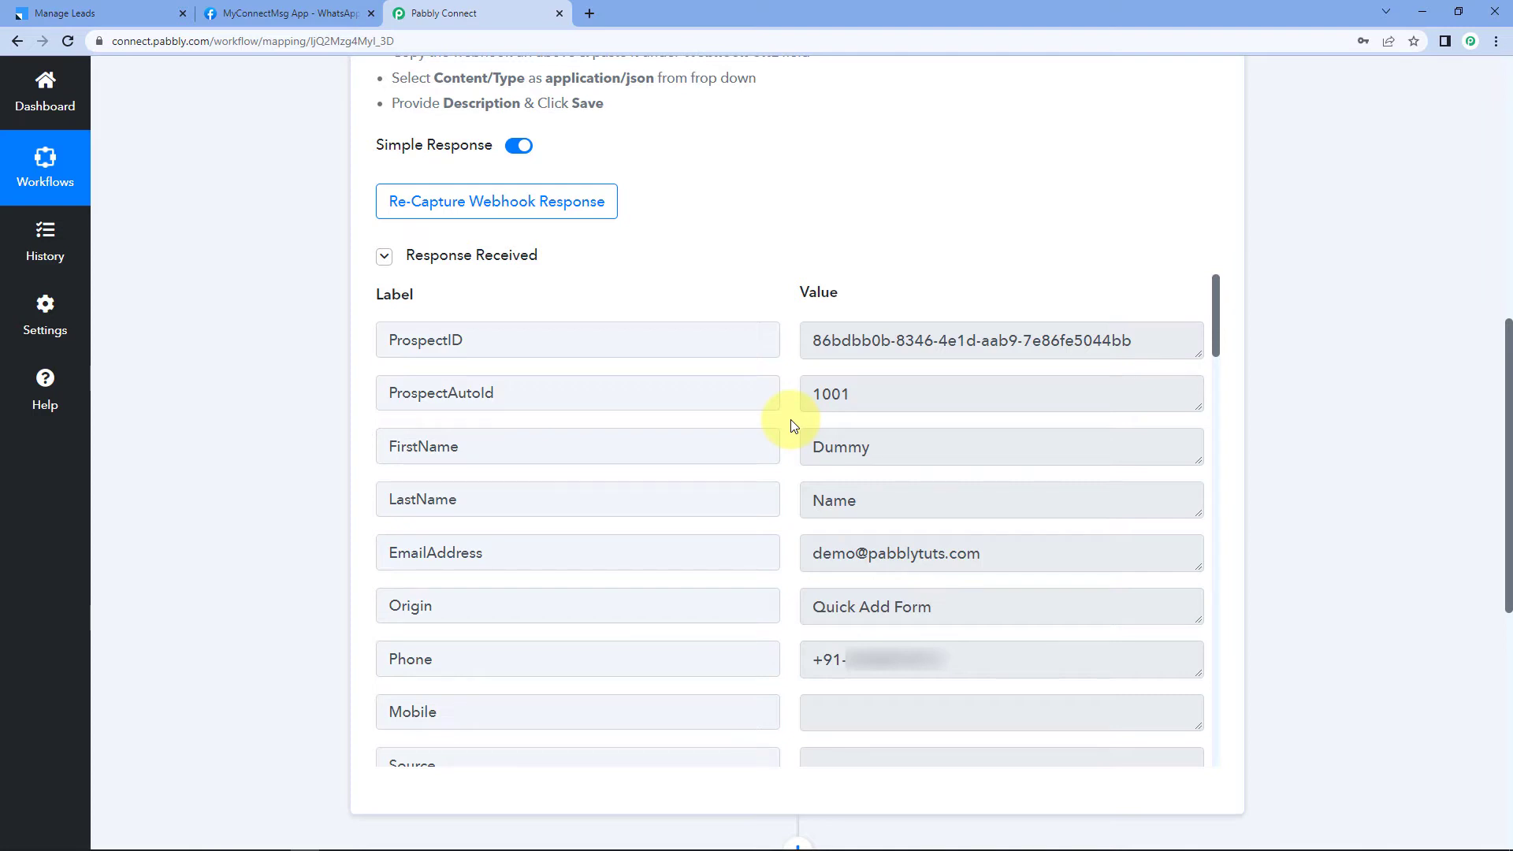
{"action": "double_click", "coordinate": [905, 448]}
{"action": "double_click", "coordinate": [838, 501]}
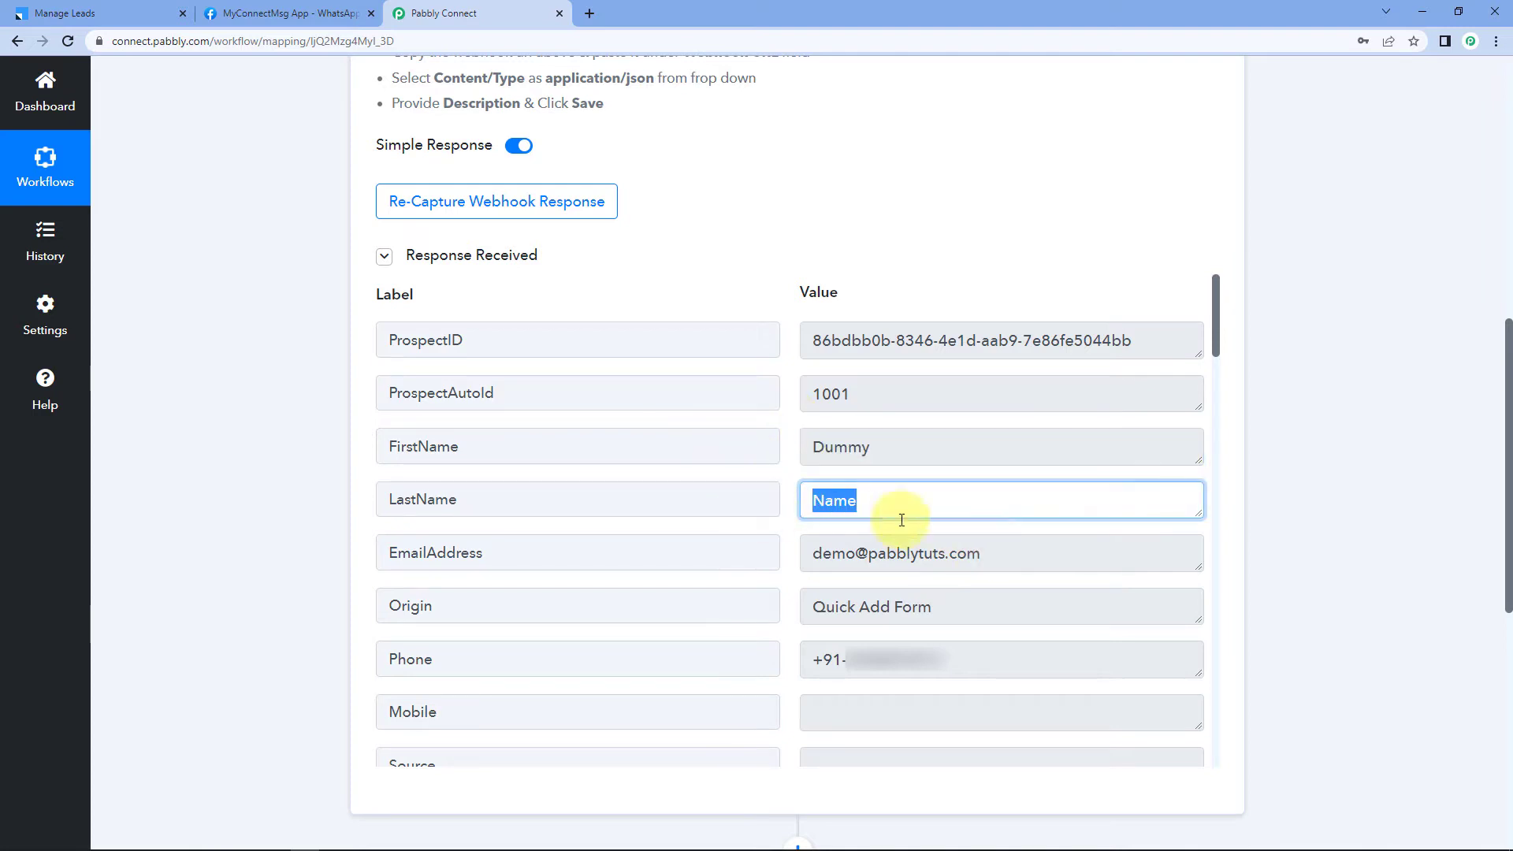
{"action": "left_click", "coordinate": [920, 556]}
{"action": "key", "text": "ctrl+a"}
{"action": "left_click", "coordinate": [1009, 650]}
{"action": "key", "text": "ctrl+a"}
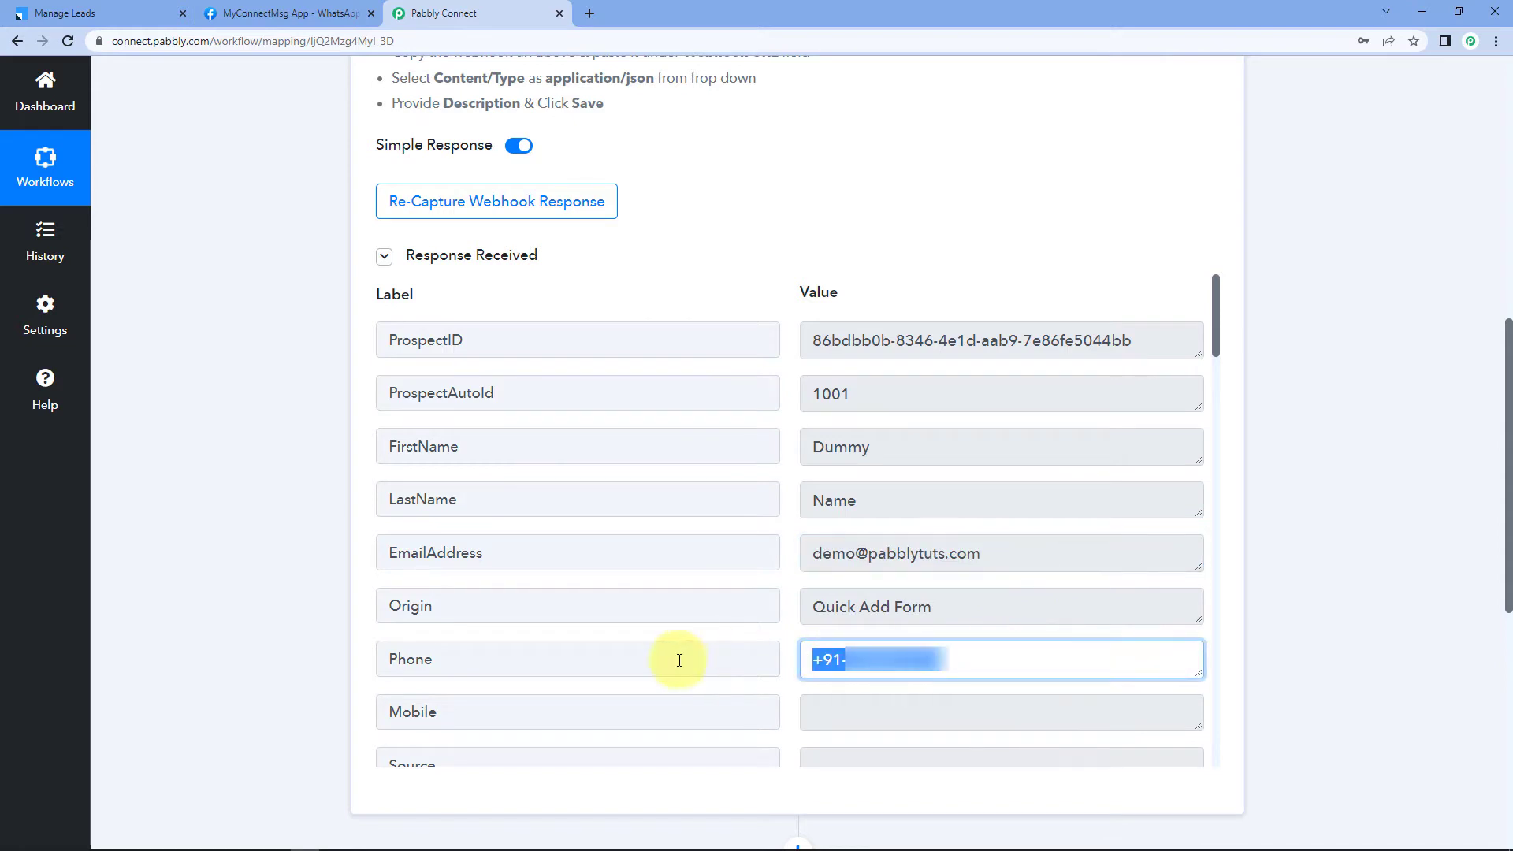
{"action": "left_click", "coordinate": [237, 556]}
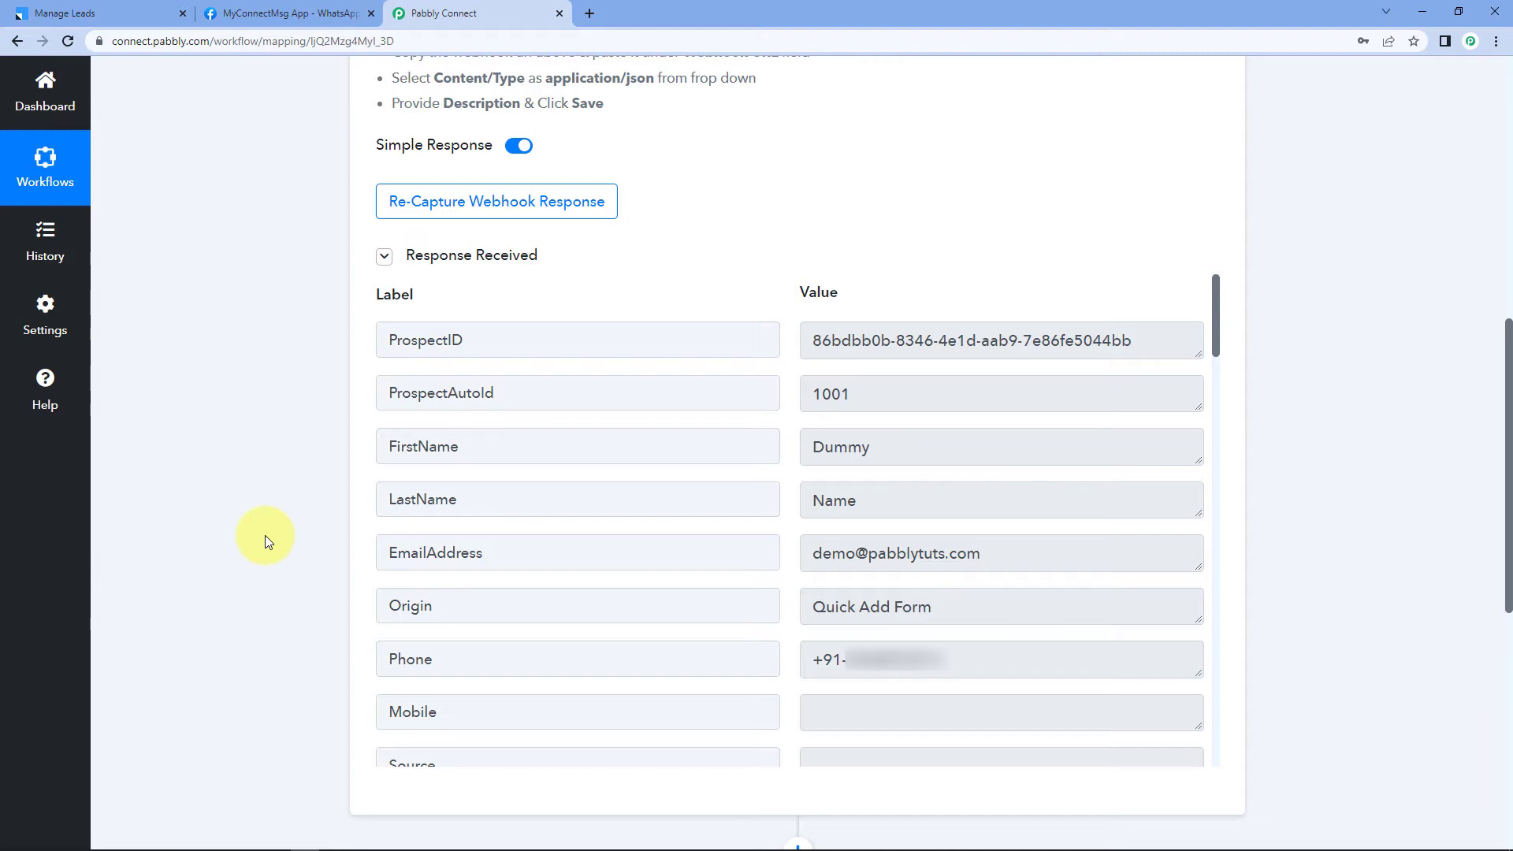
{"action": "scroll", "coordinate": [264, 536], "scroll_direction": "down", "scroll_amount": 8}
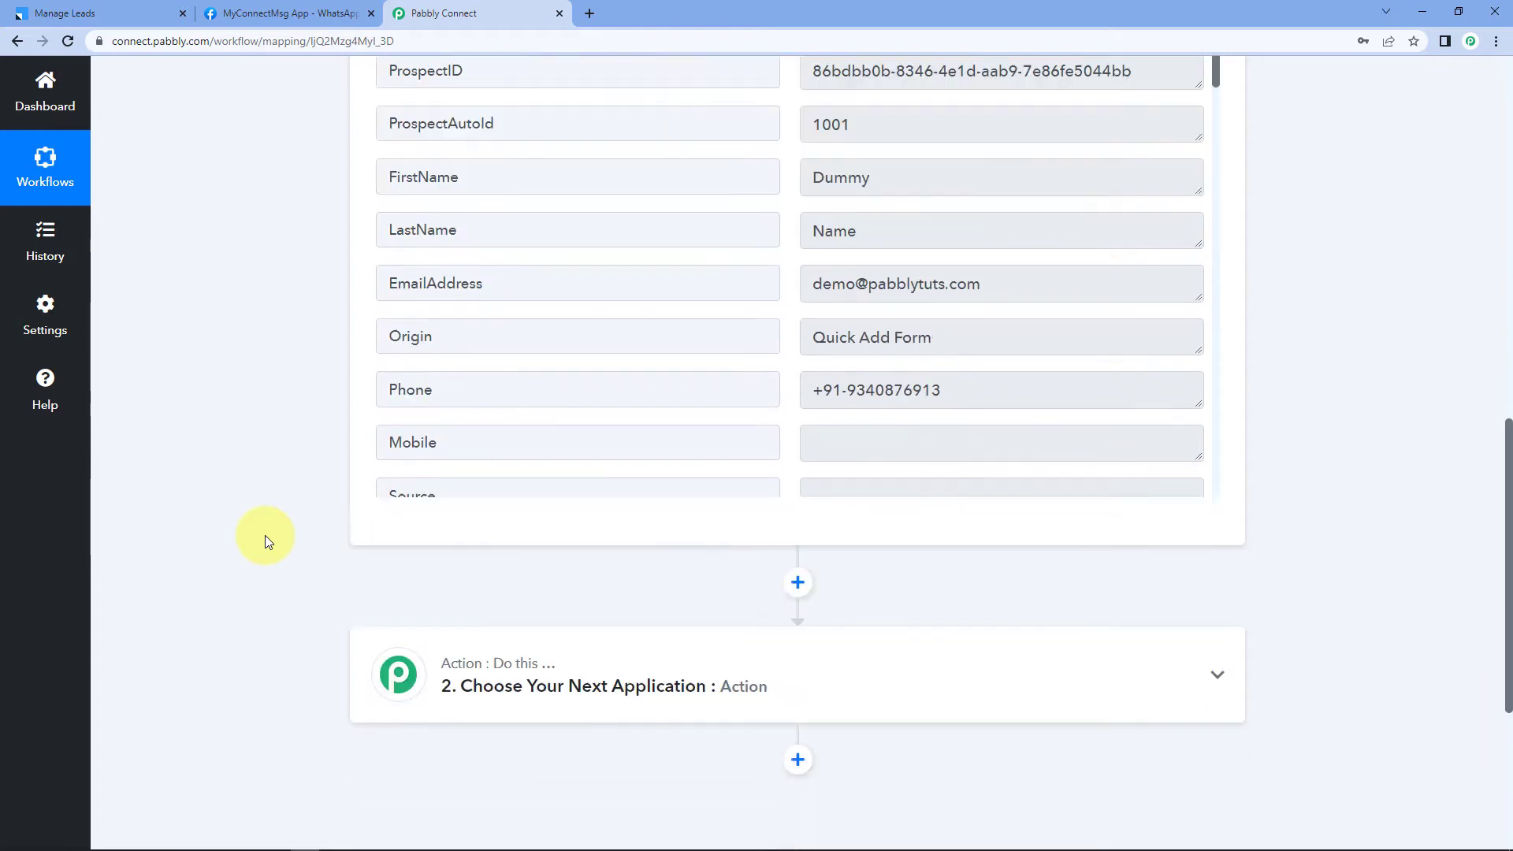
Step: Choose WhatsApp Cloud API as the app for action step 2
{"action": "left_click", "coordinate": [591, 298]}
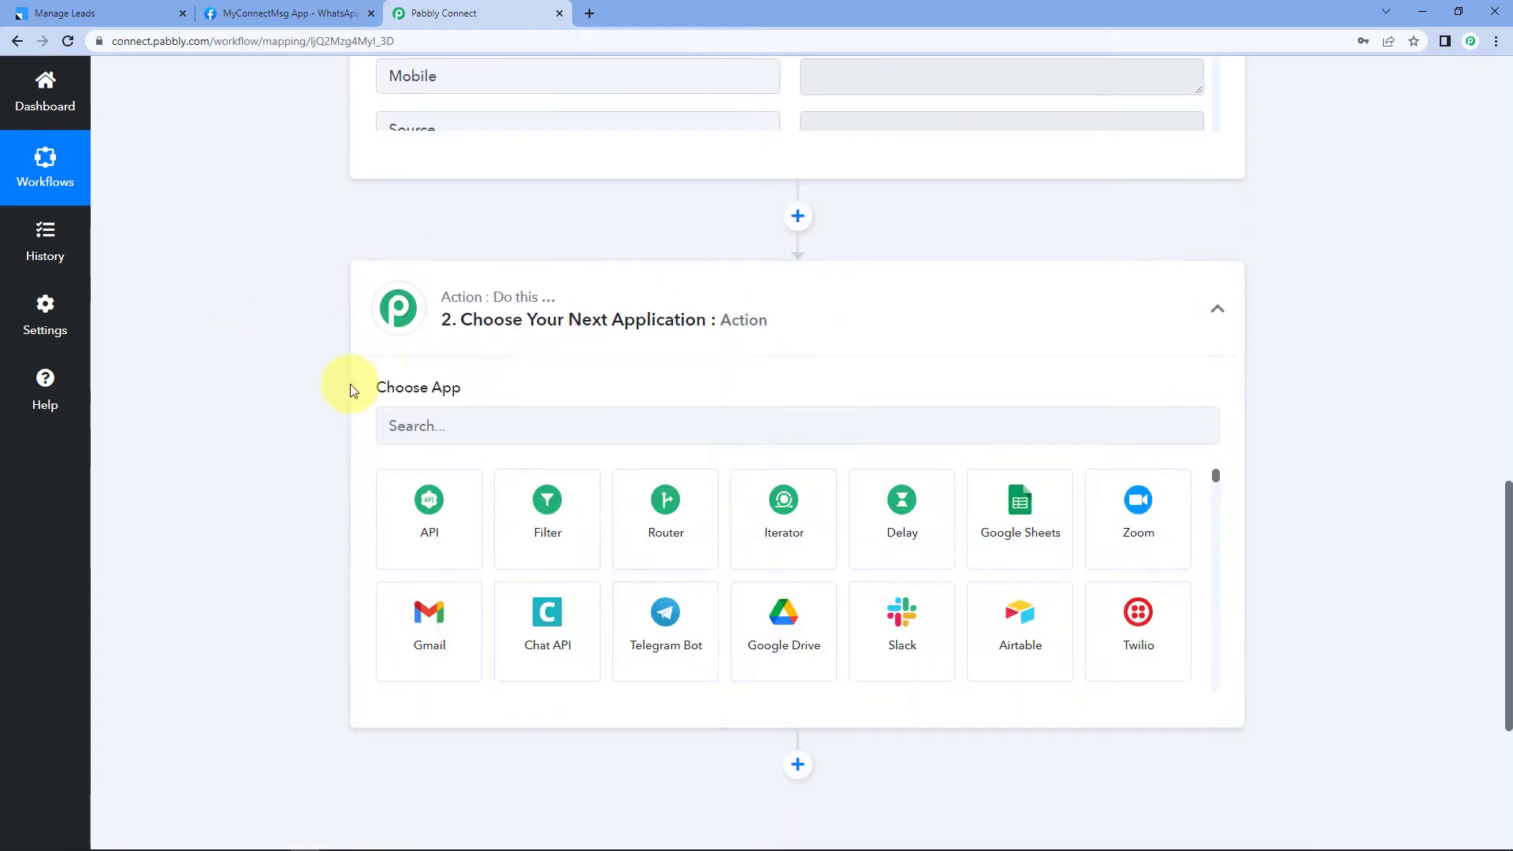
{"action": "left_click", "coordinate": [443, 423]}
{"action": "type", "text": "Whast"}
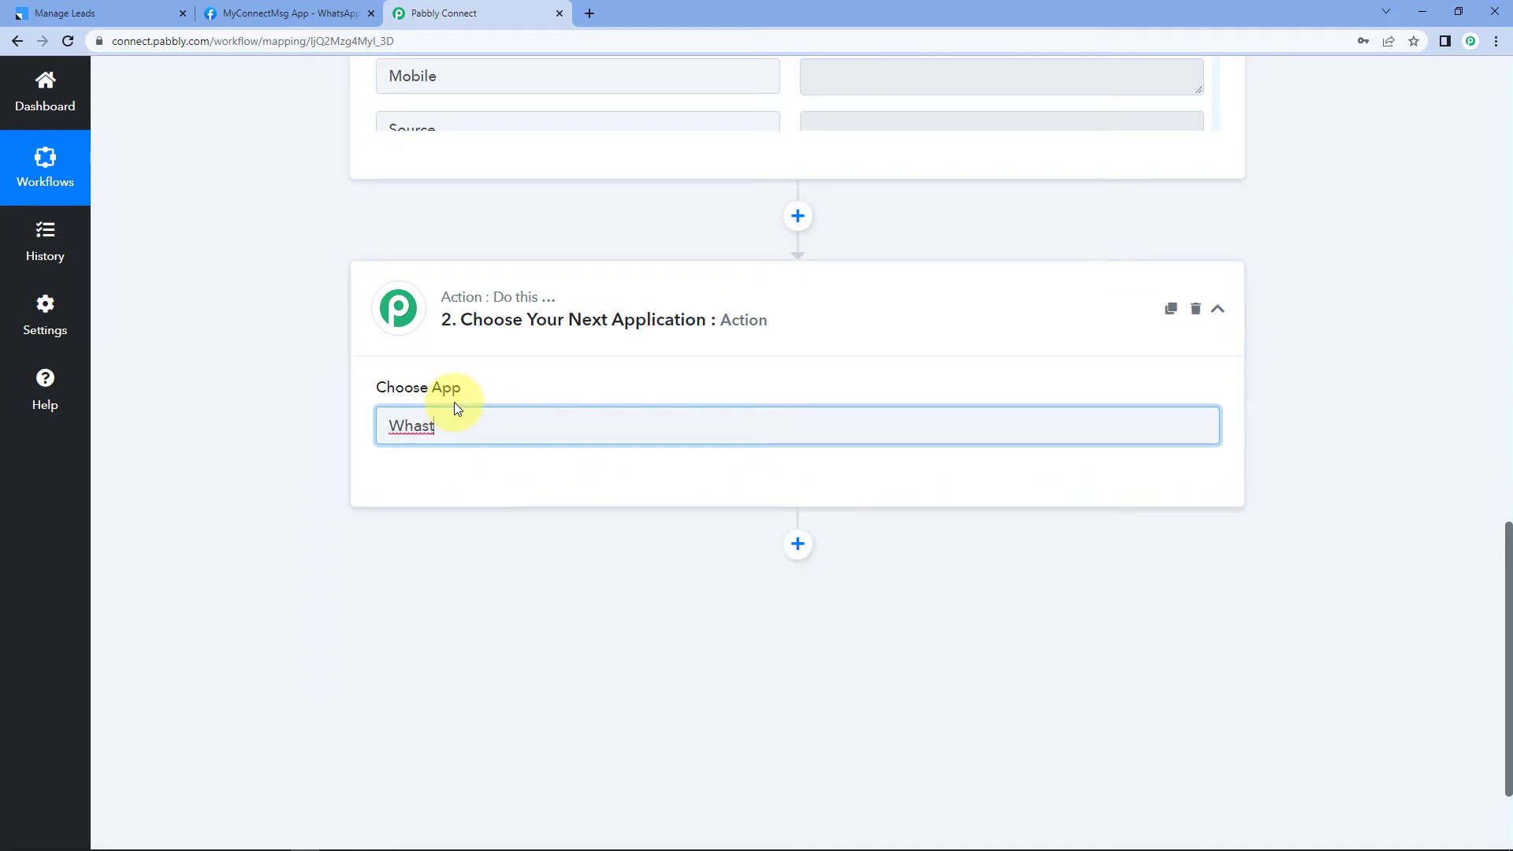
{"action": "key", "text": "BackSpace"}
{"action": "key", "text": "BackSpace"}
{"action": "type", "text": "ts"}
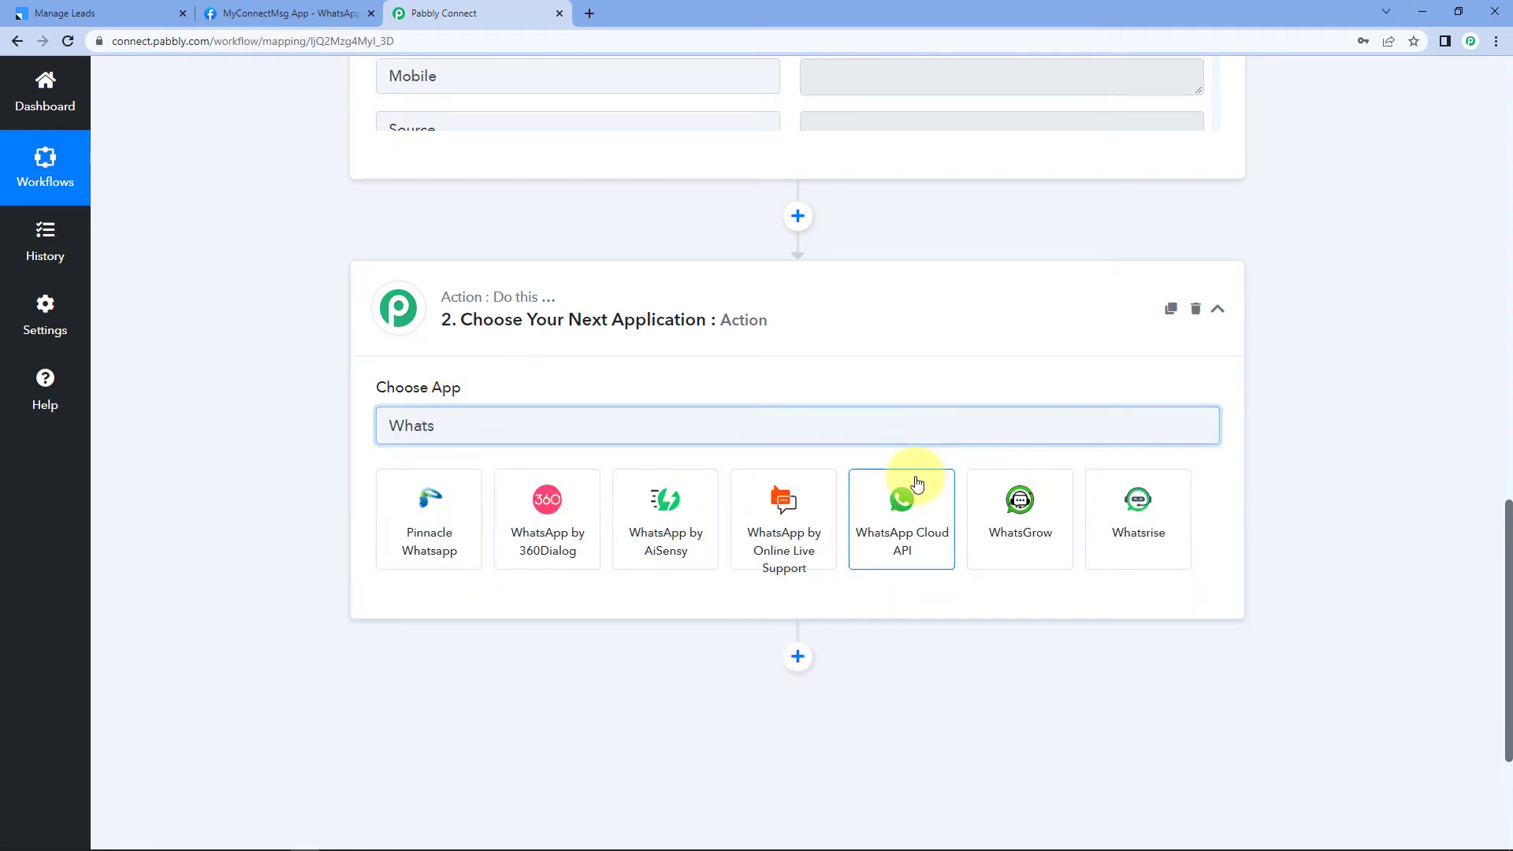
{"action": "left_click", "coordinate": [916, 483]}
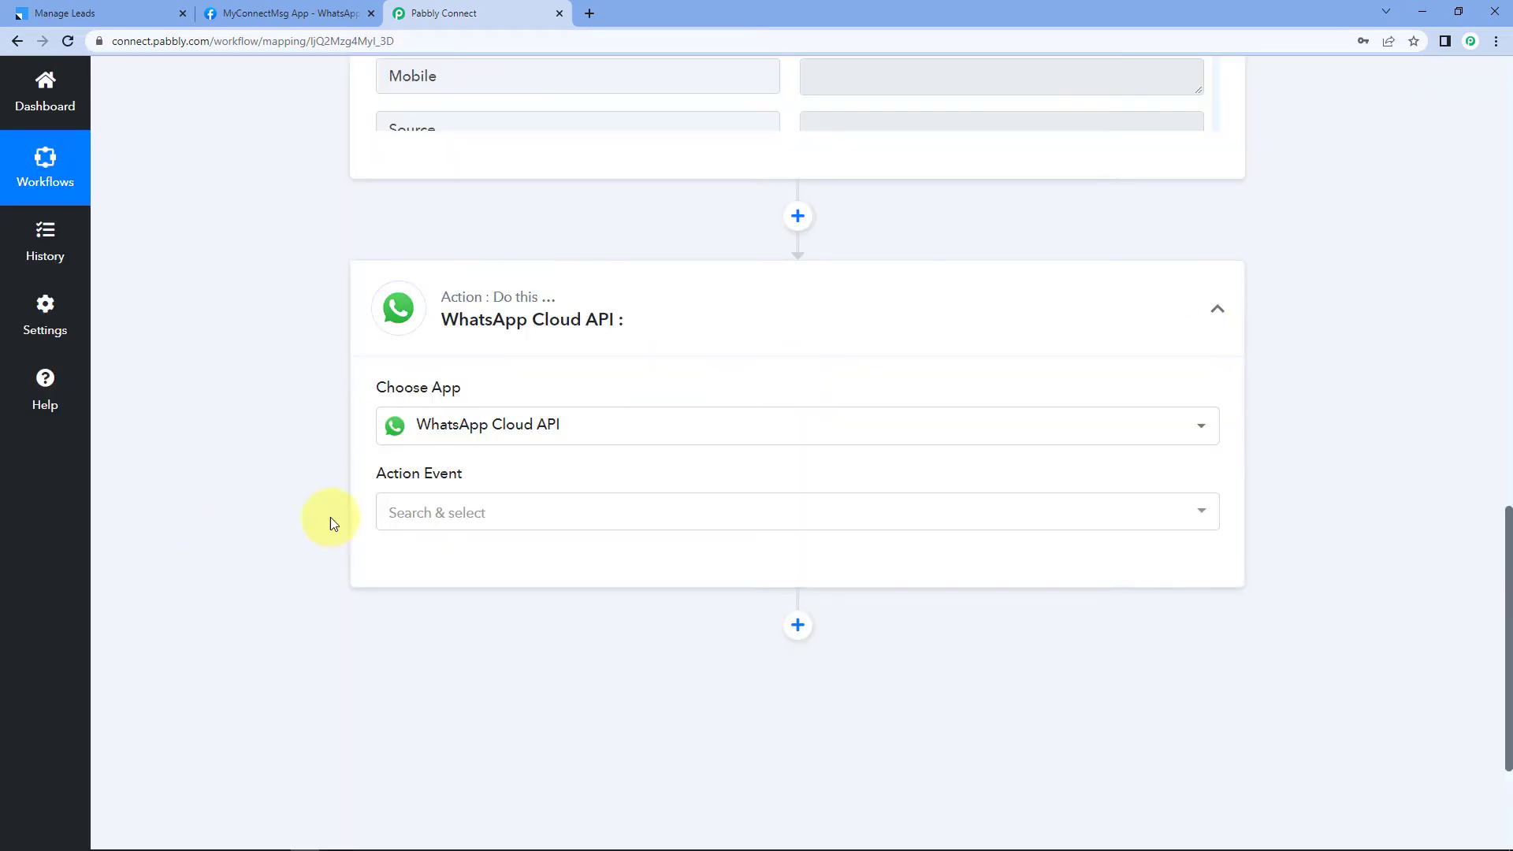
Step: Set the action event to Send Template Message and start connecting the account
{"action": "left_click", "coordinate": [507, 514]}
{"action": "scroll", "coordinate": [260, 483], "scroll_direction": "down", "scroll_amount": 1}
{"action": "left_click", "coordinate": [499, 524]}
{"action": "left_click", "coordinate": [406, 501]}
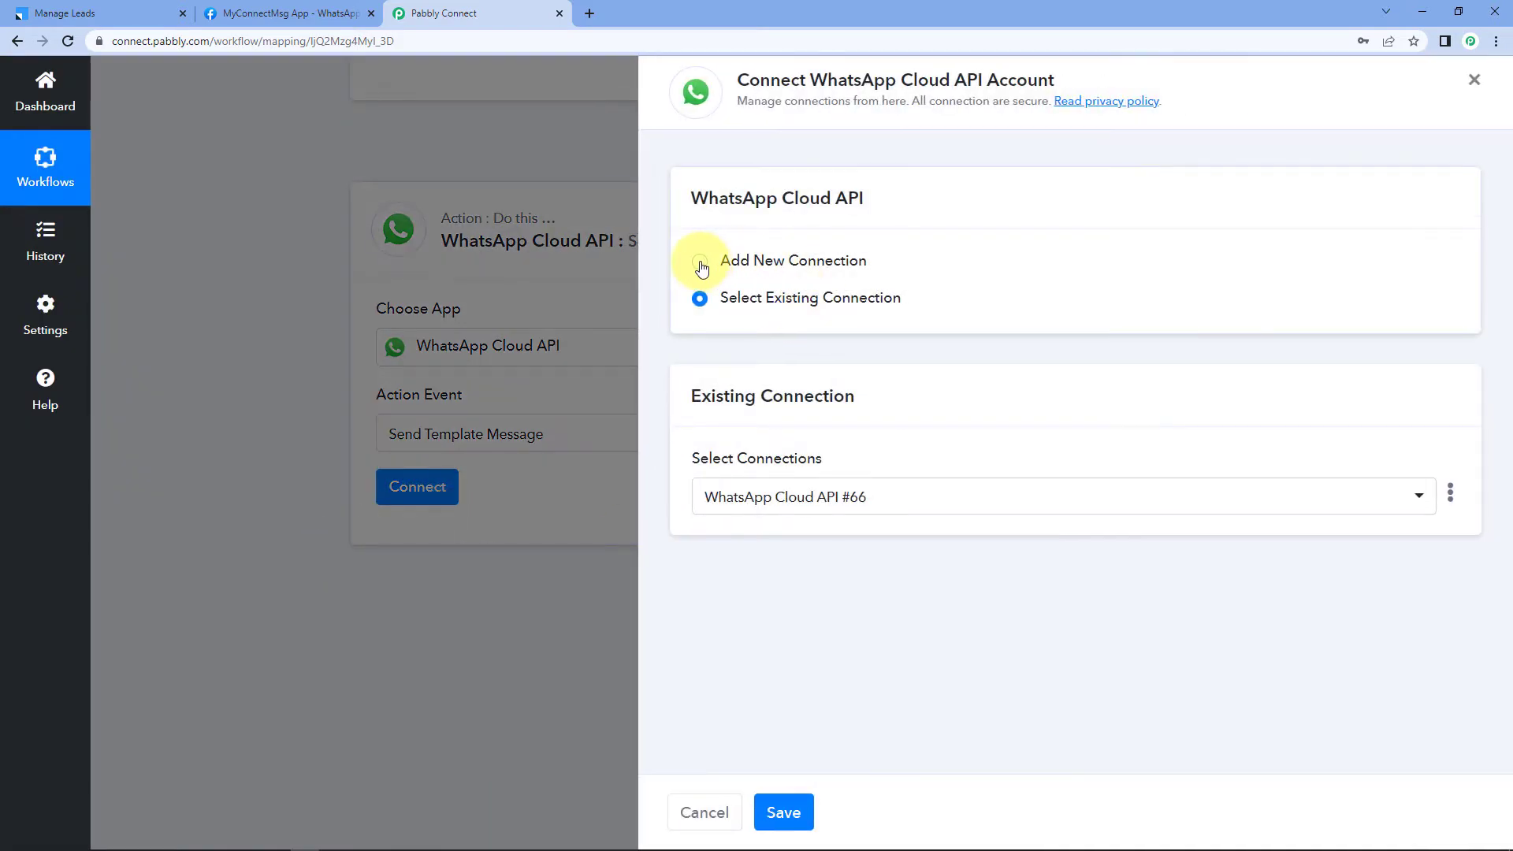
Step: Start a new WhatsApp Cloud API connection, 'WhatsApp Cloud API #67', to reveal its token and ID fields
{"action": "left_click", "coordinate": [702, 264]}
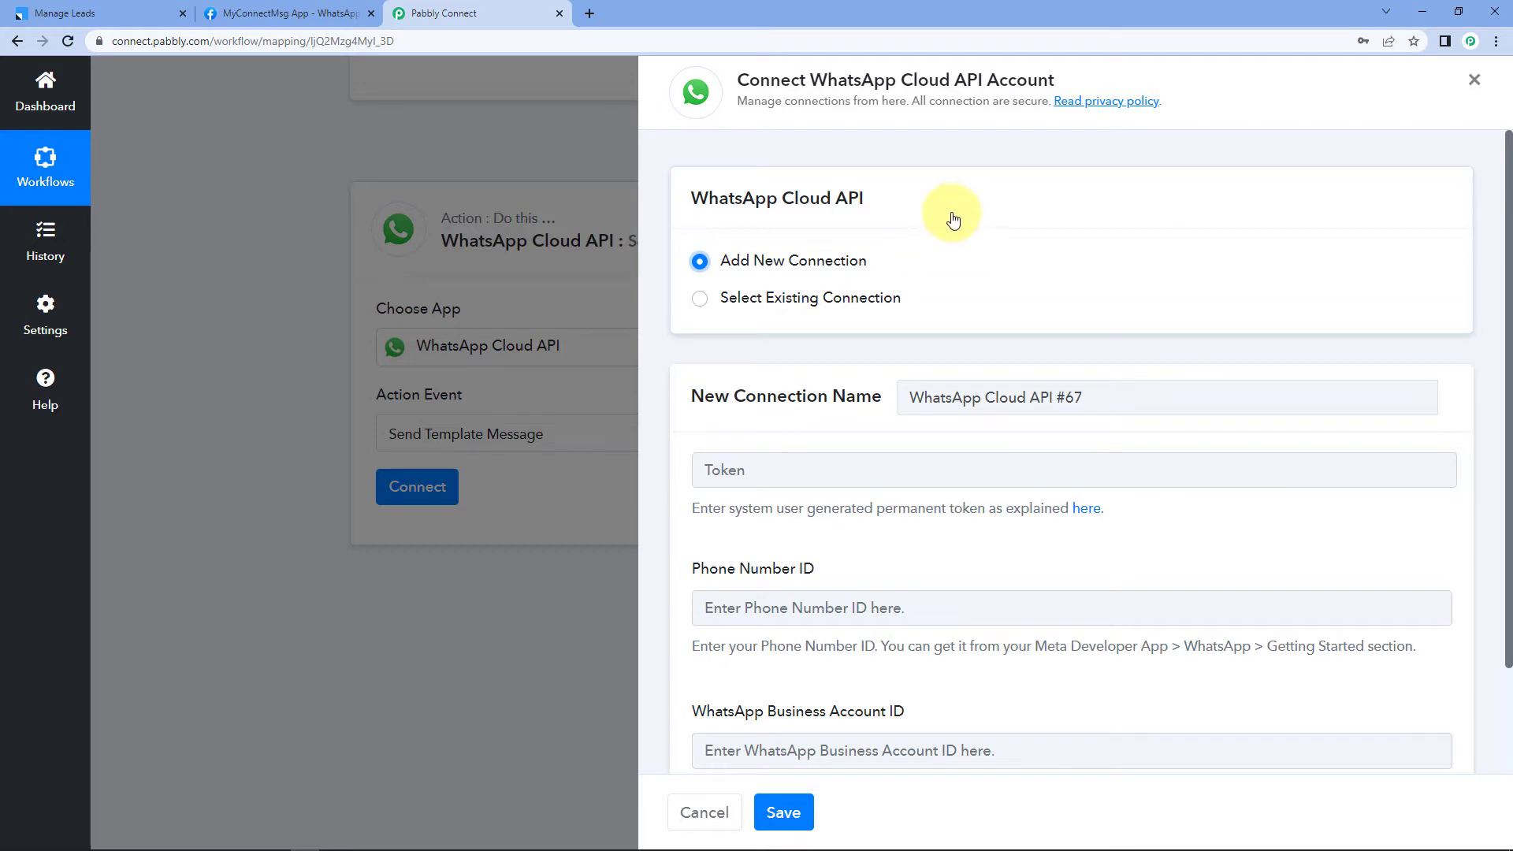
{"action": "scroll", "coordinate": [950, 229], "scroll_direction": "down", "scroll_amount": 1}
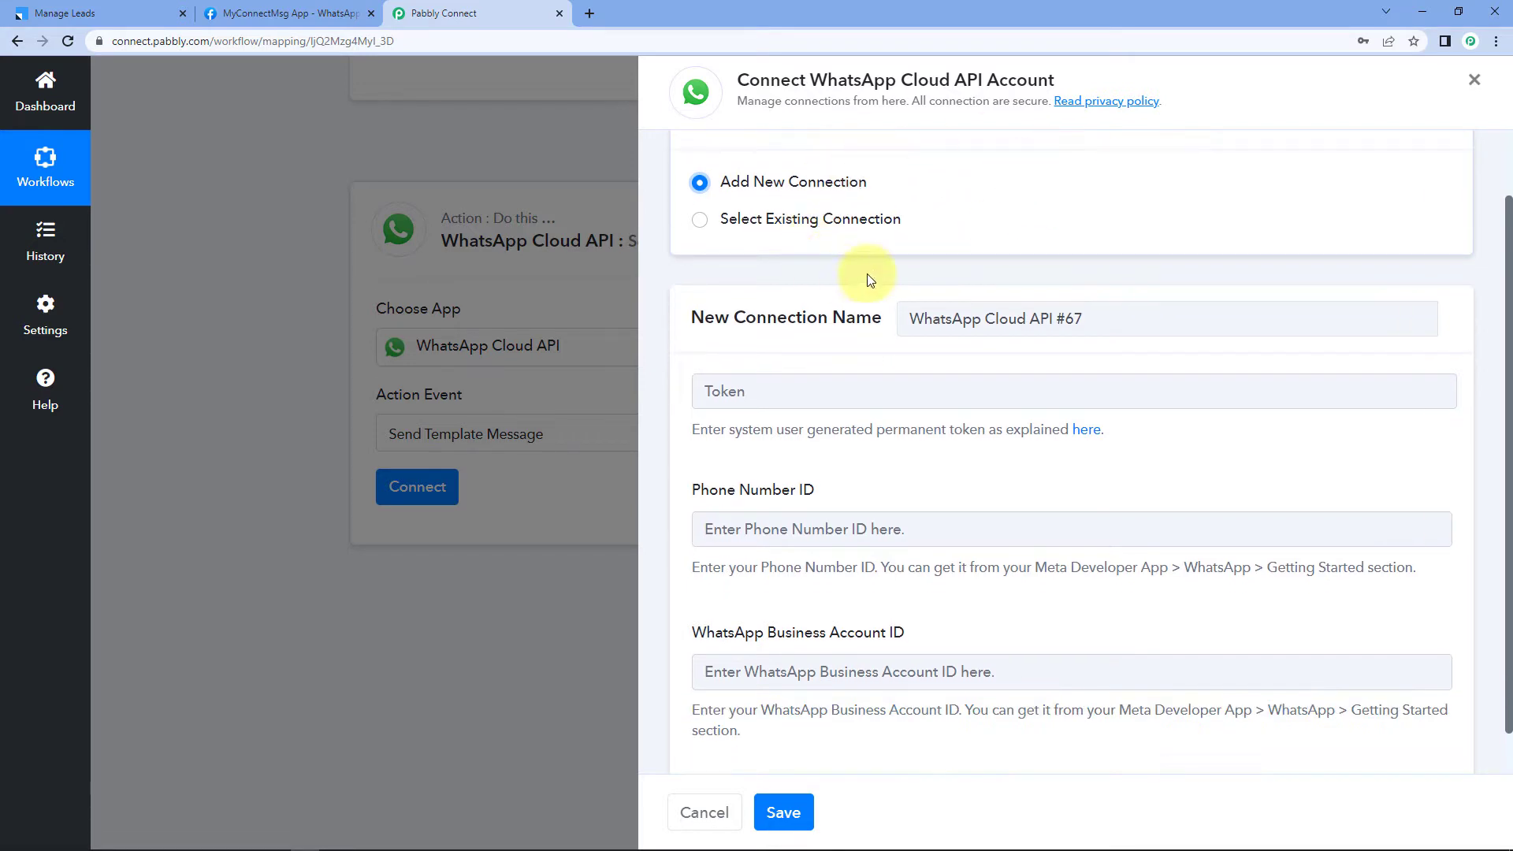
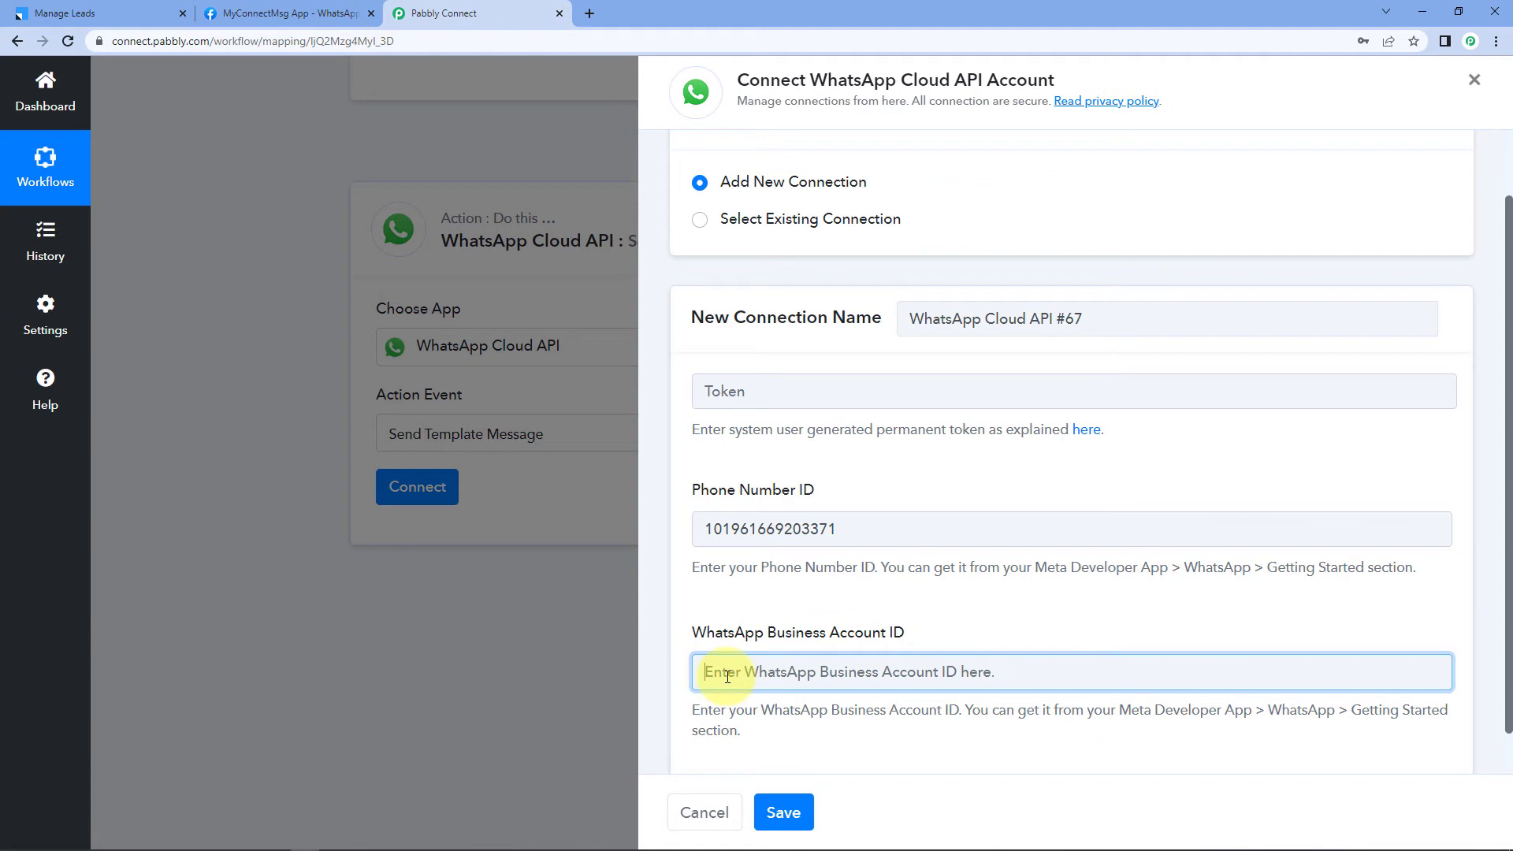
Step: Paste the WhatsApp Business Account ID into the connection form
{"action": "right_click", "coordinate": [718, 678]}
{"action": "left_click", "coordinate": [757, 542]}
{"action": "left_click", "coordinate": [768, 470]}
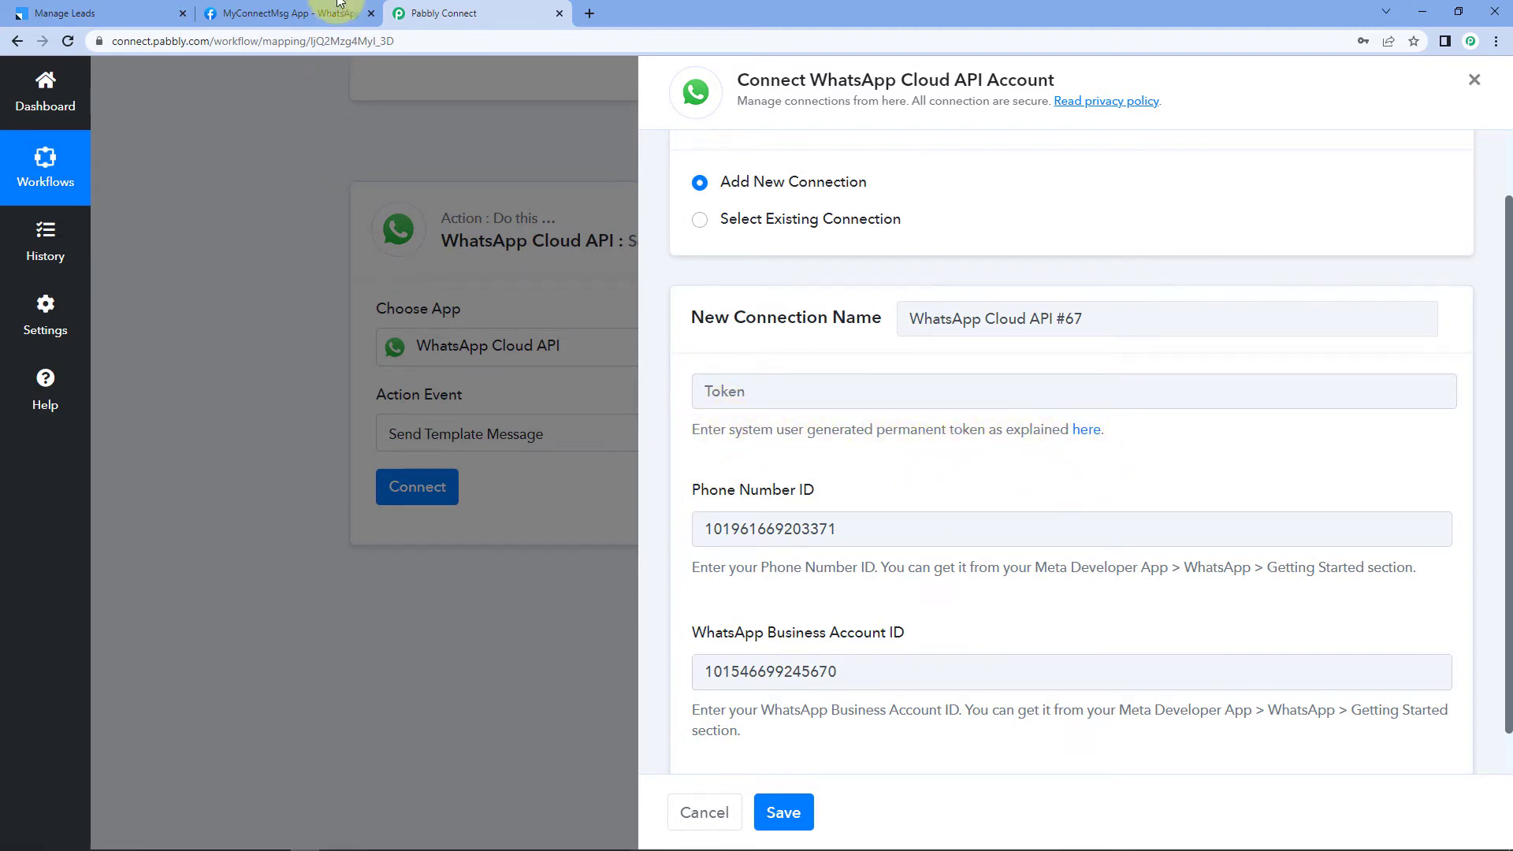
Step: Check the Meta developer app page, then open the permanent-token guide from the Token field
{"action": "left_click", "coordinate": [304, 14]}
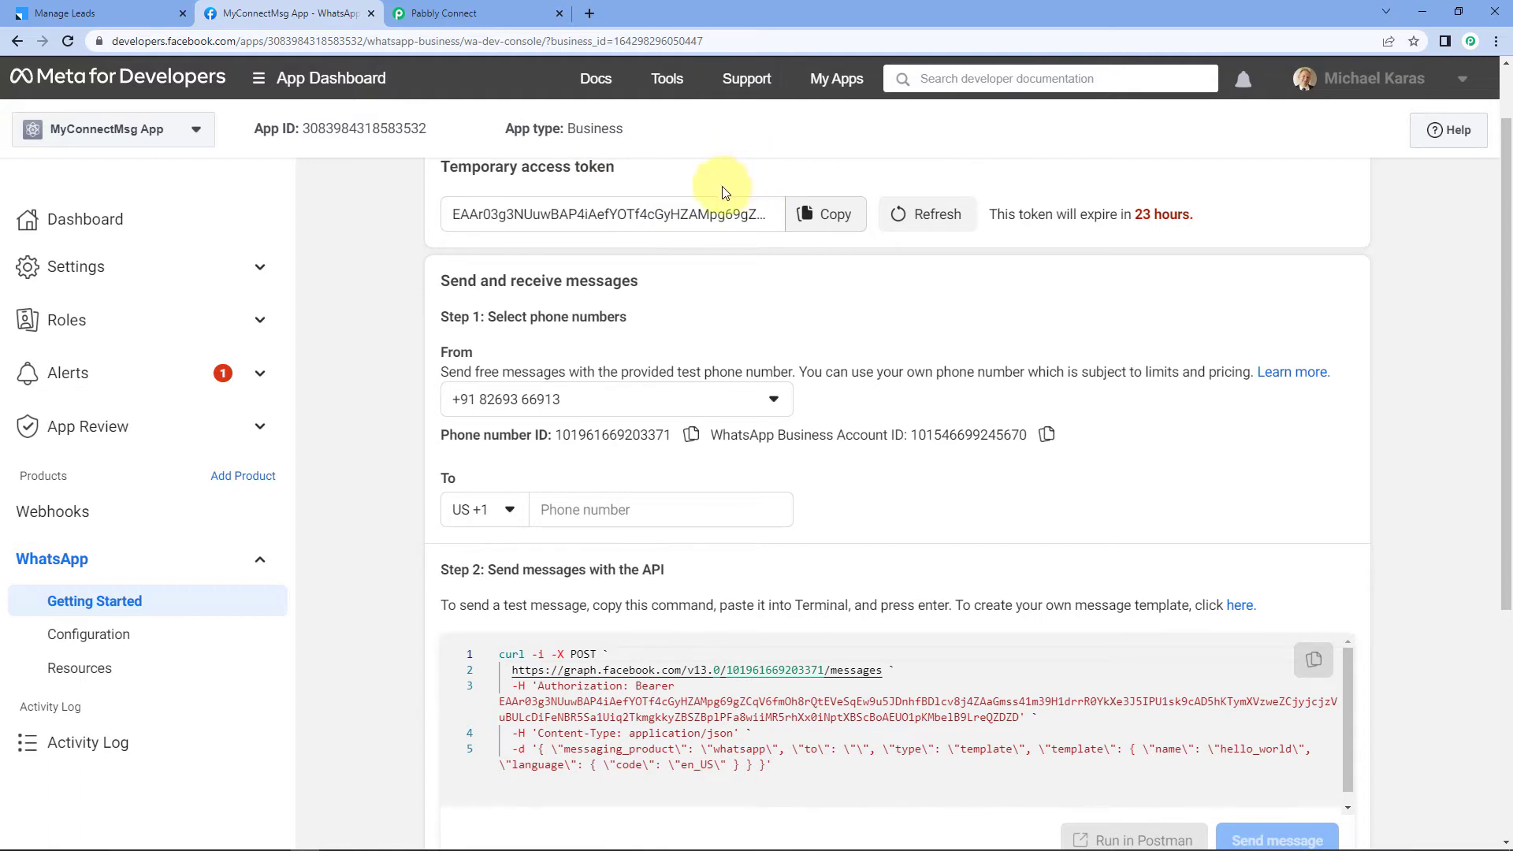
{"action": "left_click", "coordinate": [441, 14]}
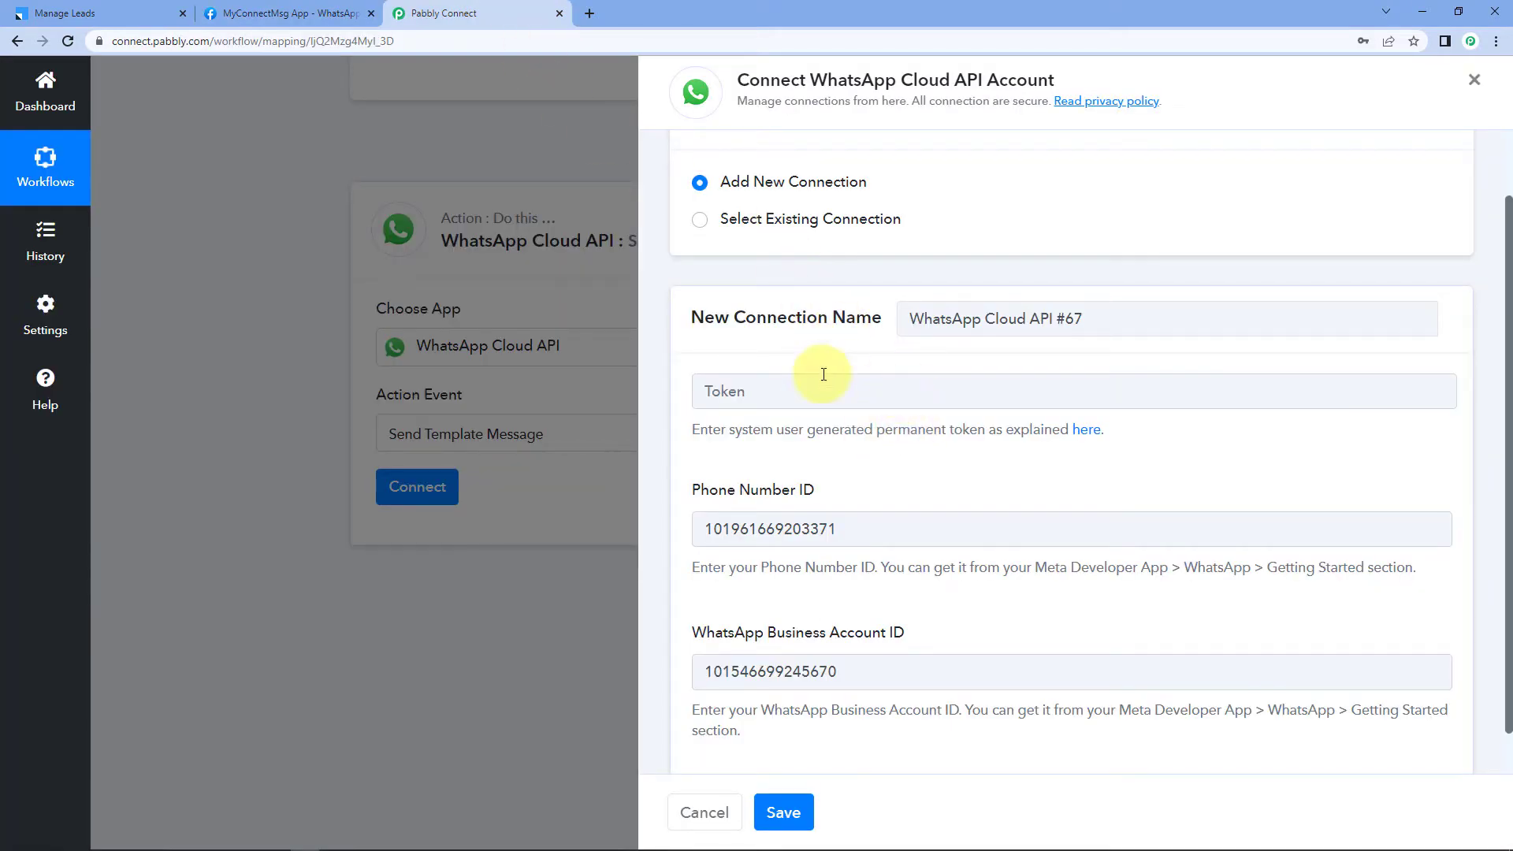
{"action": "left_click", "coordinate": [1092, 438]}
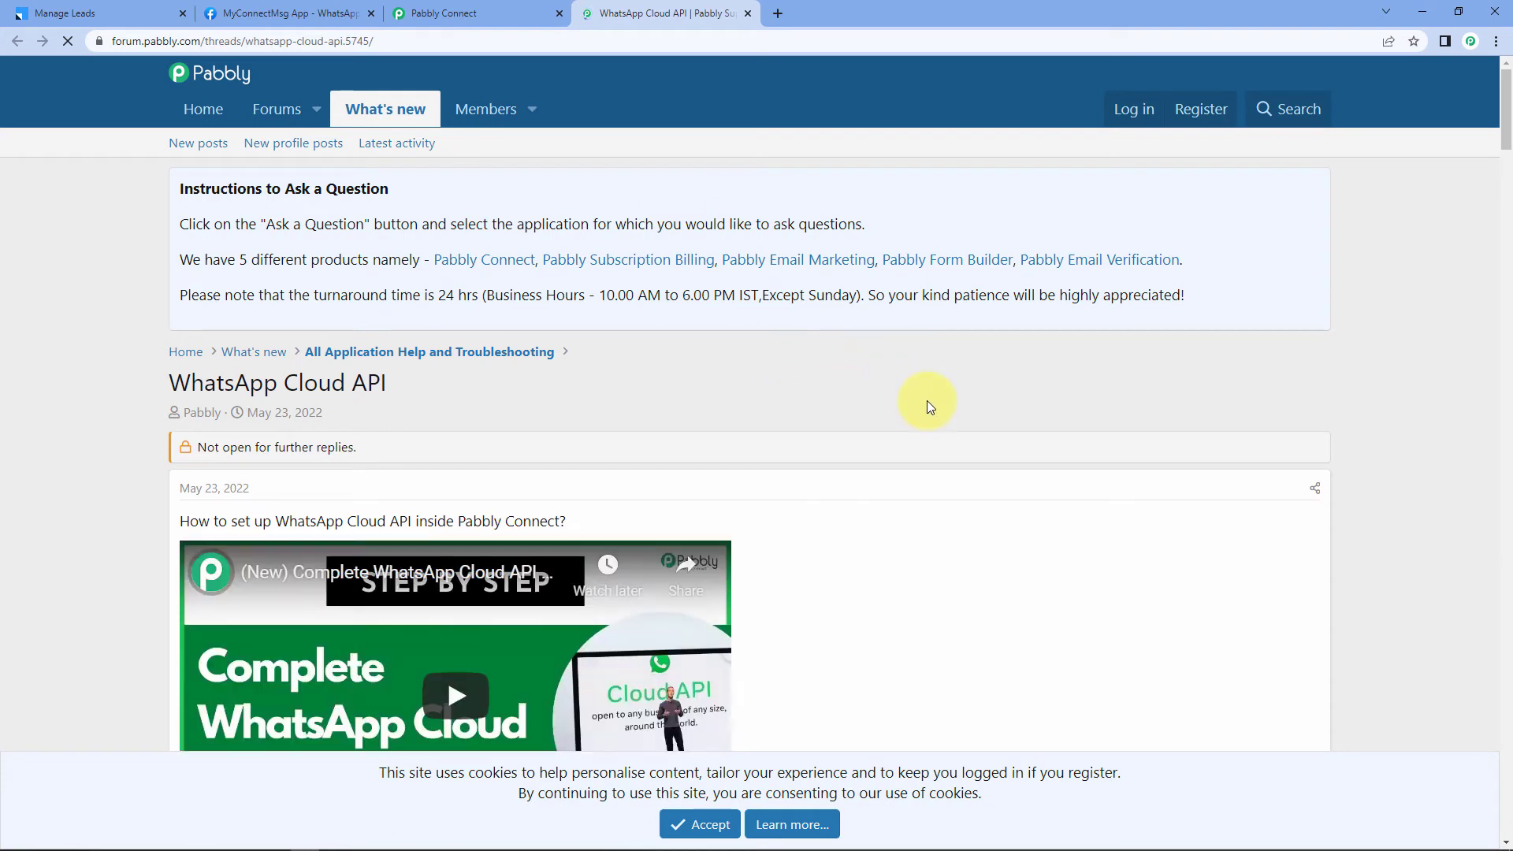
Step: Read the forum's permanent-token guide, accept its cookie notice, and return to Pabbly Connect
{"action": "scroll", "coordinate": [926, 401], "scroll_direction": "down", "scroll_amount": 5}
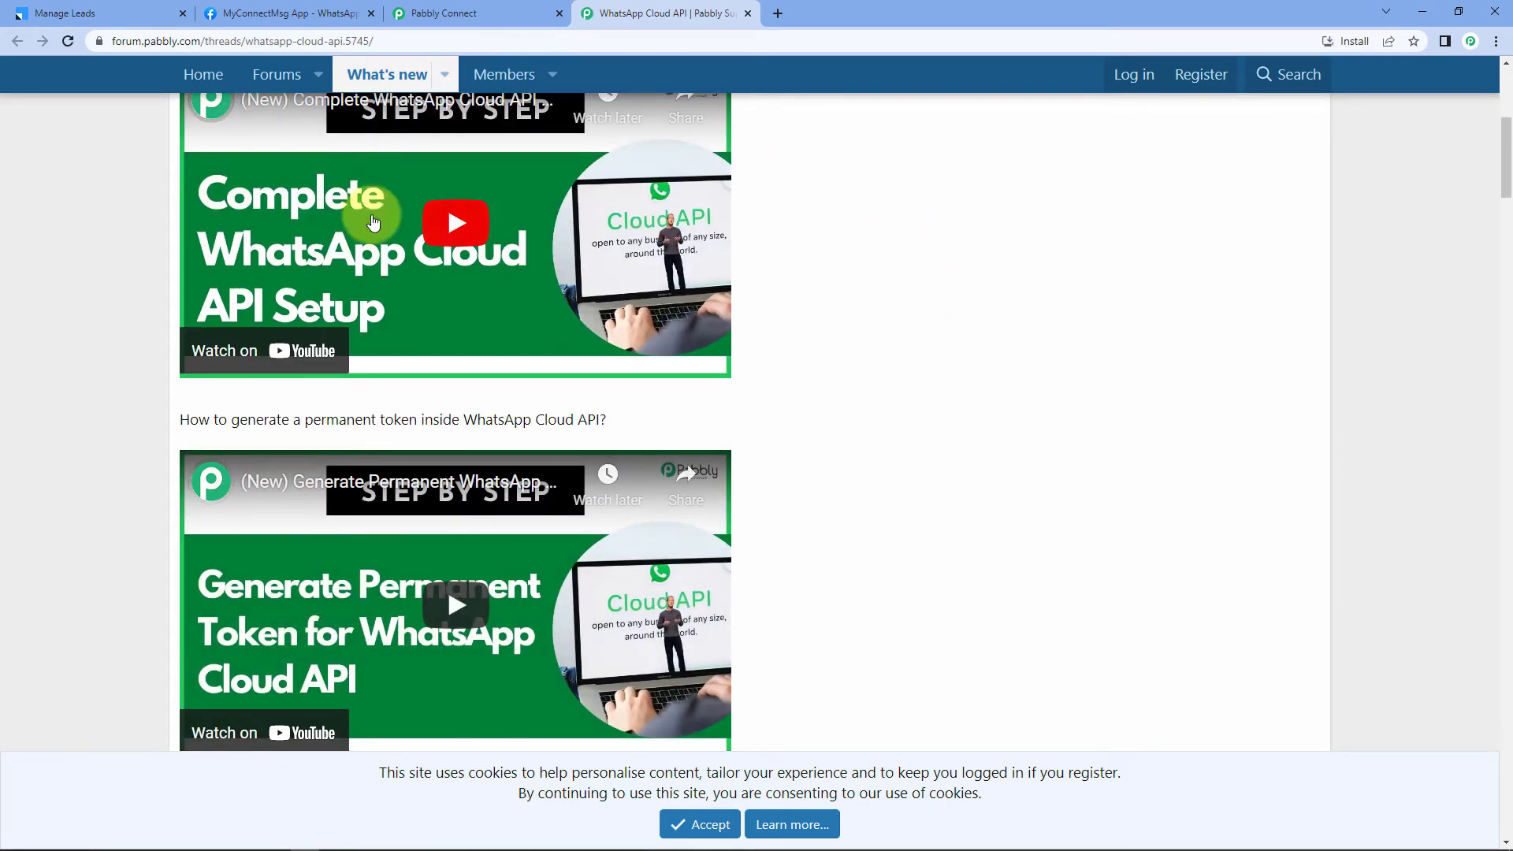
{"action": "scroll", "coordinate": [885, 272], "scroll_direction": "down", "scroll_amount": 1}
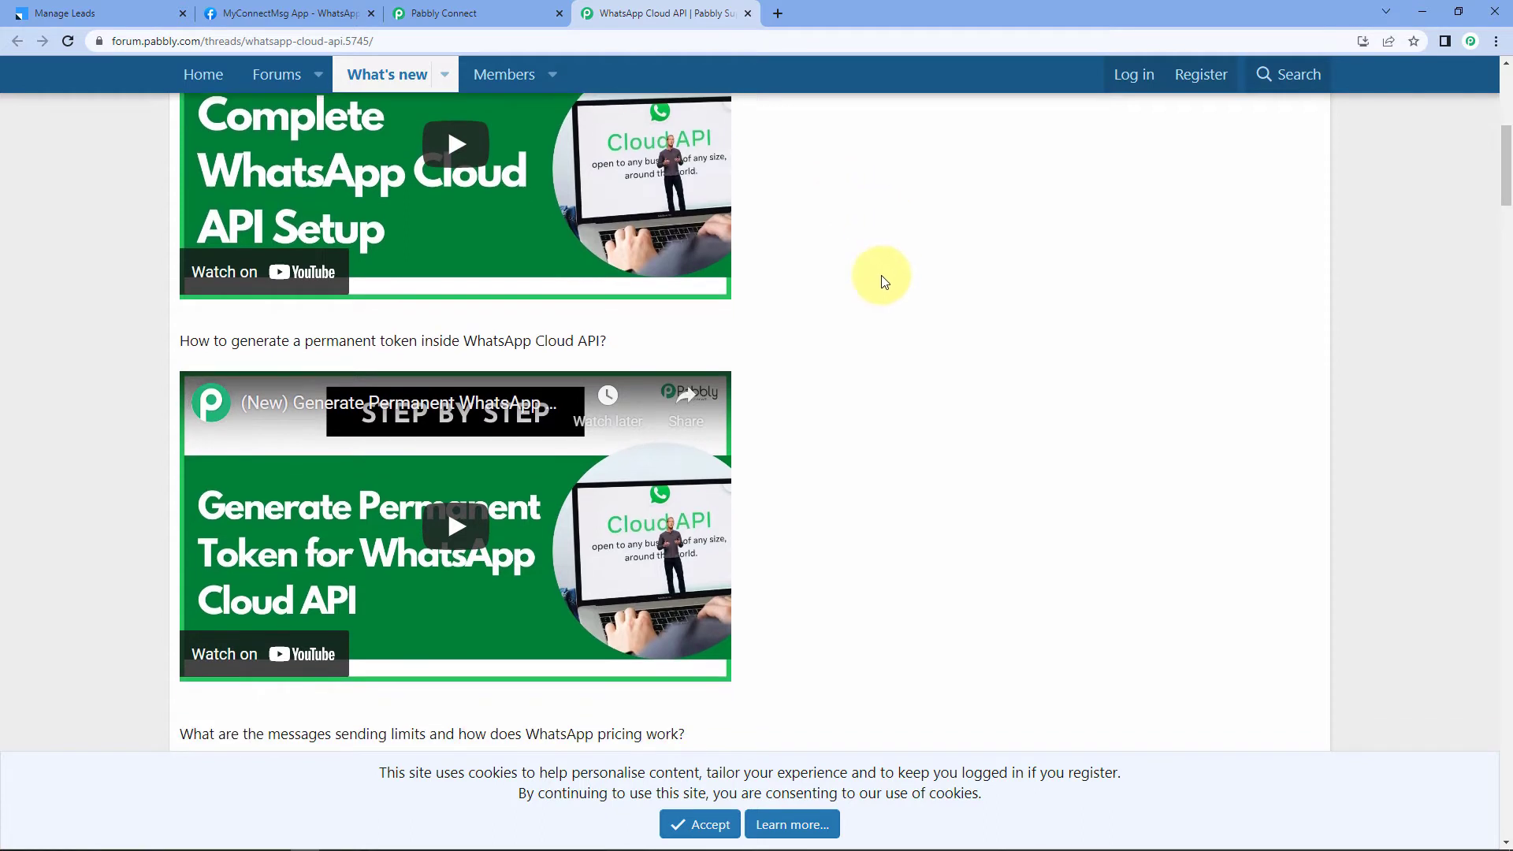
{"action": "left_click", "coordinate": [715, 822]}
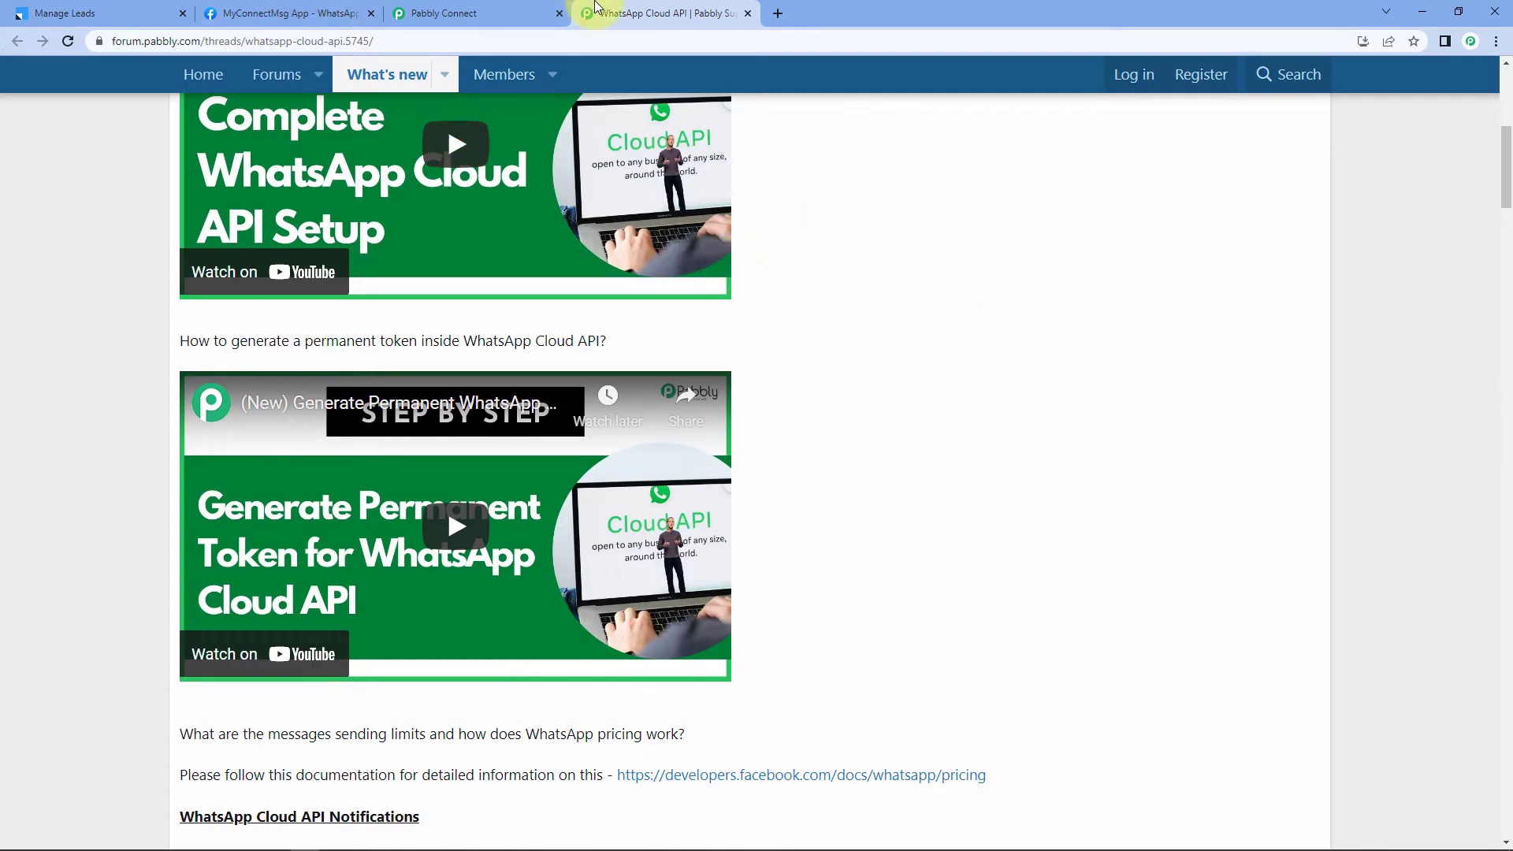
{"action": "left_click", "coordinate": [516, 13]}
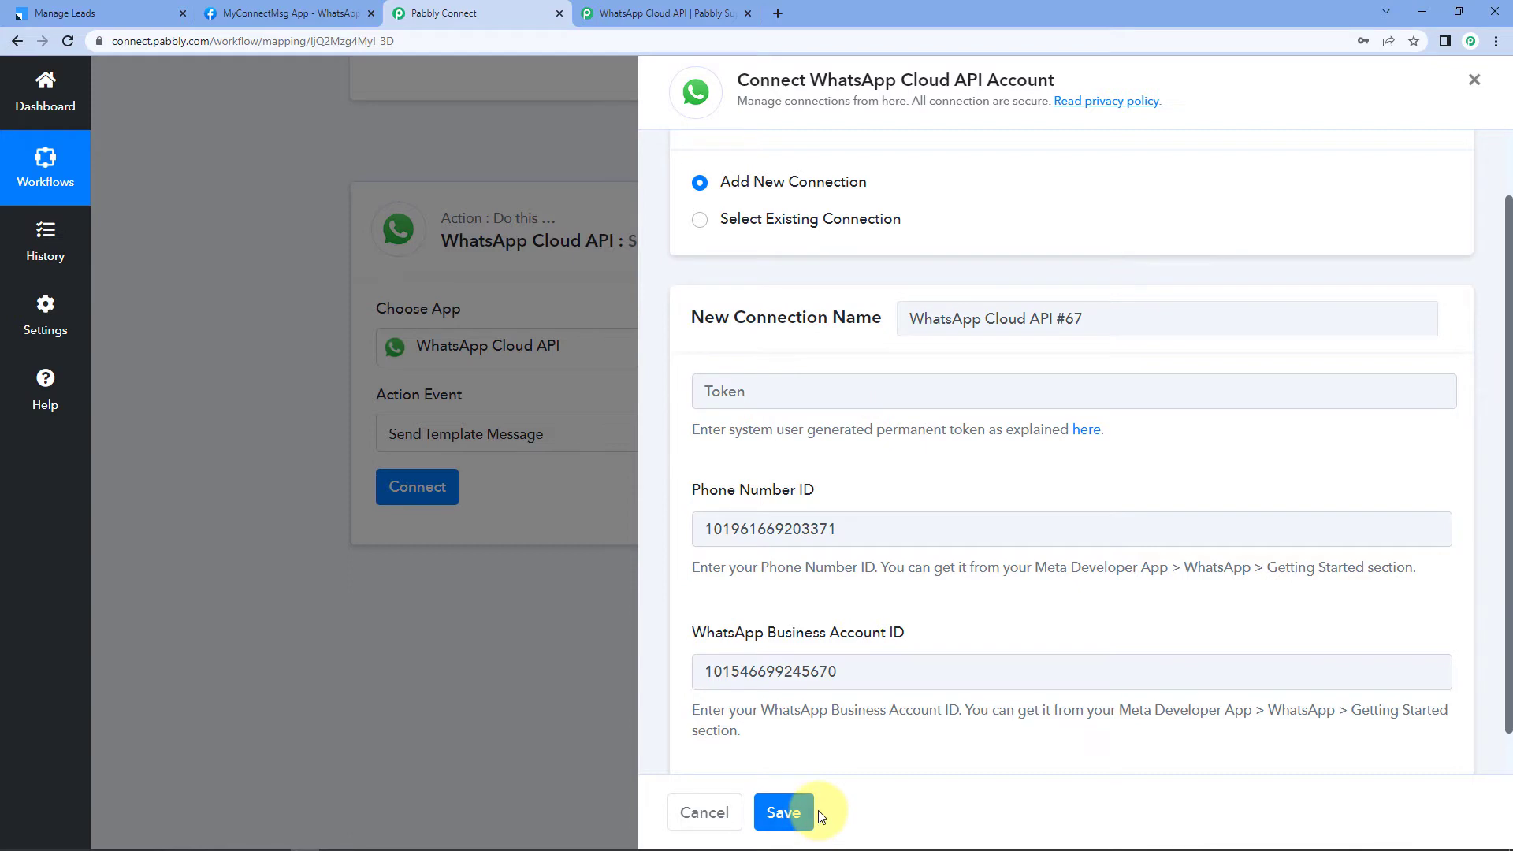
Step: Choose the existing WhatsApp Cloud API #66 connection and save it
{"action": "left_click", "coordinate": [701, 220]}
{"action": "left_click", "coordinate": [726, 298]}
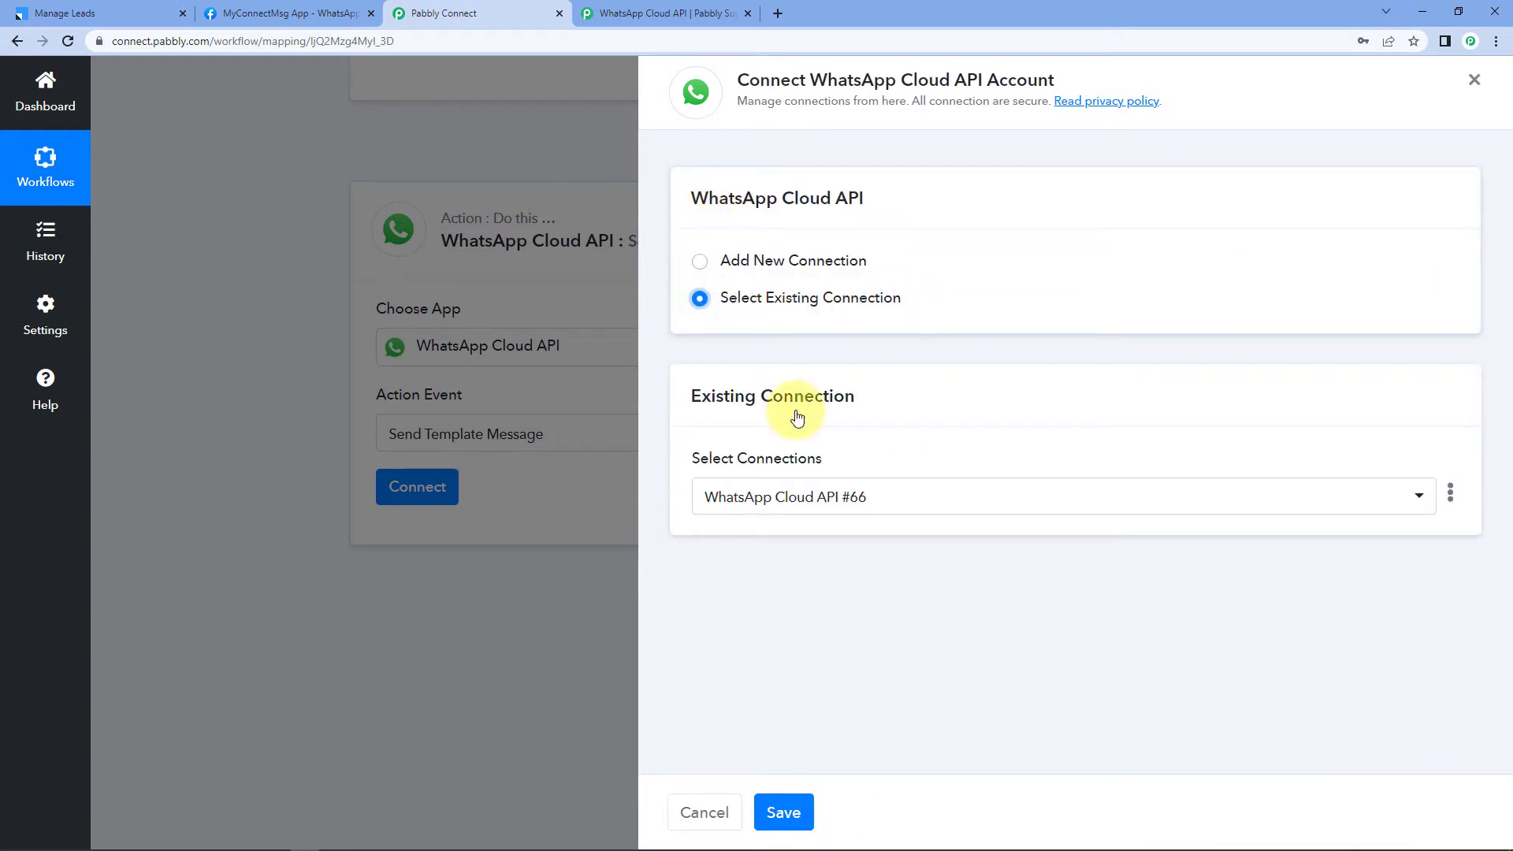
{"action": "left_click", "coordinate": [807, 800]}
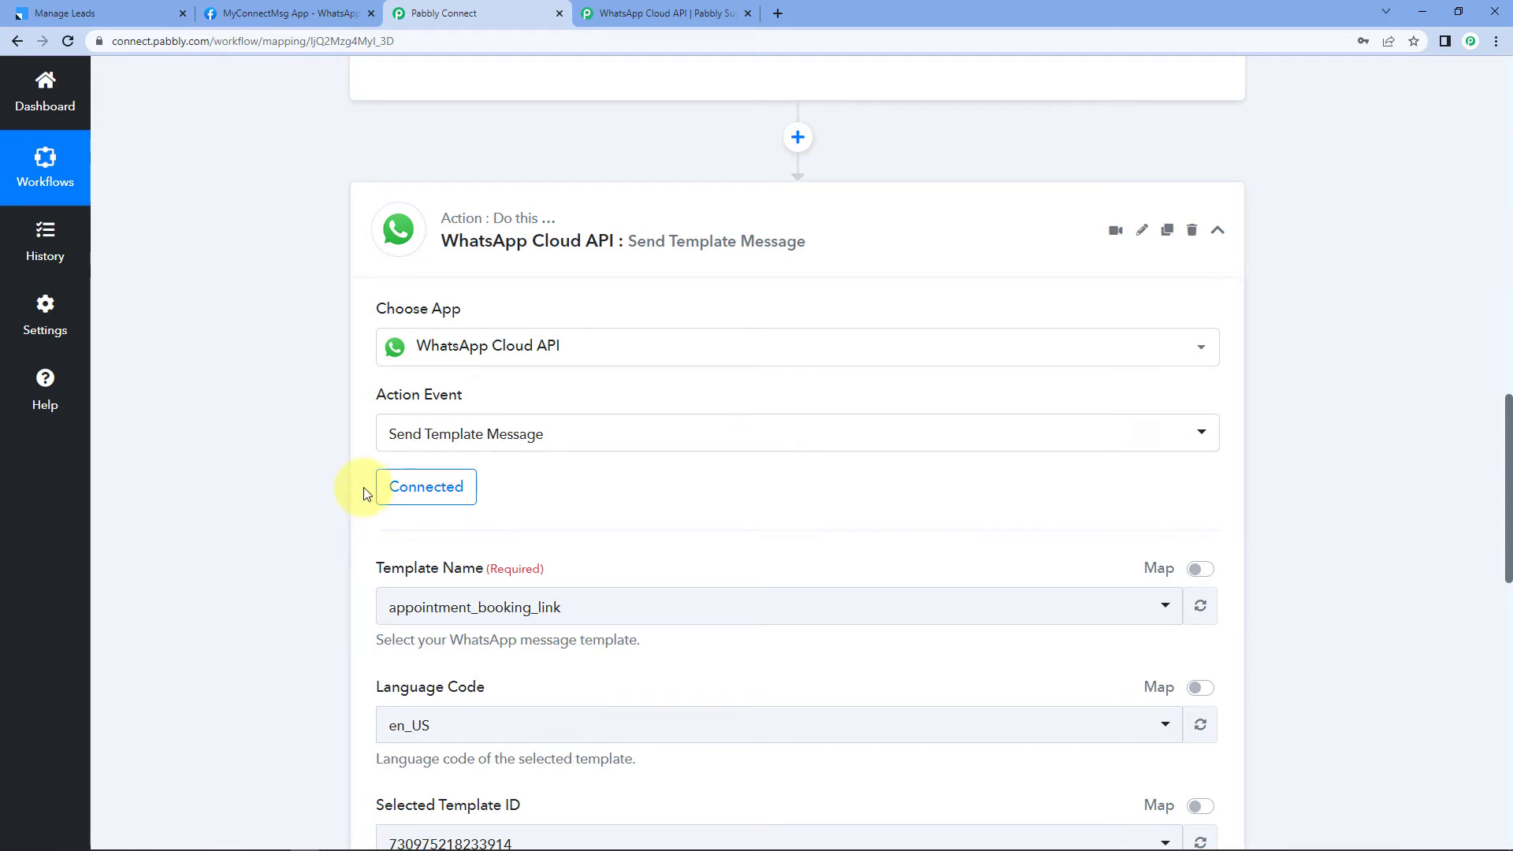
Step: Browse the Template Name list of message templates, then go to the Meta developer page
{"action": "scroll", "coordinate": [364, 494], "scroll_direction": "down", "scroll_amount": 3}
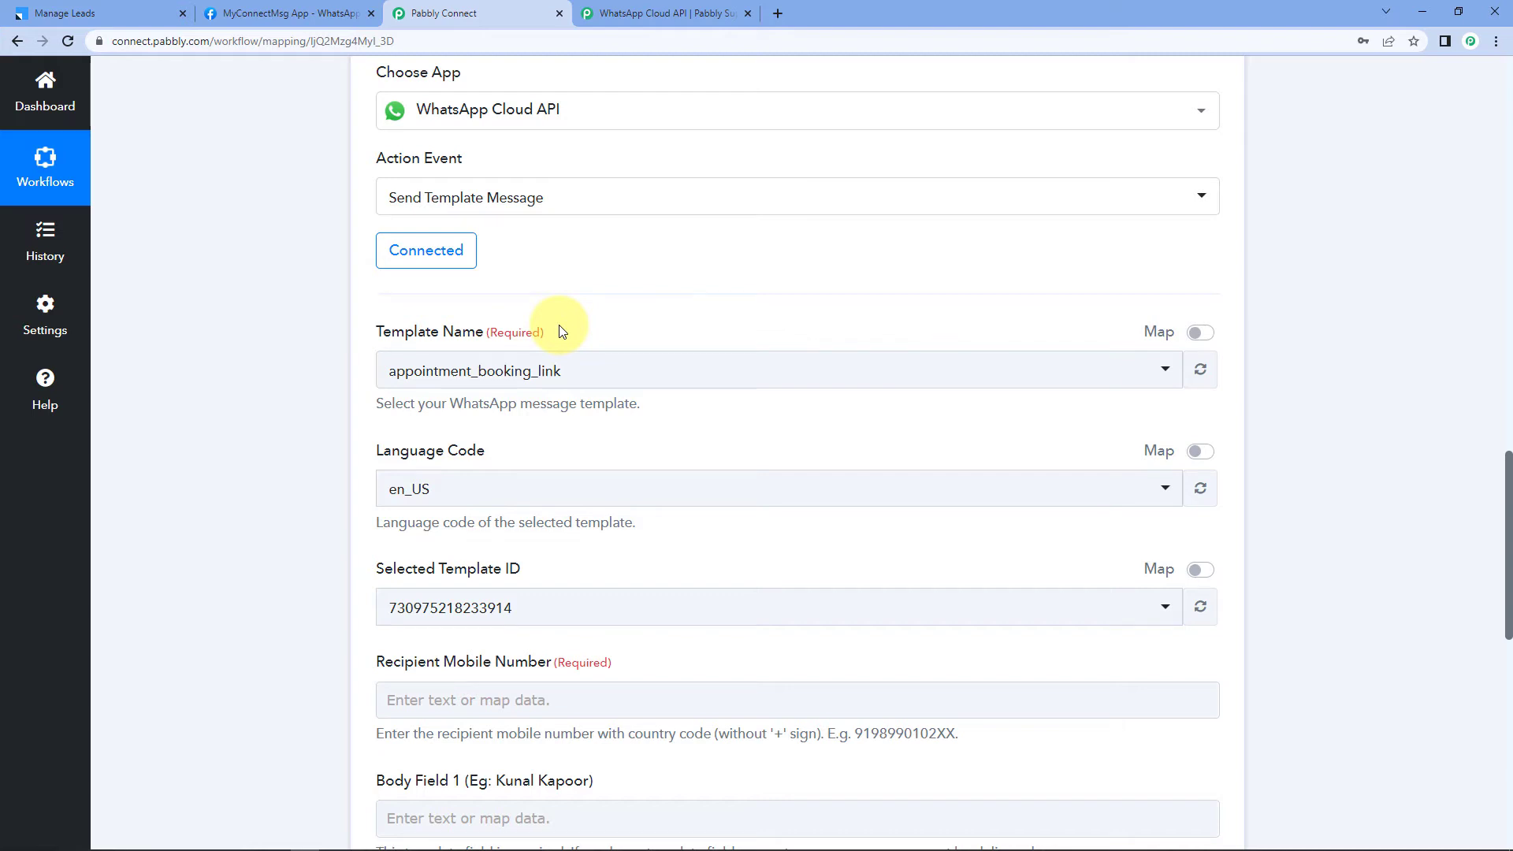
{"action": "left_click", "coordinate": [599, 370]}
{"action": "scroll", "coordinate": [245, 394], "scroll_direction": "down", "scroll_amount": 2}
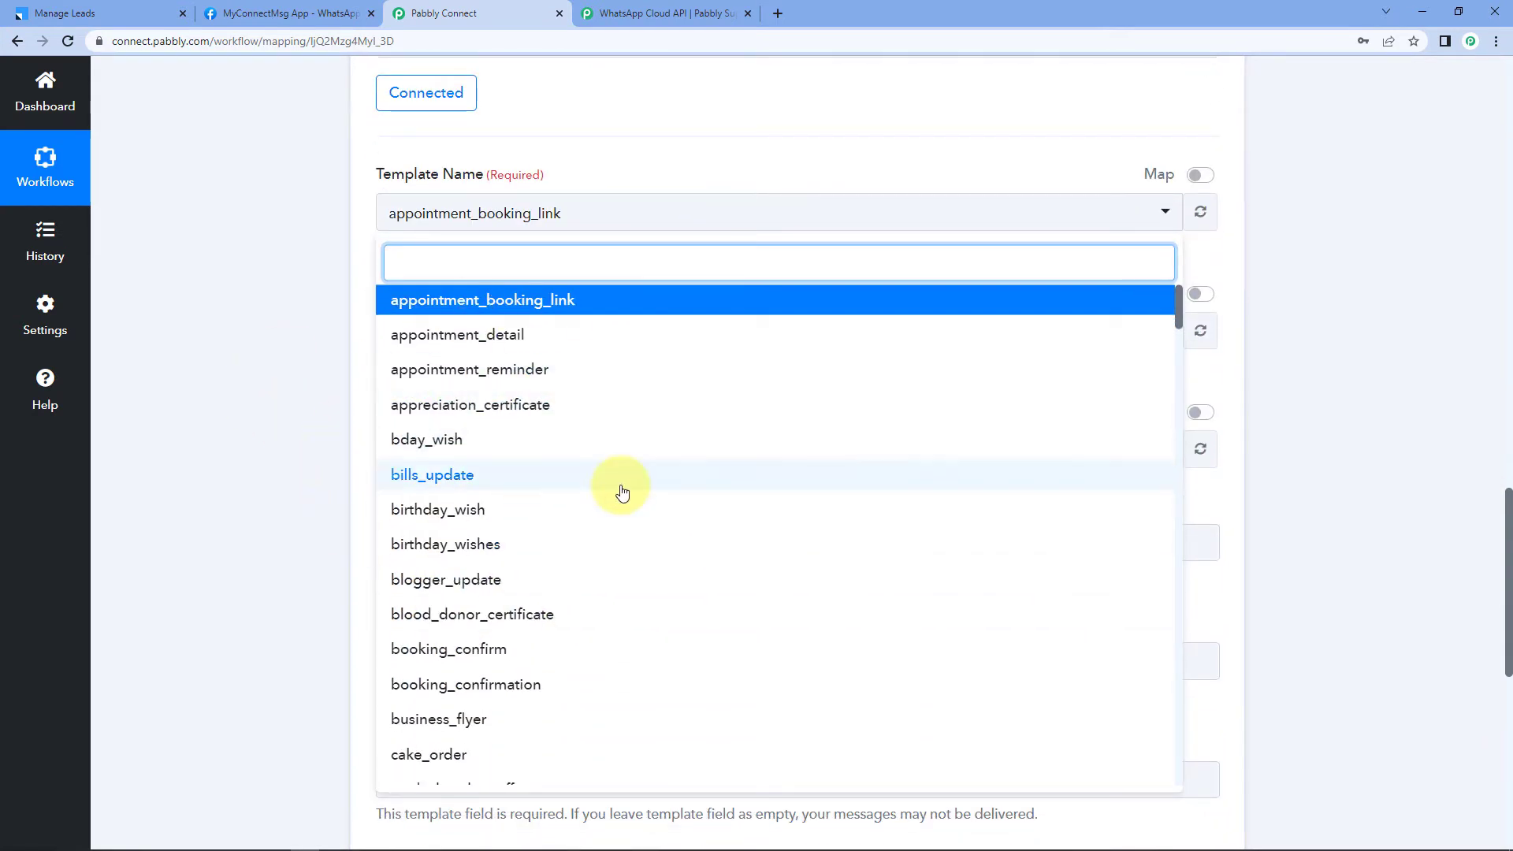
{"action": "scroll", "coordinate": [618, 489], "scroll_direction": "down", "scroll_amount": 3}
{"action": "scroll", "coordinate": [622, 493], "scroll_direction": "down", "scroll_amount": 2}
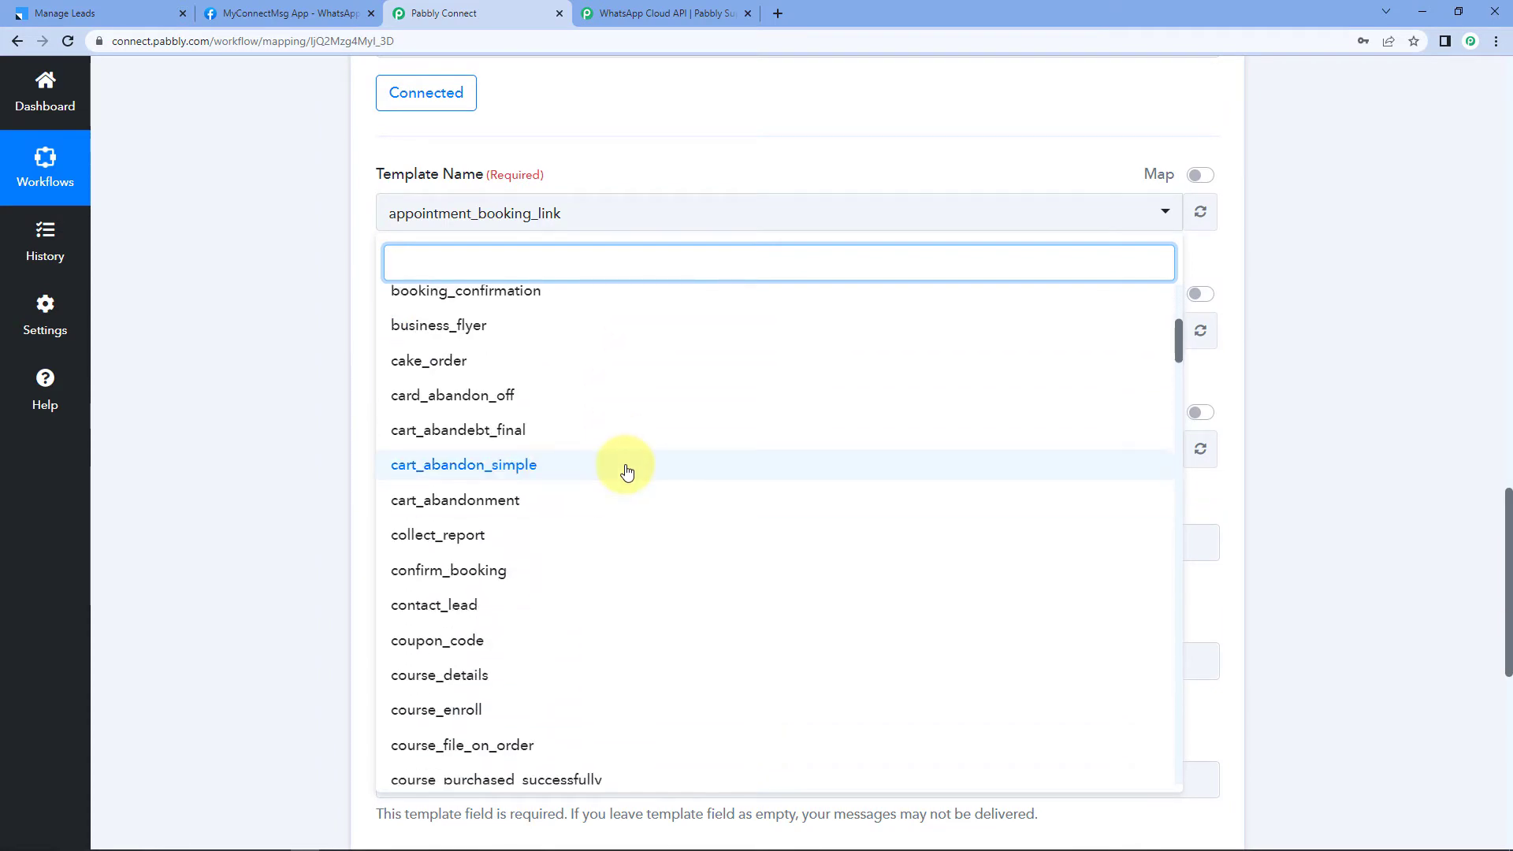
{"action": "left_click", "coordinate": [320, 14]}
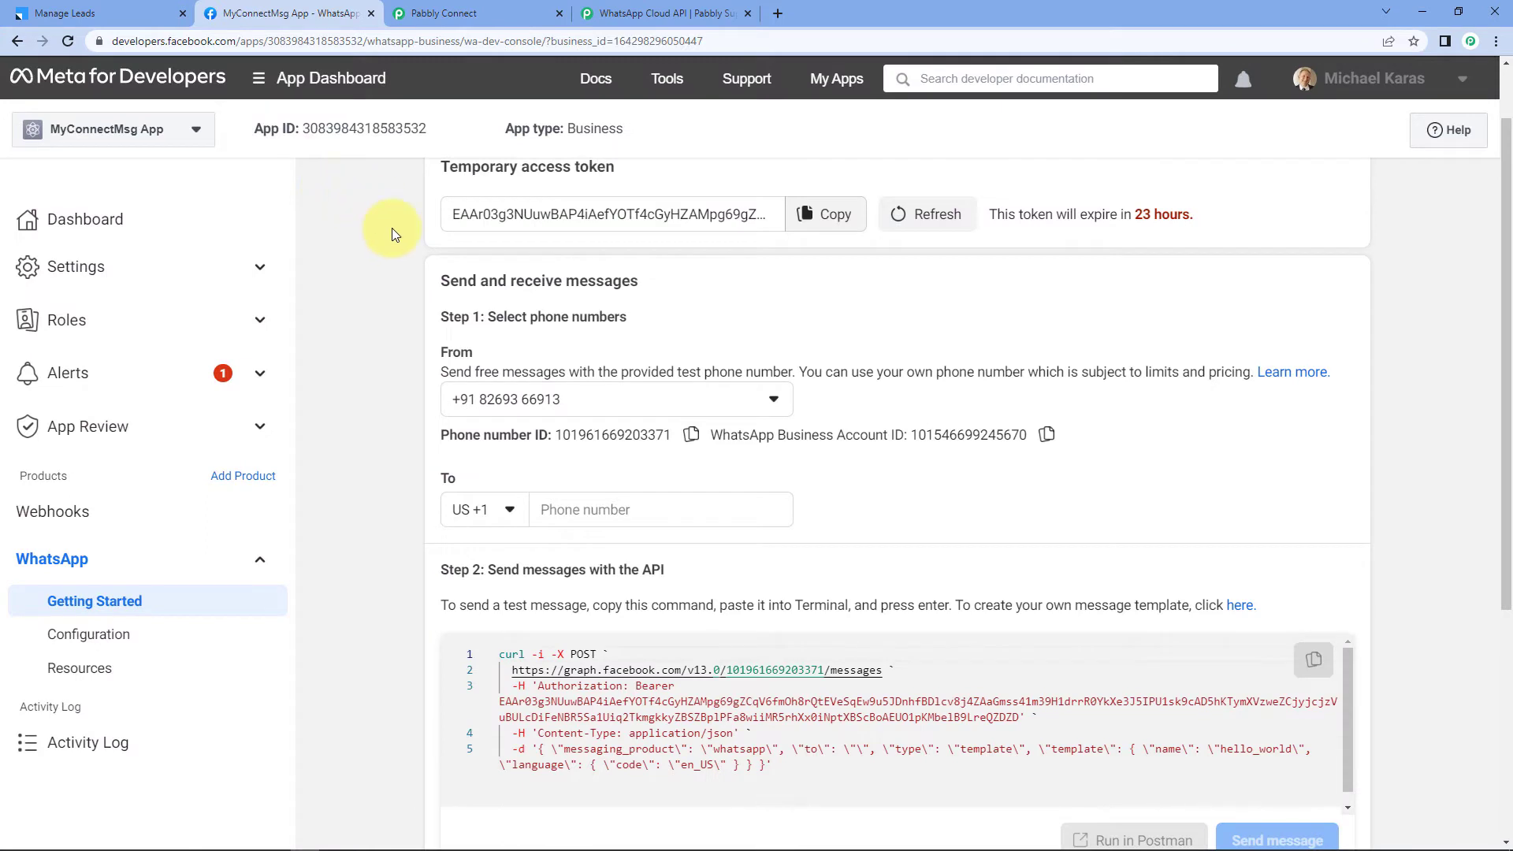
Step: Follow the Step 2 link on WhatsApp Getting Started to the message templates list
{"action": "scroll", "coordinate": [391, 235], "scroll_direction": "down", "scroll_amount": 3}
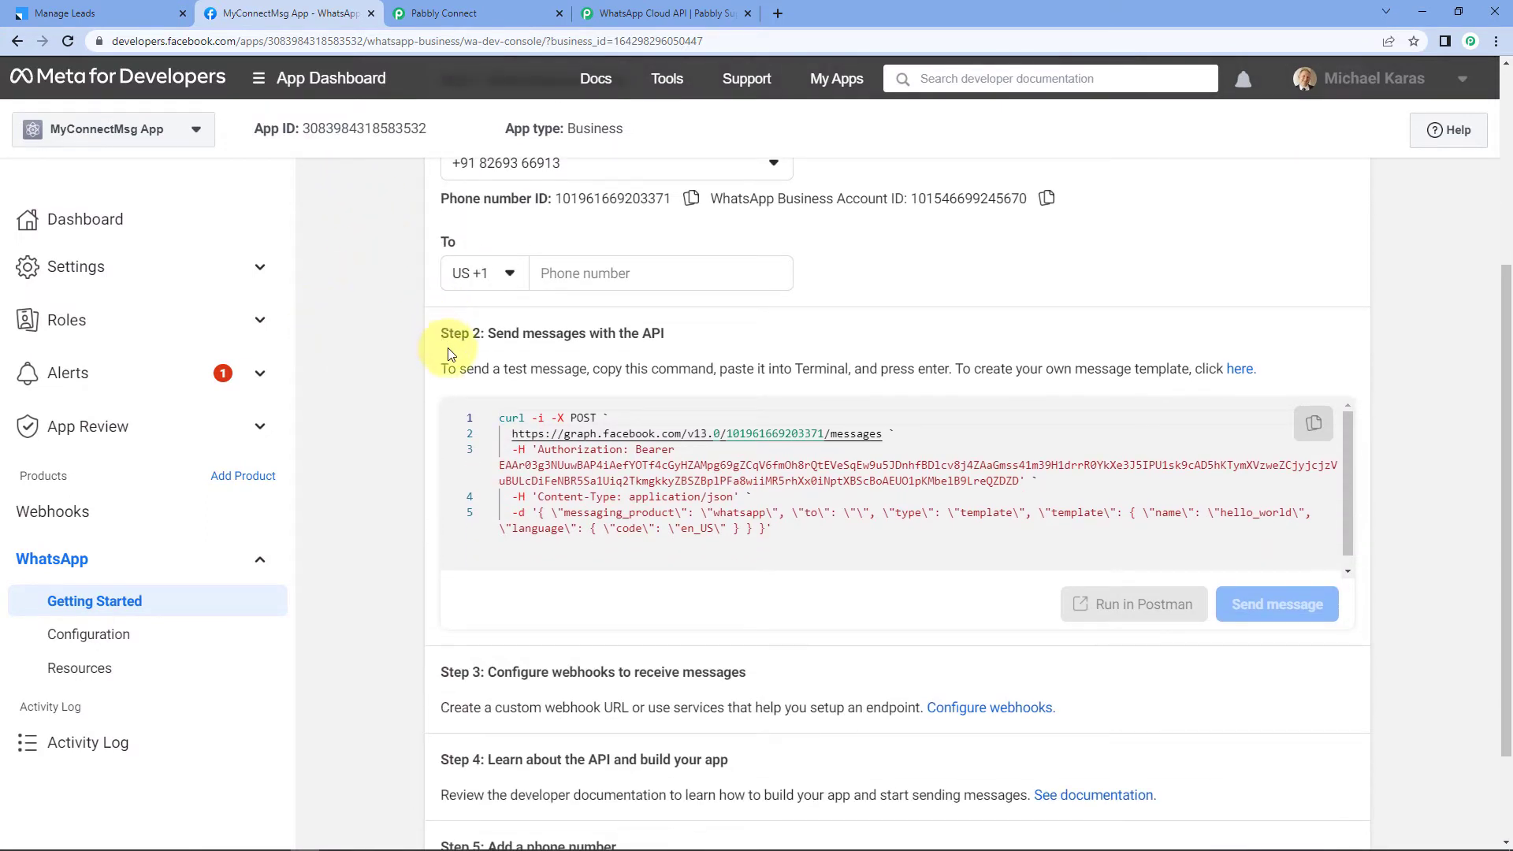
{"action": "left_click", "coordinate": [1242, 372]}
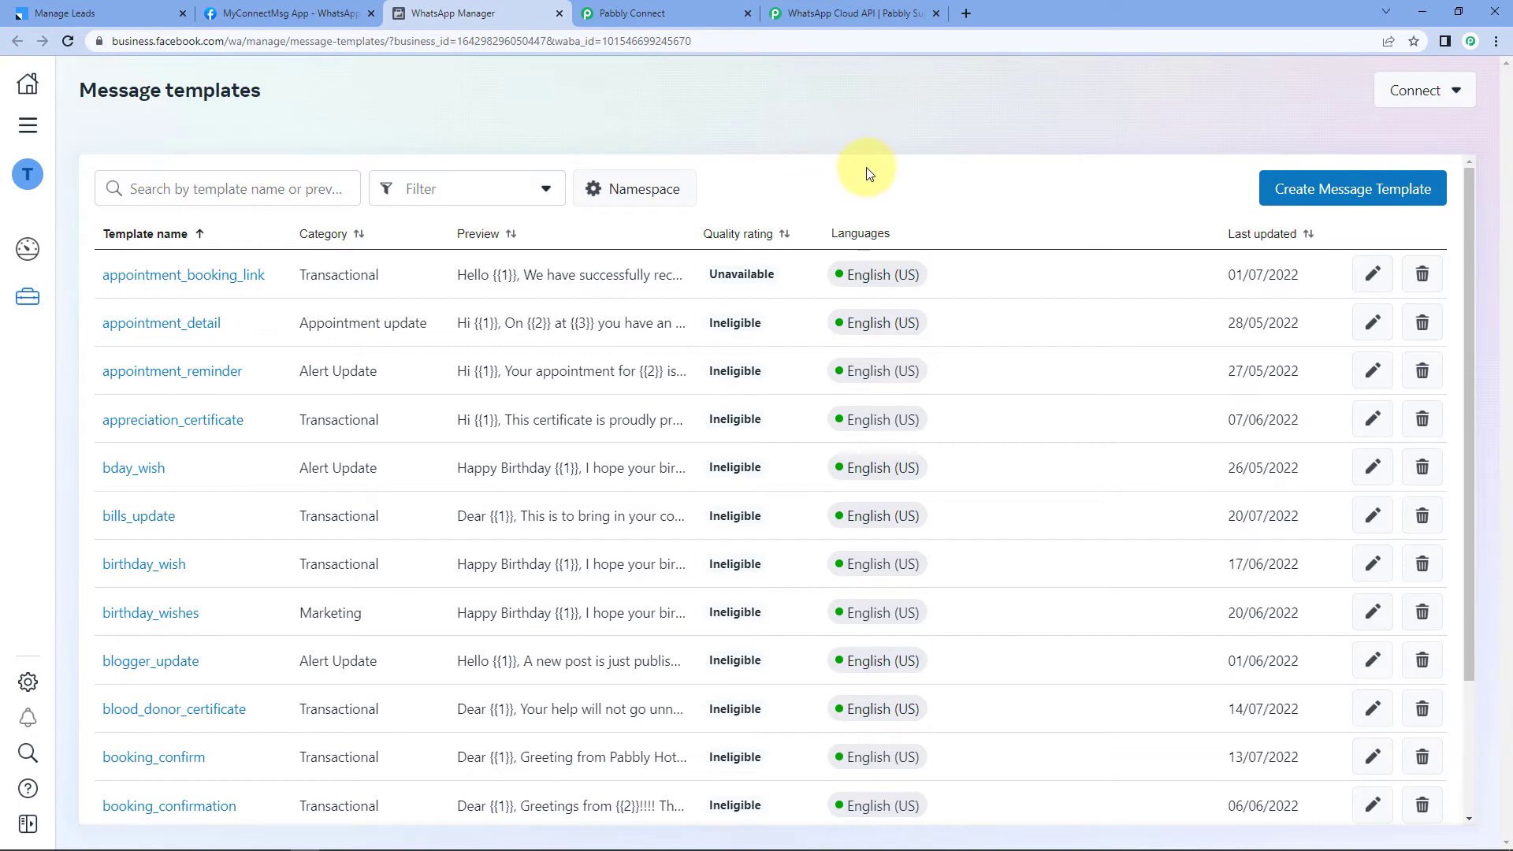
Step: Search the templates for 'new_lead_' and open new_lead_signup
{"action": "scroll", "coordinate": [867, 176], "scroll_direction": "down", "scroll_amount": 3}
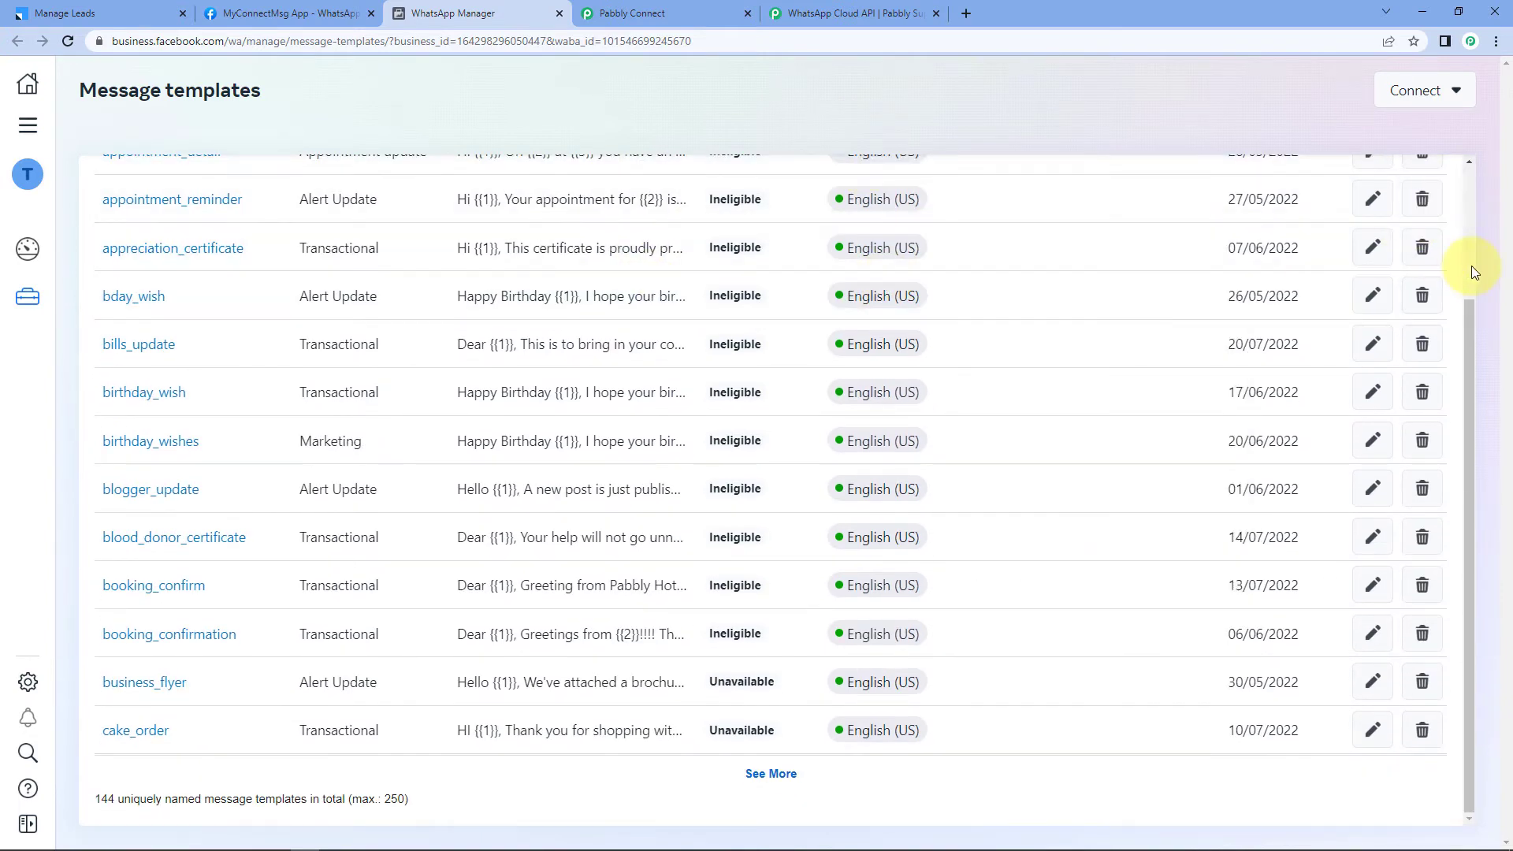
{"action": "scroll", "coordinate": [1471, 267], "scroll_direction": "up", "scroll_amount": 3}
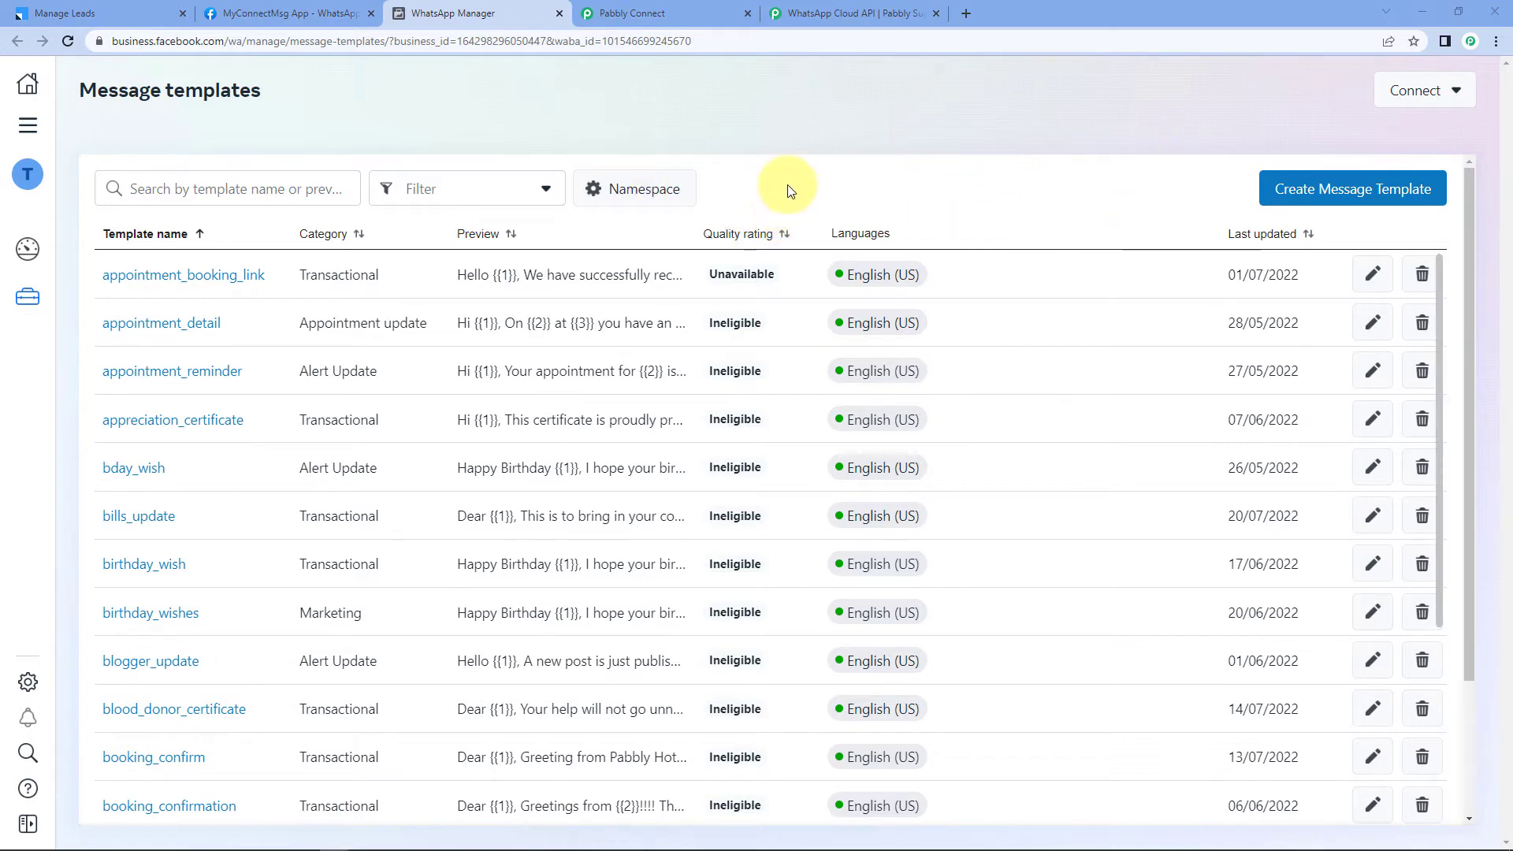
{"action": "left_click", "coordinate": [198, 179]}
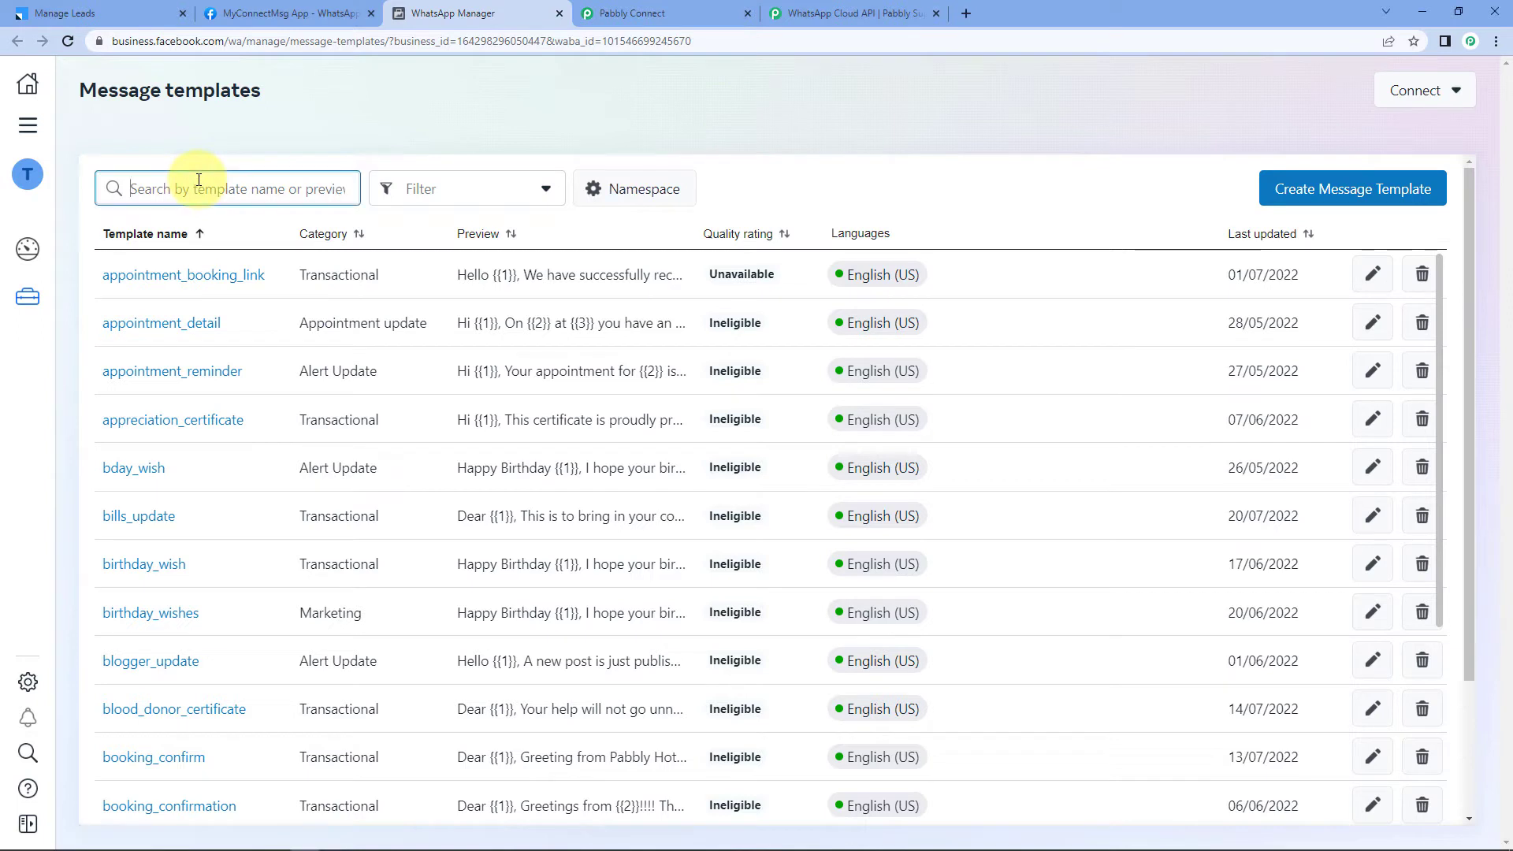
{"action": "type", "text": "ne"}
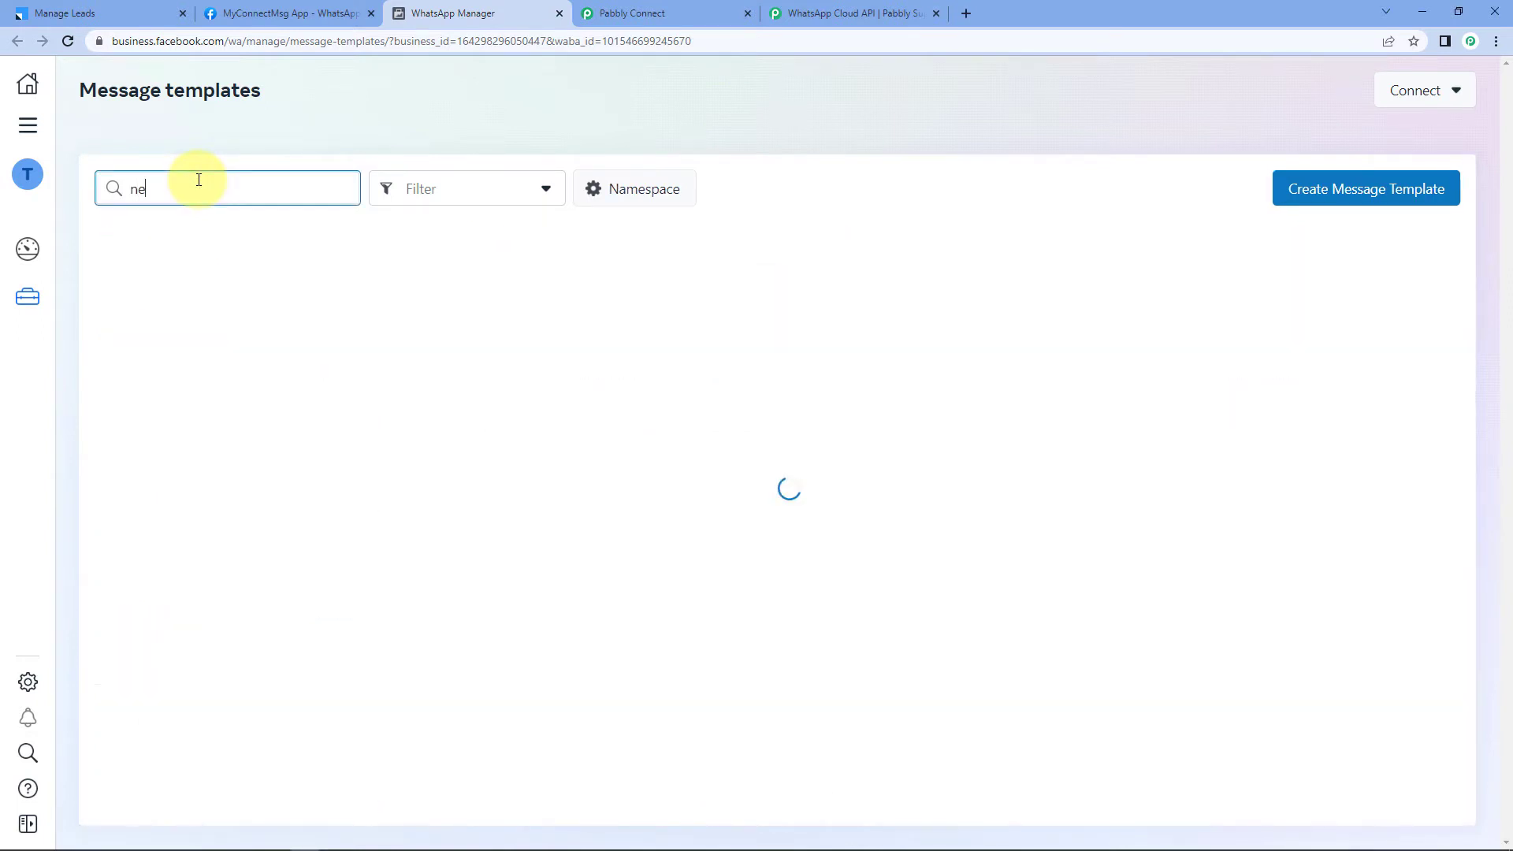
{"action": "type", "text": "w_lead_"}
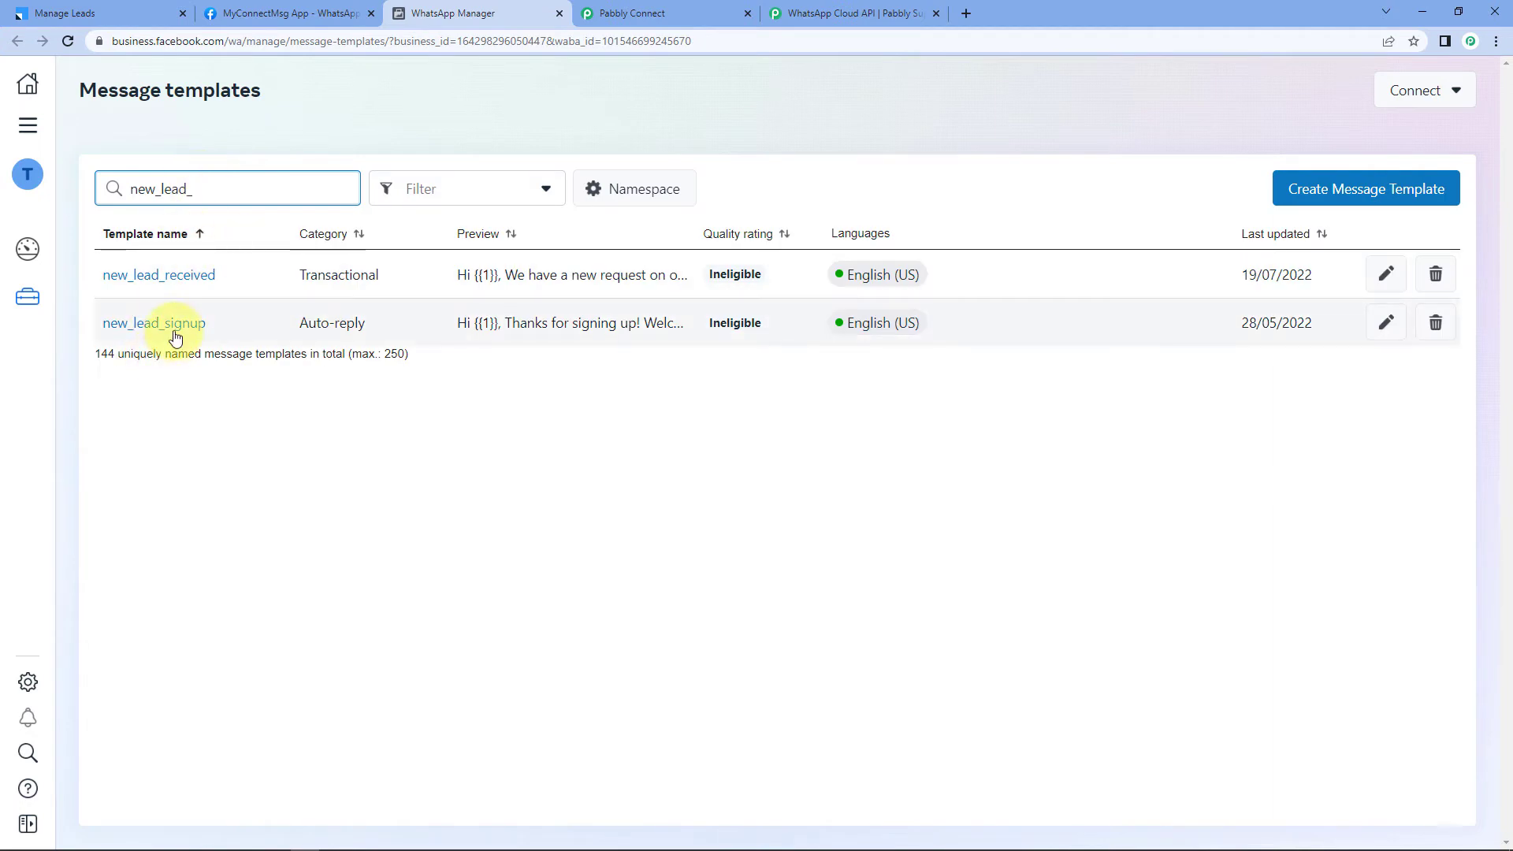
{"action": "left_click", "coordinate": [169, 325]}
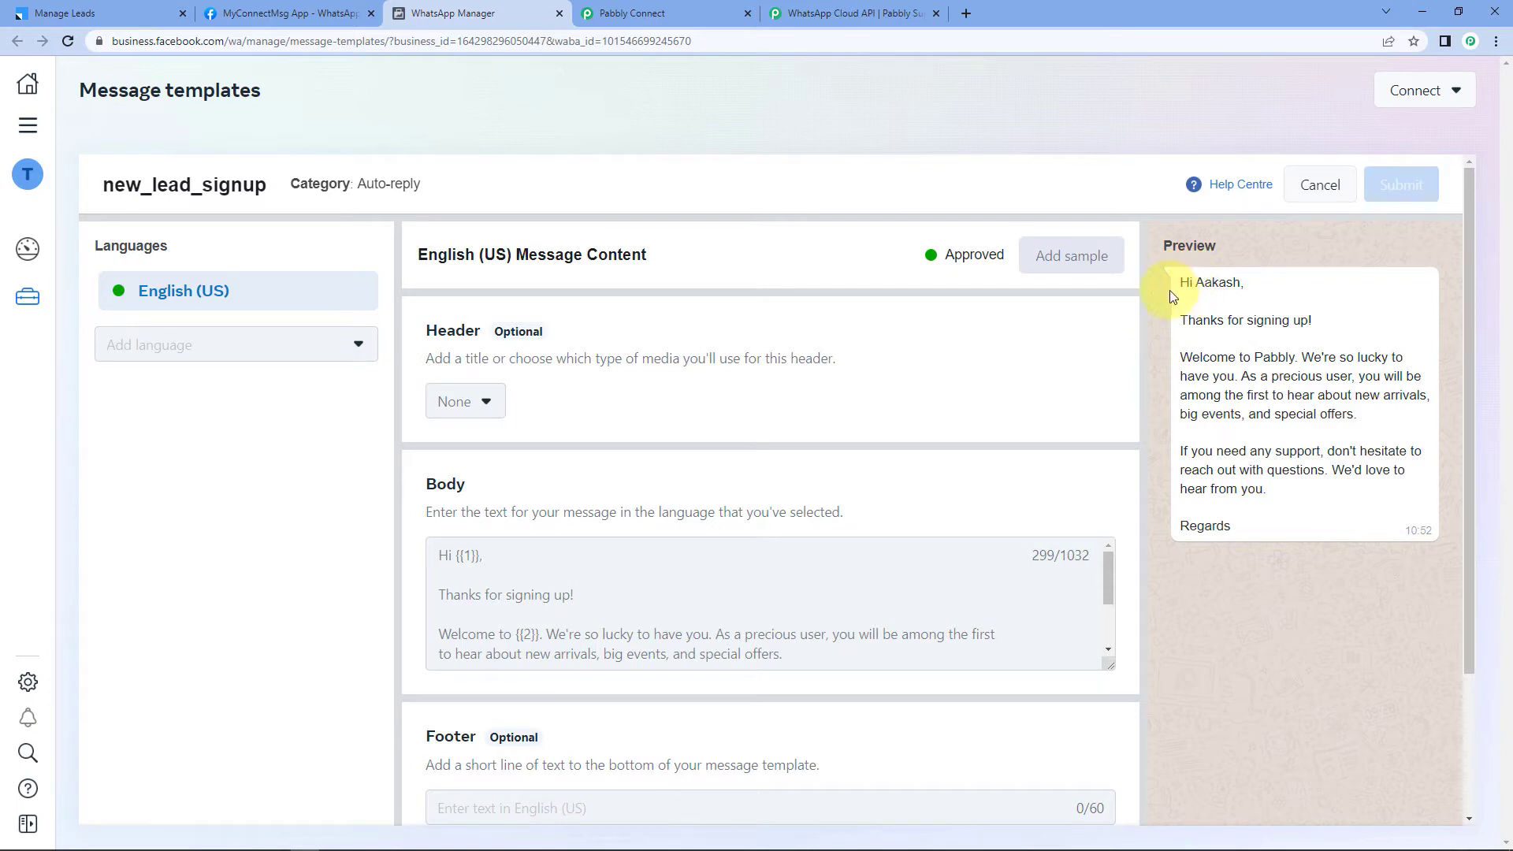
{"action": "left_click_drag", "start_coordinate": [1183, 281], "coordinate": [1245, 284]}
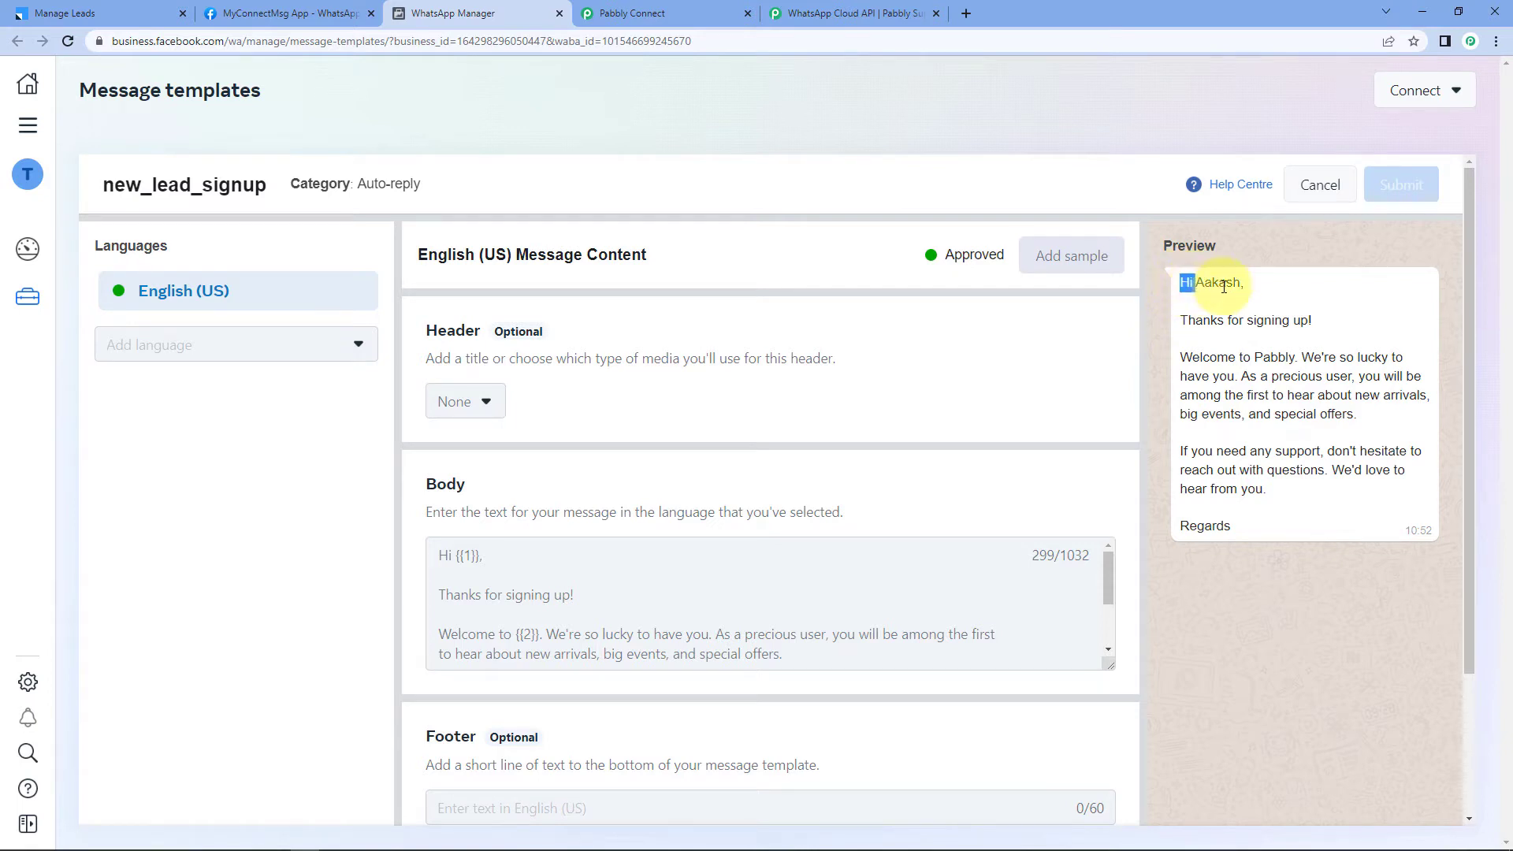
{"action": "left_click", "coordinate": [1200, 286]}
{"action": "double_click", "coordinate": [1200, 284]}
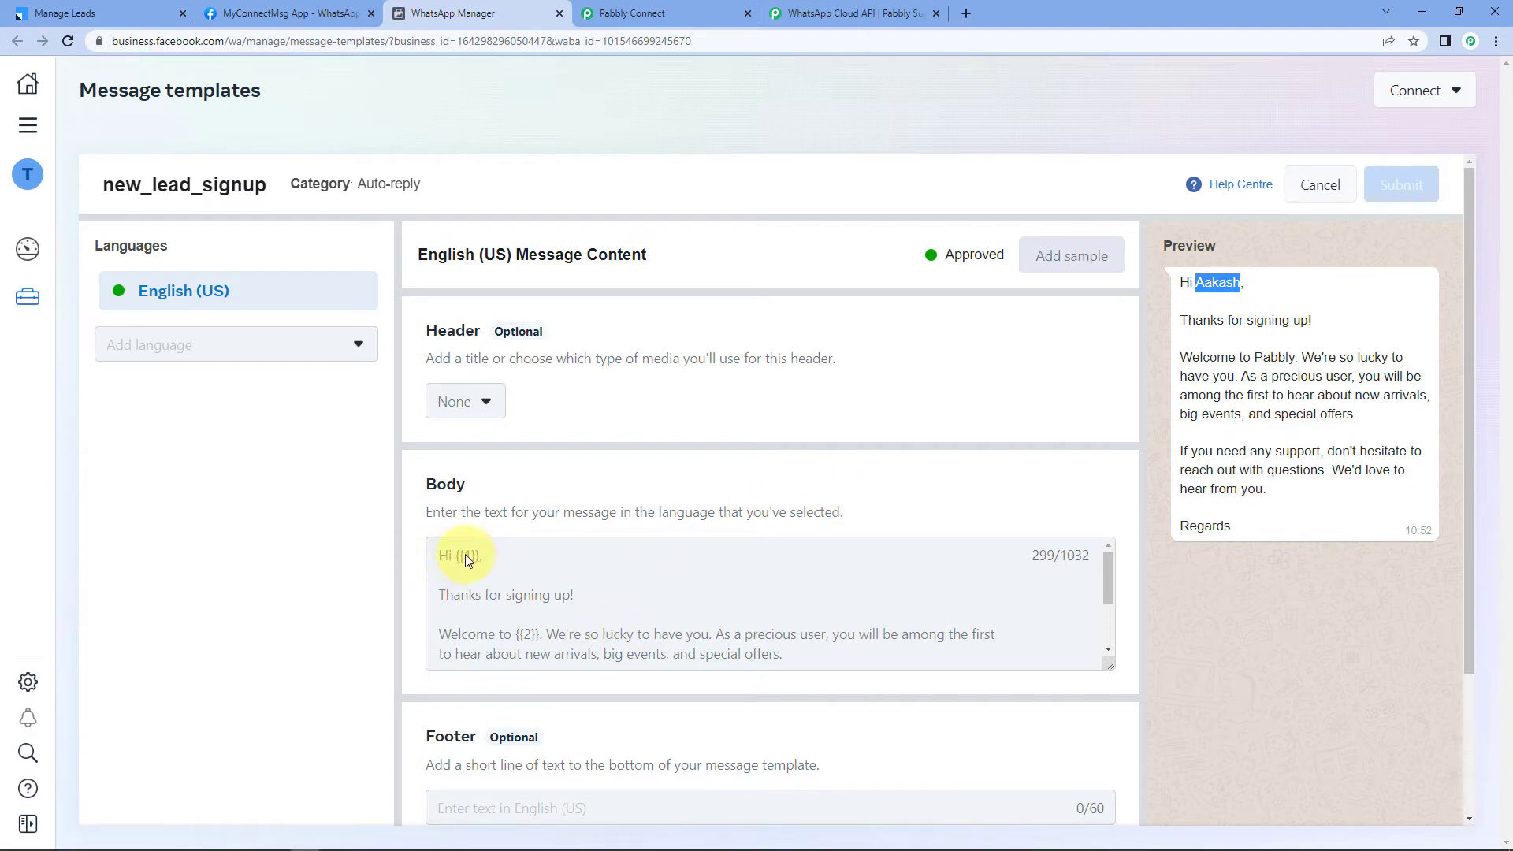
{"action": "left_click_drag", "start_coordinate": [457, 555], "coordinate": [472, 554]}
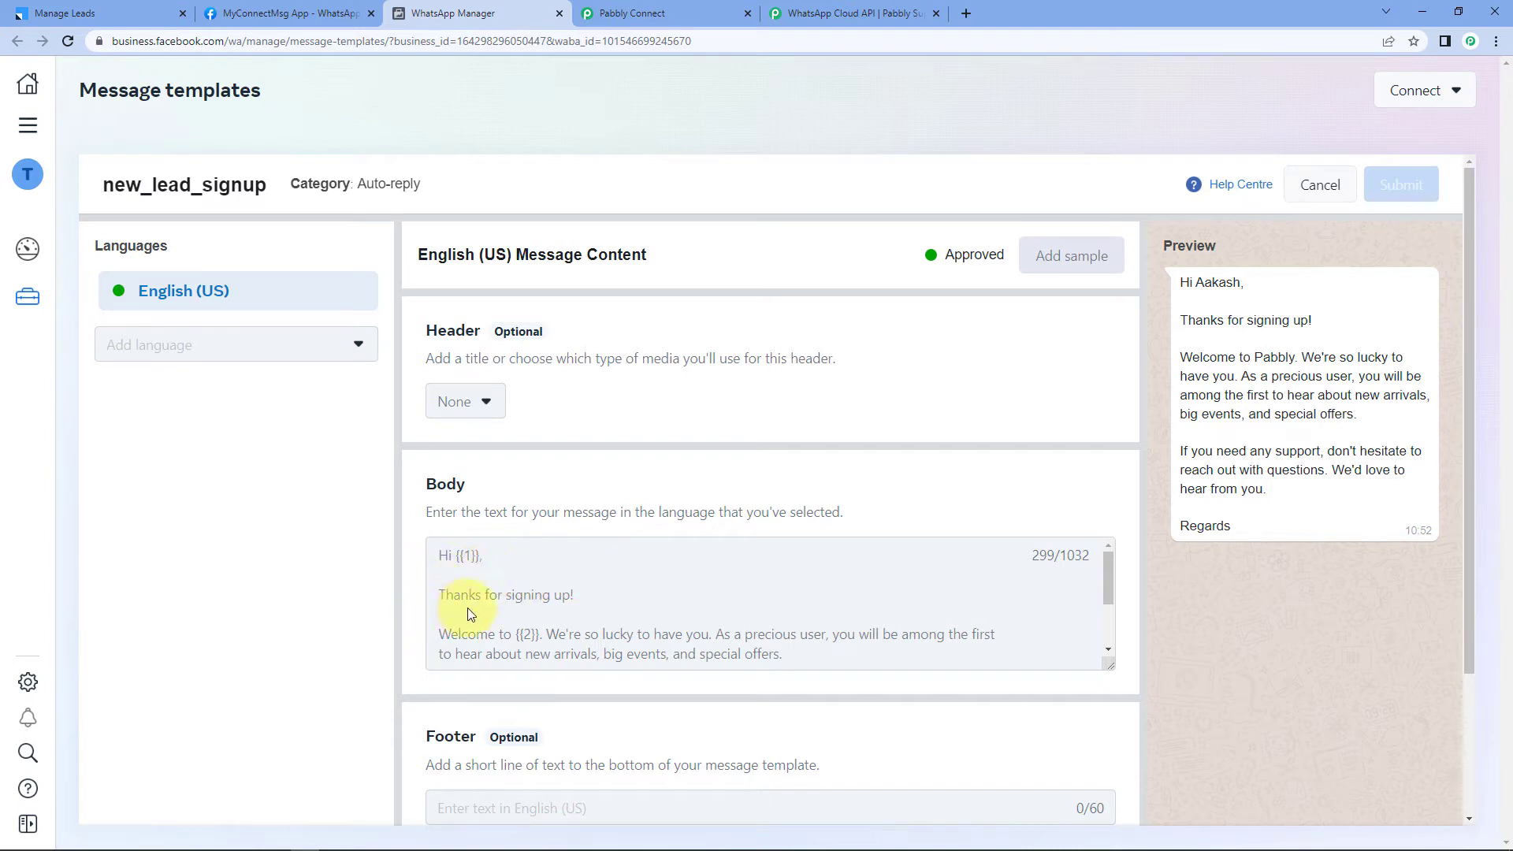
{"action": "scroll", "coordinate": [608, 596], "scroll_direction": "down", "scroll_amount": 1}
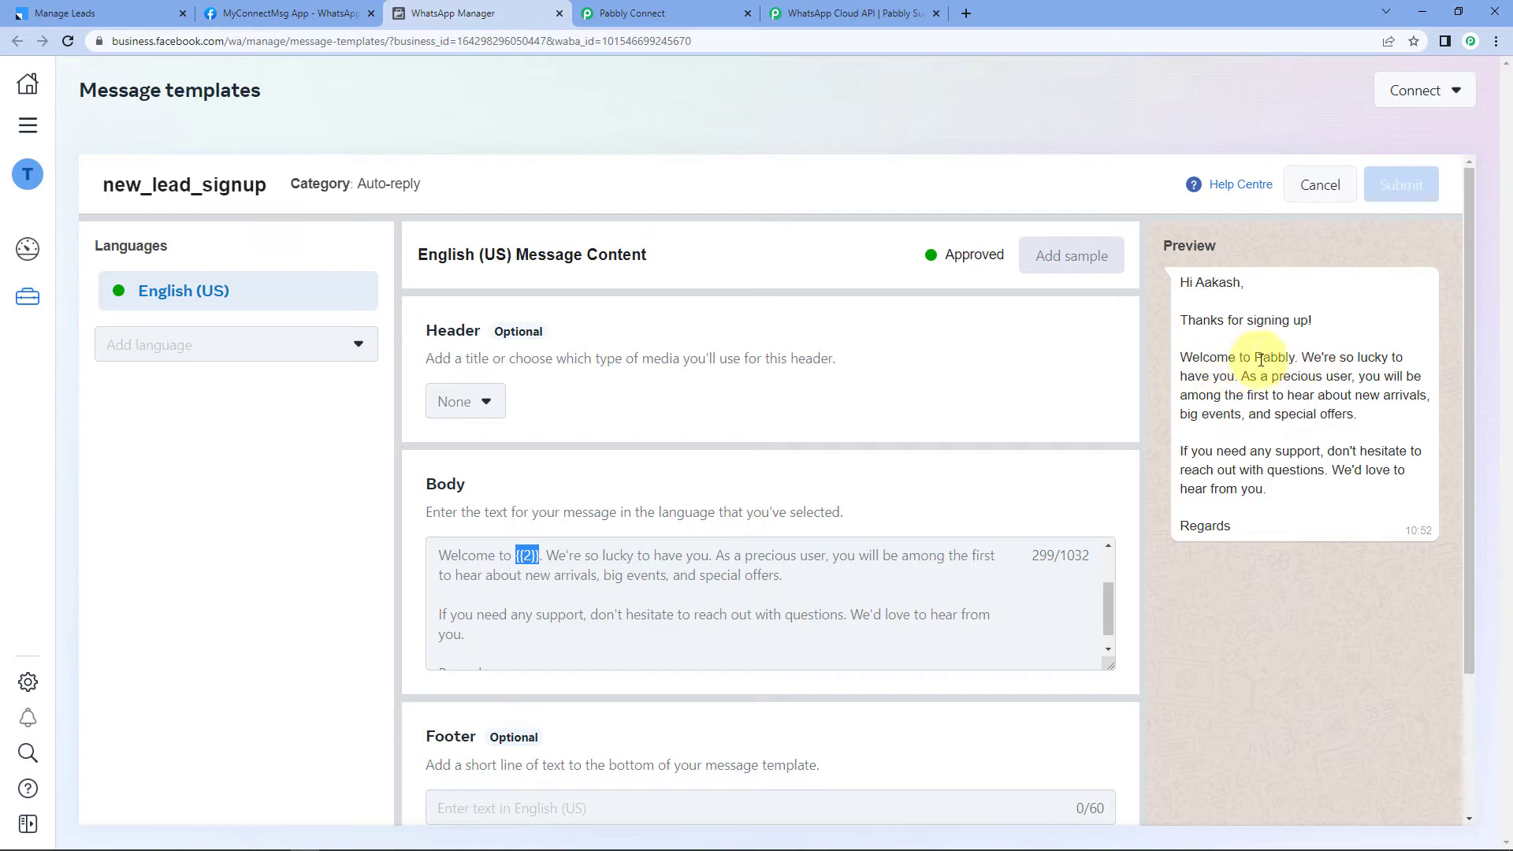
{"action": "left_click_drag", "start_coordinate": [1253, 360], "coordinate": [1295, 359]}
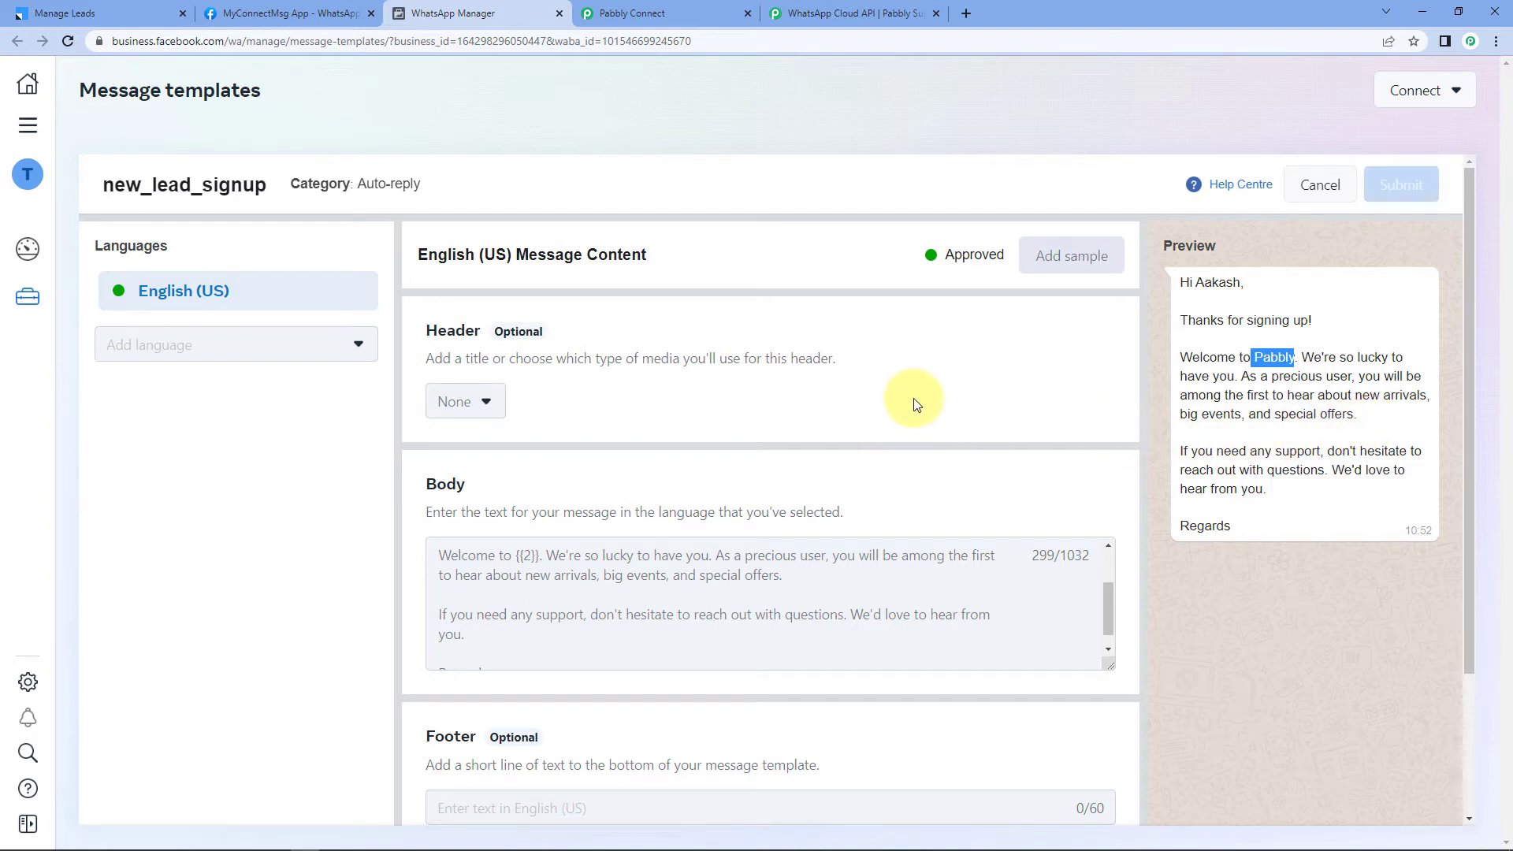
{"action": "scroll", "coordinate": [512, 594], "scroll_direction": "up", "scroll_amount": 1}
{"action": "left_click", "coordinate": [517, 634]}
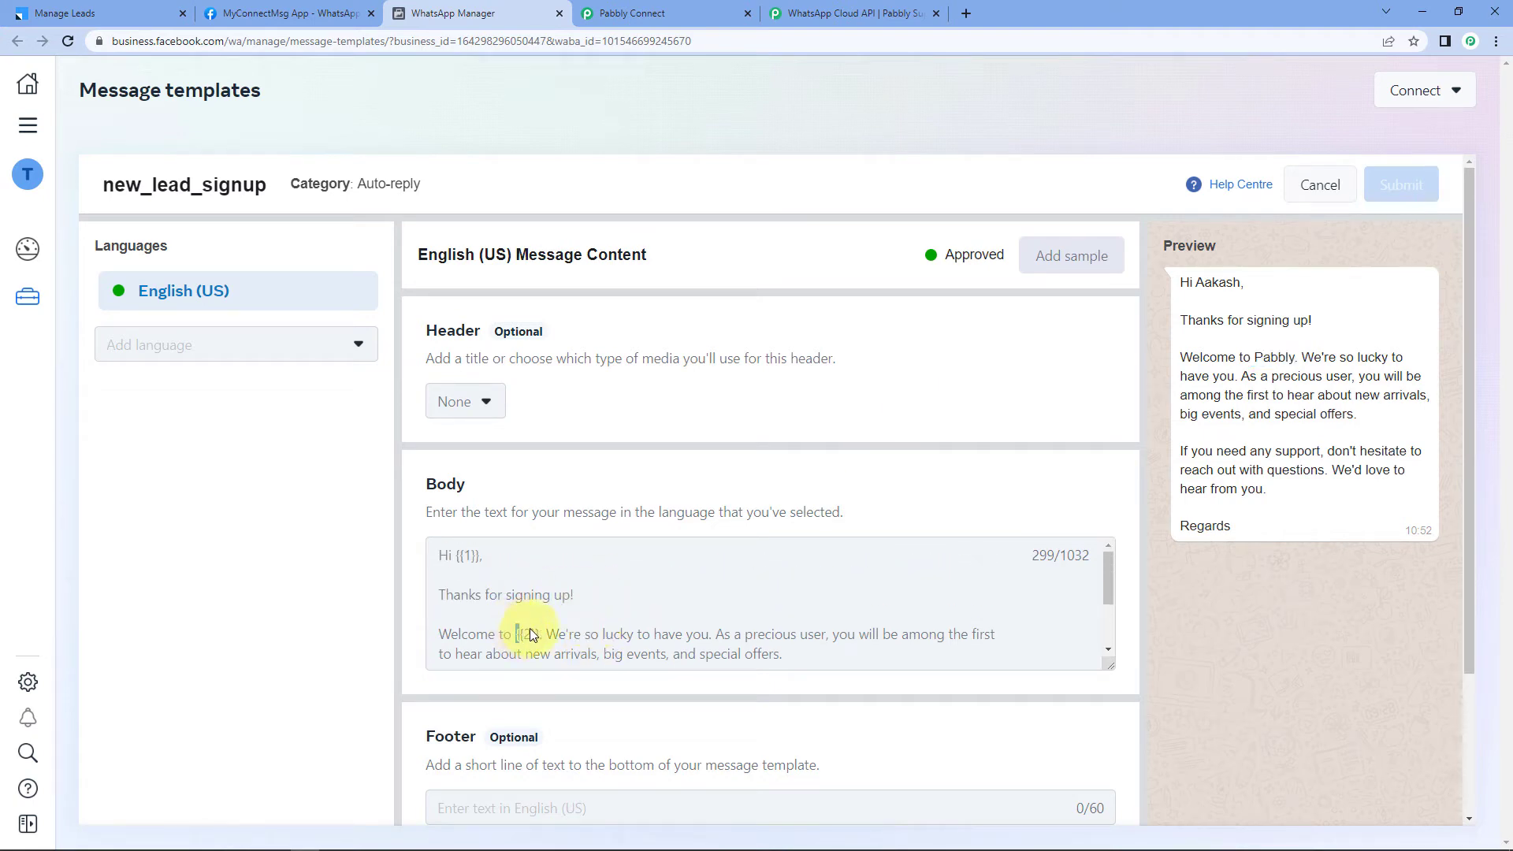
{"action": "left_click_drag", "start_coordinate": [531, 634], "coordinate": [534, 637]}
{"action": "left_click_drag", "start_coordinate": [455, 555], "coordinate": [475, 557]}
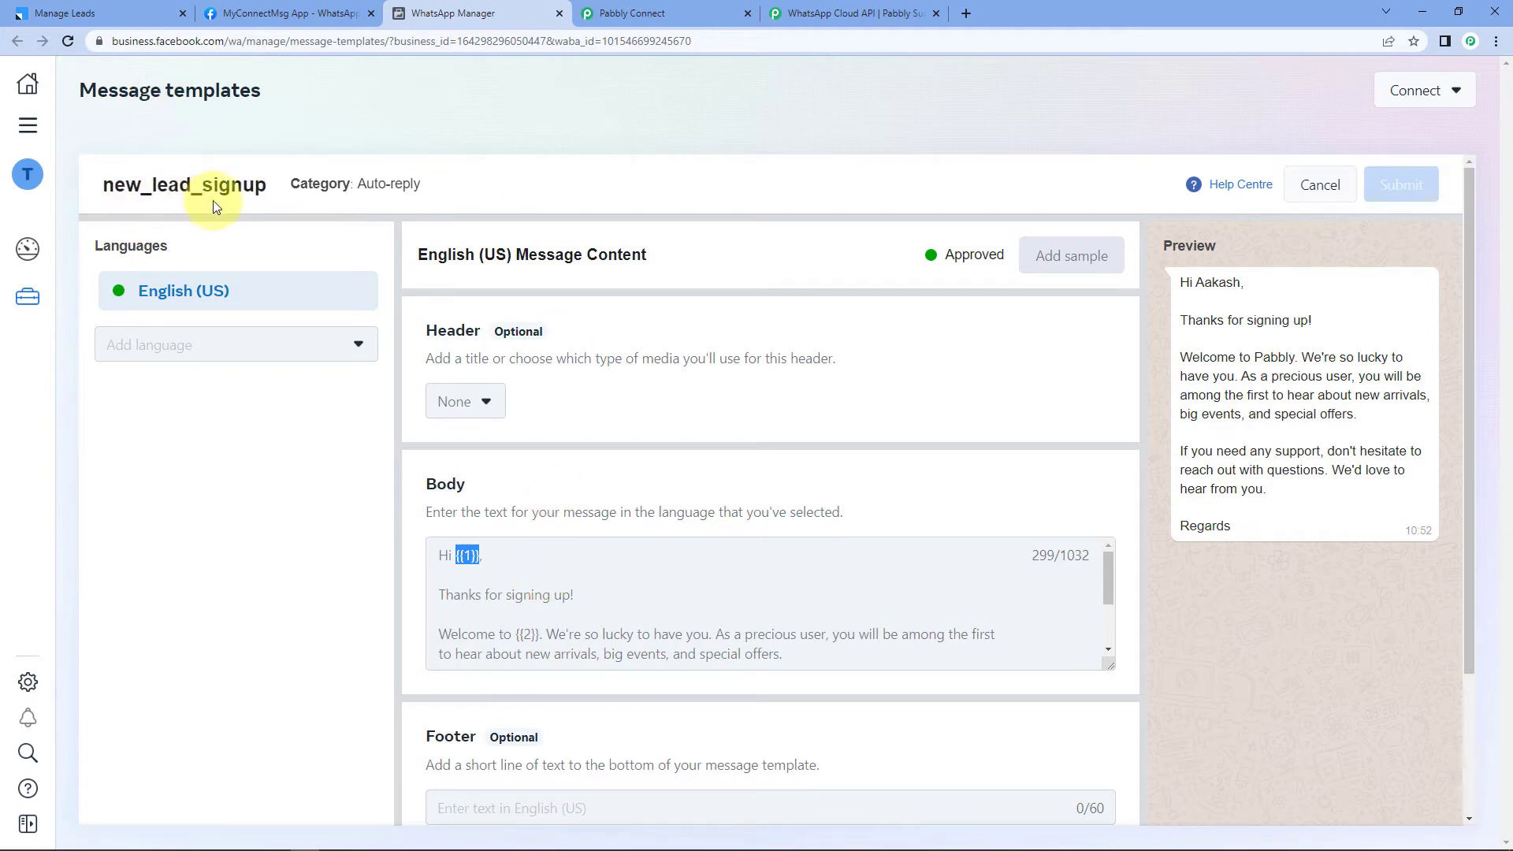
{"action": "left_click_drag", "start_coordinate": [270, 189], "coordinate": [116, 183]}
{"action": "left_click", "coordinate": [382, 141]}
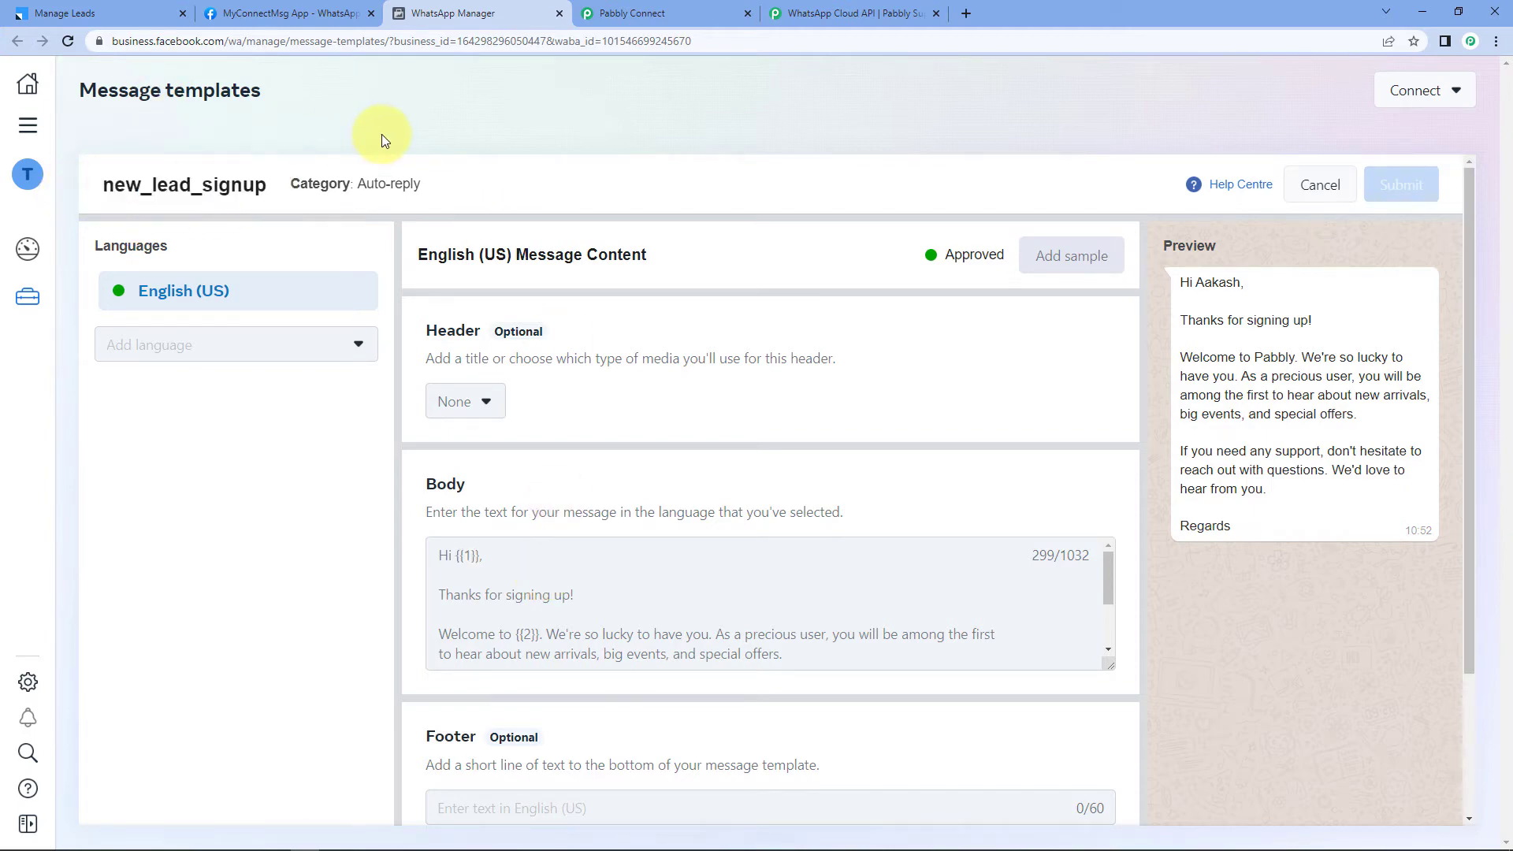
{"action": "left_click", "coordinate": [646, 13]}
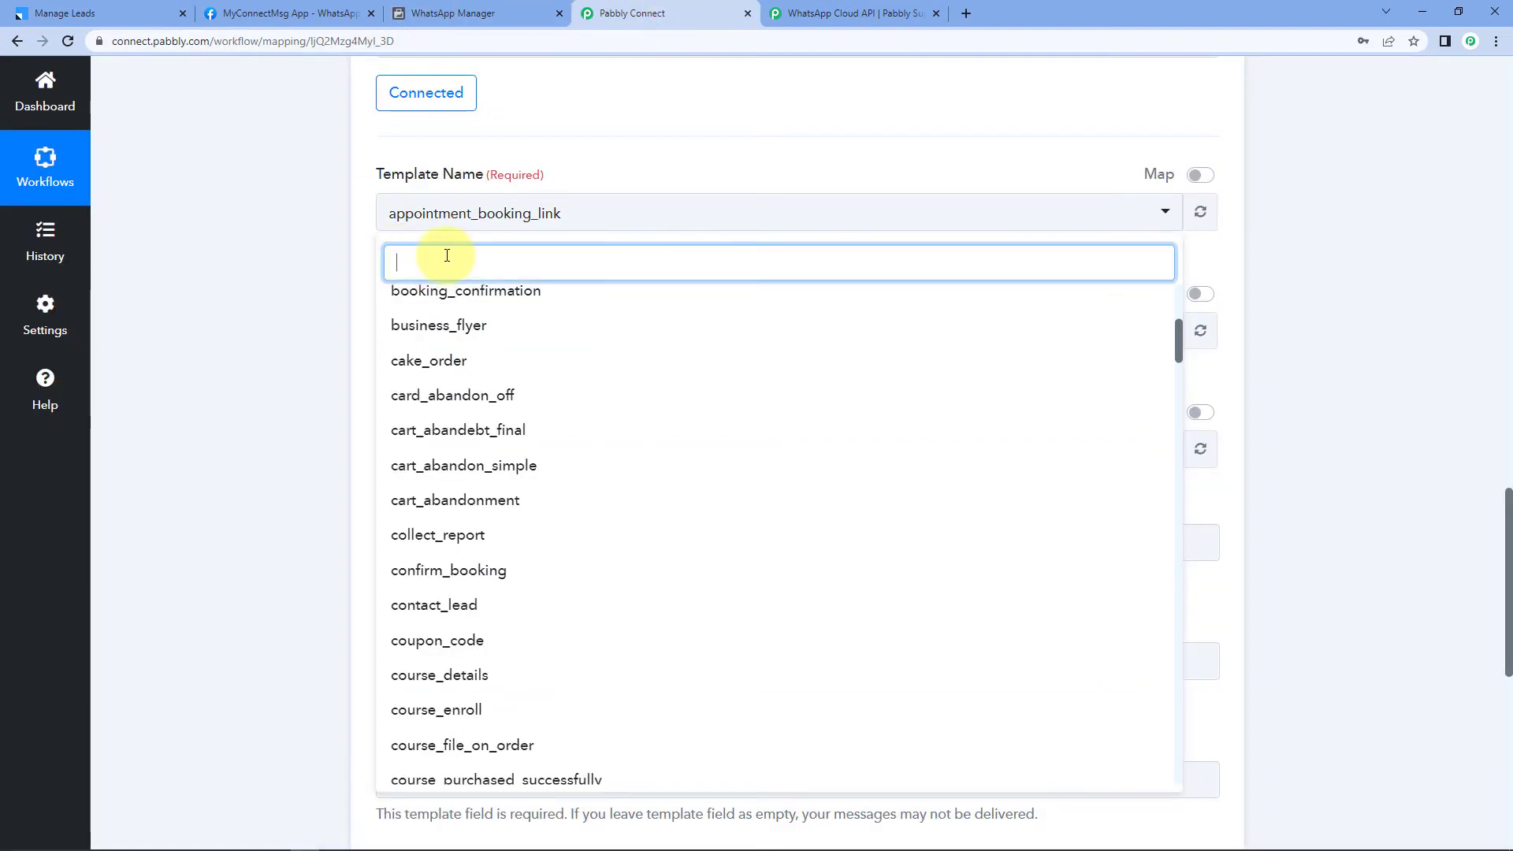
{"action": "type", "text": "new_"}
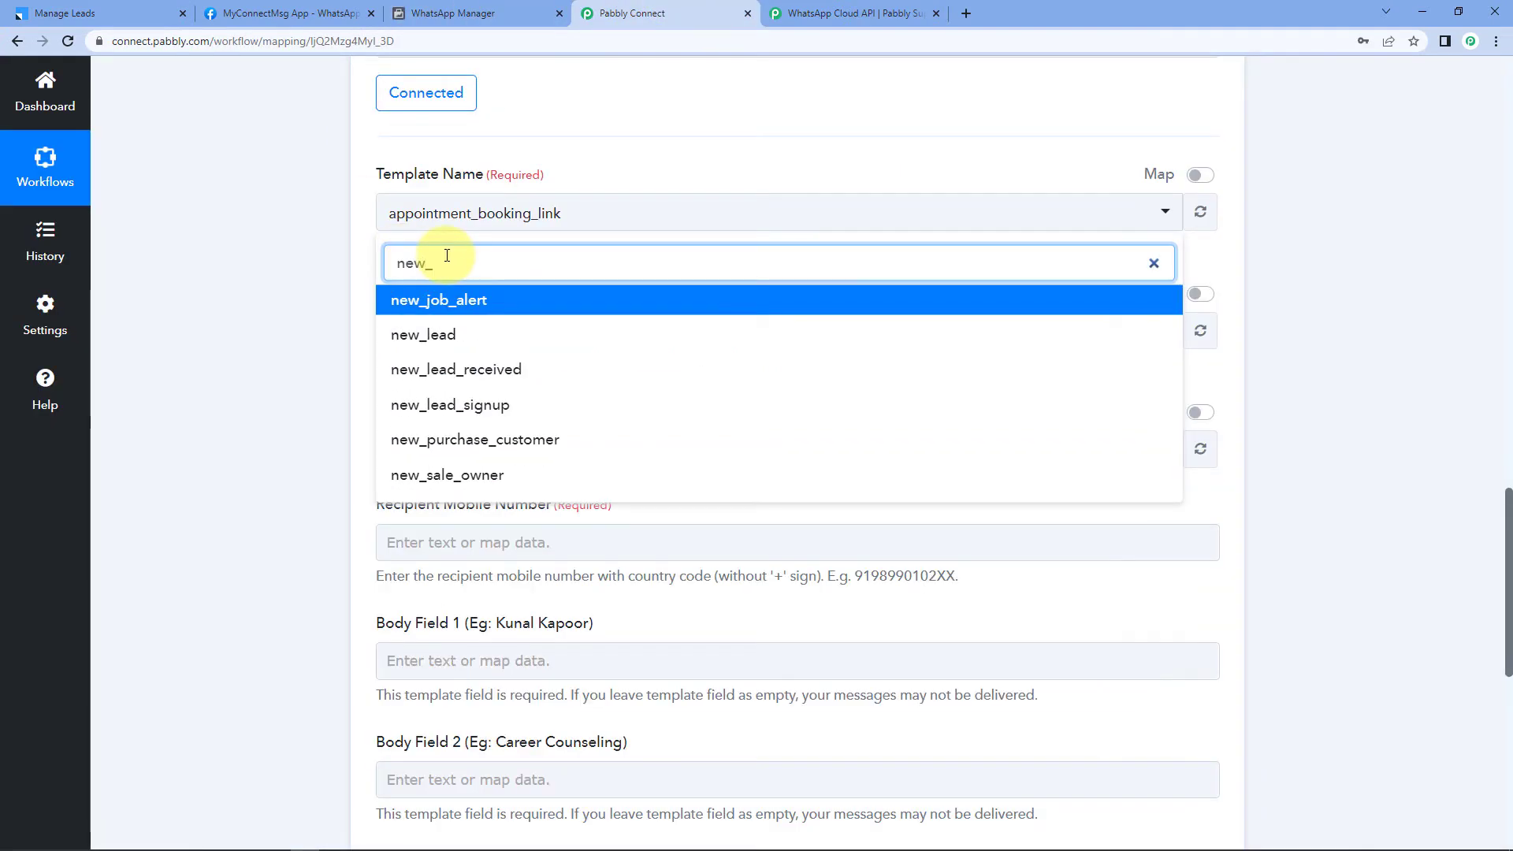
{"action": "left_click", "coordinate": [493, 406]}
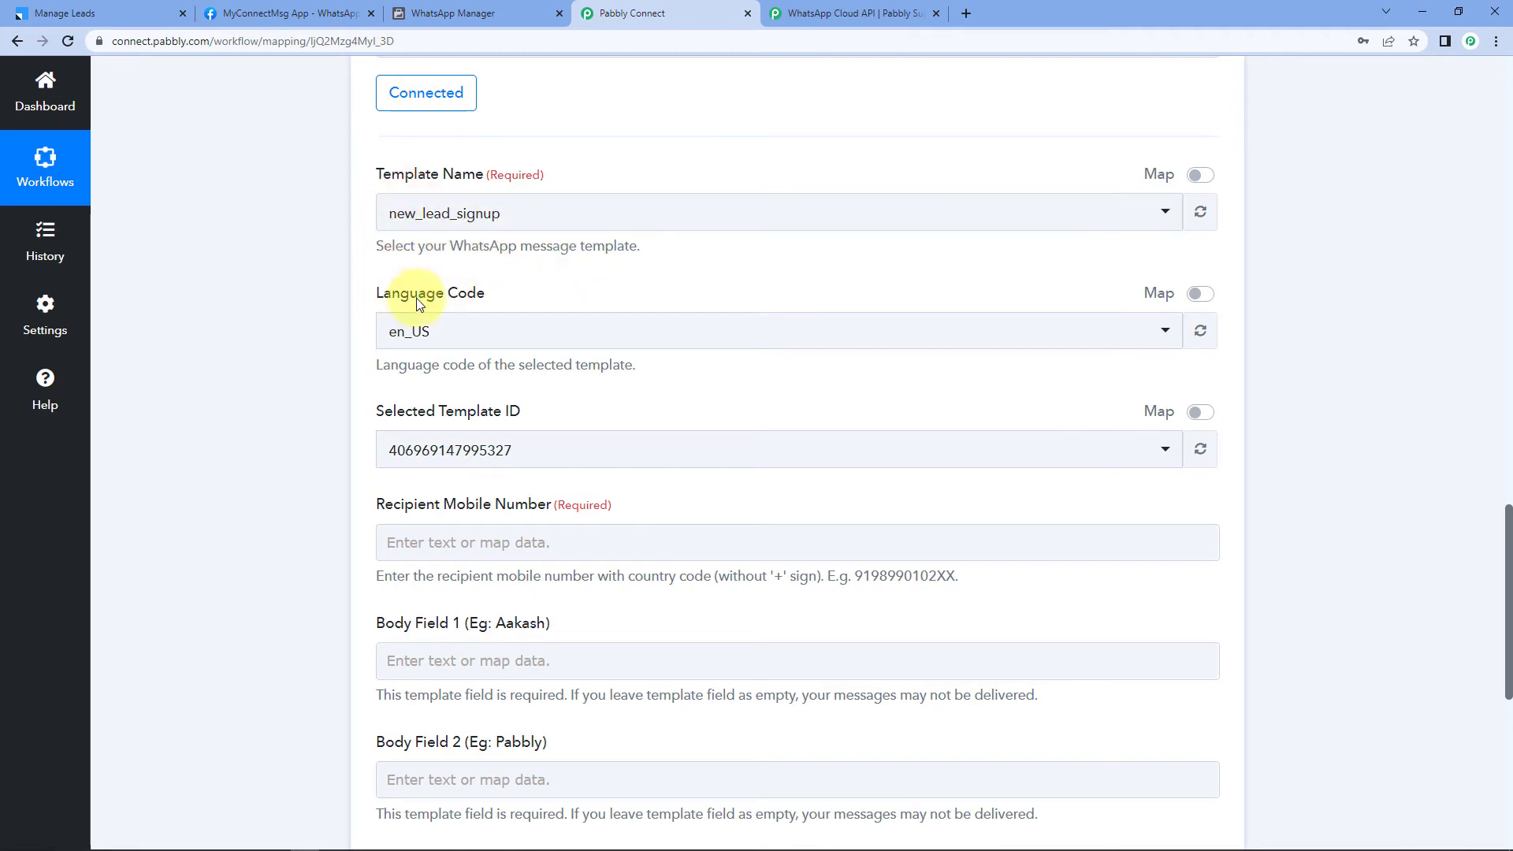
{"action": "scroll", "coordinate": [301, 334], "scroll_direction": "down", "scroll_amount": 1}
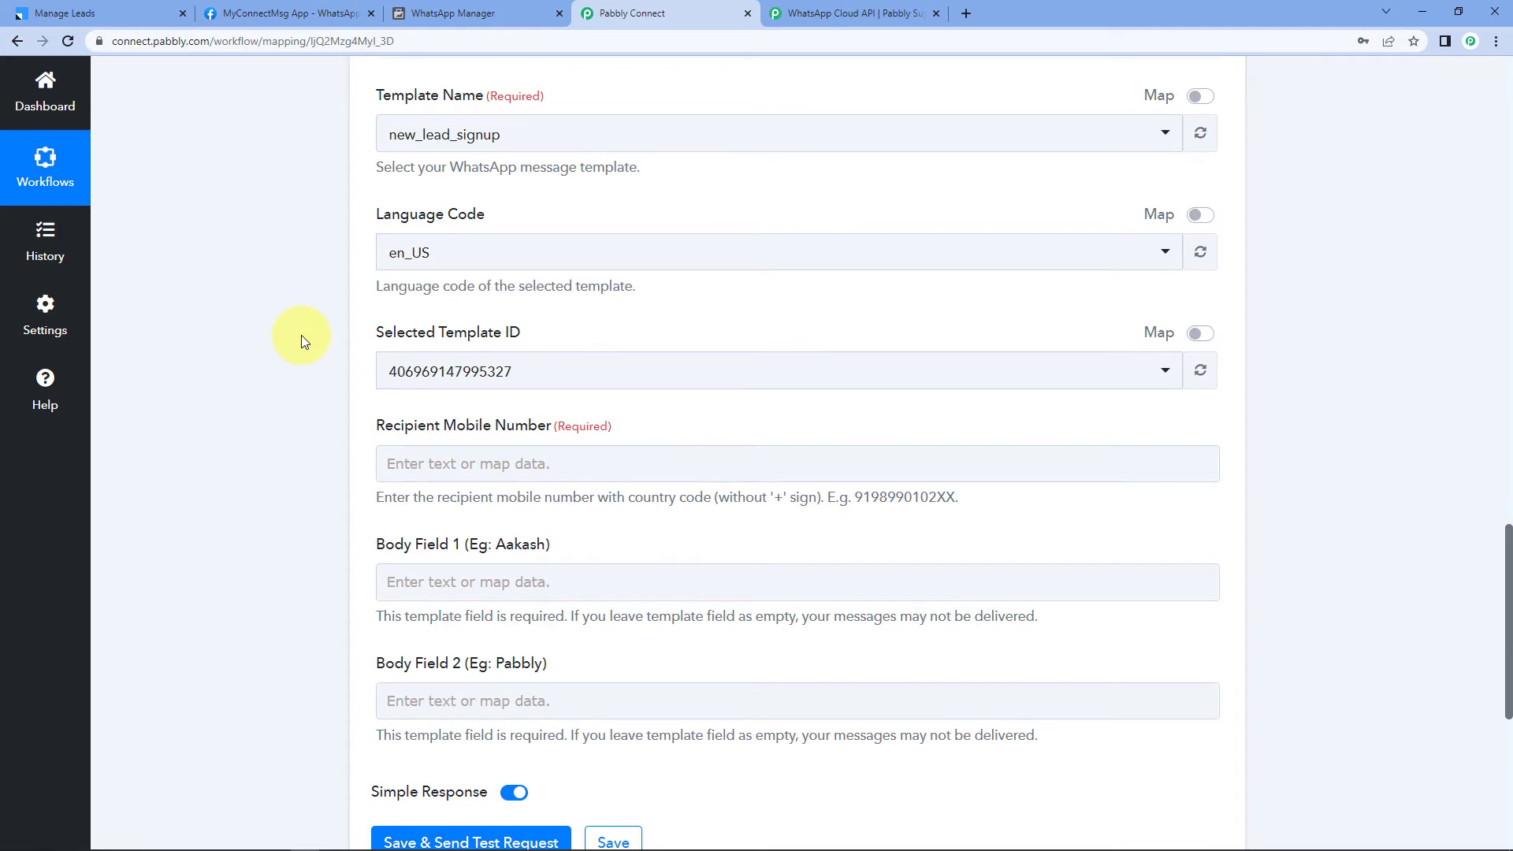
{"action": "scroll", "coordinate": [303, 331], "scroll_direction": "down", "scroll_amount": 1}
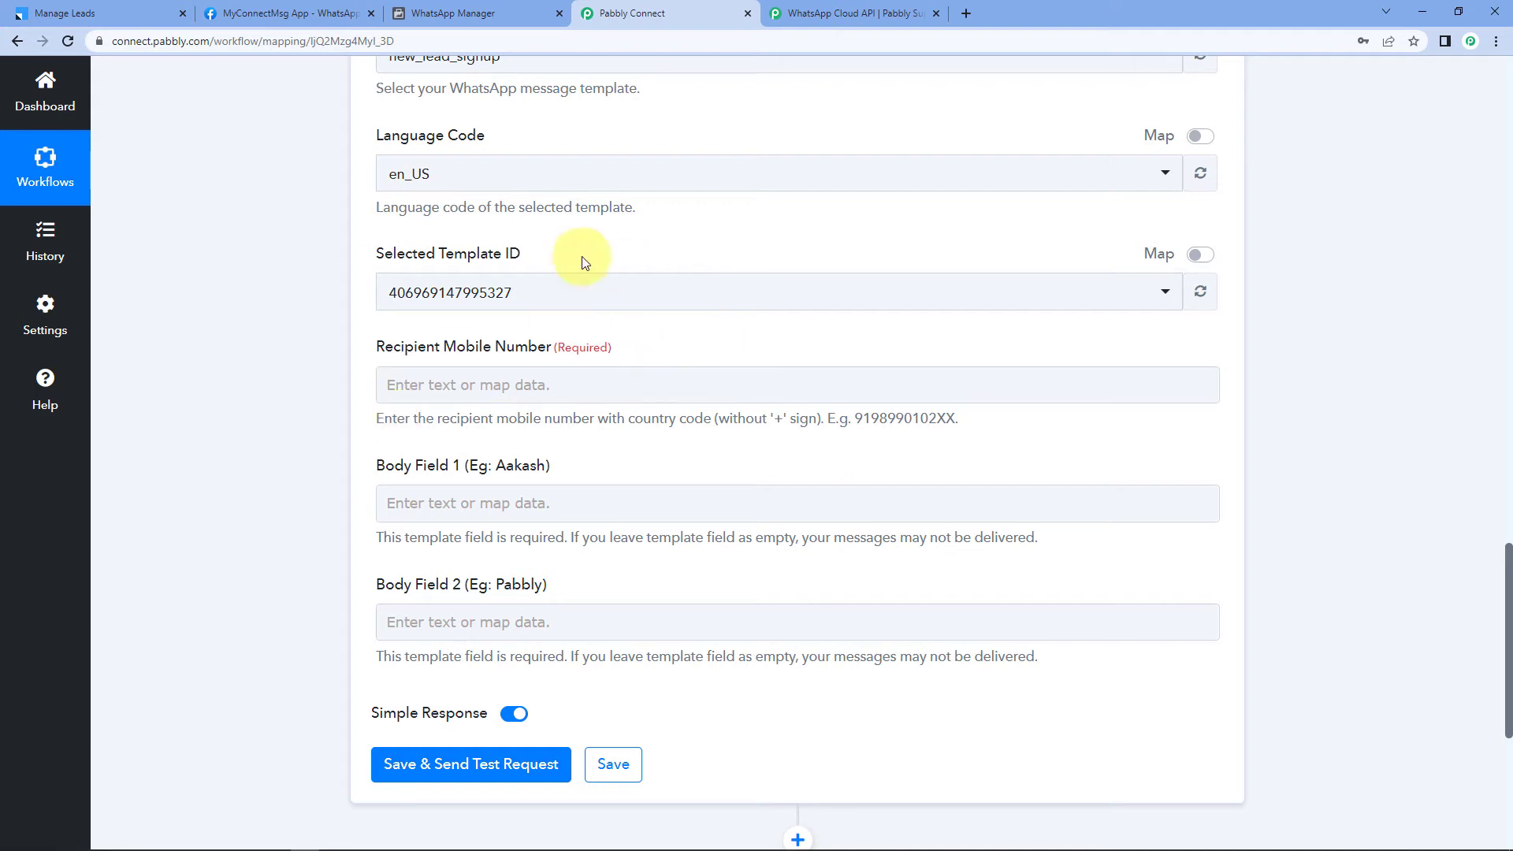
{"action": "scroll", "coordinate": [295, 413], "scroll_direction": "up", "scroll_amount": 4}
{"action": "scroll", "coordinate": [387, 394], "scroll_direction": "up", "scroll_amount": 3}
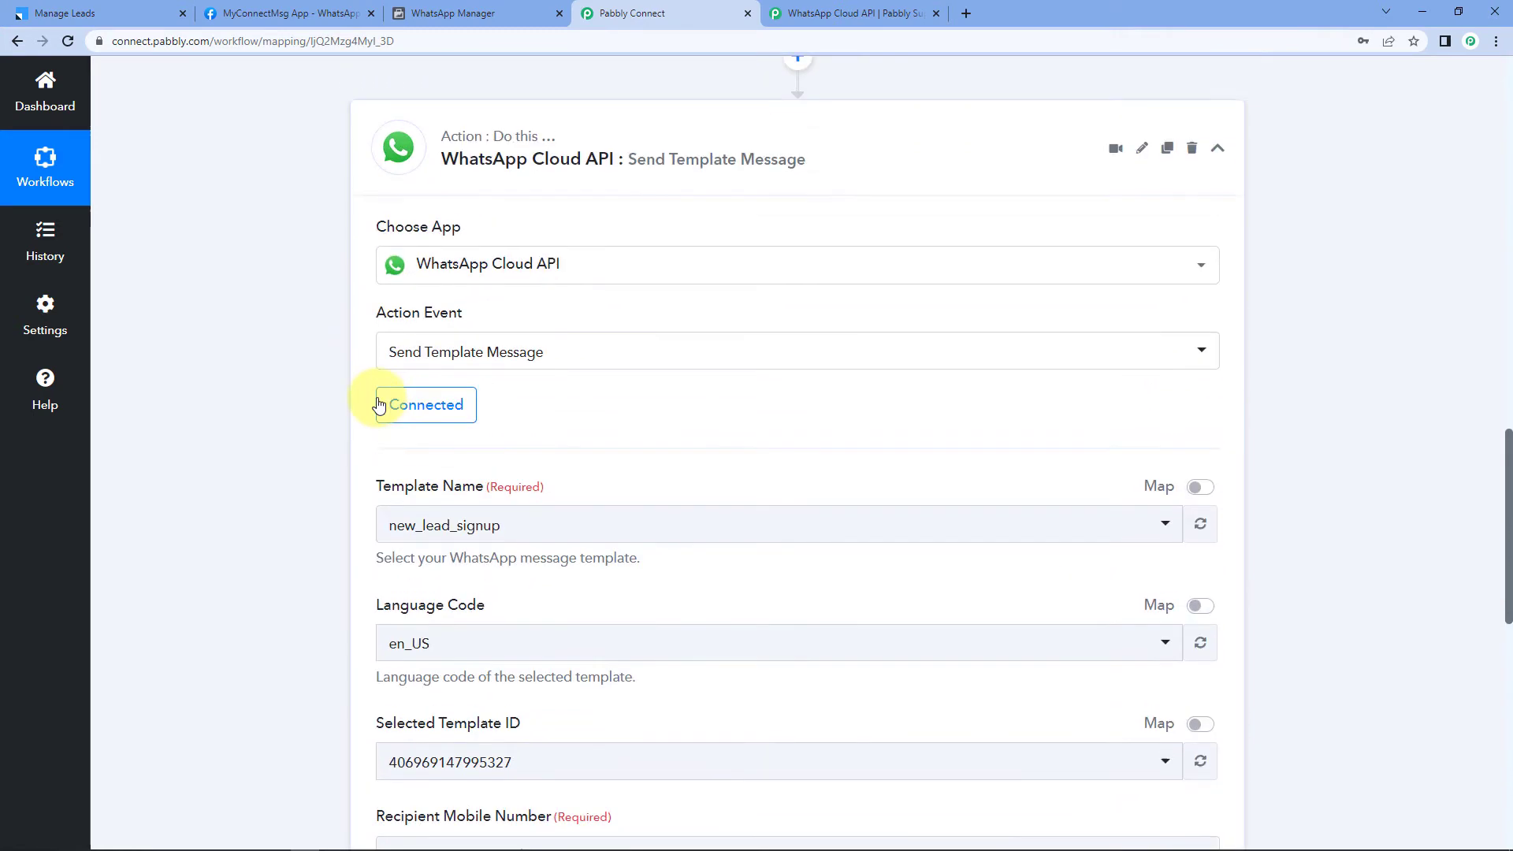
{"action": "scroll", "coordinate": [302, 429], "scroll_direction": "up", "scroll_amount": 5}
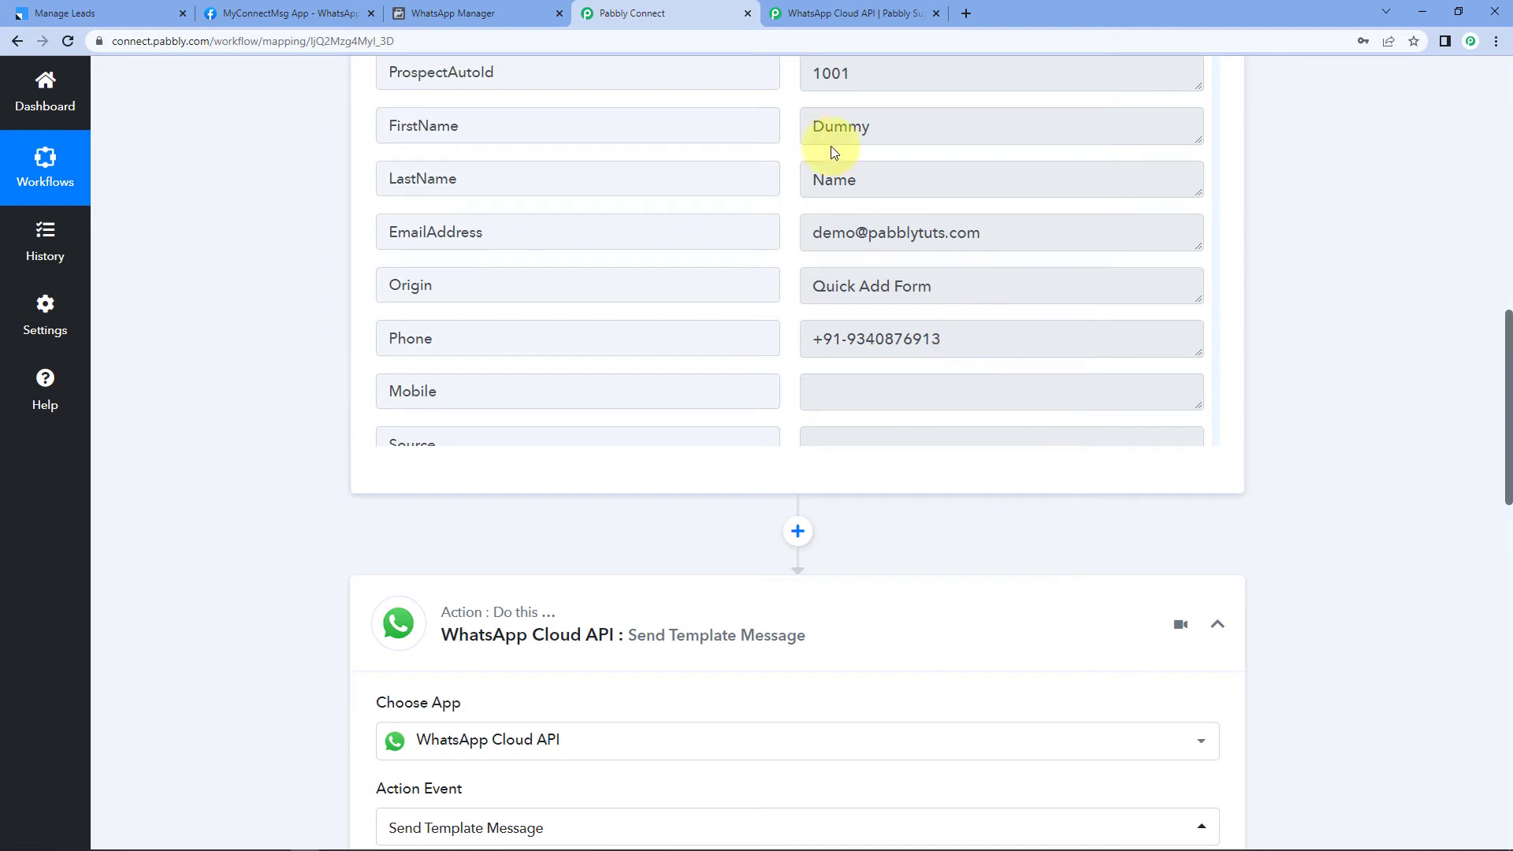
{"action": "left_click_drag", "start_coordinate": [979, 338], "coordinate": [806, 305]}
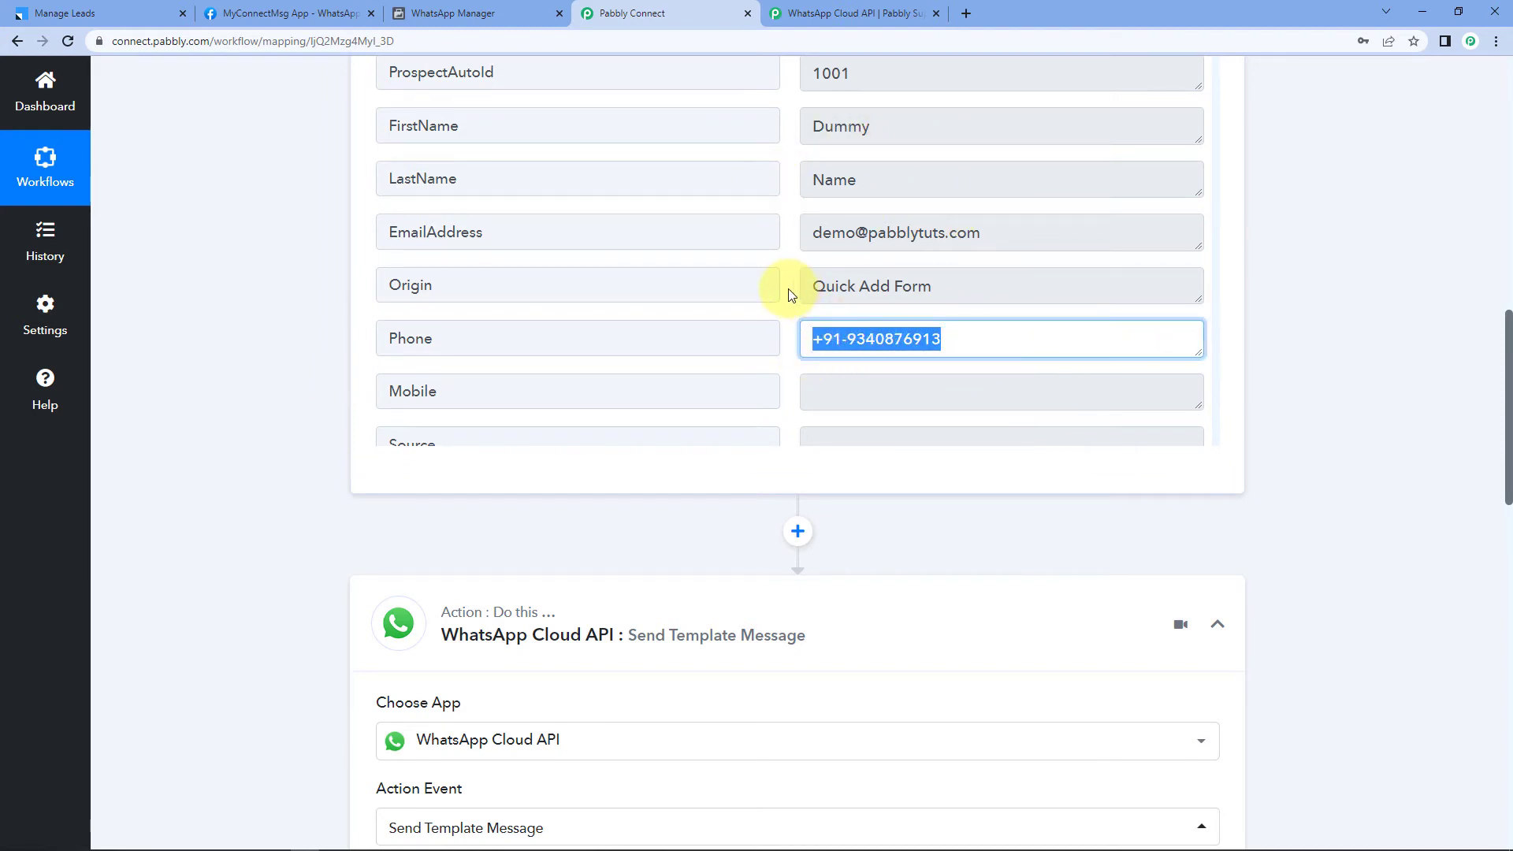
{"action": "left_click", "coordinate": [788, 289]}
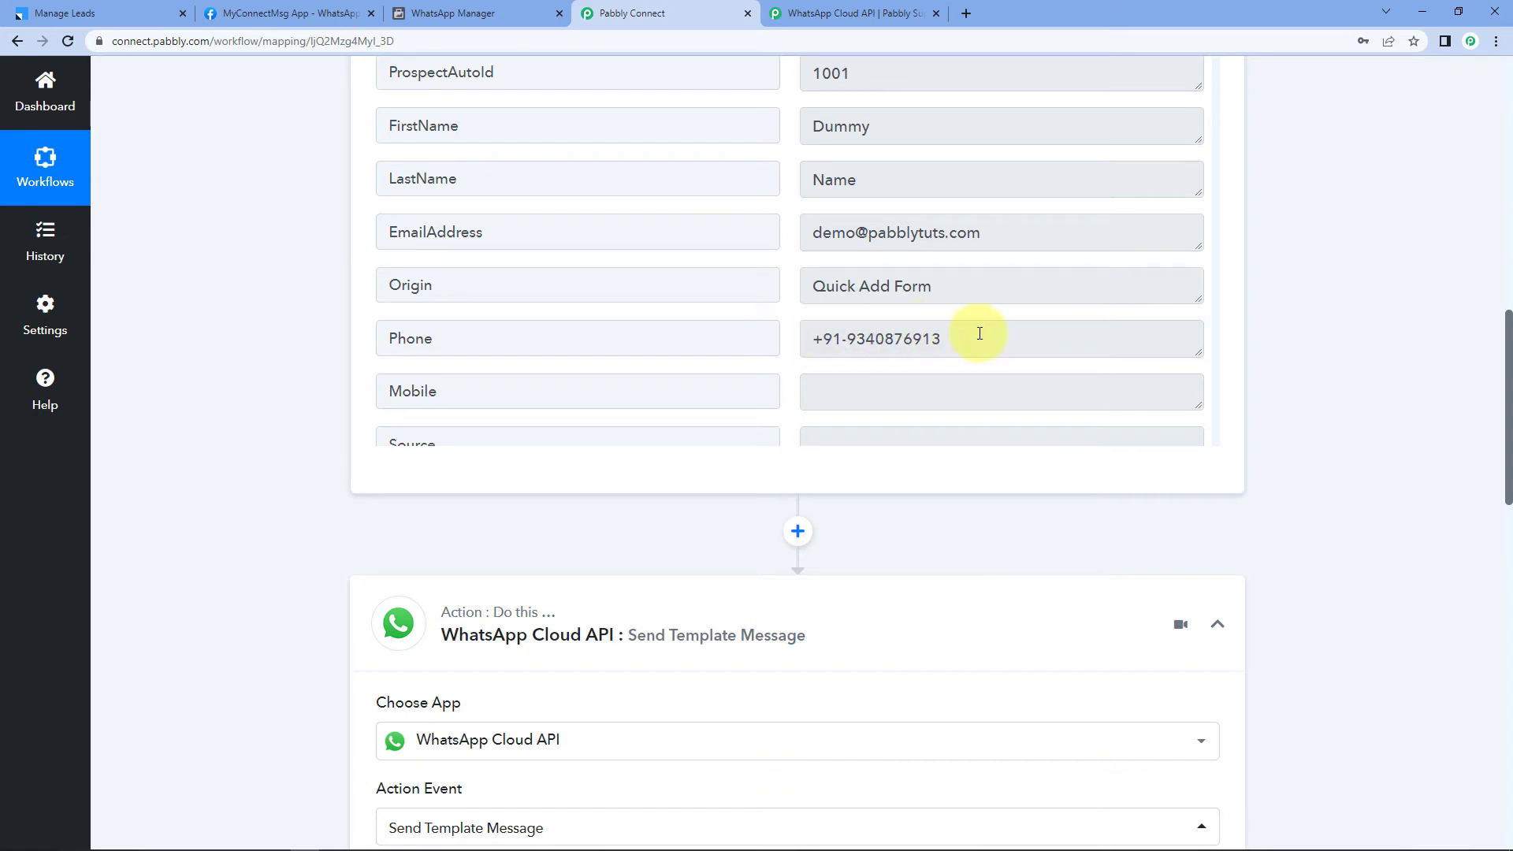
{"action": "left_click_drag", "start_coordinate": [980, 338], "coordinate": [394, 372]}
{"action": "left_click", "coordinate": [229, 391]}
{"action": "scroll", "coordinate": [258, 391], "scroll_direction": "down", "scroll_amount": 5}
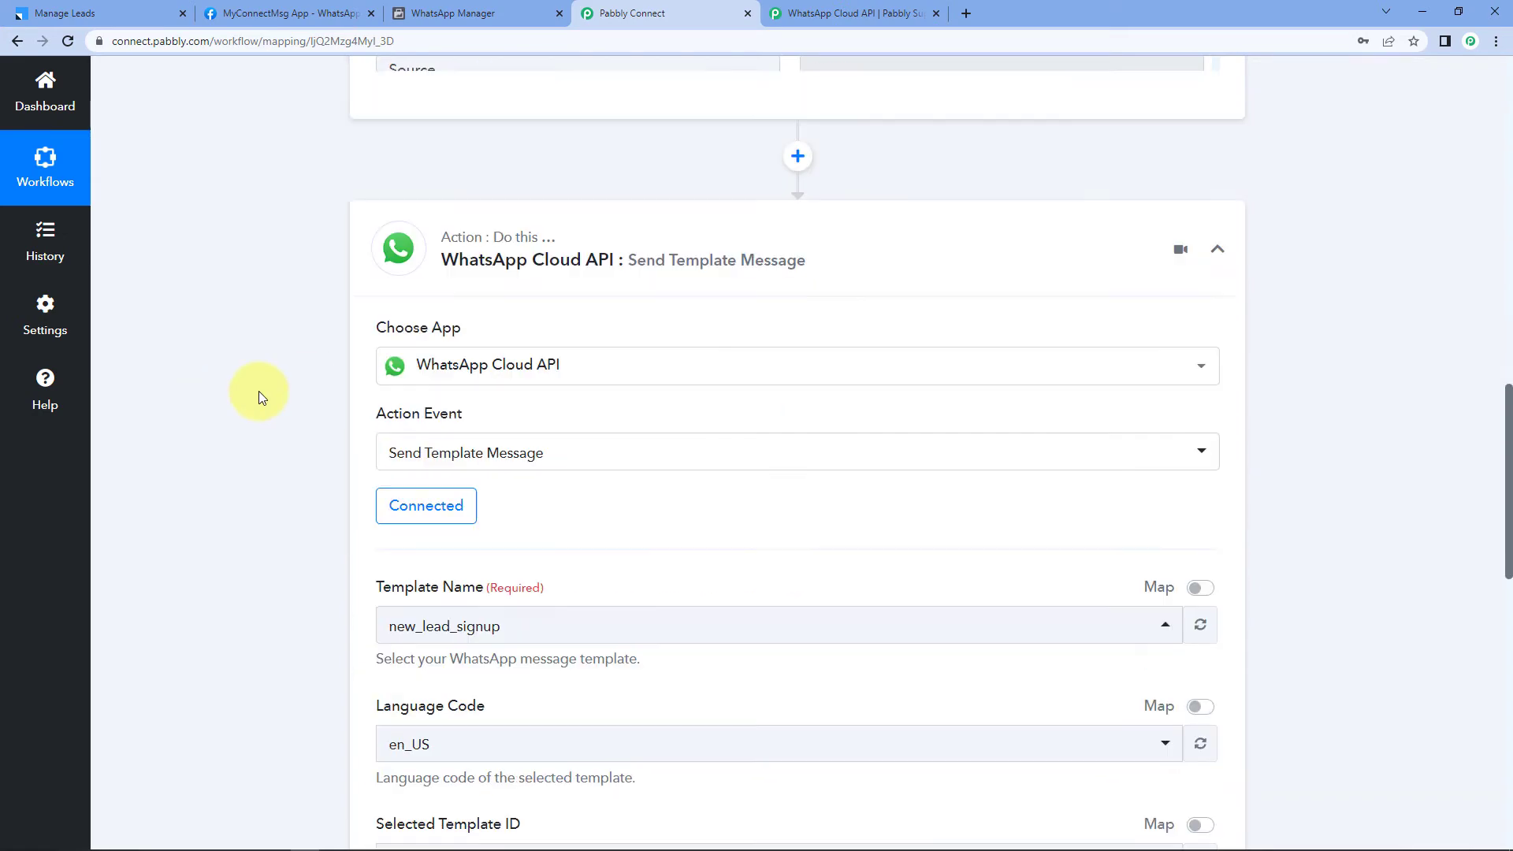
{"action": "scroll", "coordinate": [259, 391], "scroll_direction": "down", "scroll_amount": 6}
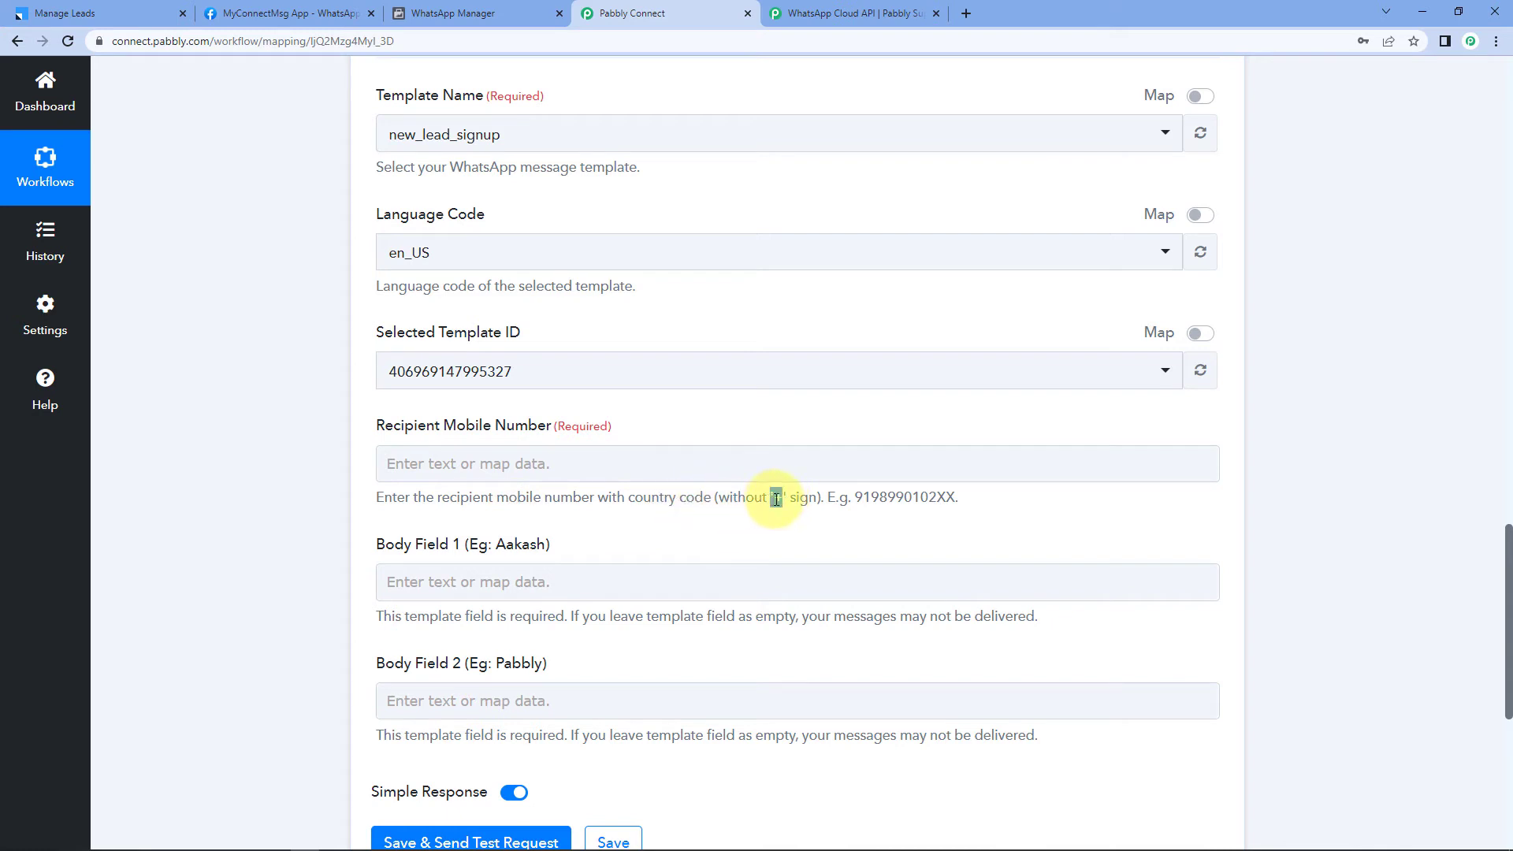
{"action": "double_click", "coordinate": [878, 502]}
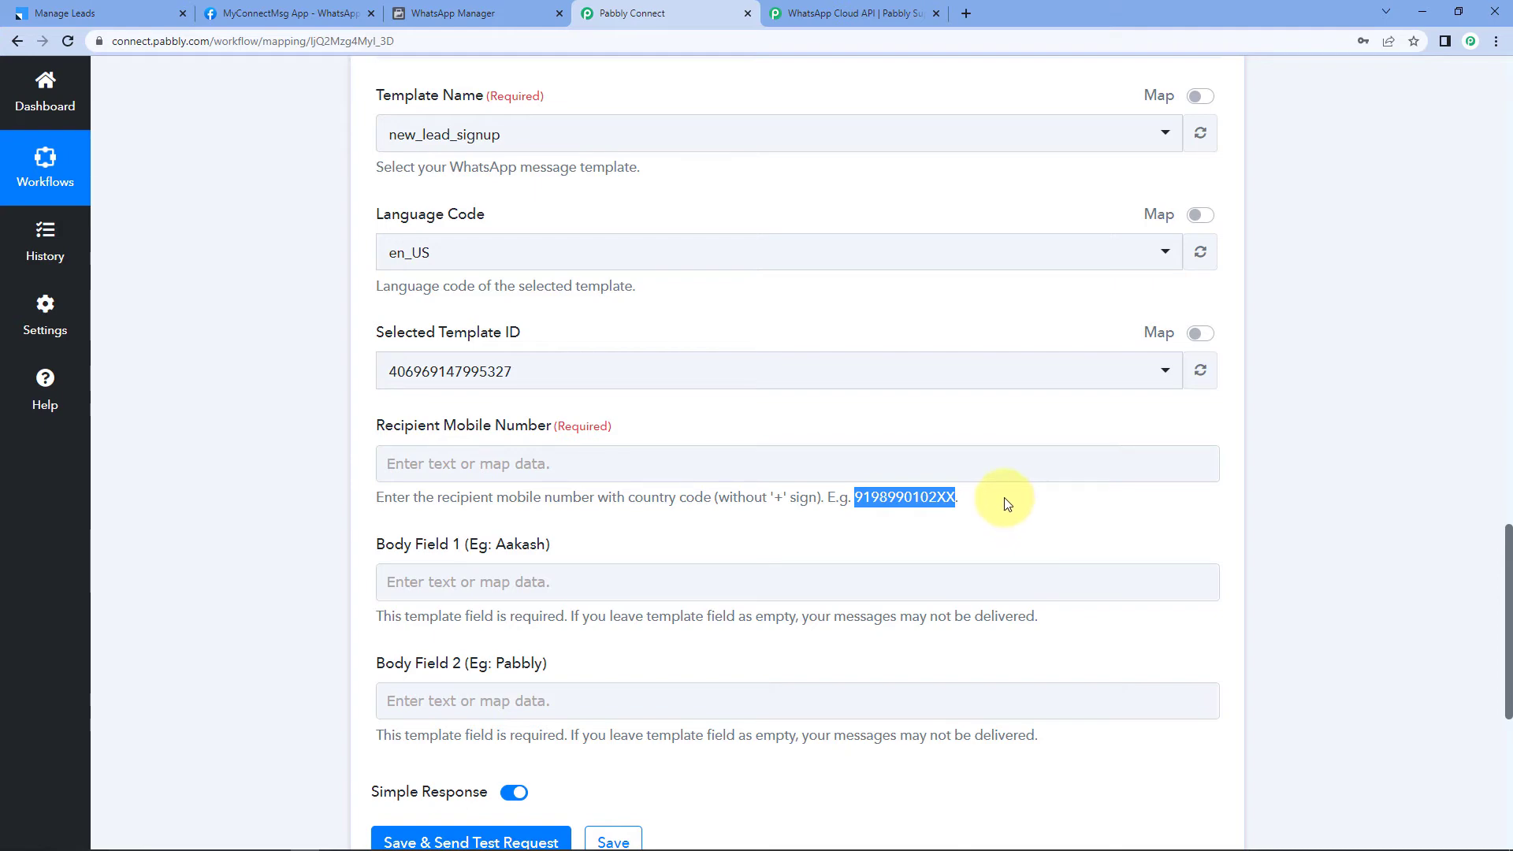
{"action": "scroll", "coordinate": [1005, 503], "scroll_direction": "up", "scroll_amount": 11}
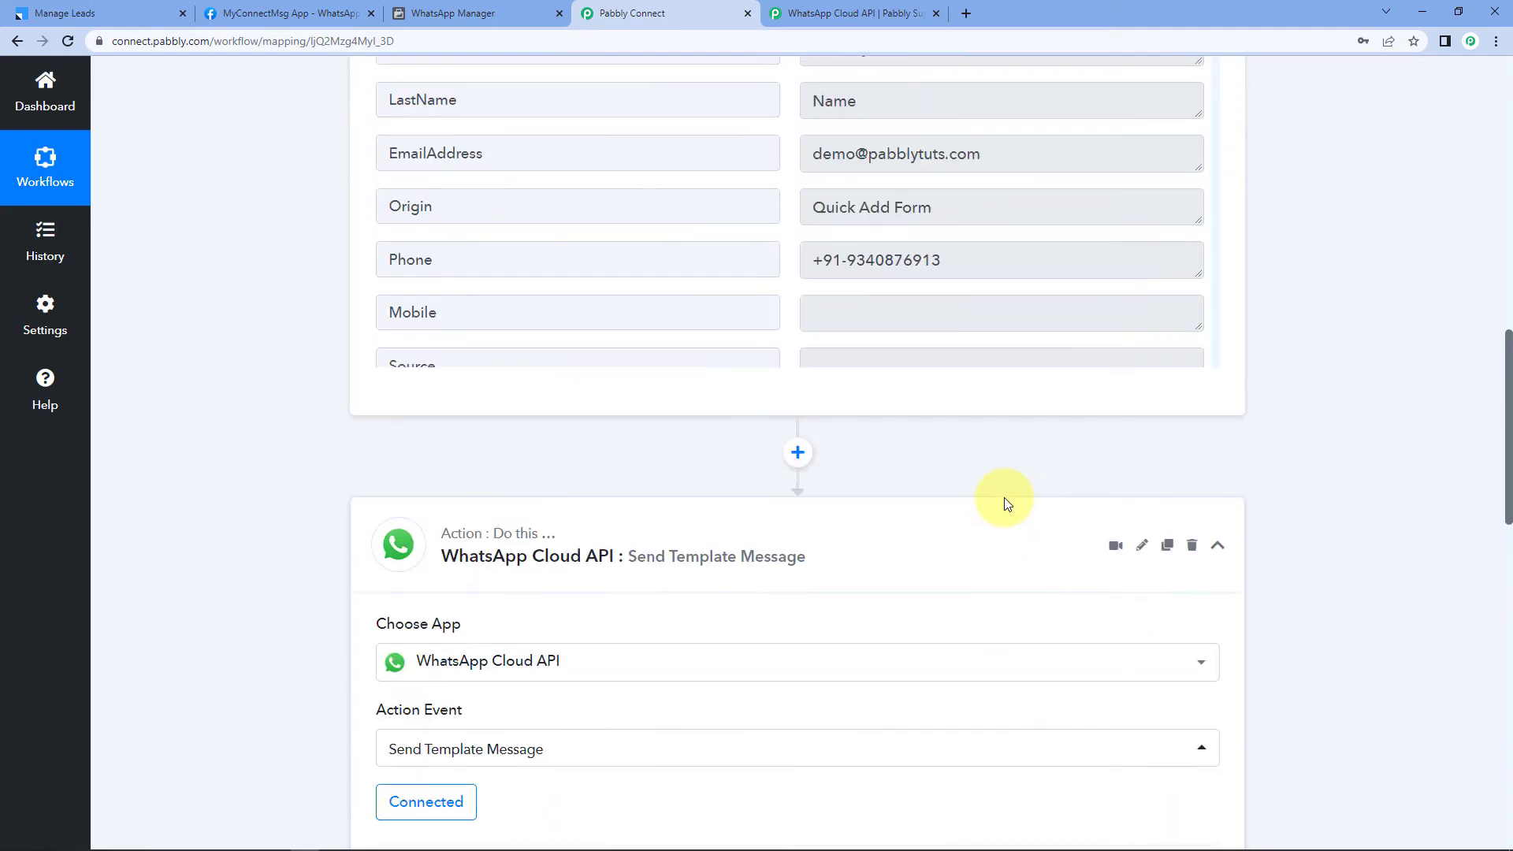
{"action": "left_click_drag", "start_coordinate": [941, 260], "coordinate": [807, 264]}
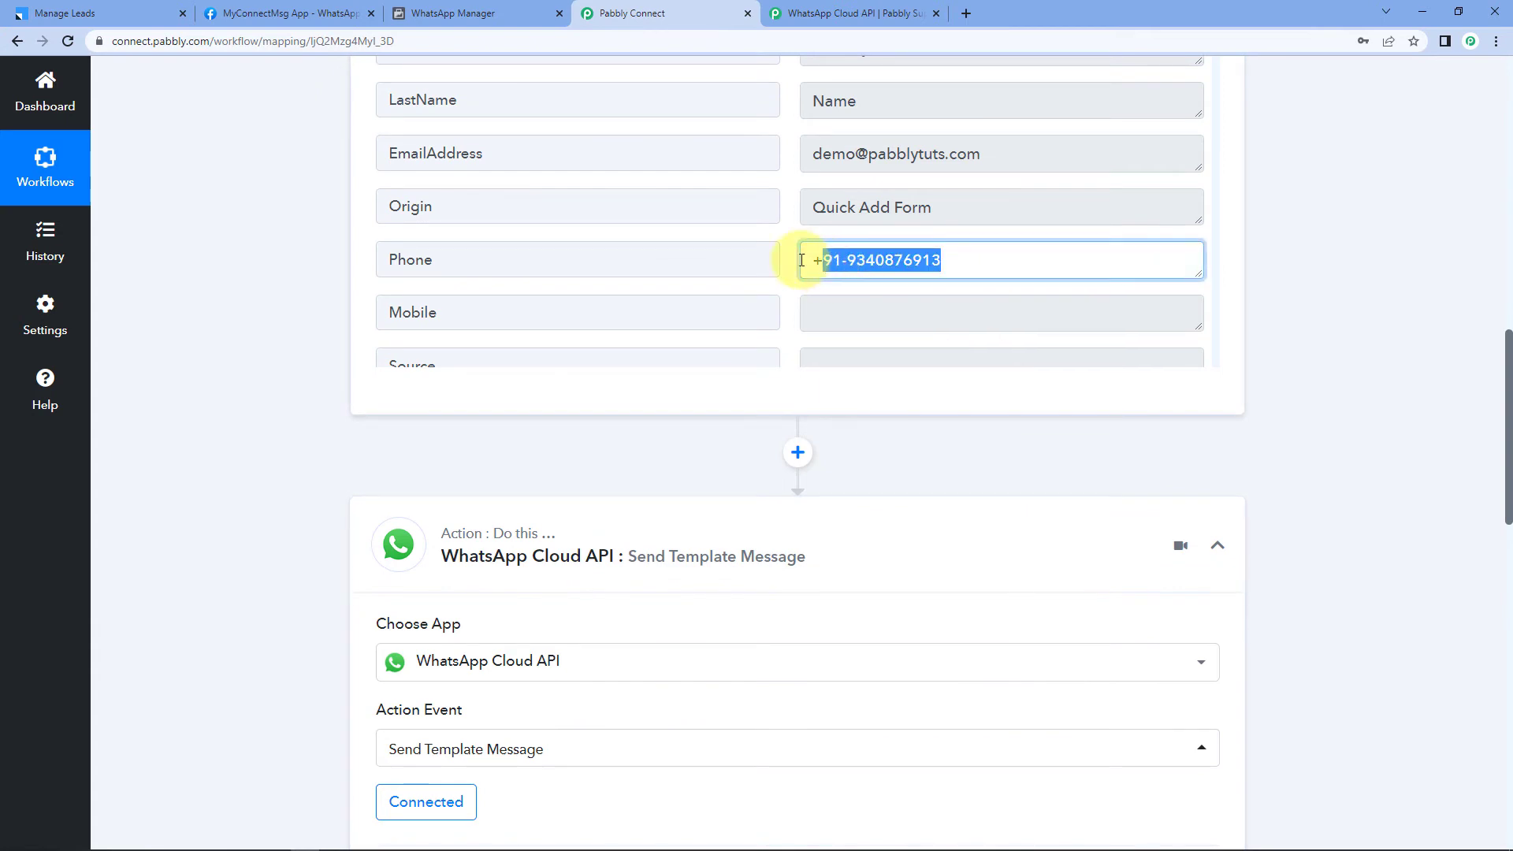
{"action": "left_click", "coordinate": [813, 262]}
{"action": "left_click_drag", "start_coordinate": [938, 261], "coordinate": [807, 266]}
{"action": "left_click", "coordinate": [786, 255]}
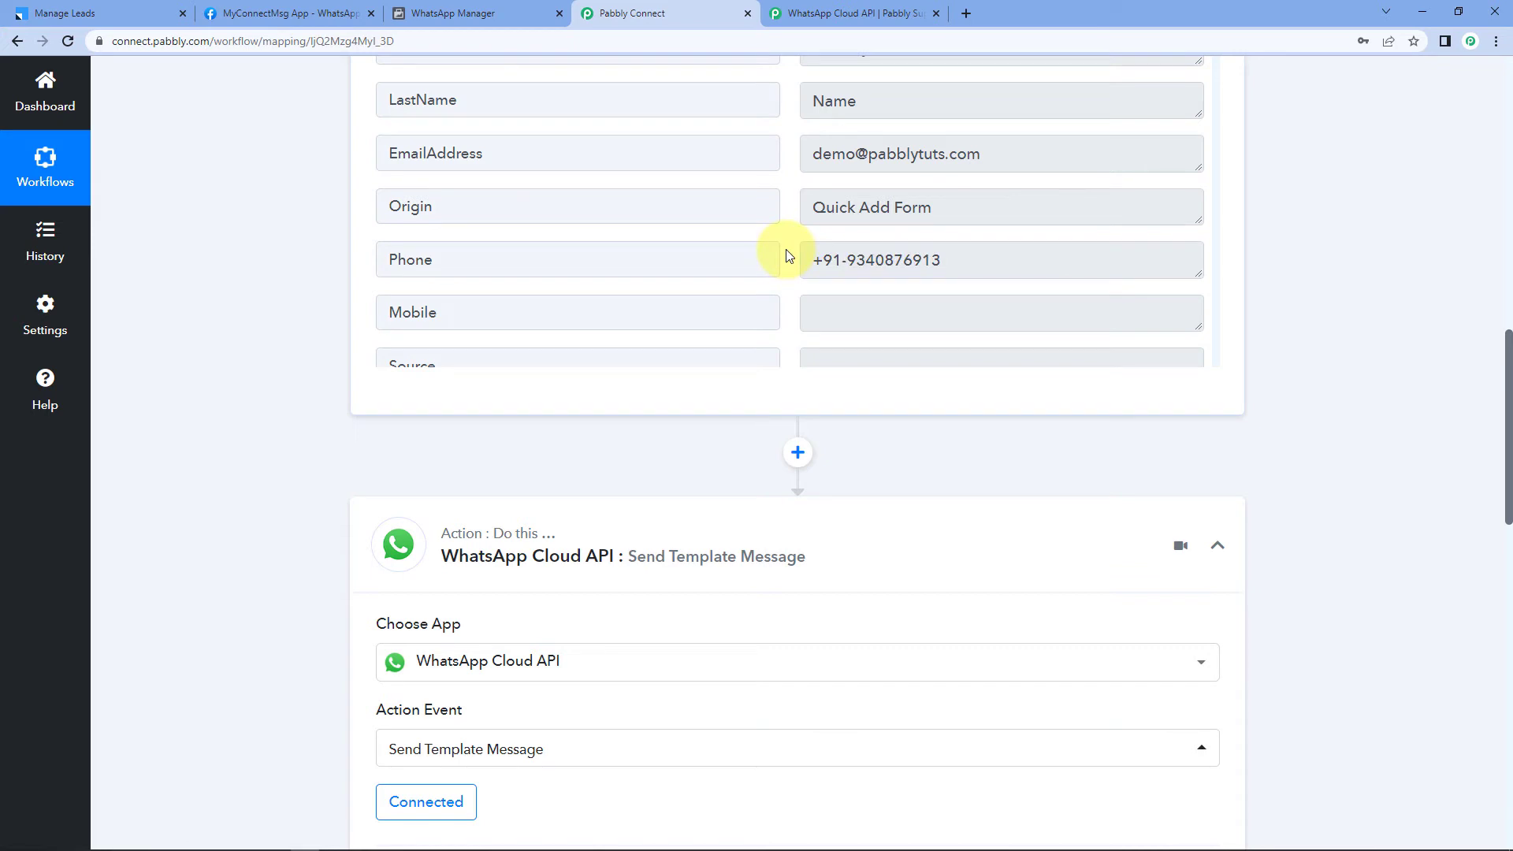
{"action": "left_click_drag", "start_coordinate": [812, 258], "coordinate": [825, 256]}
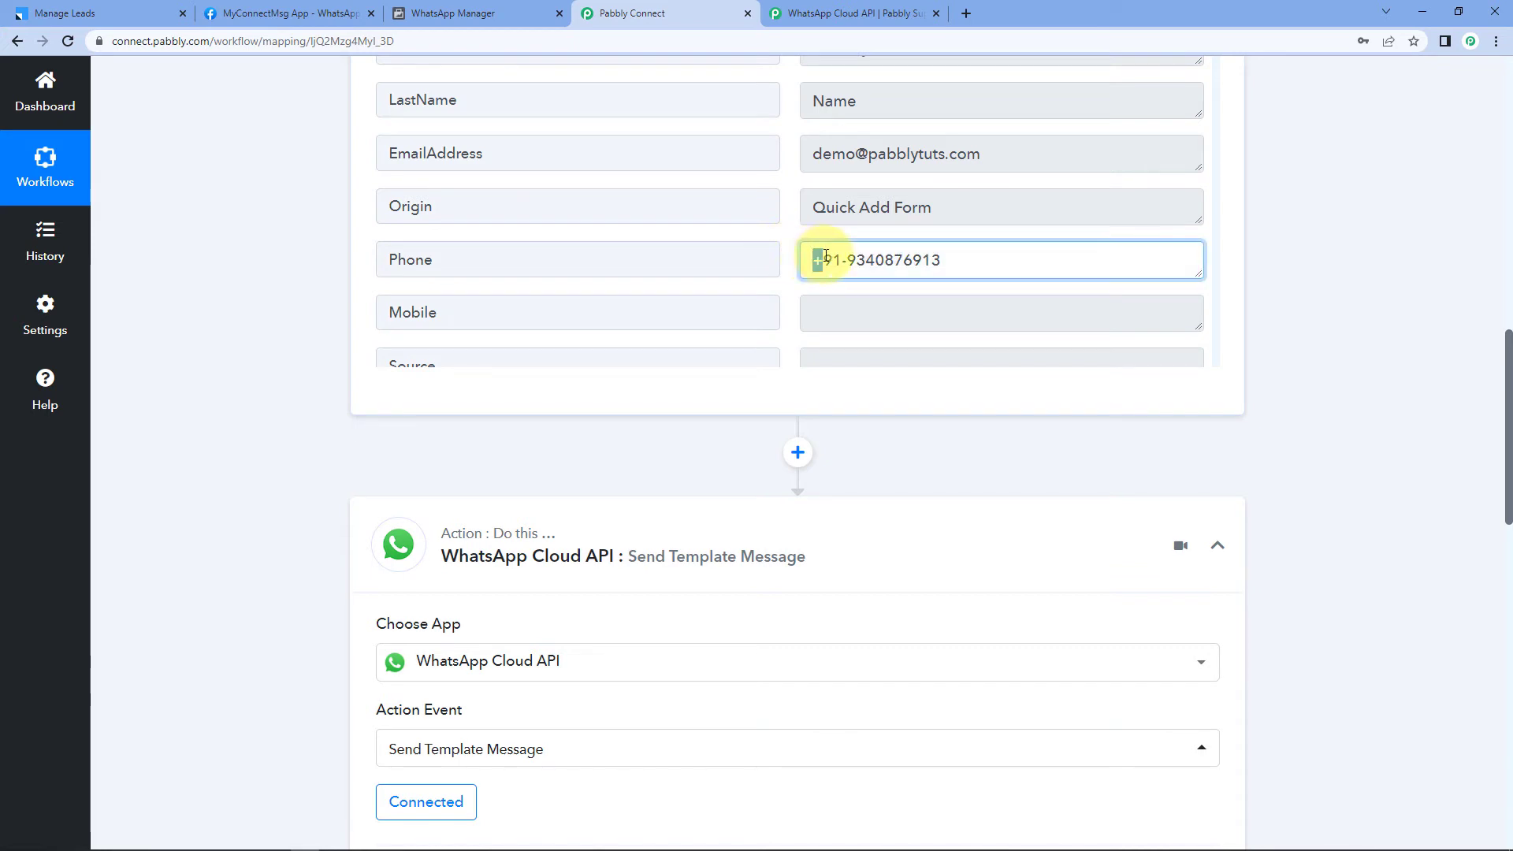
{"action": "left_click", "coordinate": [257, 336]}
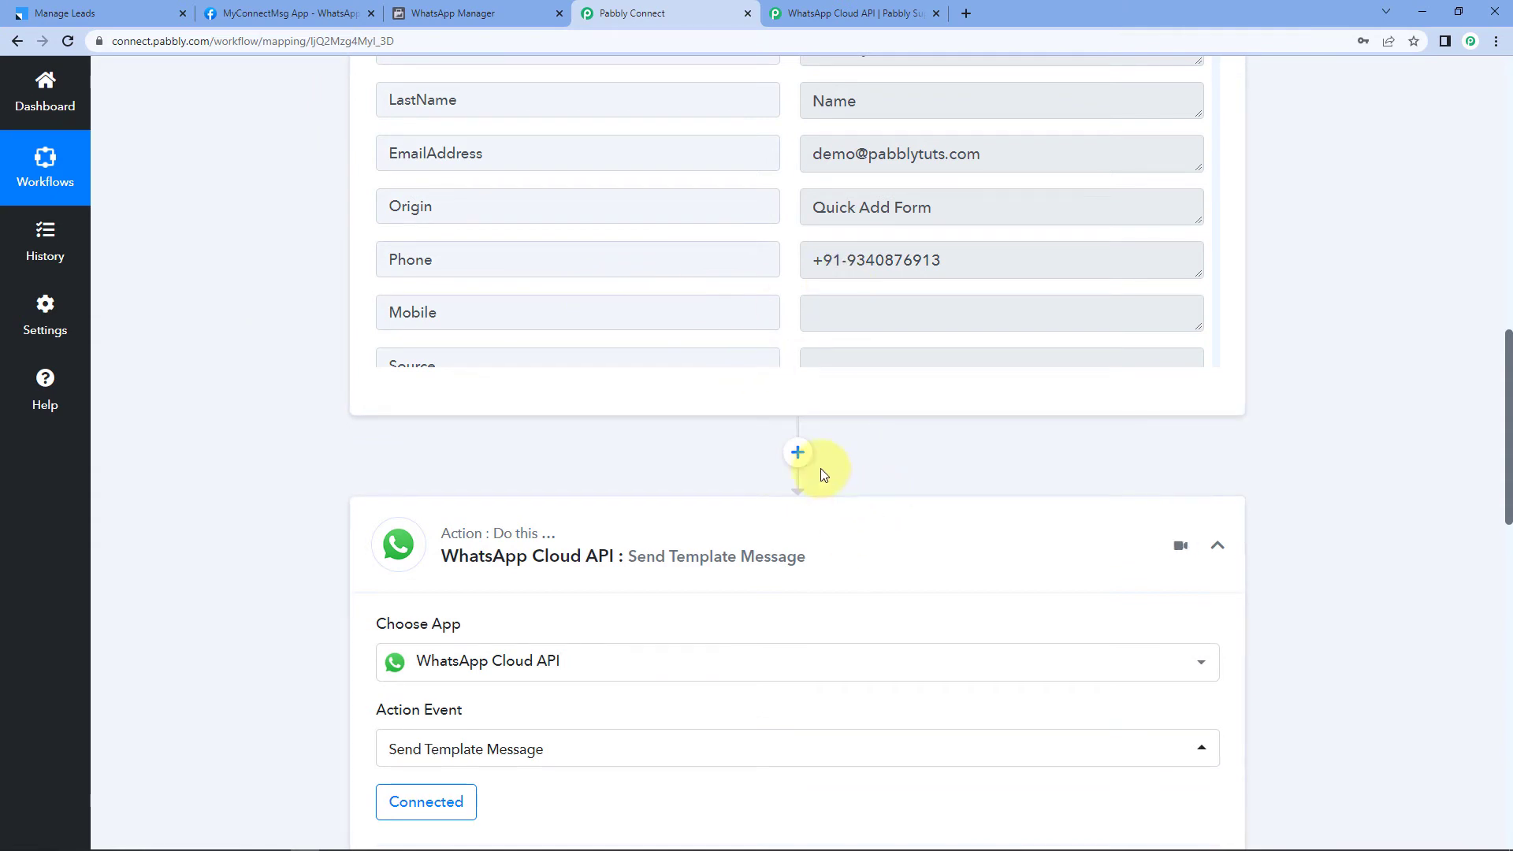
Step: Add a Text Formatter step with the Split Text event before WhatsApp, and connect it
{"action": "left_click", "coordinate": [798, 453]}
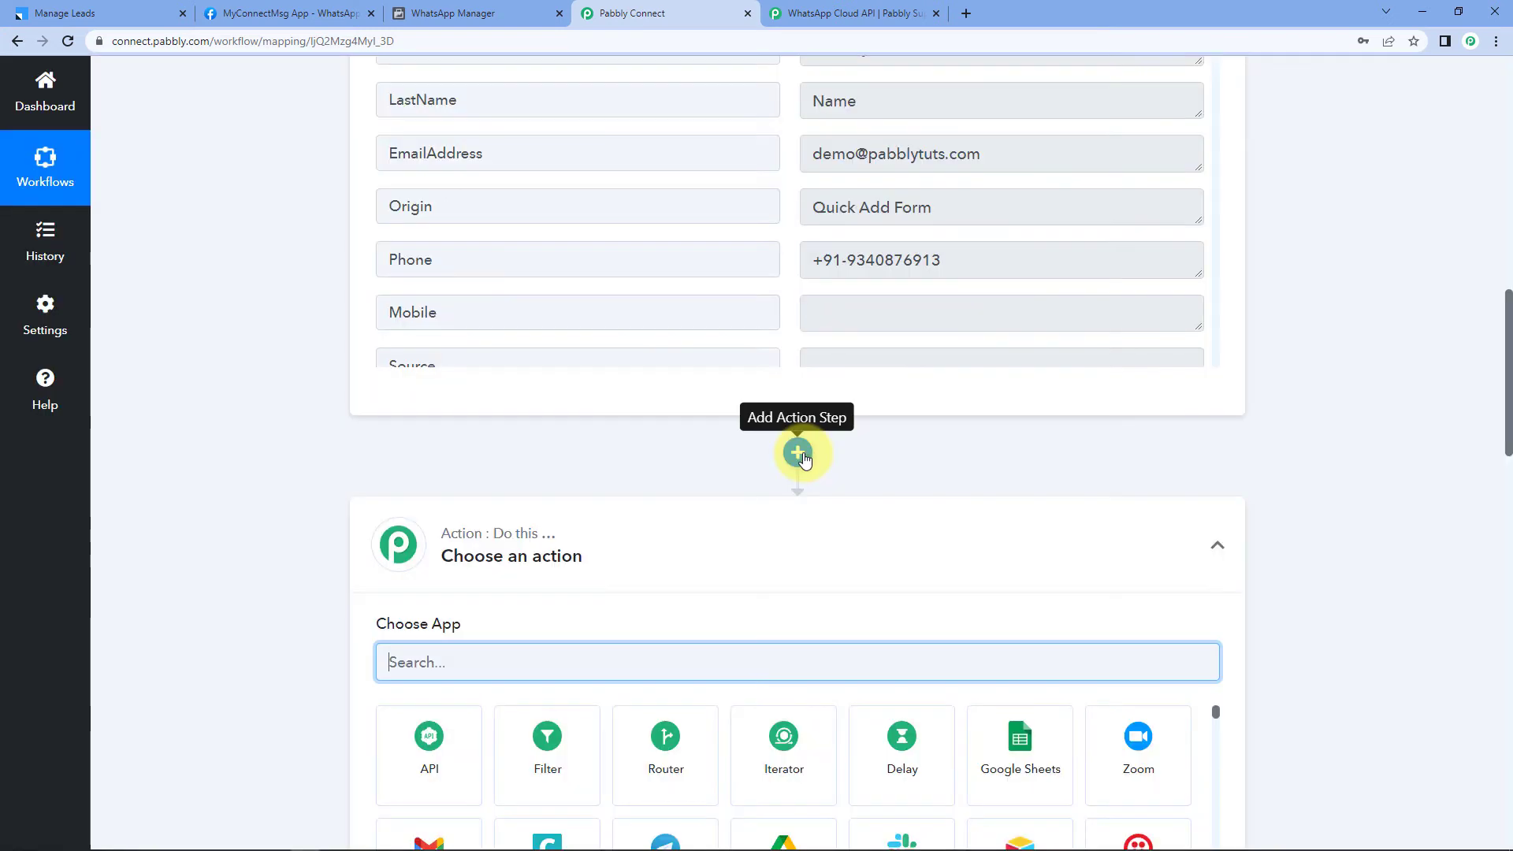
{"action": "scroll", "coordinate": [499, 442], "scroll_direction": "down", "scroll_amount": 2}
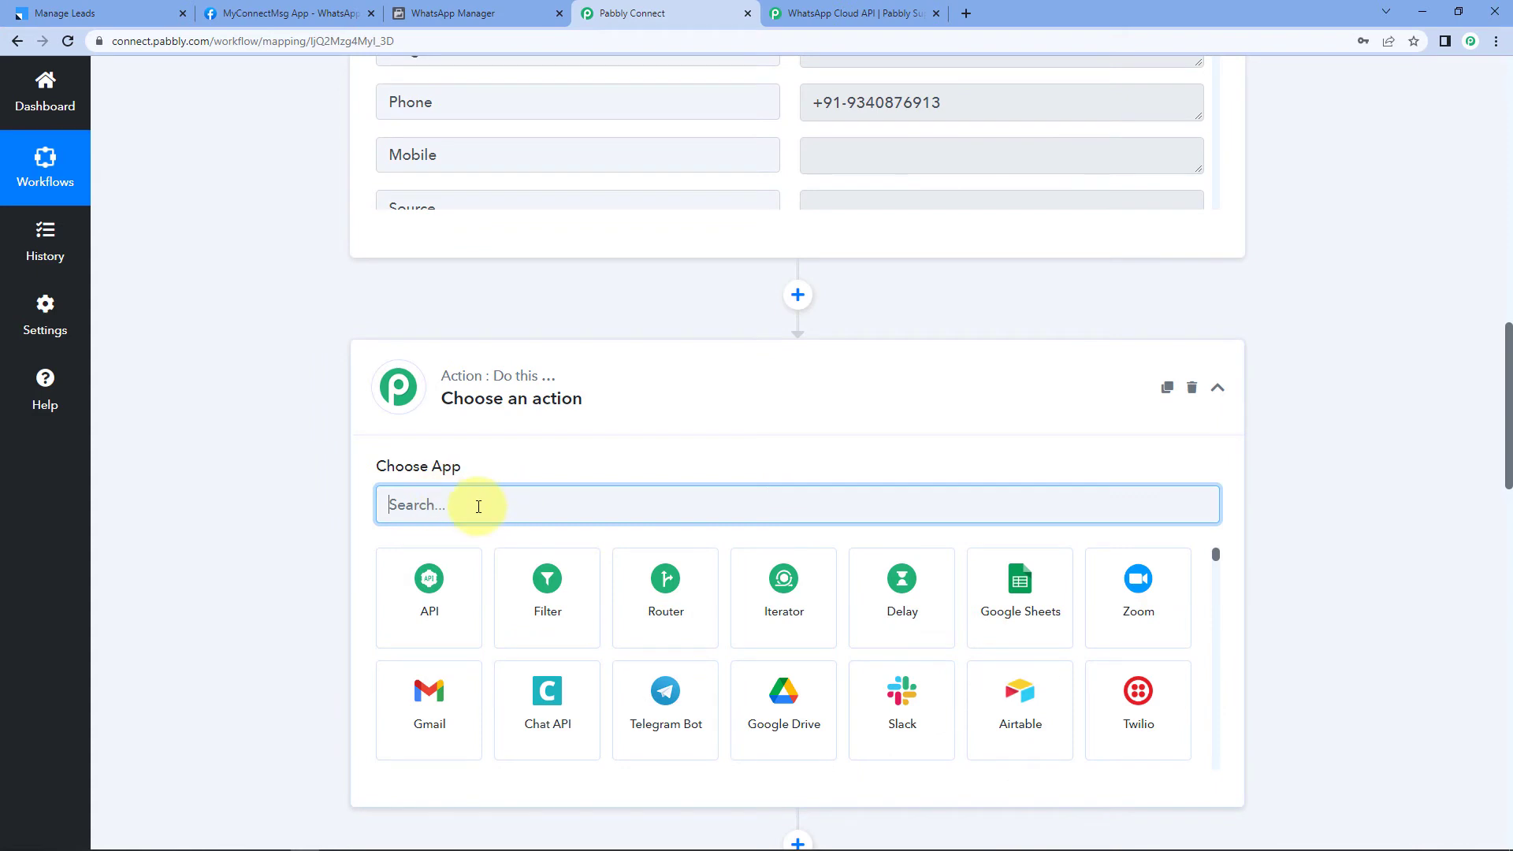
{"action": "type", "text": "Tex"}
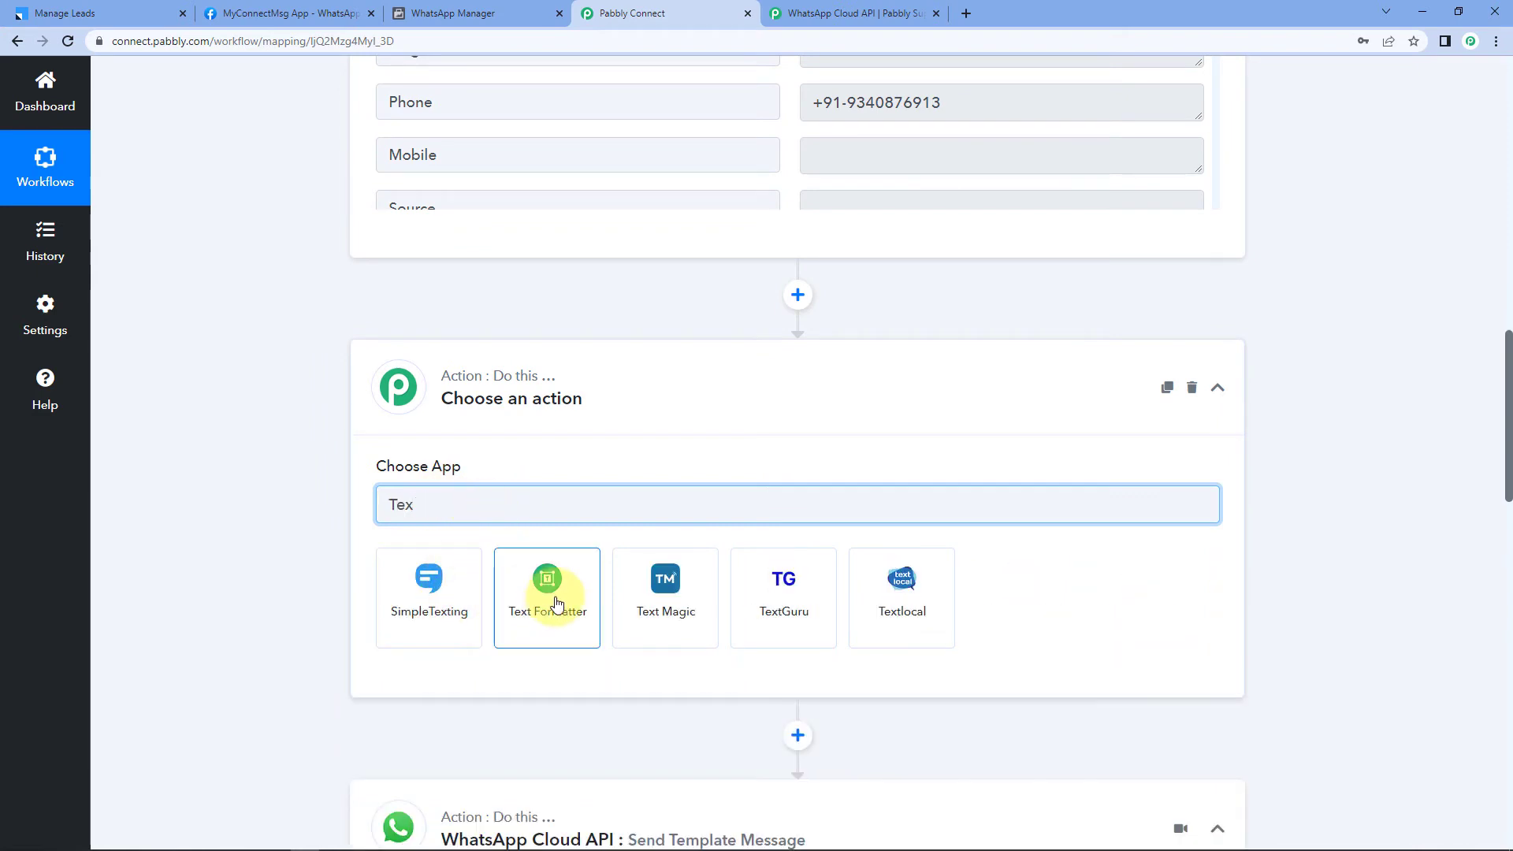
{"action": "left_click", "coordinate": [551, 599]}
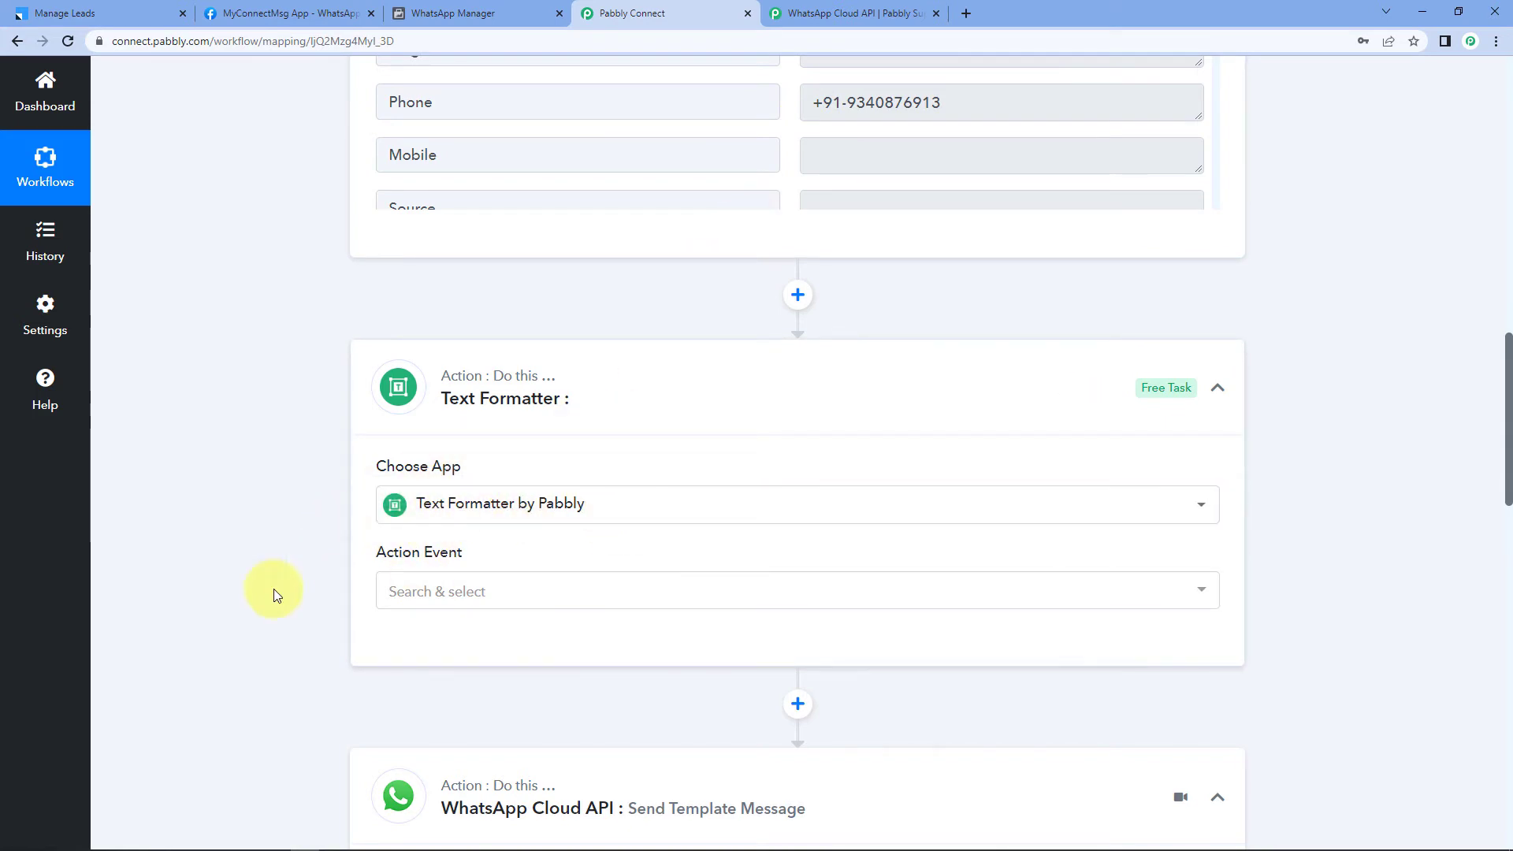
{"action": "left_click", "coordinate": [462, 593]}
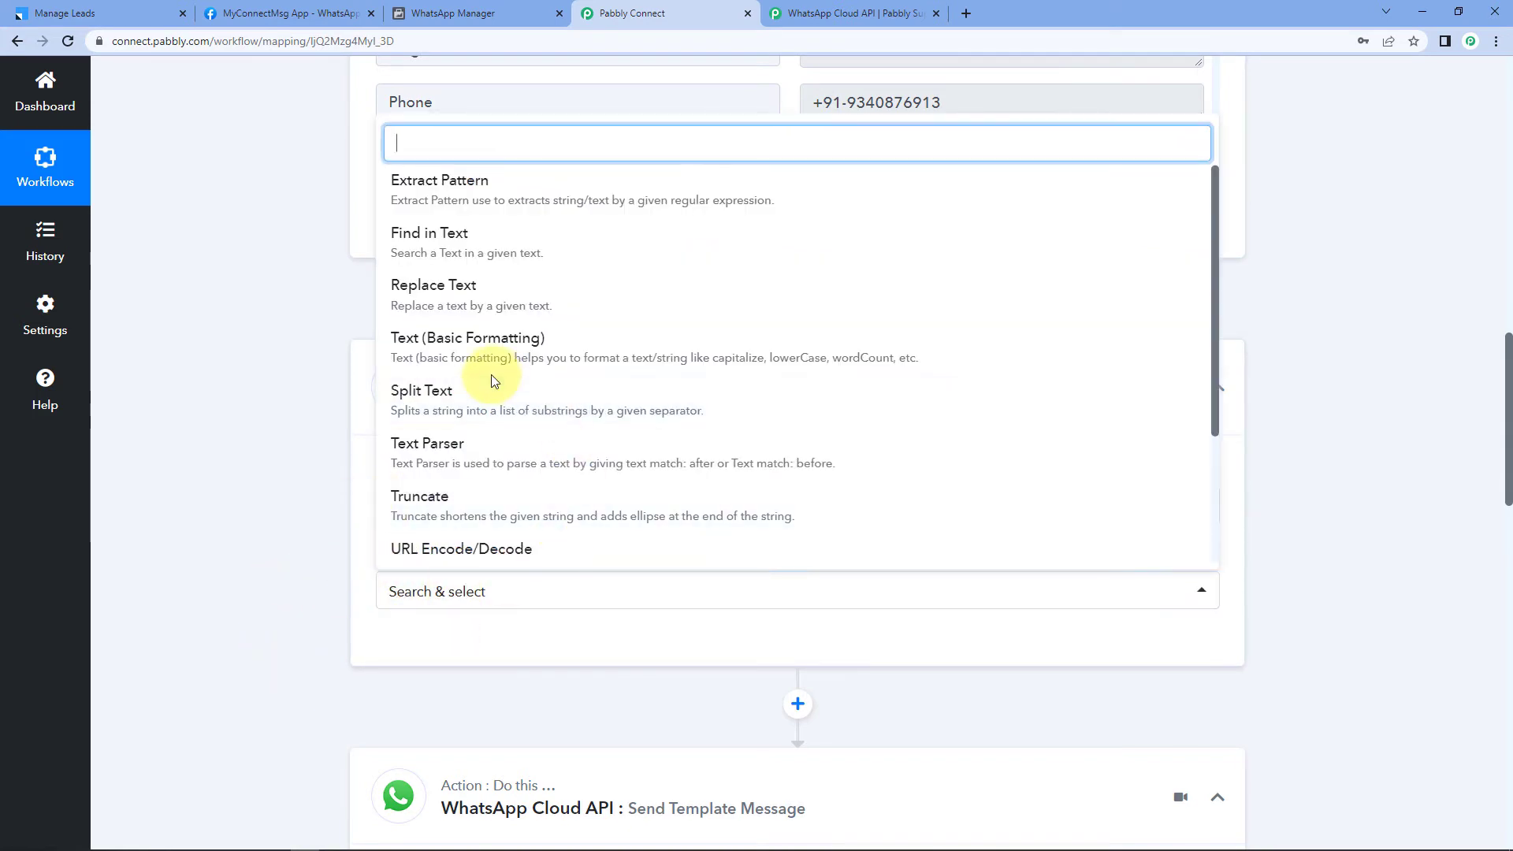
{"action": "left_click", "coordinate": [465, 395]}
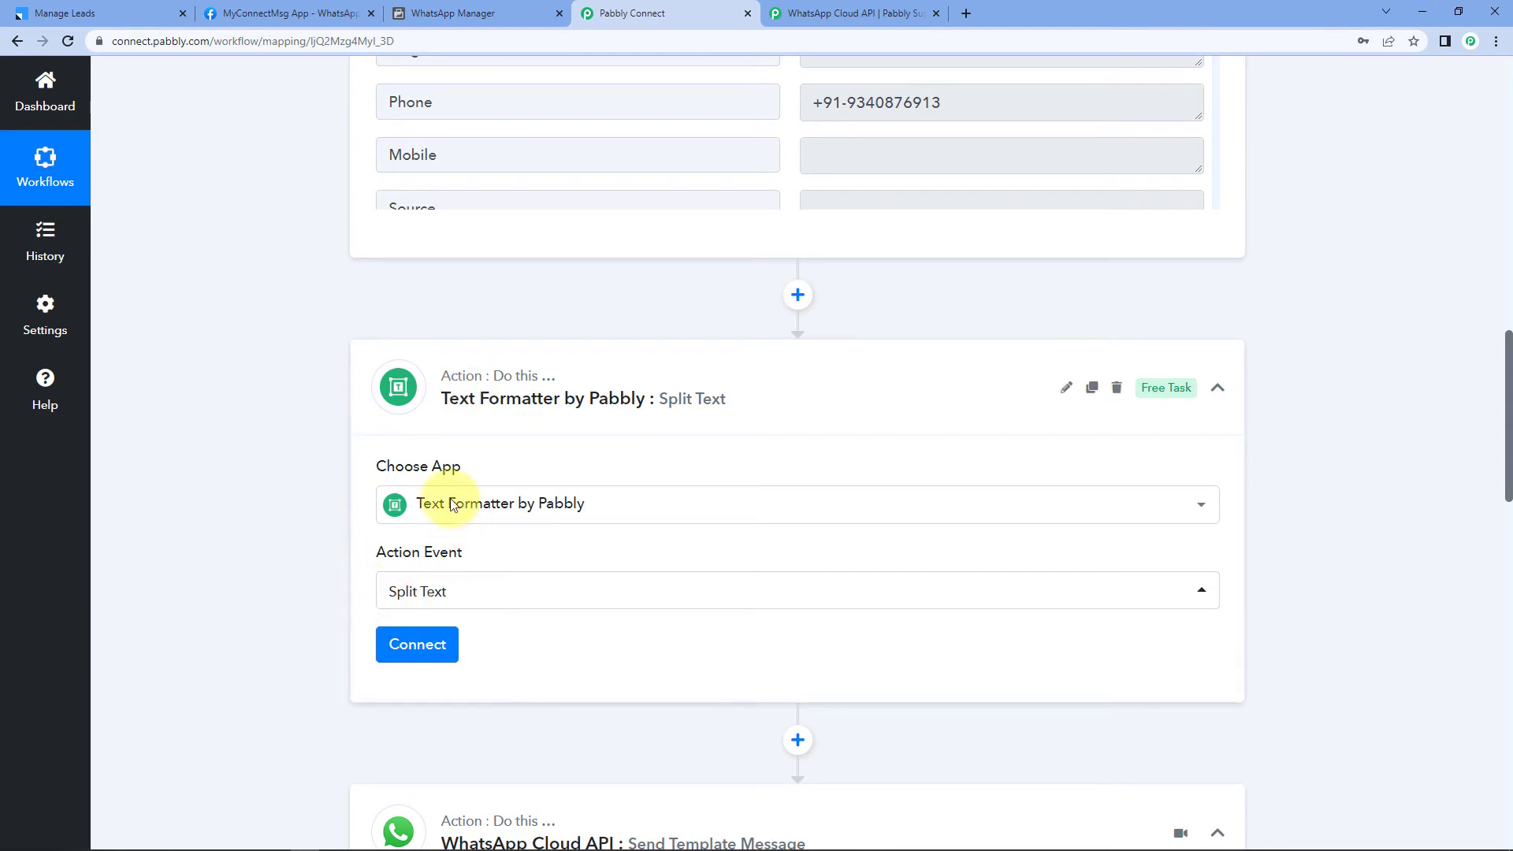
{"action": "left_click", "coordinate": [432, 646]}
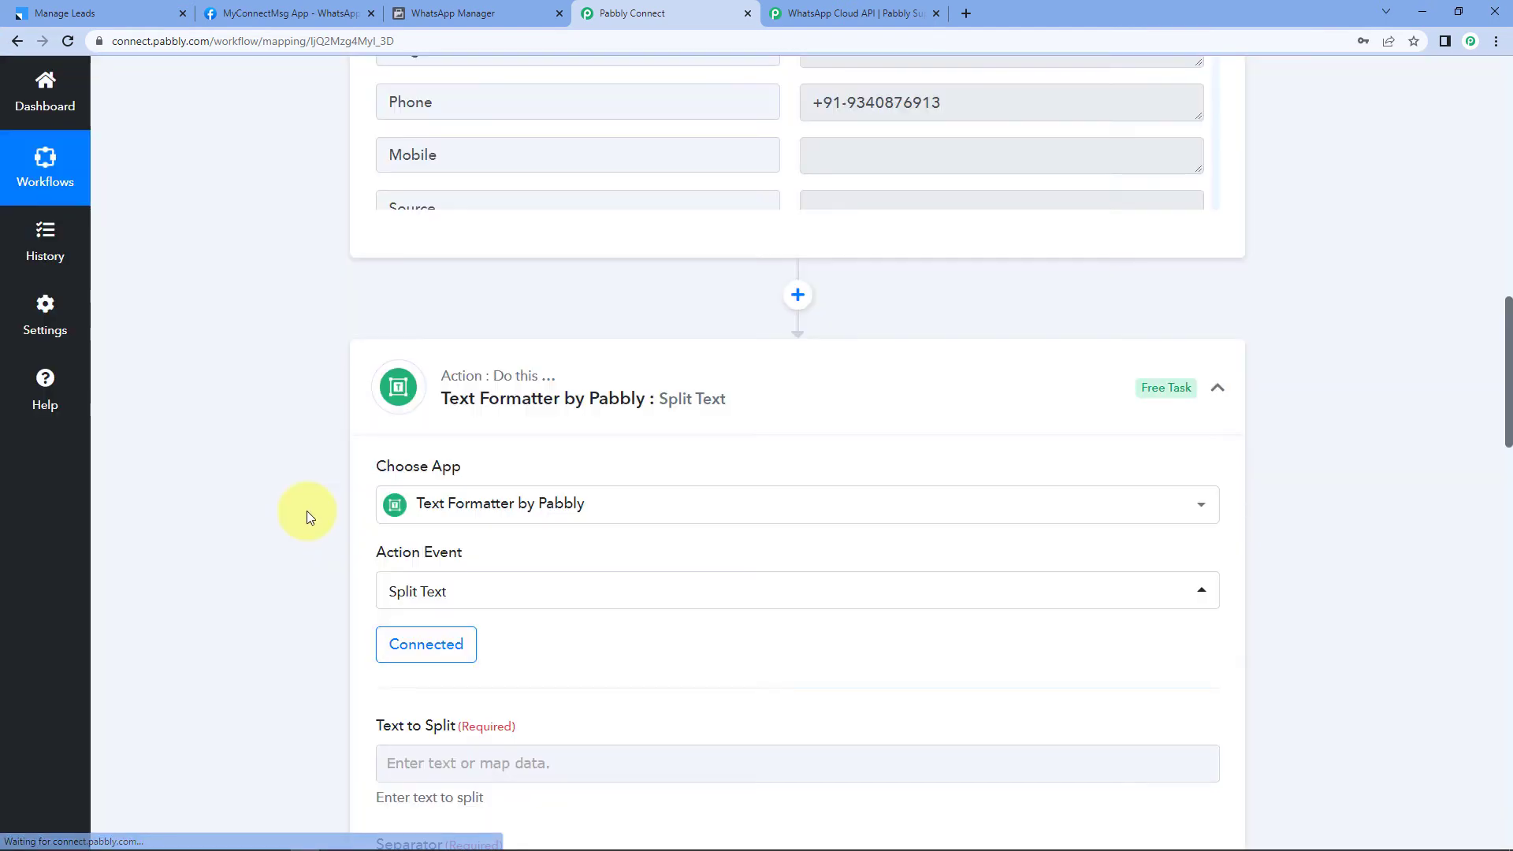
Step: Map the LeadSquared New Lead Phone field into Text to Split
{"action": "scroll", "coordinate": [305, 511], "scroll_direction": "down", "scroll_amount": 3}
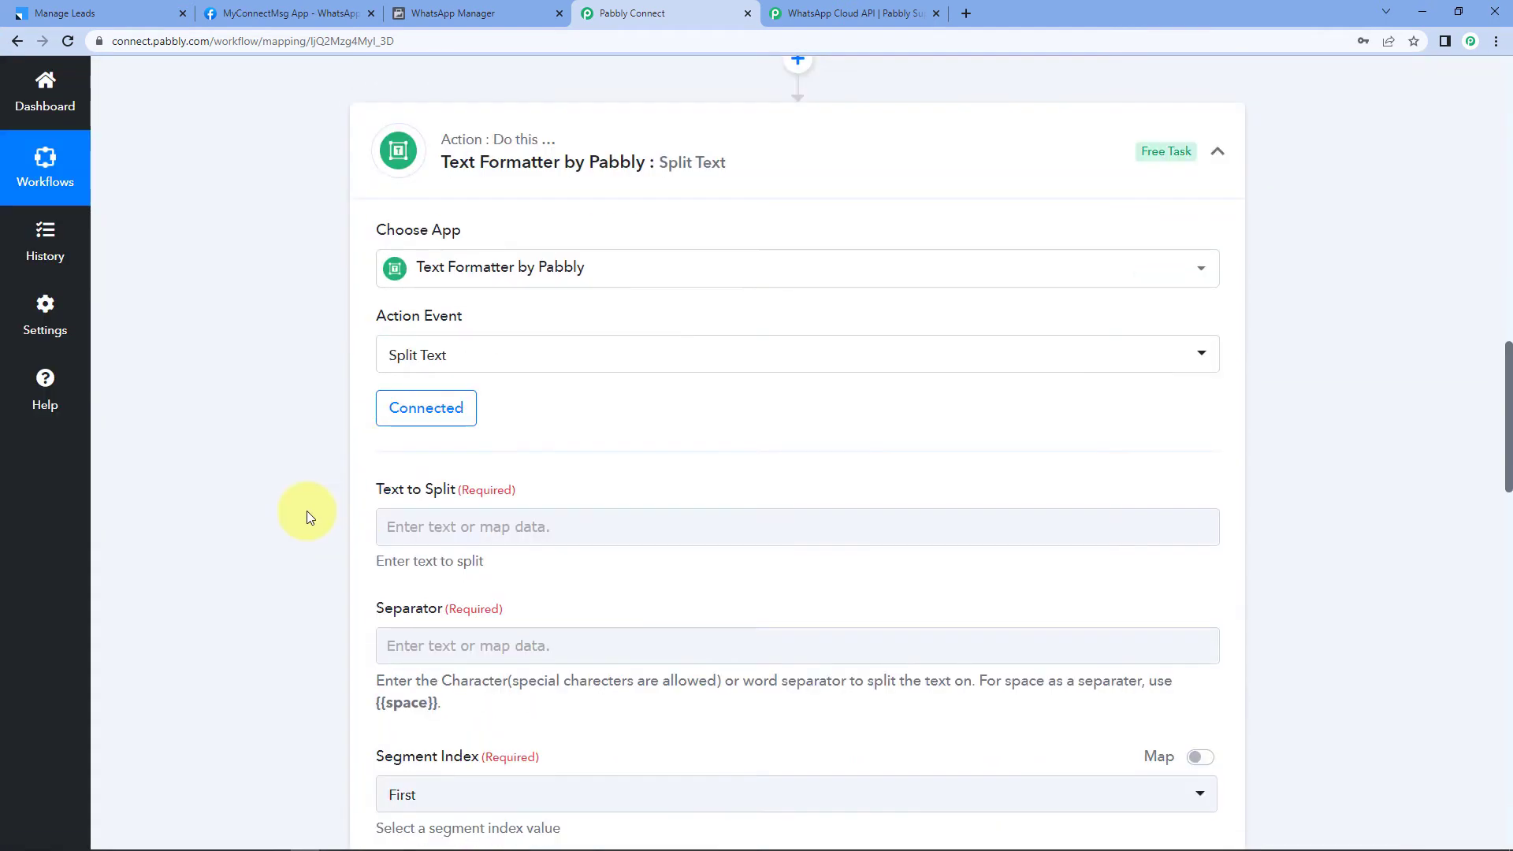
{"action": "scroll", "coordinate": [306, 517], "scroll_direction": "down", "scroll_amount": 3}
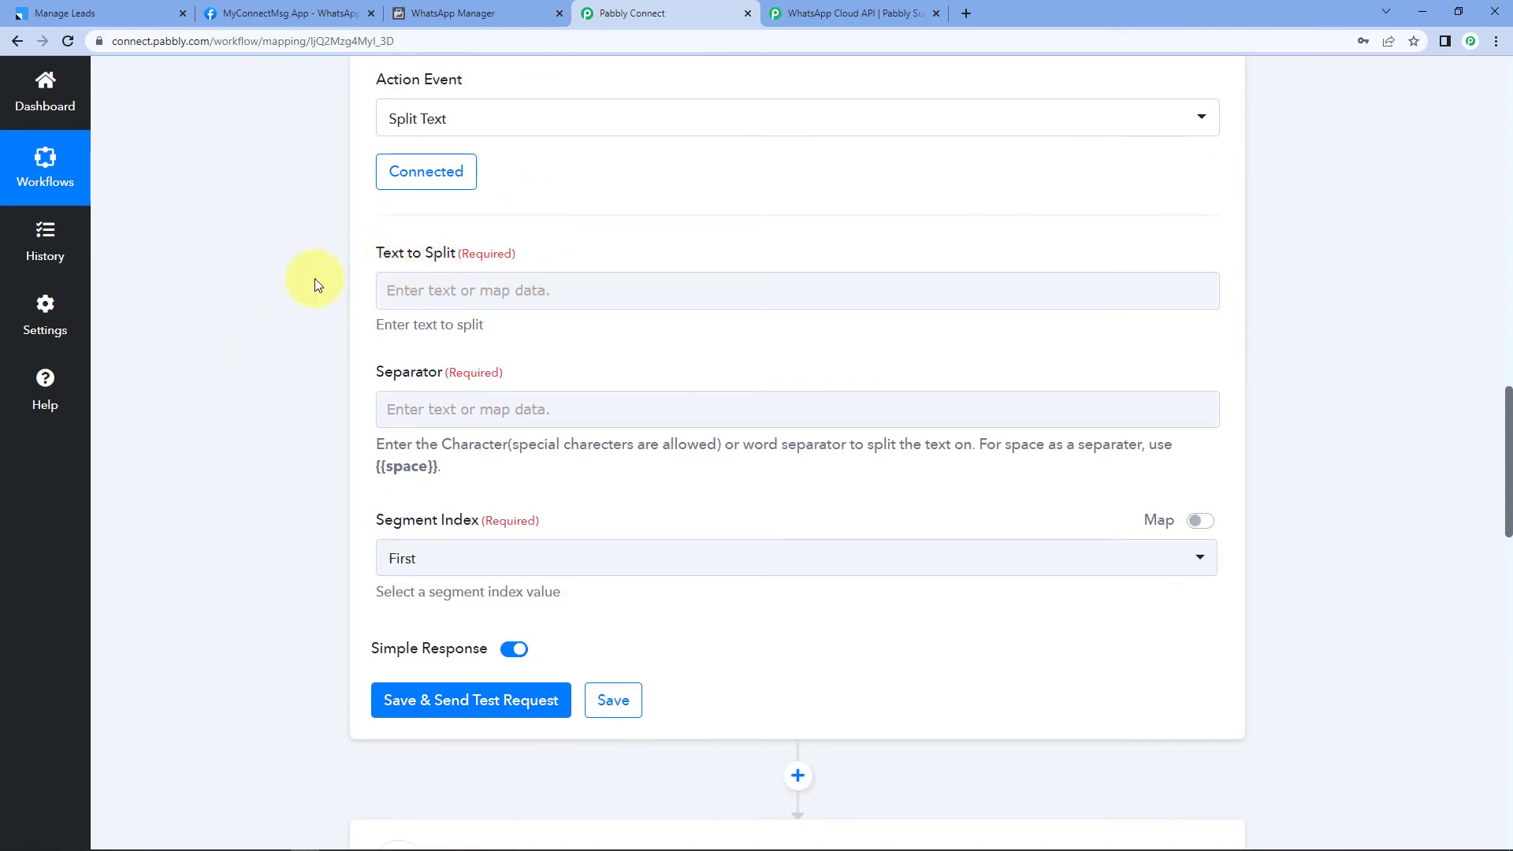
{"action": "scroll", "coordinate": [660, 233], "scroll_direction": "up", "scroll_amount": 7}
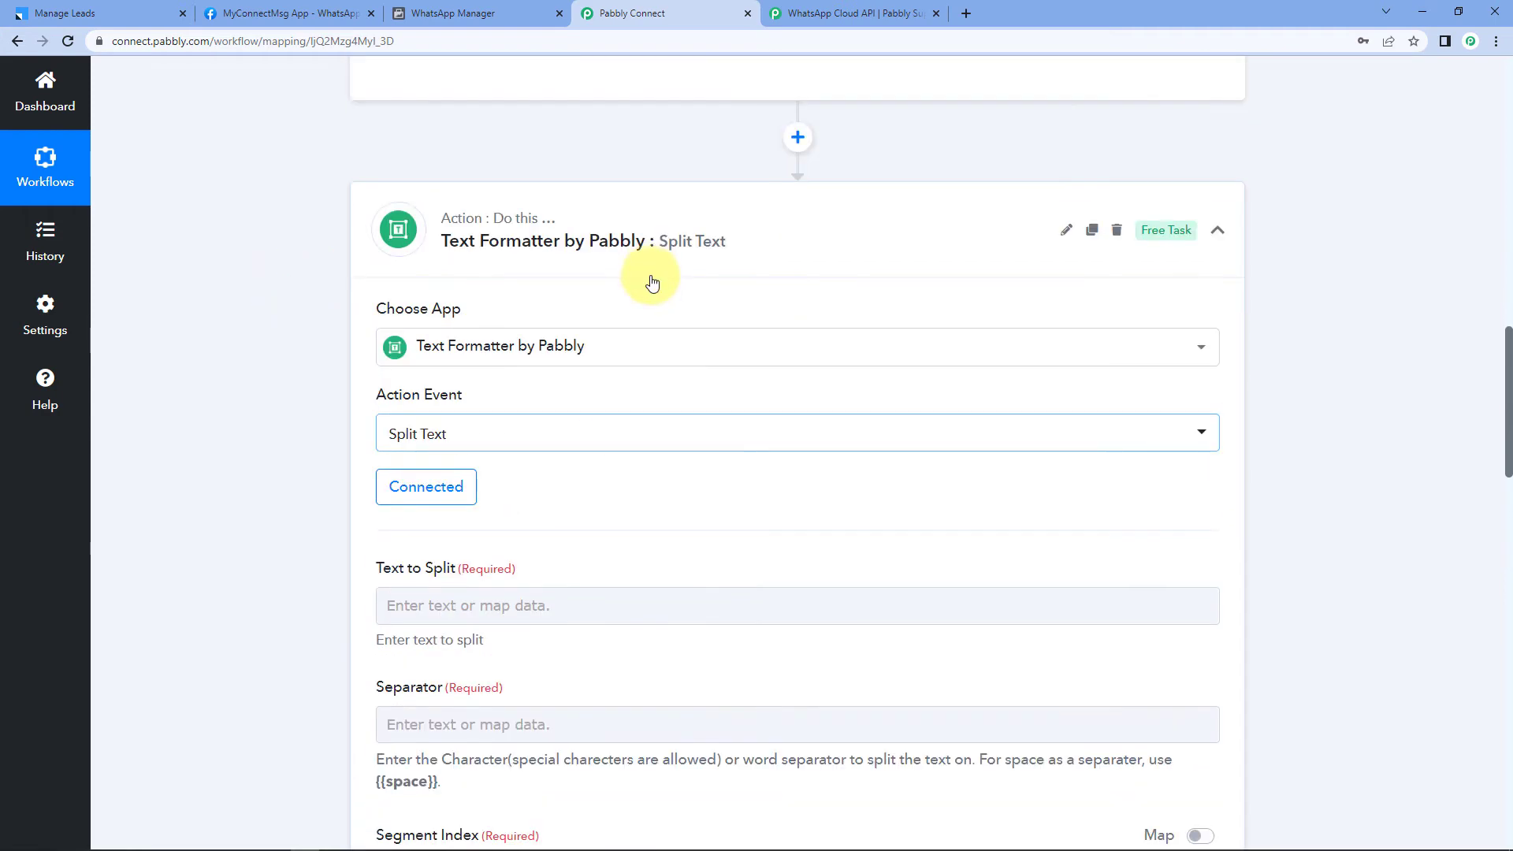
{"action": "left_click_drag", "start_coordinate": [990, 185], "coordinate": [770, 186]}
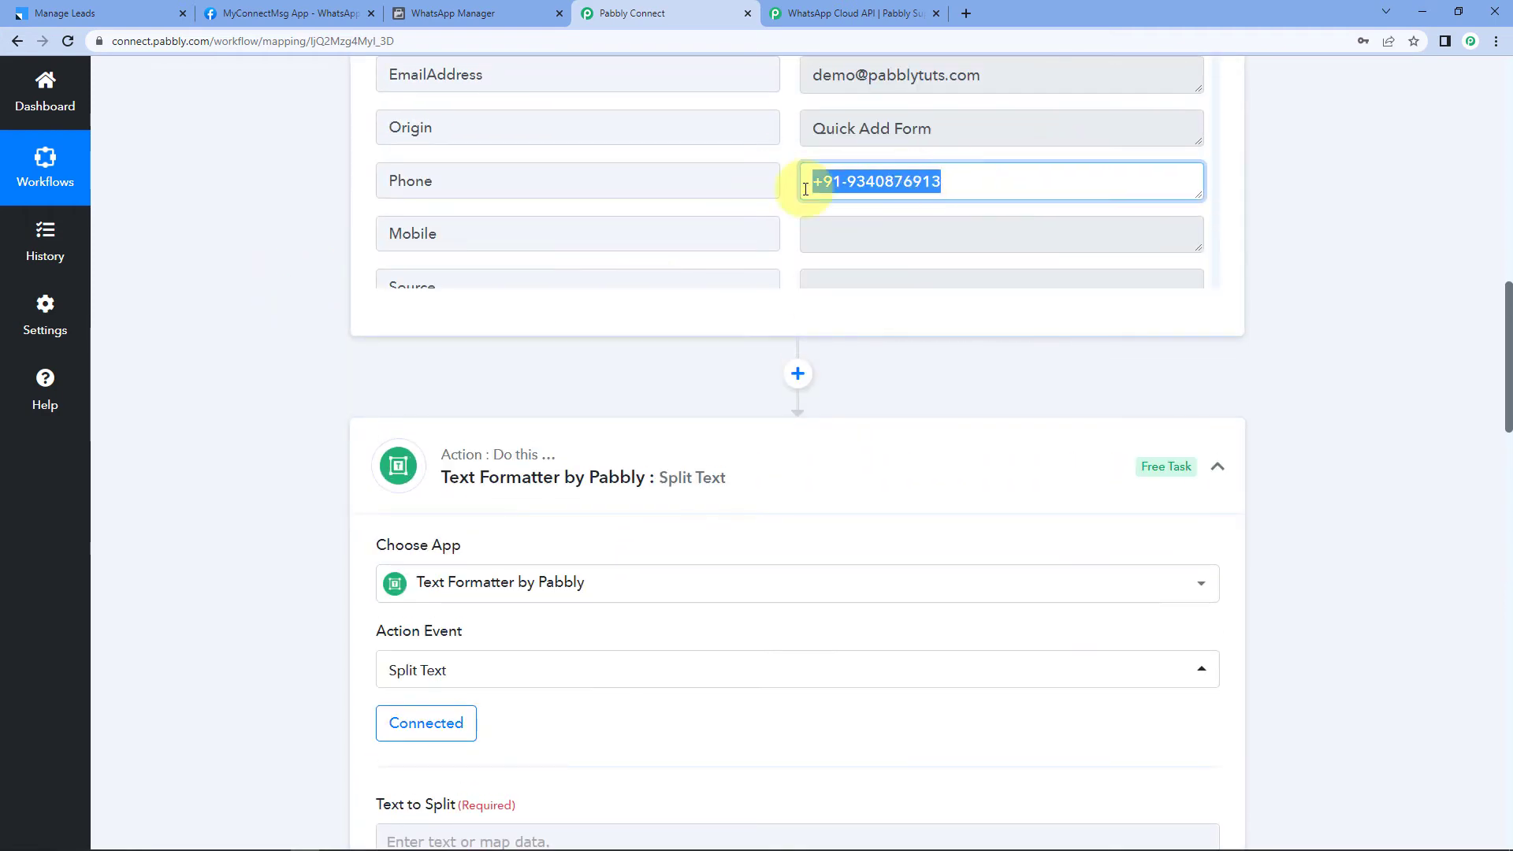
{"action": "scroll", "coordinate": [306, 281], "scroll_direction": "down", "scroll_amount": 7}
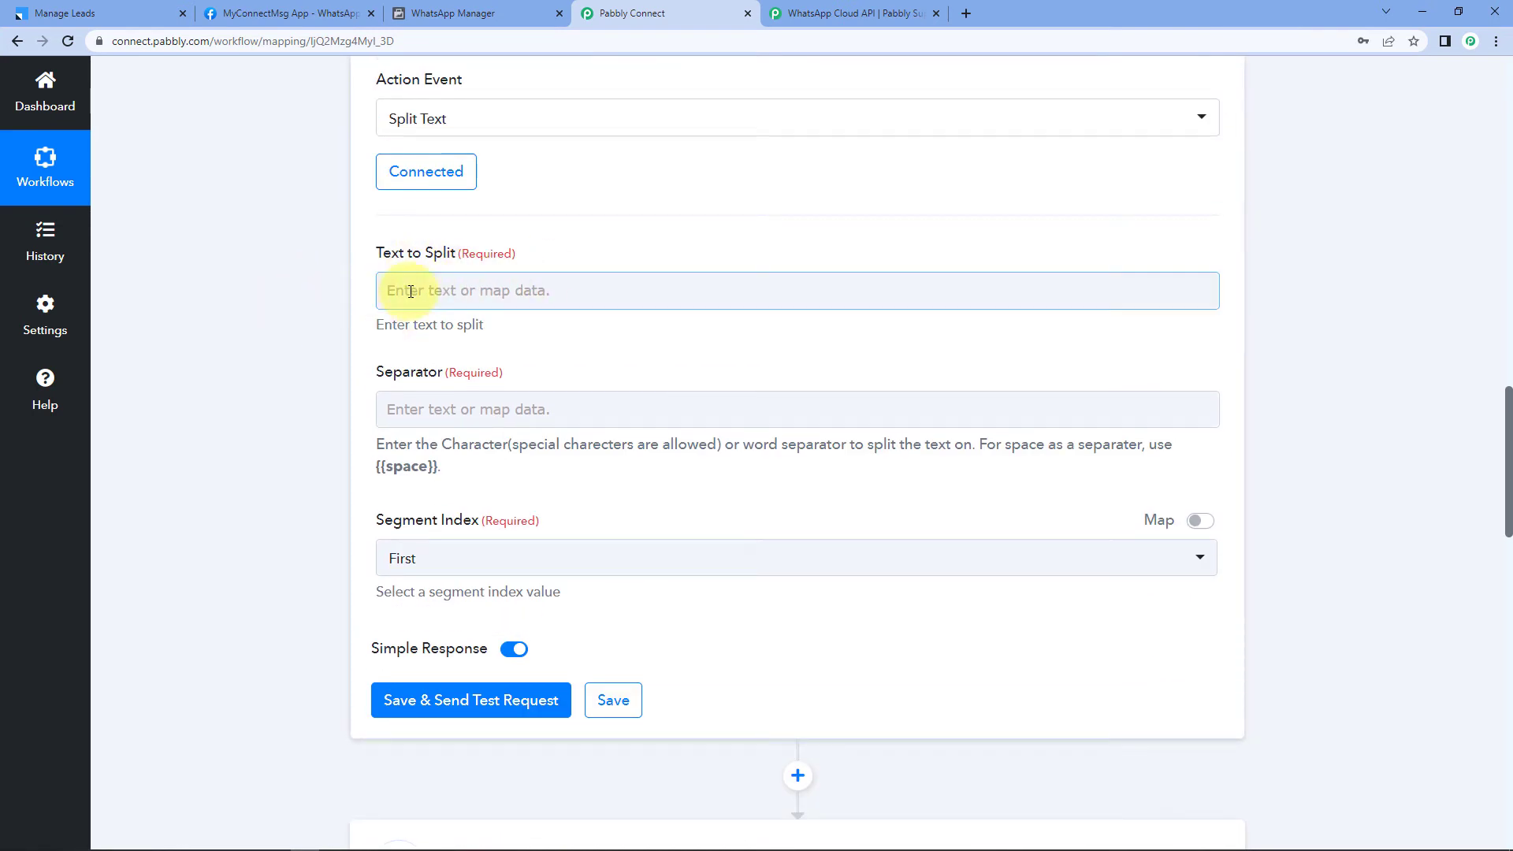
{"action": "left_click", "coordinate": [399, 290]}
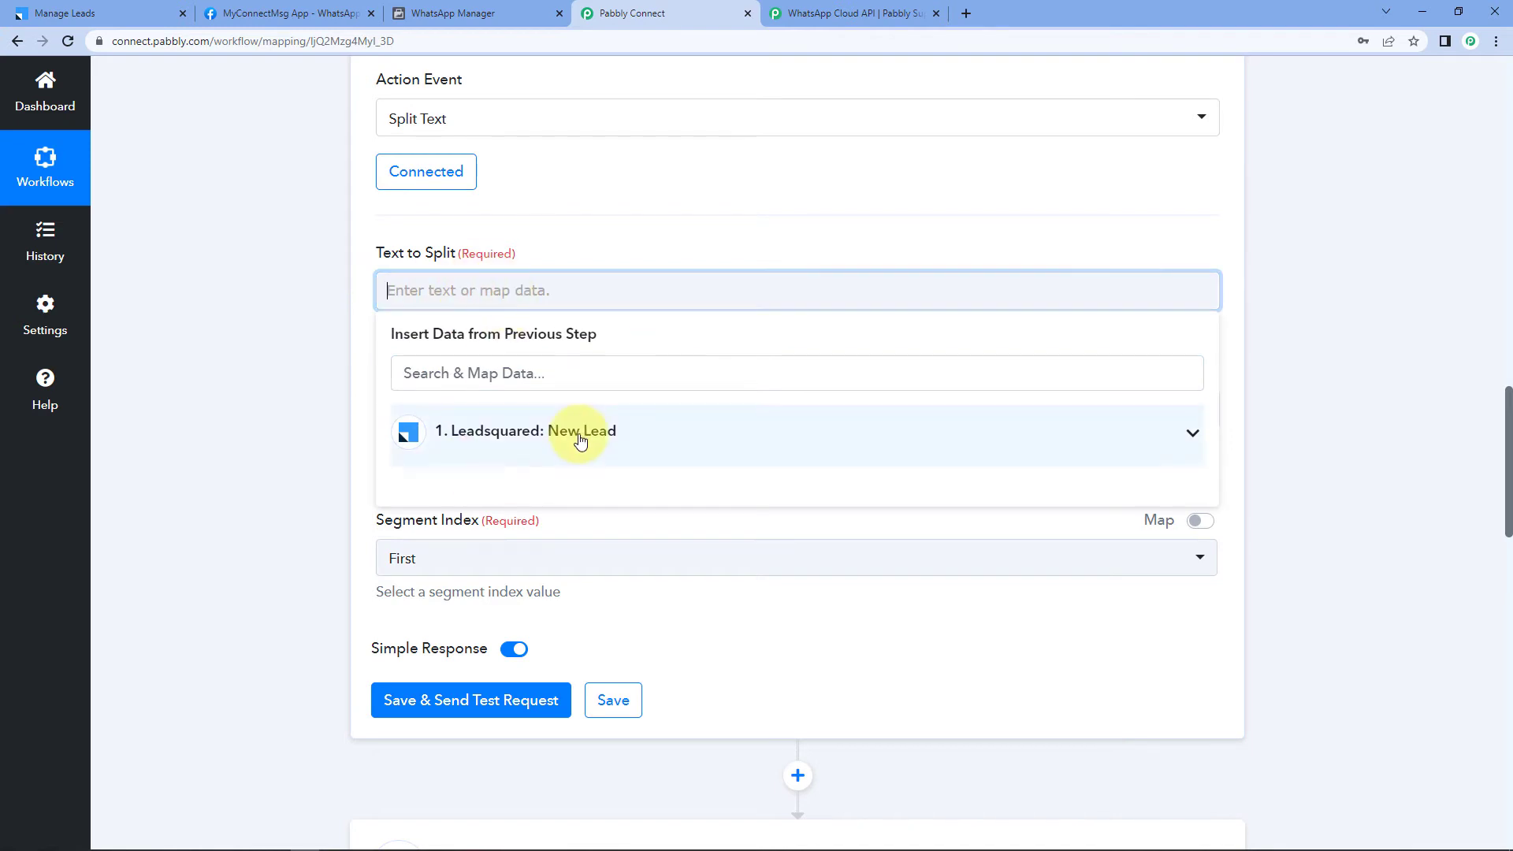
{"action": "left_click", "coordinate": [581, 439]}
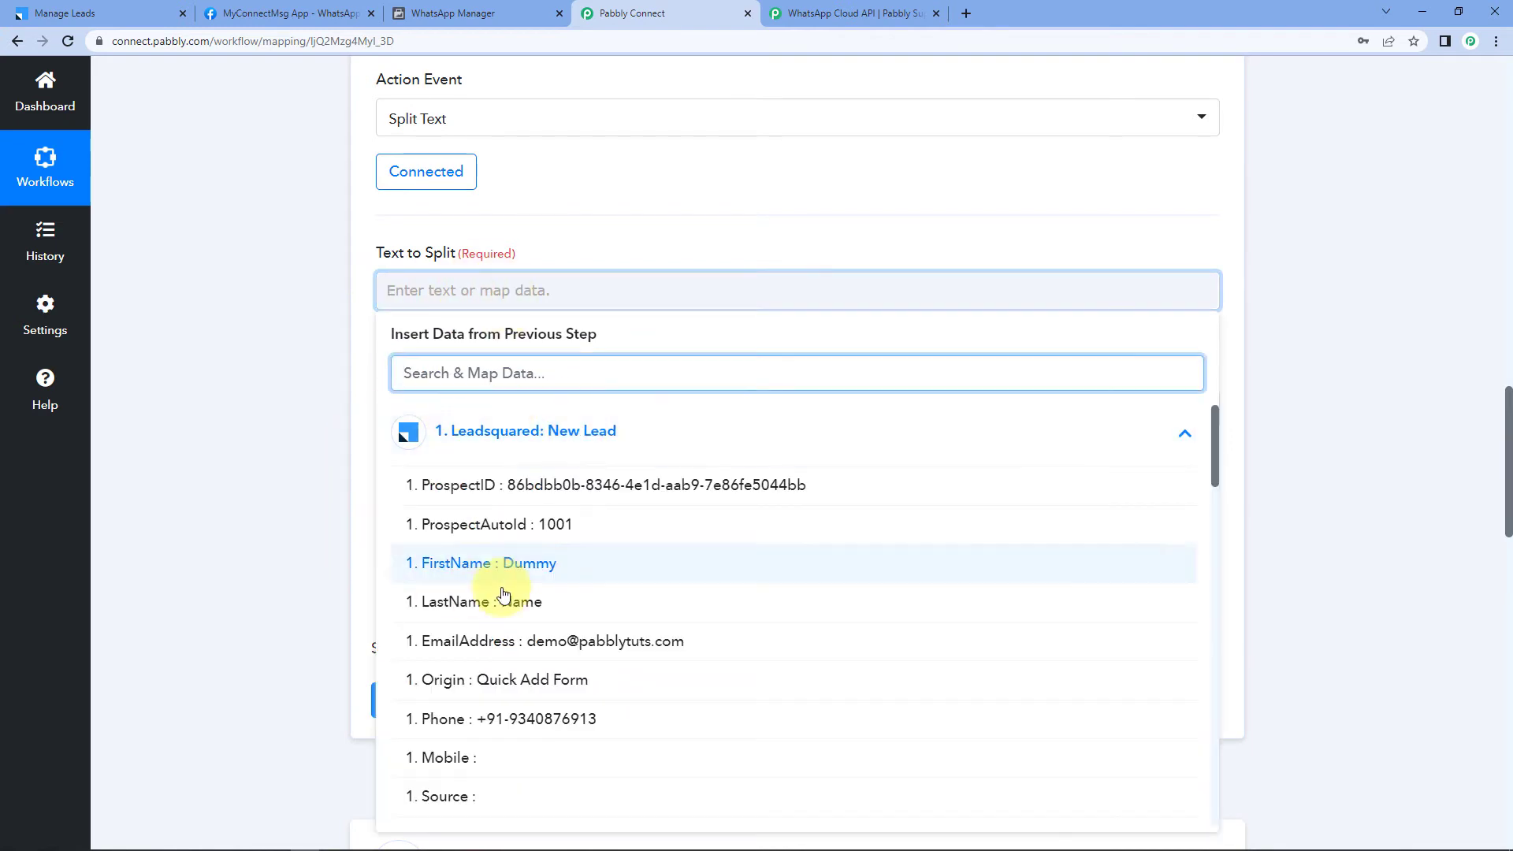
{"action": "left_click", "coordinate": [484, 727]}
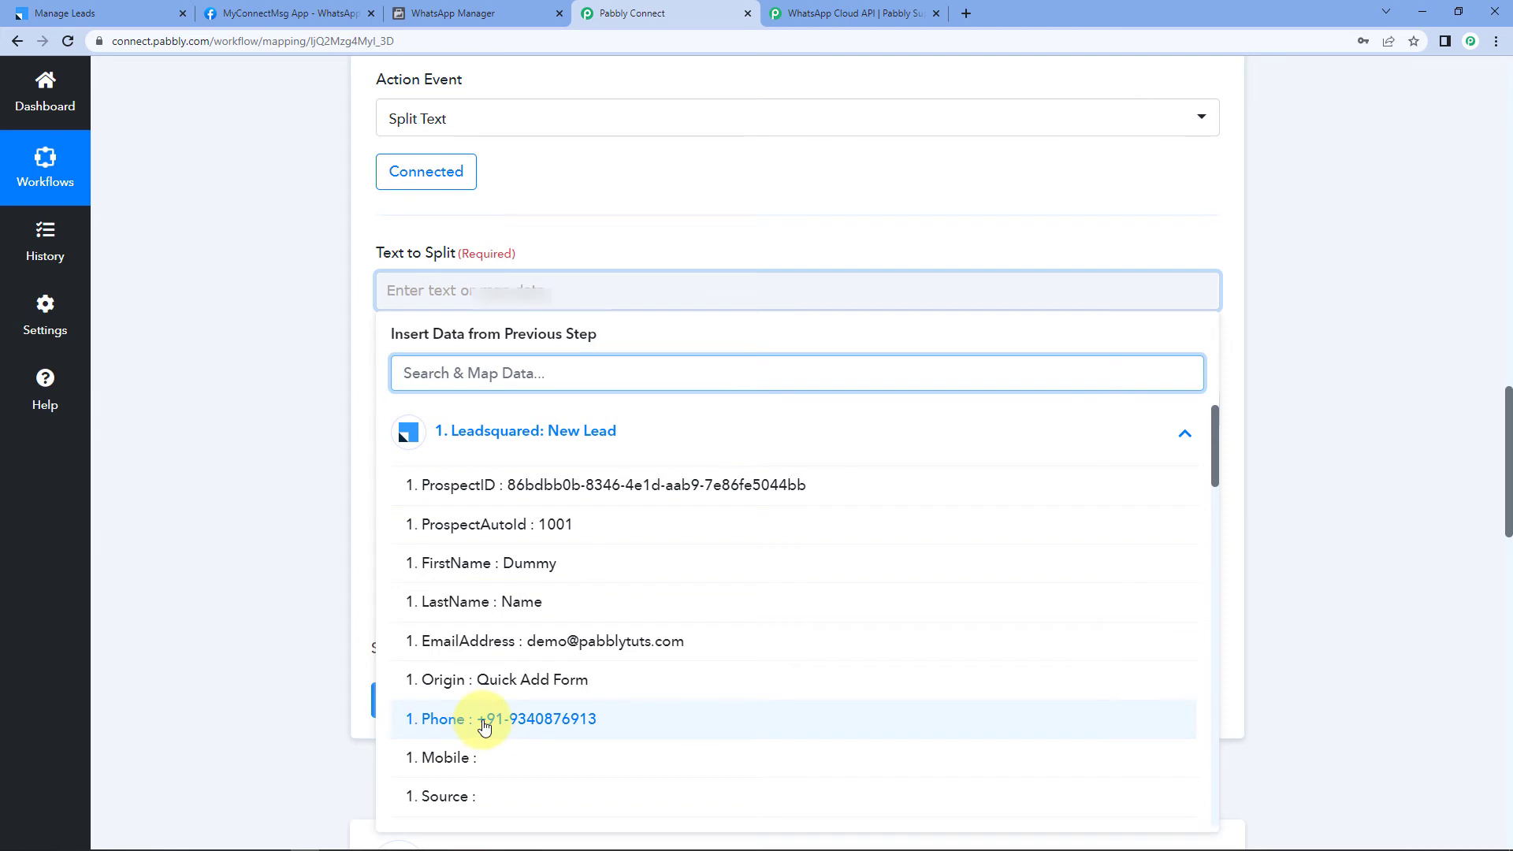
{"action": "left_click", "coordinate": [296, 423]}
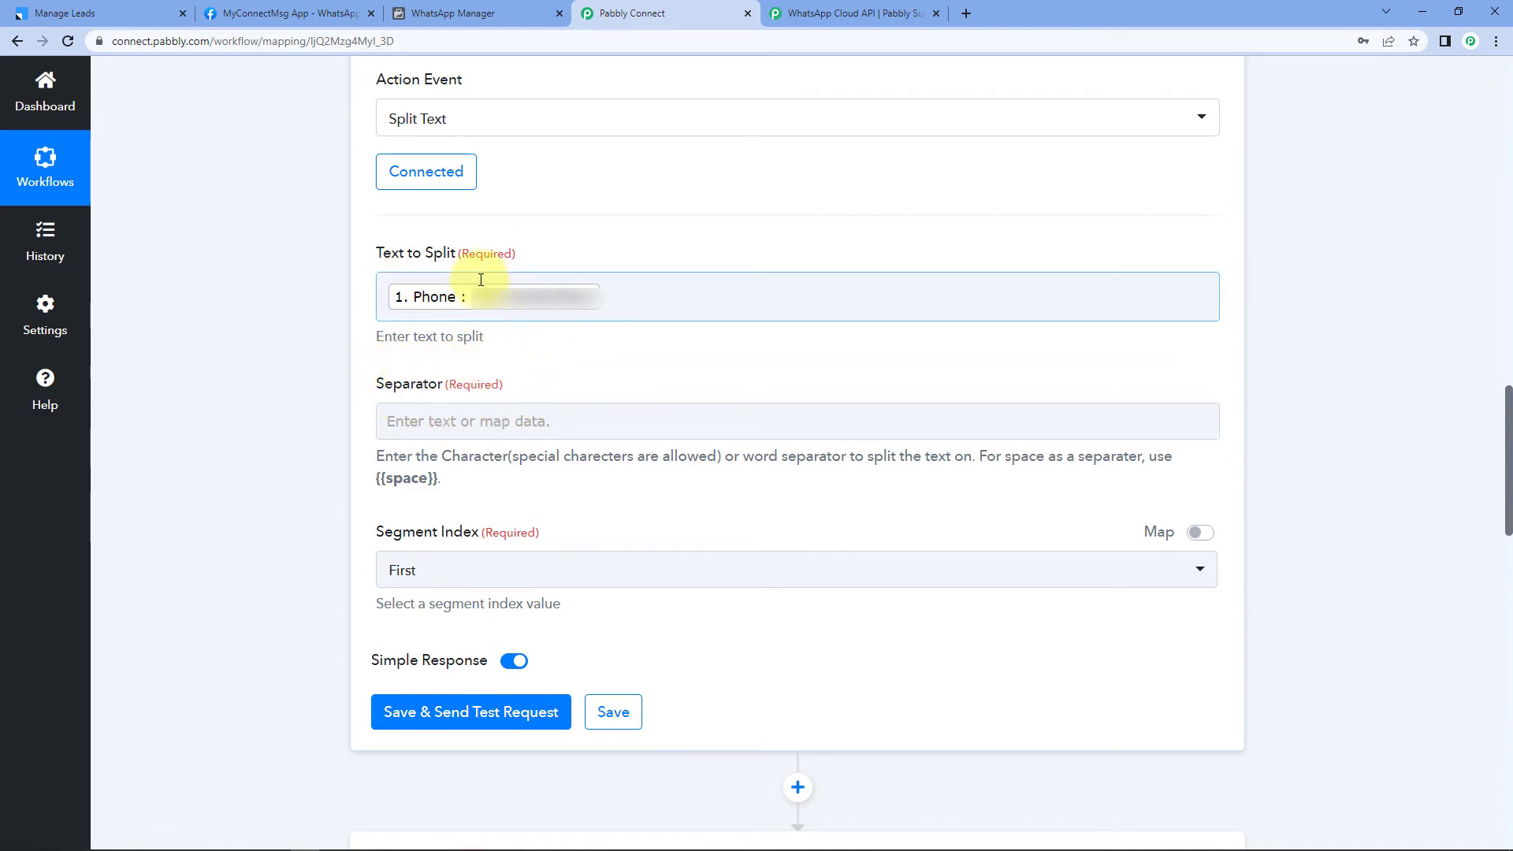
Step: Set the separator to + and the segment index to All
{"action": "left_click", "coordinate": [429, 430]}
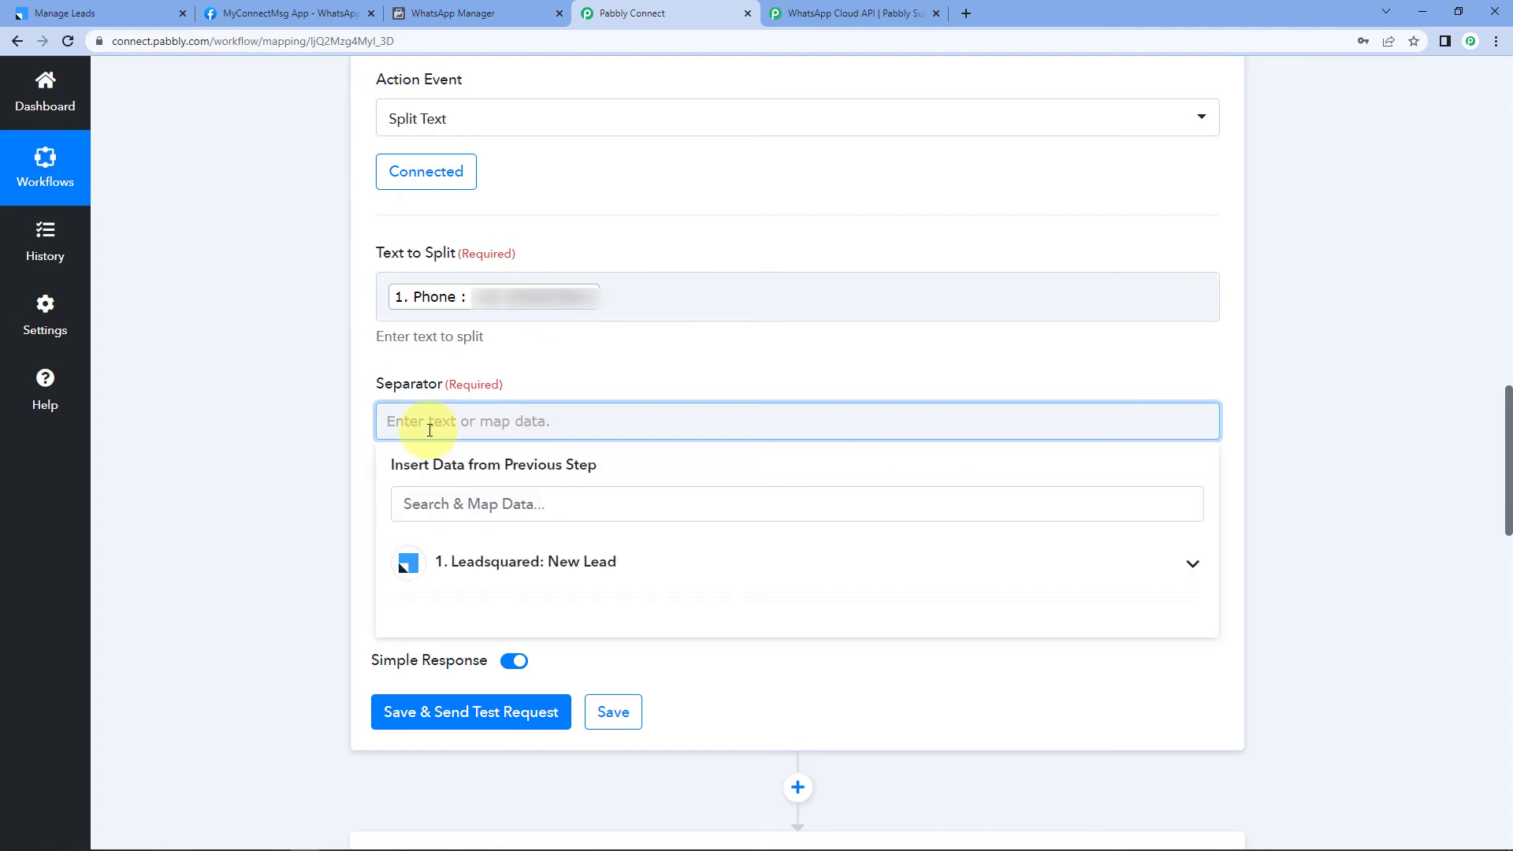
{"action": "type", "text": "+"}
{"action": "left_click", "coordinate": [309, 461]}
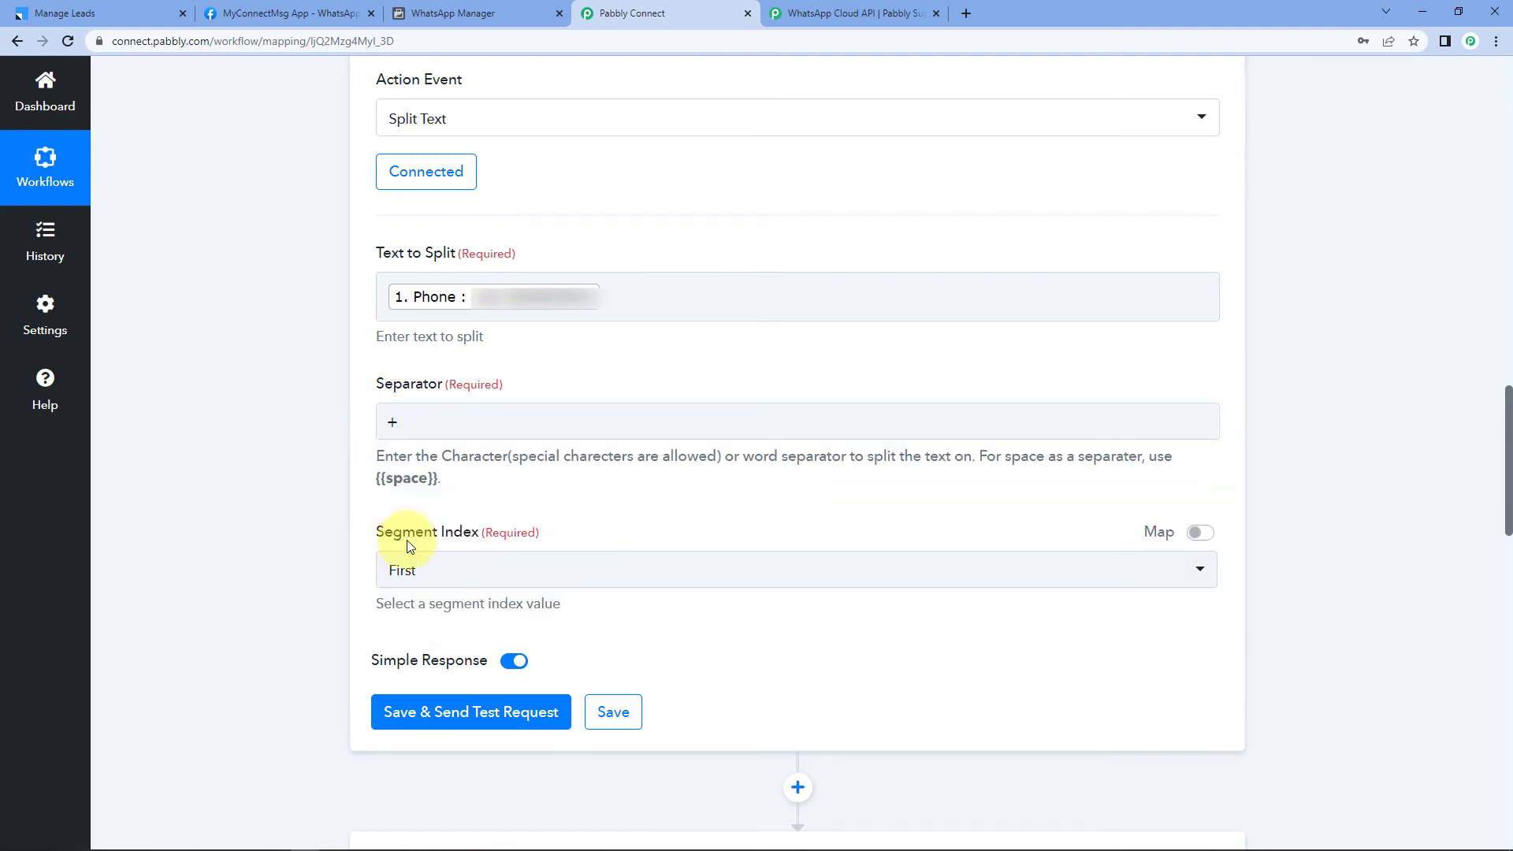
{"action": "left_click", "coordinate": [439, 571]}
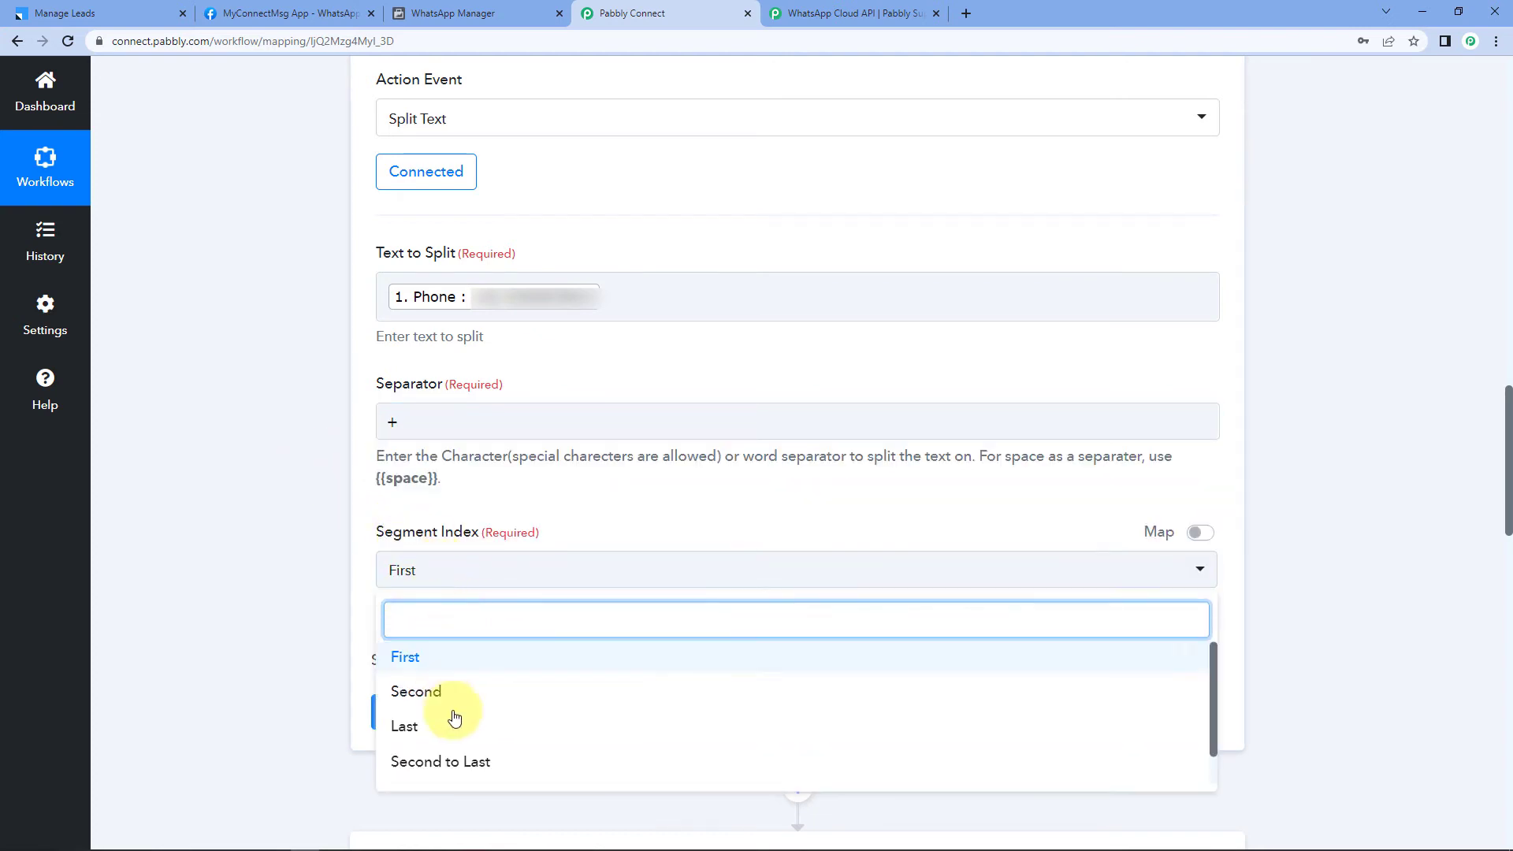
{"action": "scroll", "coordinate": [437, 733], "scroll_direction": "down", "scroll_amount": 1}
{"action": "left_click", "coordinate": [410, 760]}
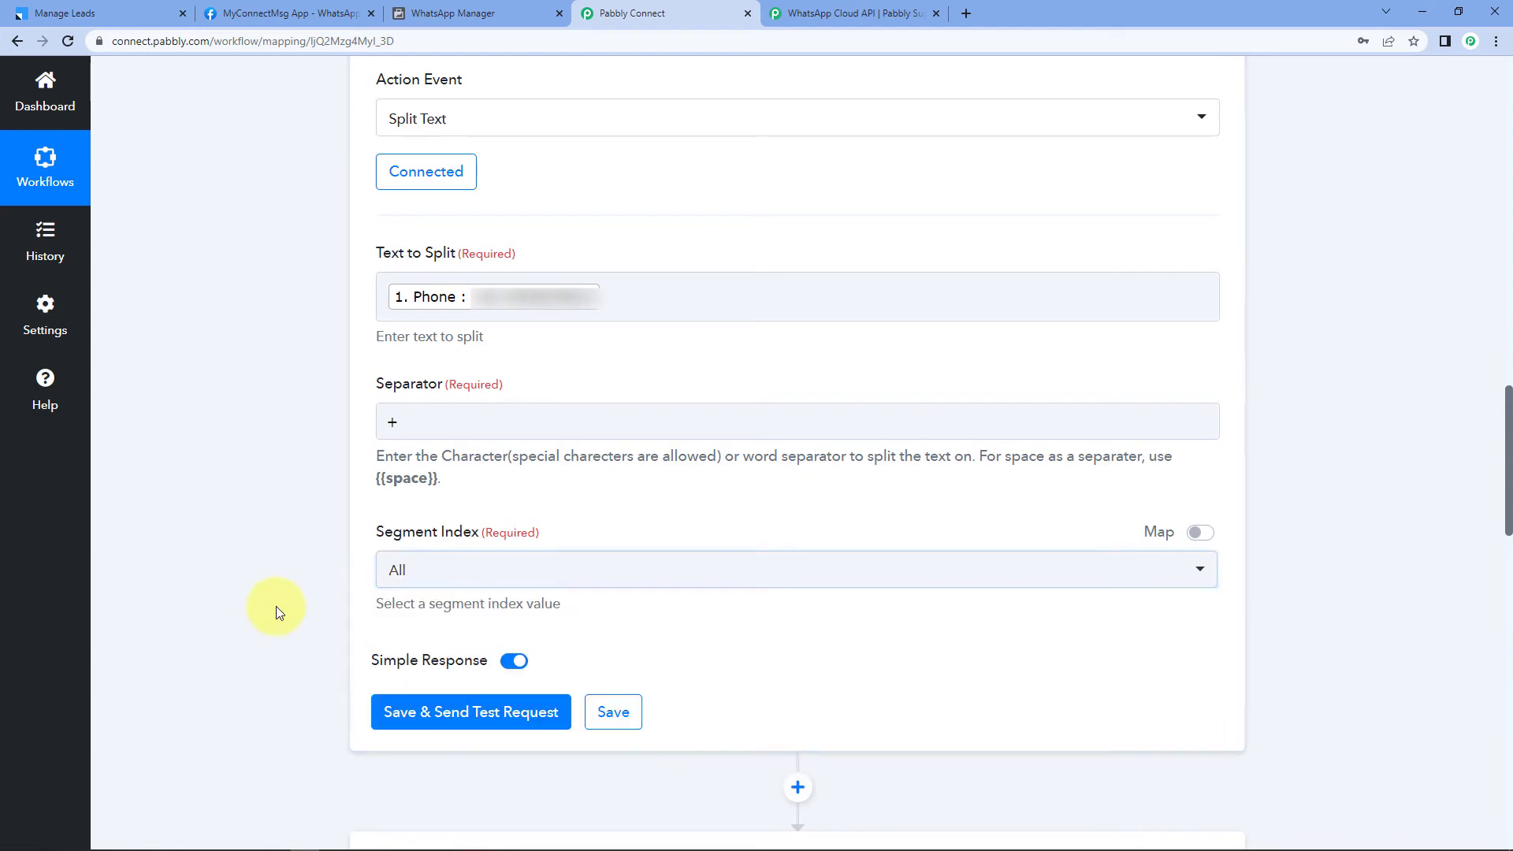
Step: Save and test Split Text, confirming Result 1 holds the phone number without the plus sign
{"action": "left_click", "coordinate": [472, 714]}
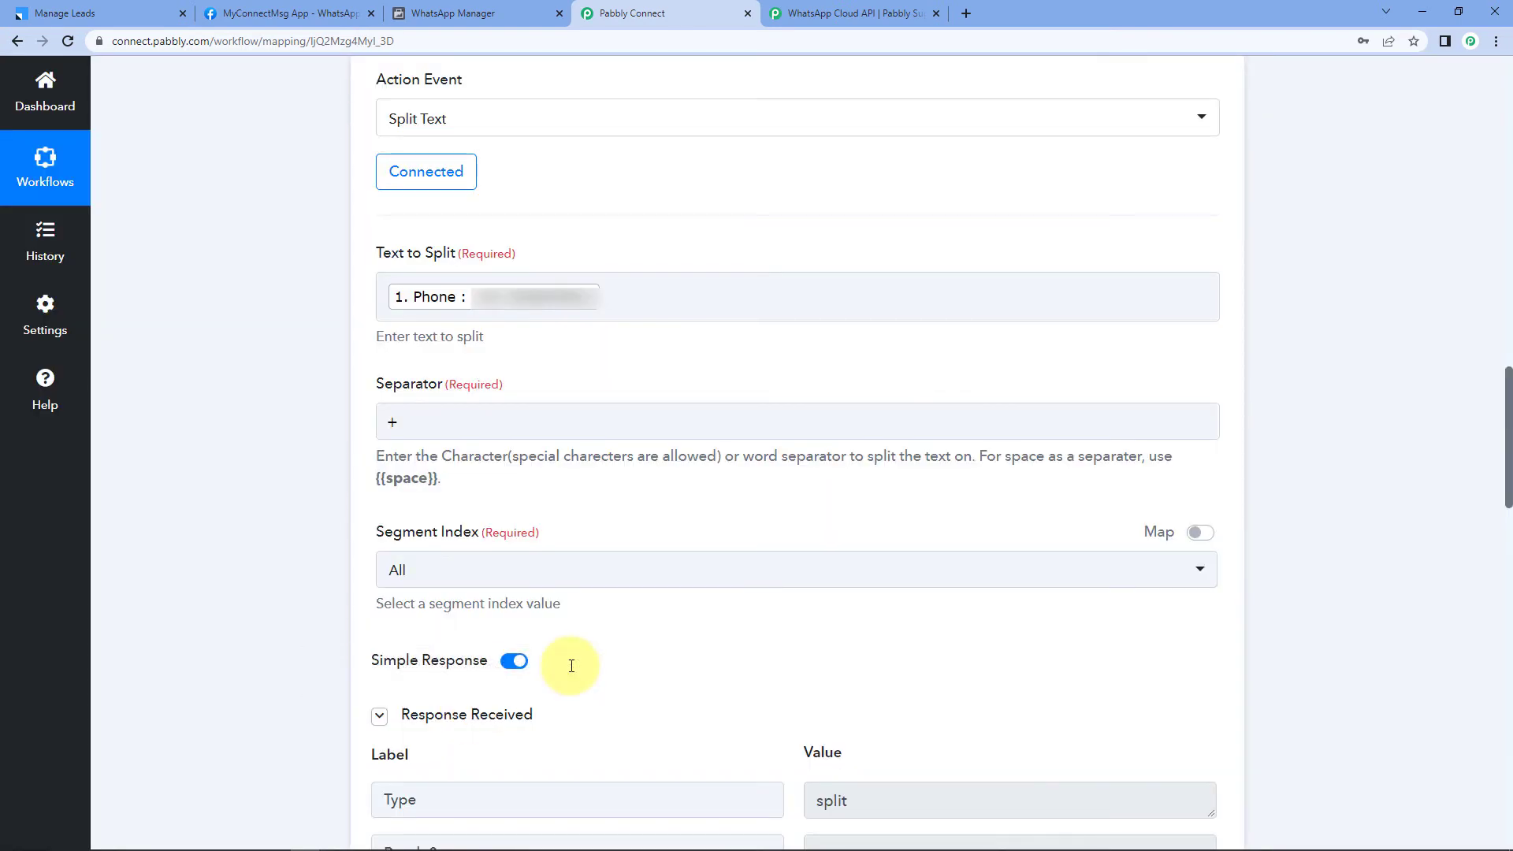
{"action": "scroll", "coordinate": [286, 615], "scroll_direction": "down", "scroll_amount": 2}
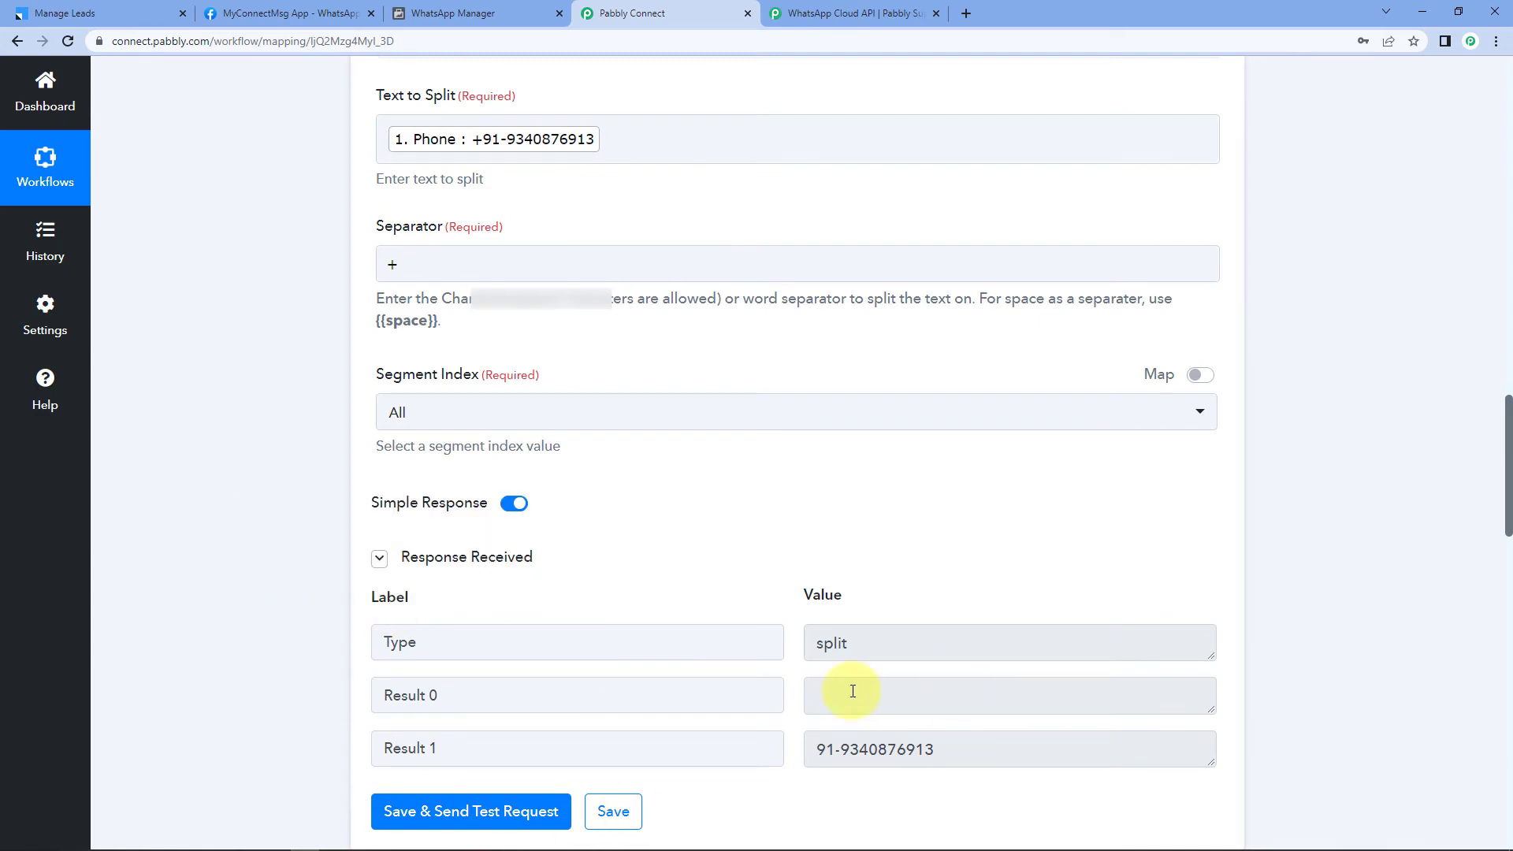
{"action": "left_click_drag", "start_coordinate": [812, 750], "coordinate": [1005, 750]}
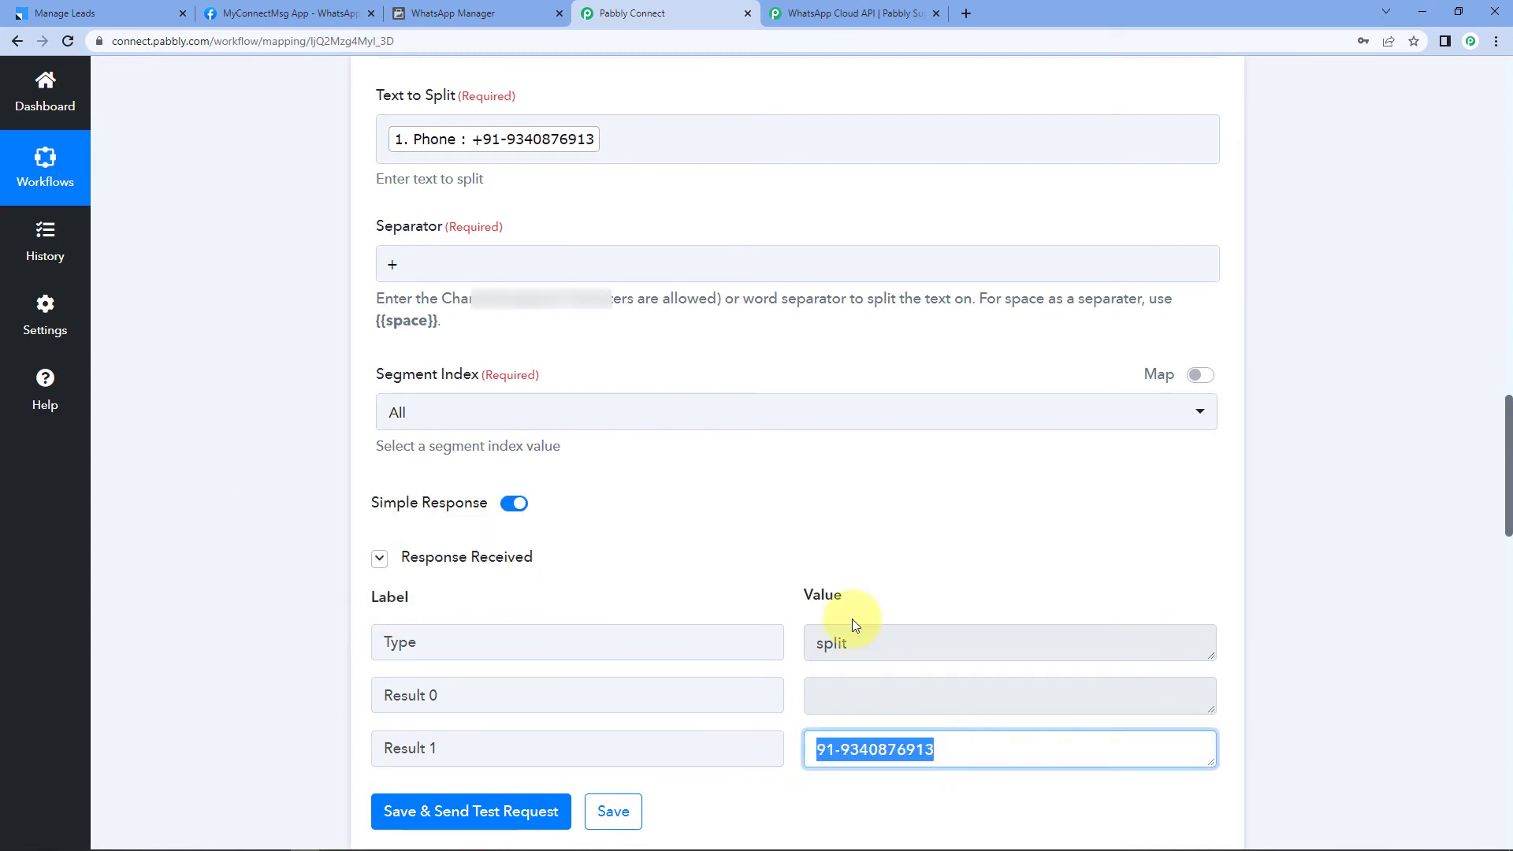
{"action": "left_click", "coordinate": [755, 579]}
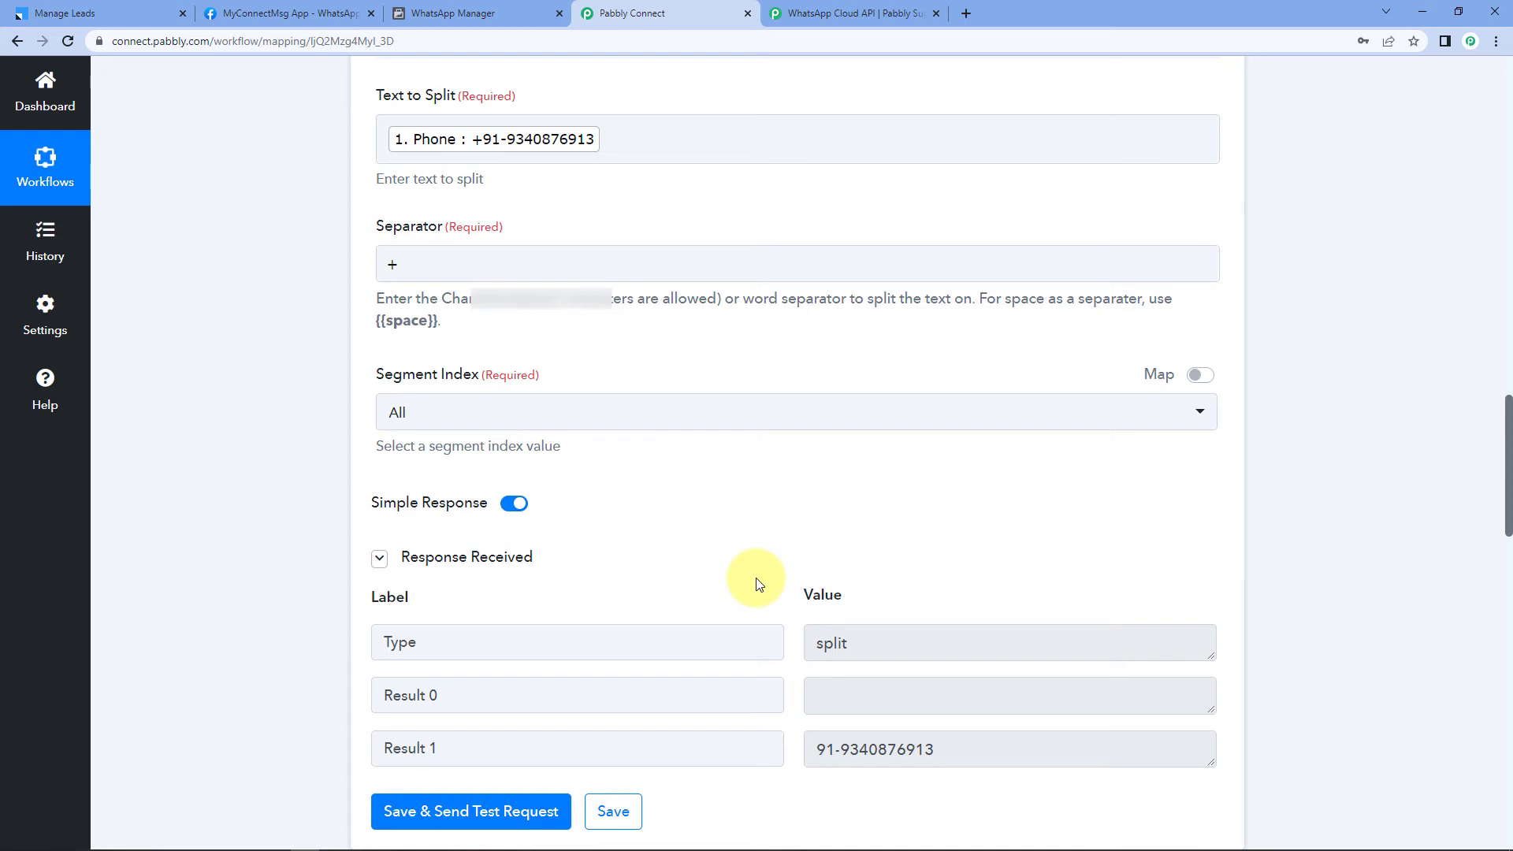
{"action": "left_click", "coordinate": [461, 263]}
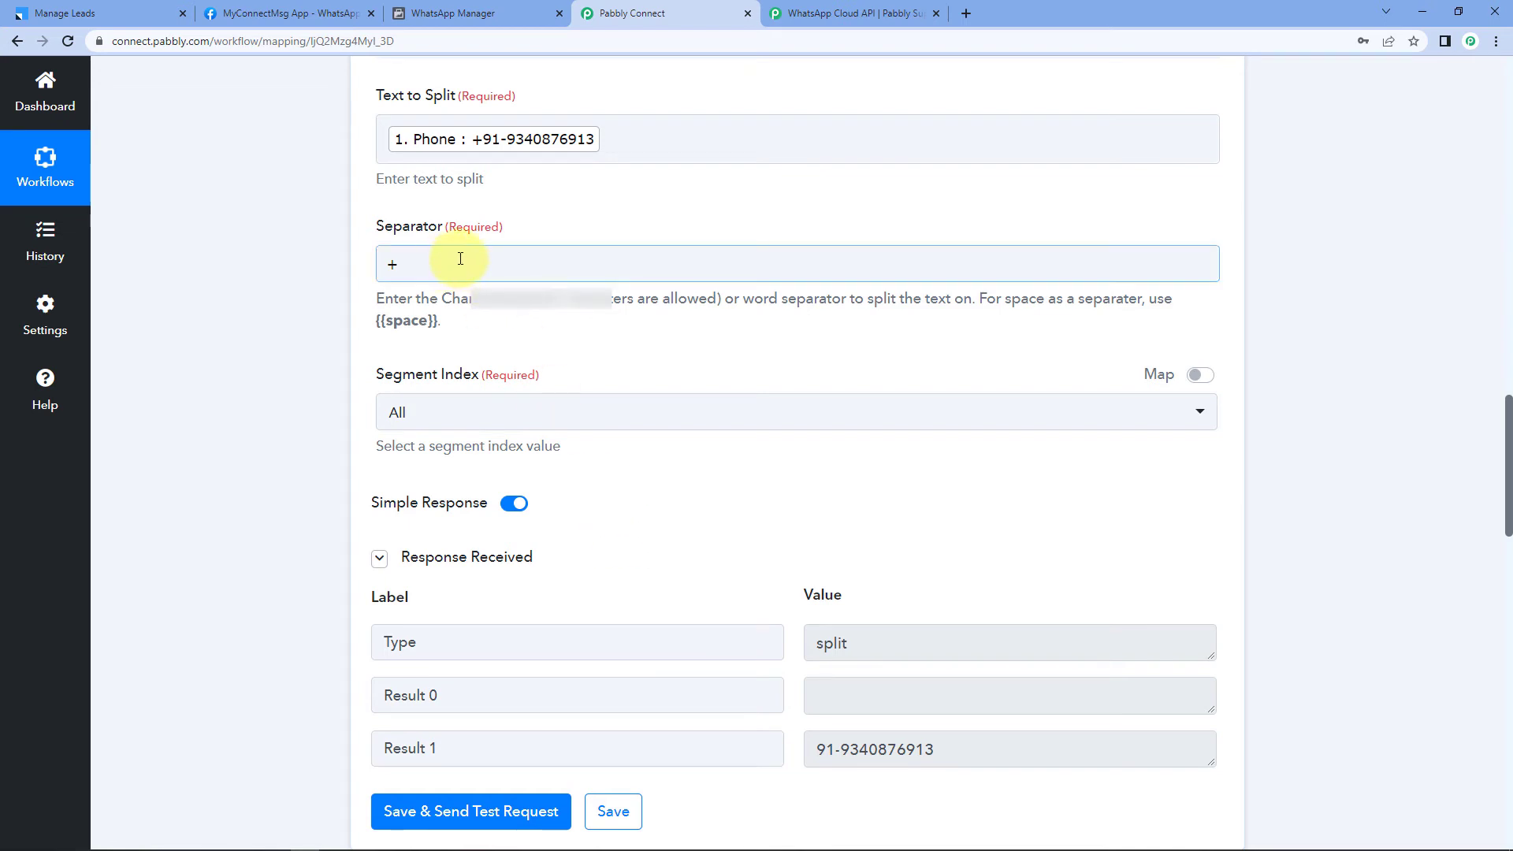
{"action": "left_click_drag", "start_coordinate": [460, 259], "coordinate": [388, 261]}
{"action": "left_click", "coordinate": [335, 258]}
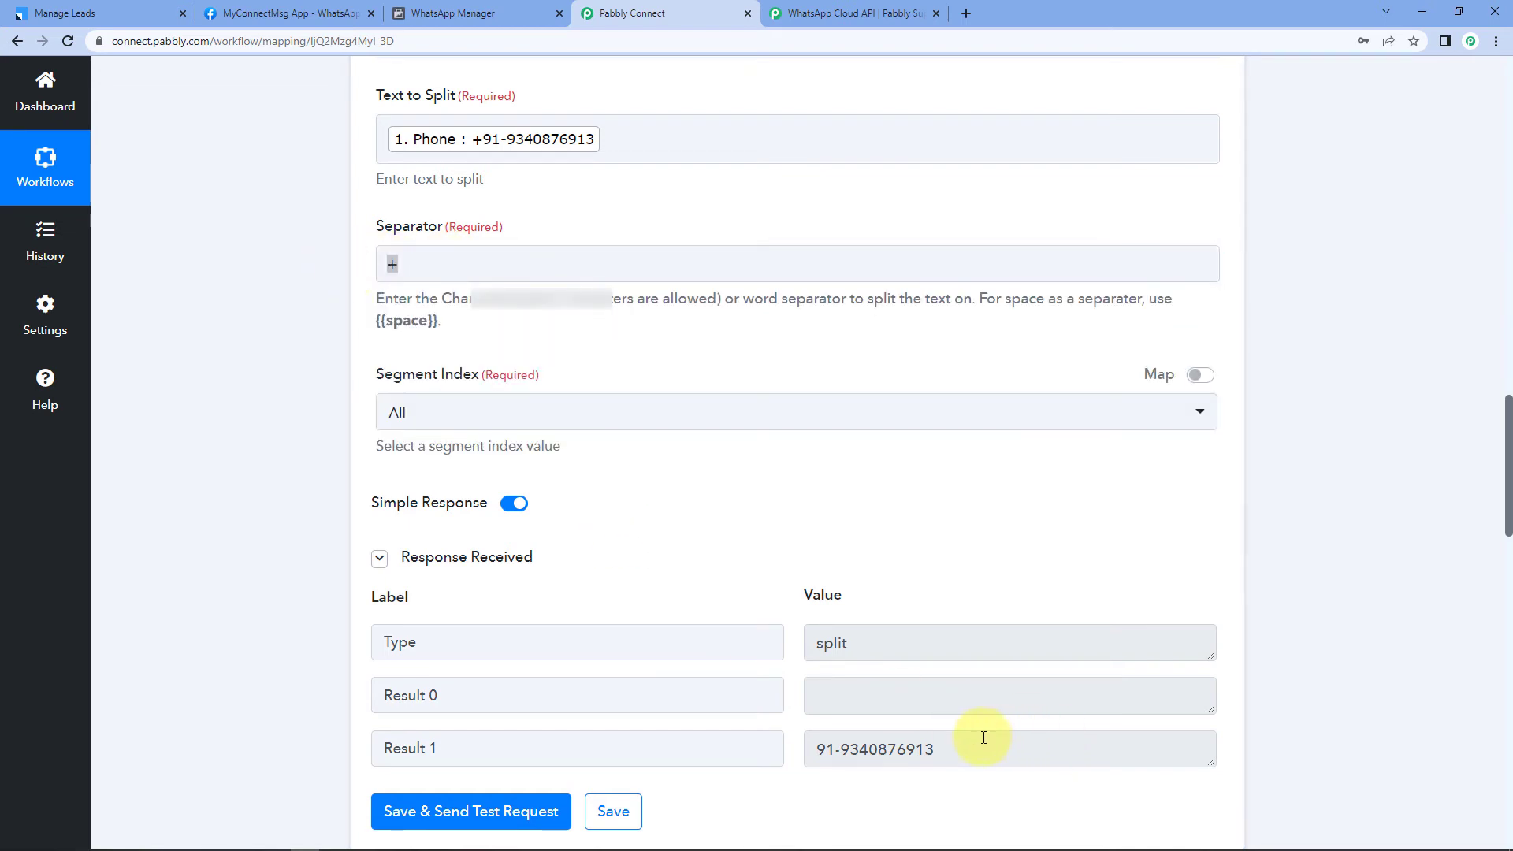
{"action": "left_click", "coordinate": [984, 737]}
{"action": "left_click", "coordinate": [753, 536]}
Step: Refresh the WhatsApp Cloud API connection on the action and save it
{"action": "scroll", "coordinate": [793, 505], "scroll_direction": "down", "scroll_amount": 8}
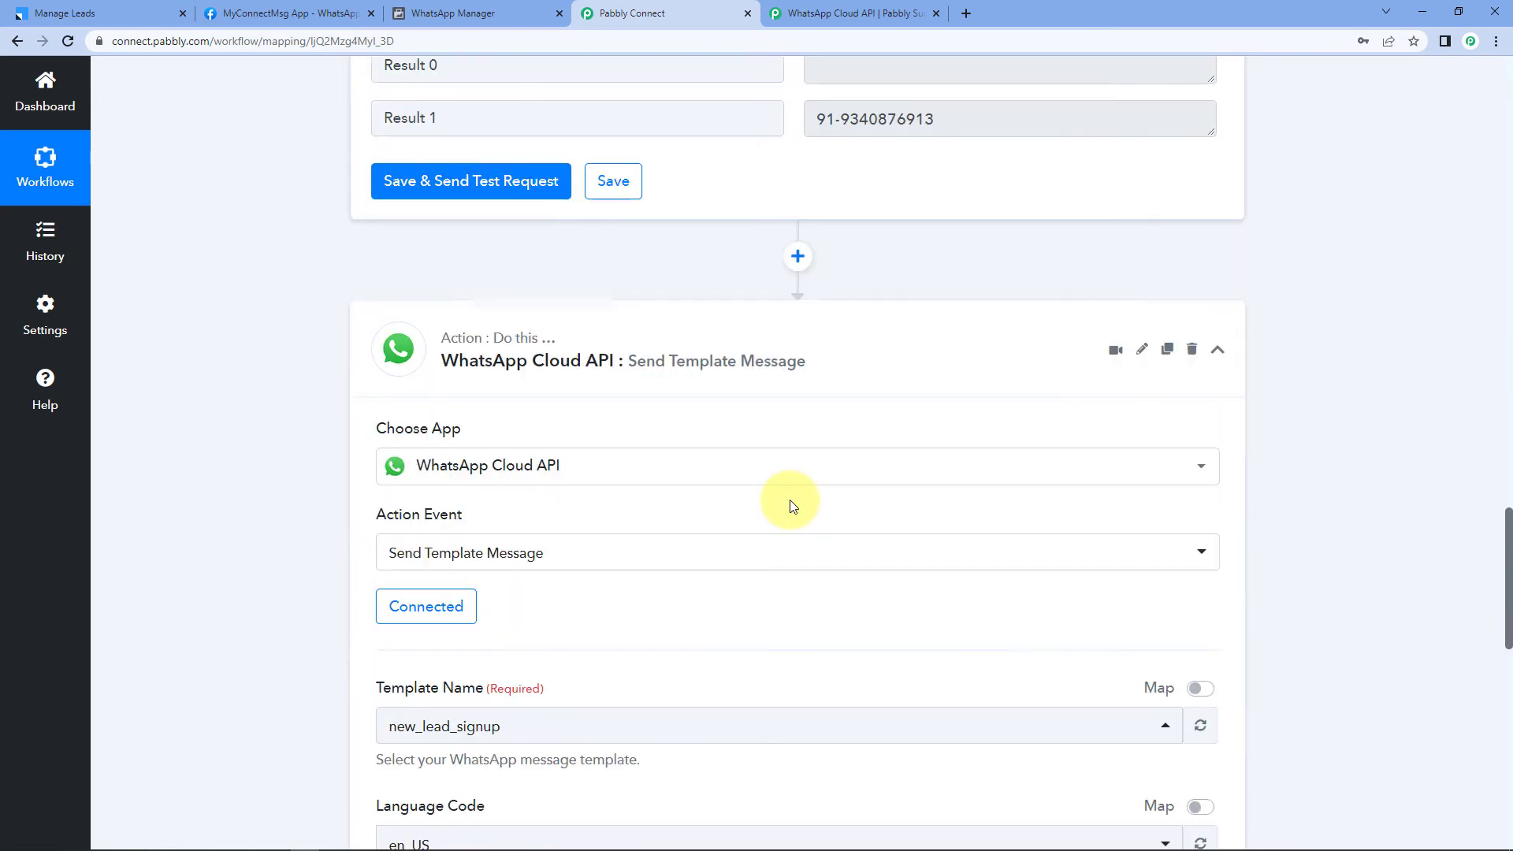
{"action": "left_click_drag", "start_coordinate": [950, 125], "coordinate": [696, 111]}
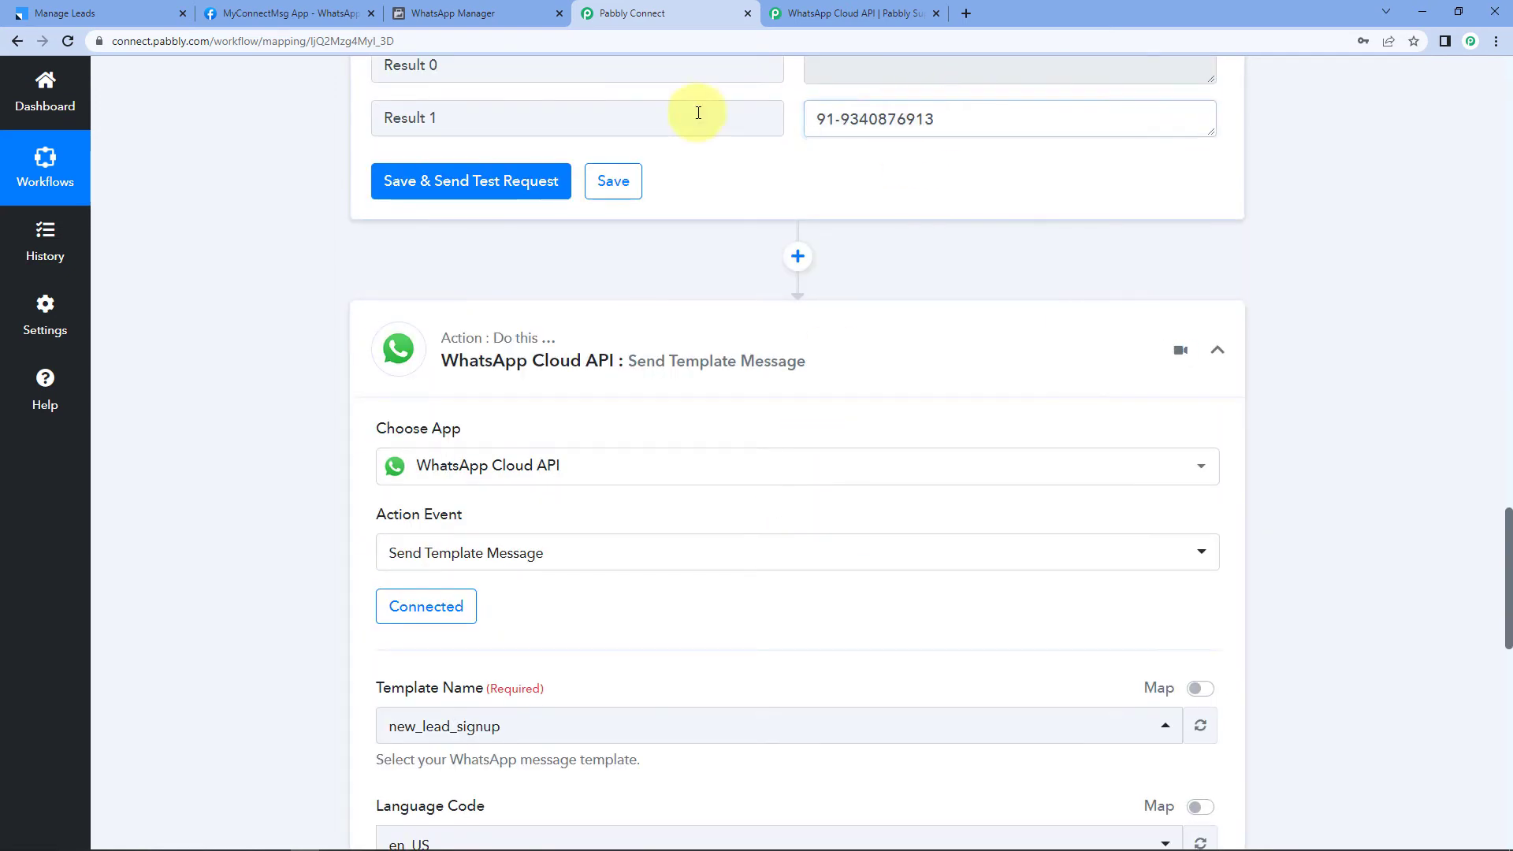
{"action": "left_click", "coordinate": [285, 564]}
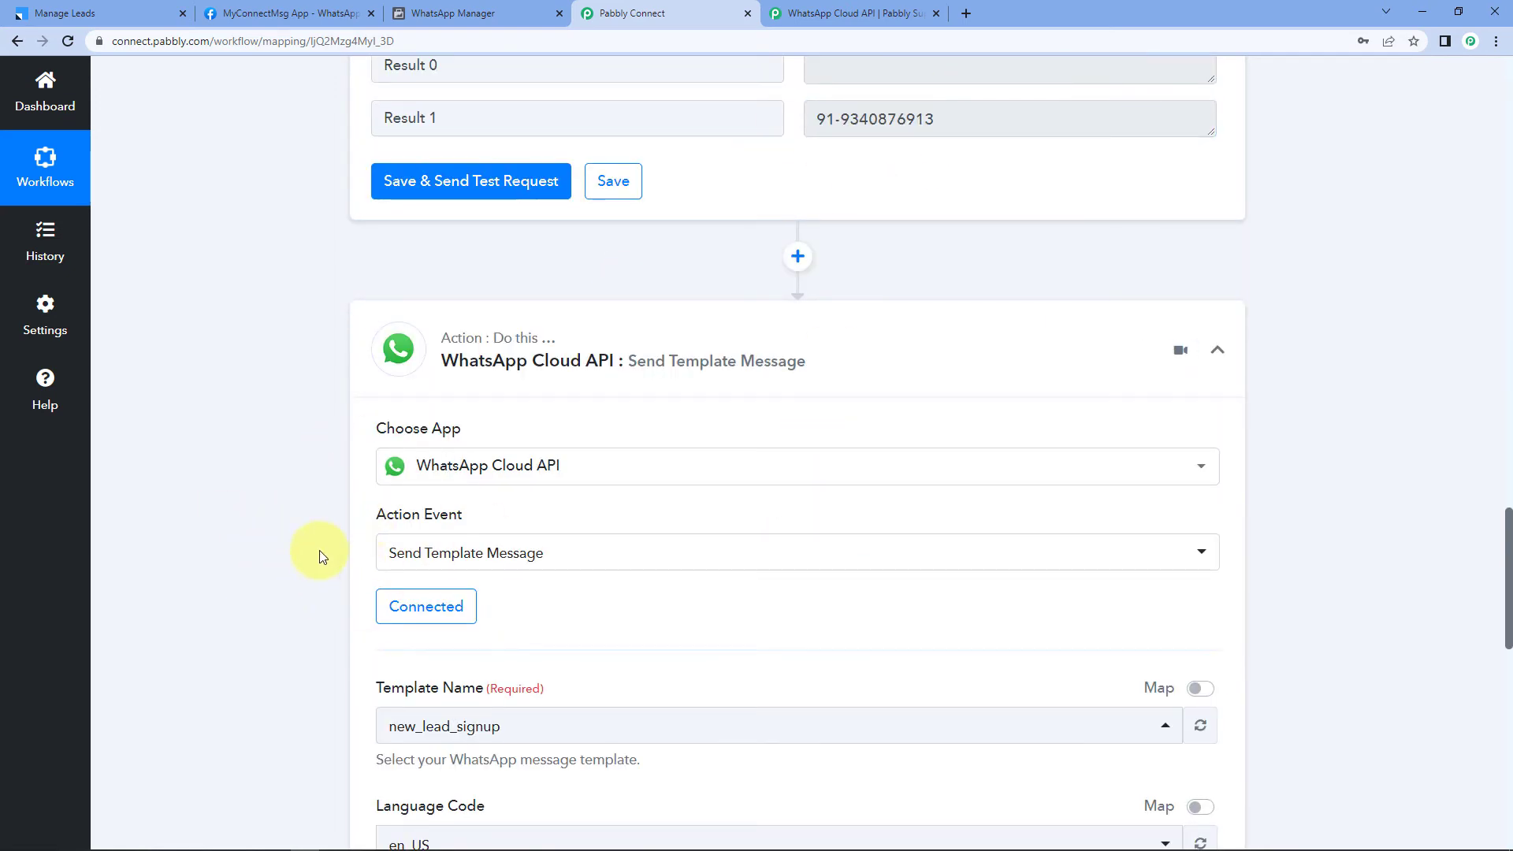
{"action": "scroll", "coordinate": [319, 550], "scroll_direction": "down", "scroll_amount": 4}
{"action": "scroll", "coordinate": [319, 550], "scroll_direction": "down", "scroll_amount": 4}
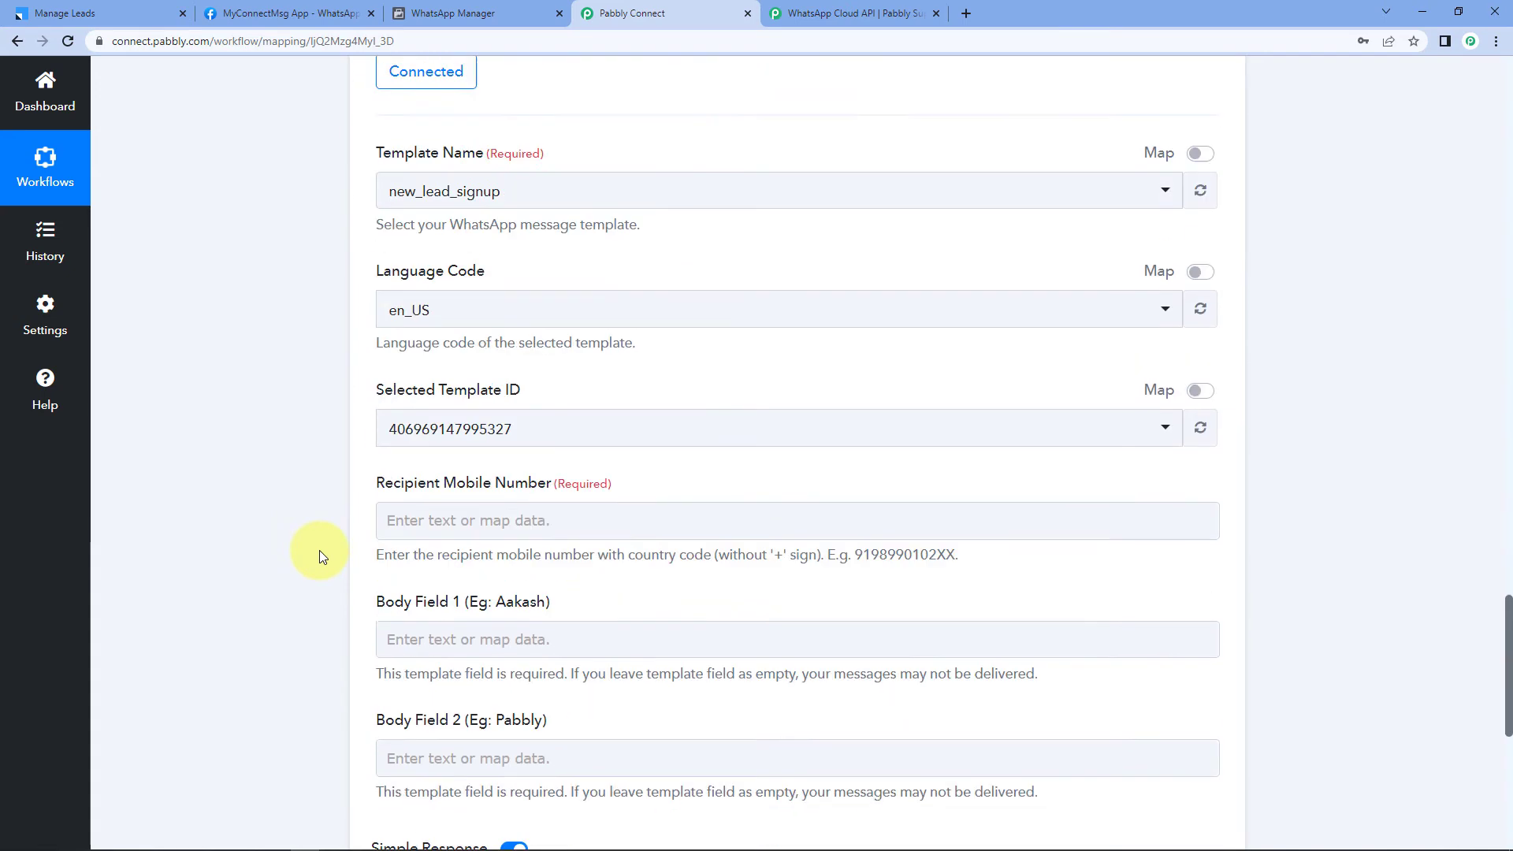
{"action": "left_click", "coordinate": [395, 425]}
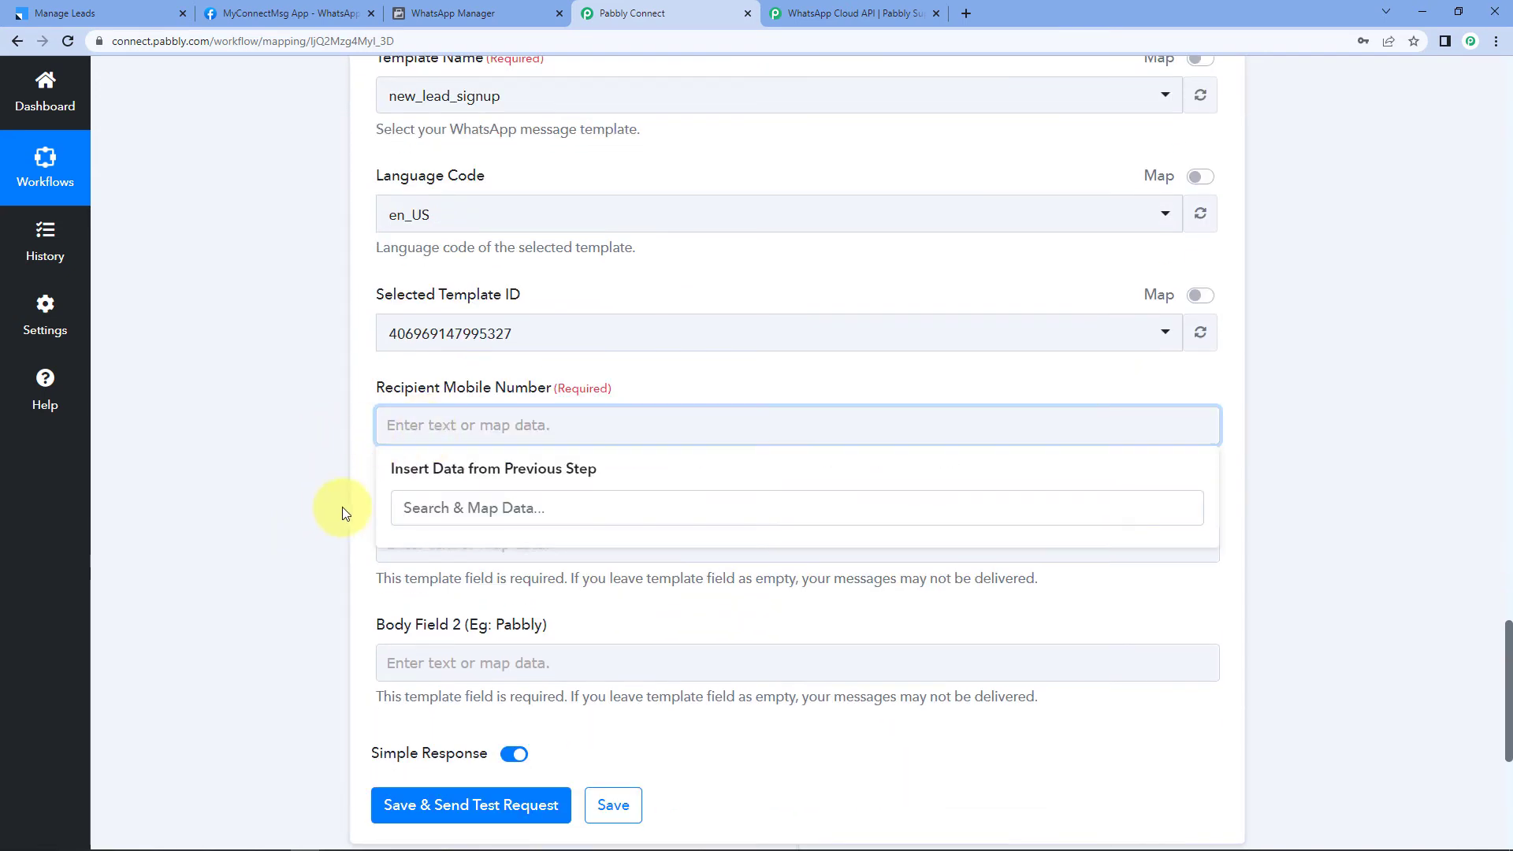
{"action": "scroll", "coordinate": [268, 469], "scroll_direction": "up", "scroll_amount": 1}
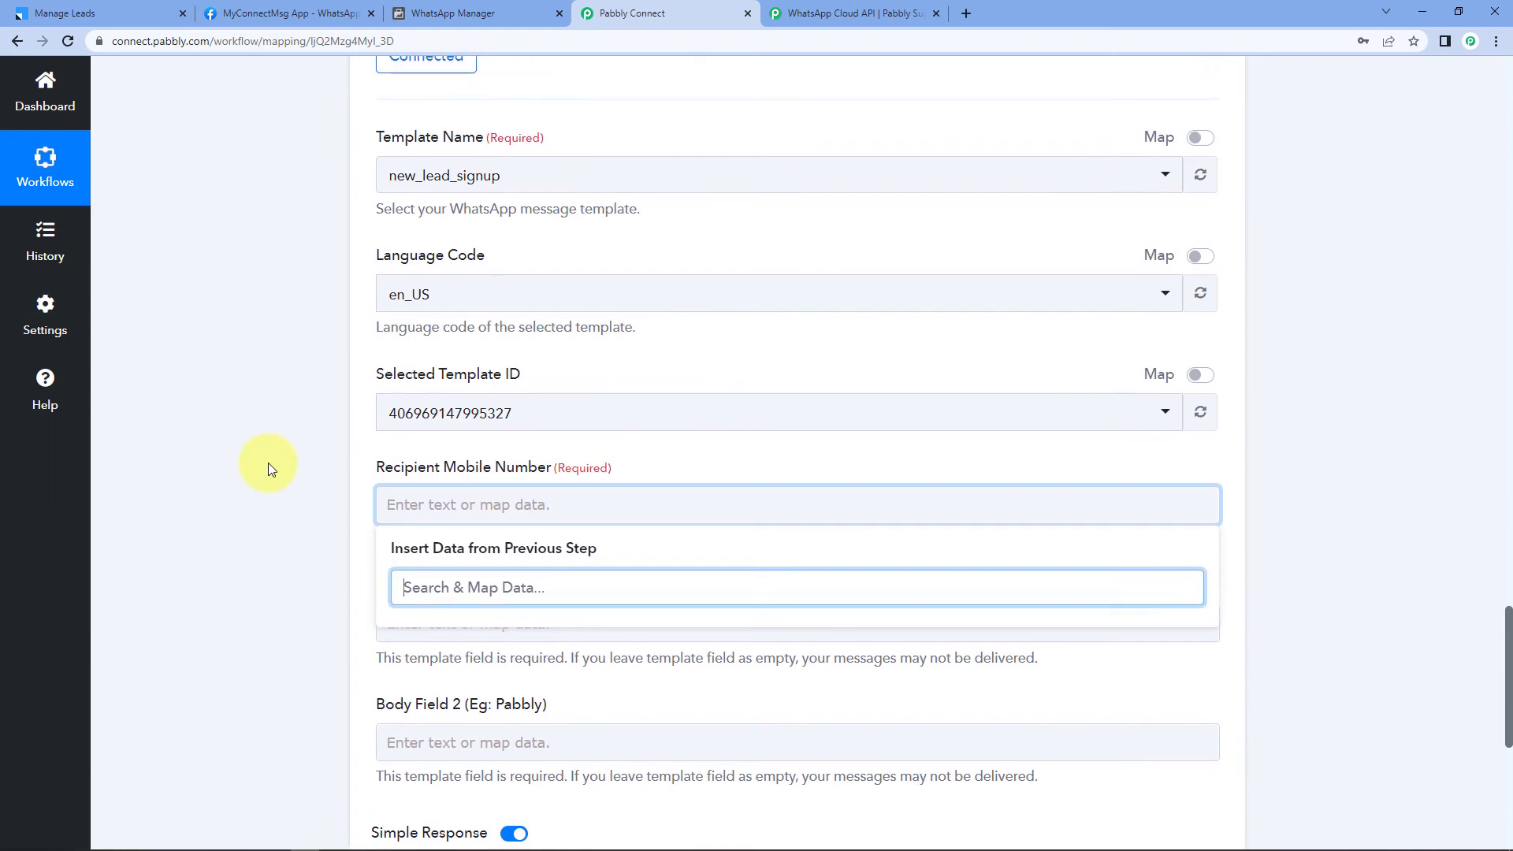
{"action": "scroll", "coordinate": [270, 469], "scroll_direction": "up", "scroll_amount": 3}
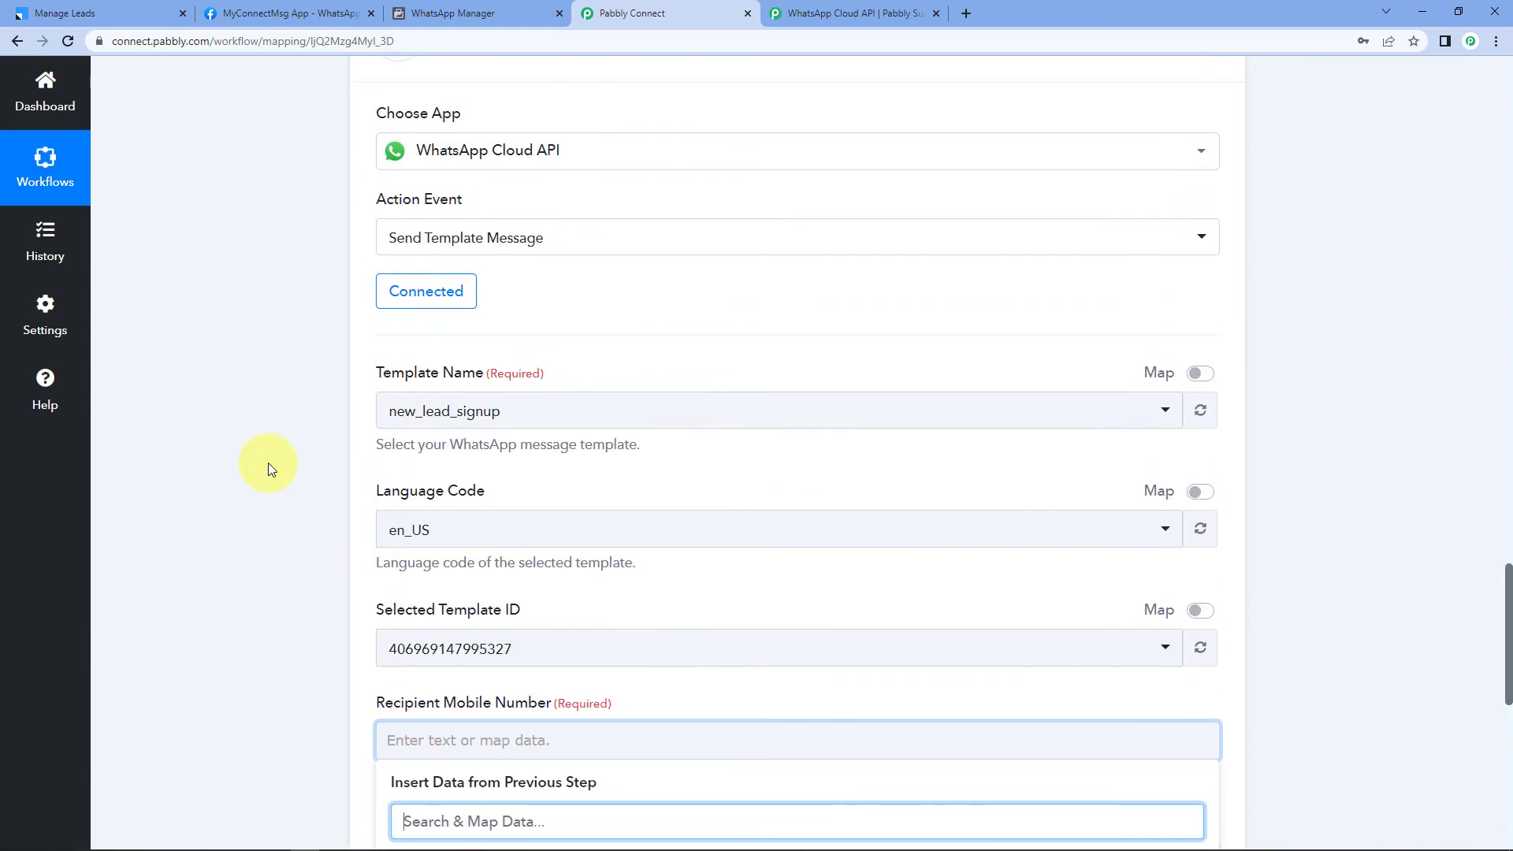
{"action": "left_click", "coordinate": [447, 297]}
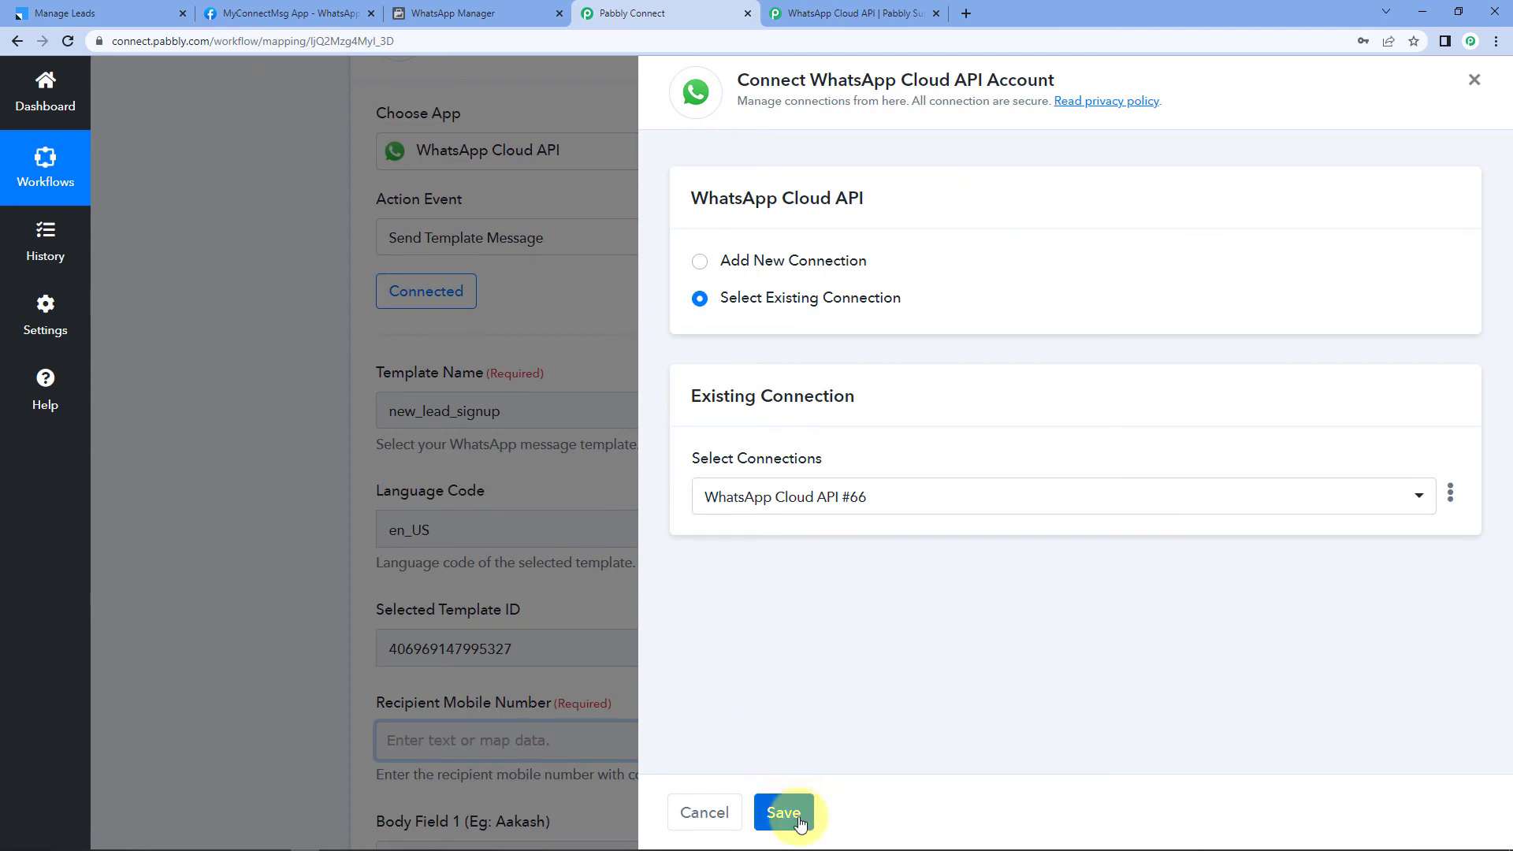
{"action": "left_click", "coordinate": [782, 812]}
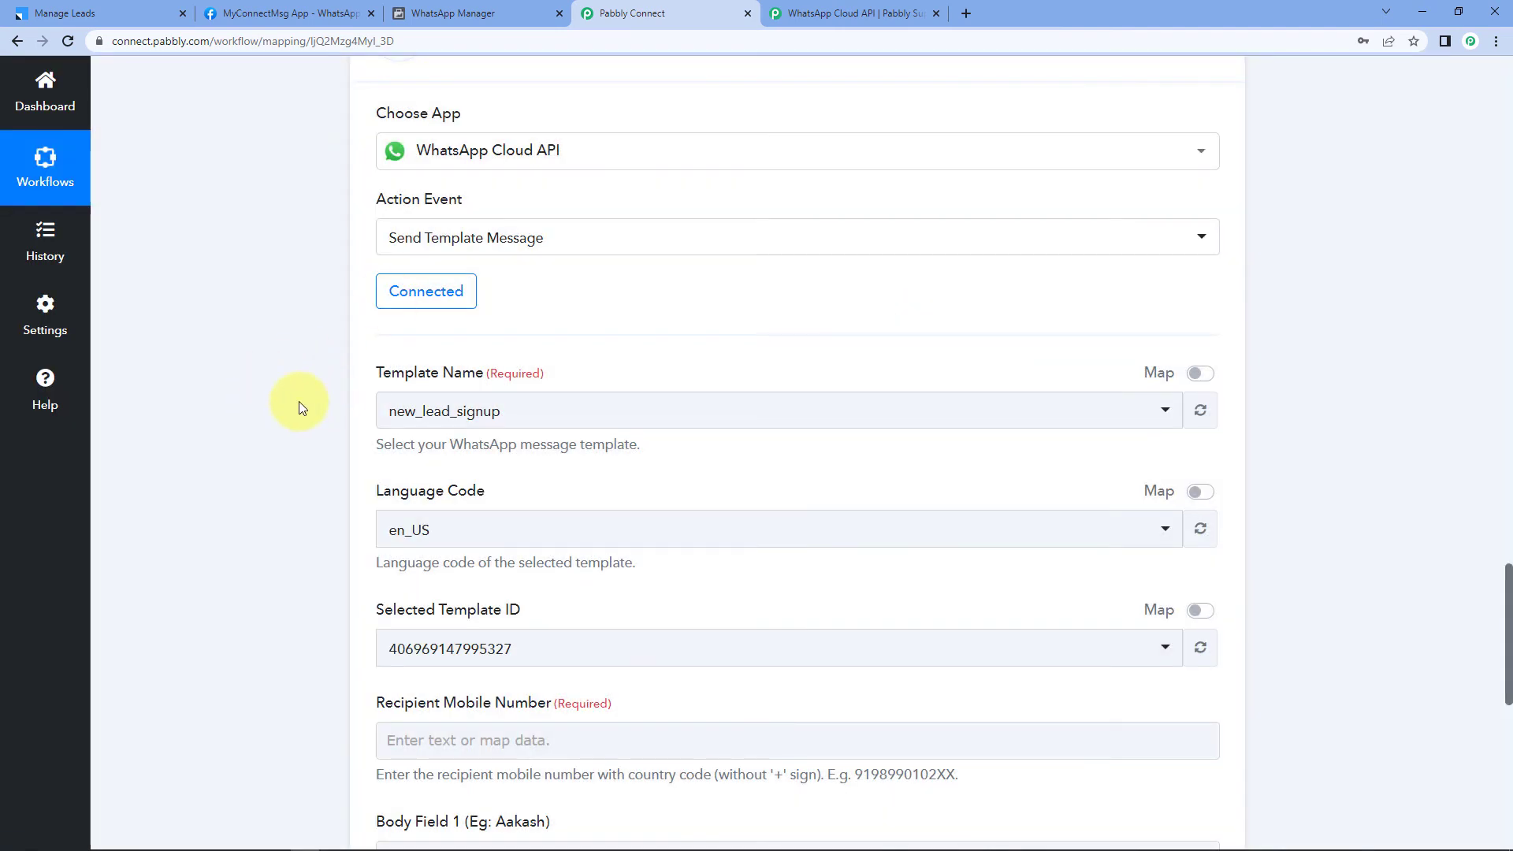
Step: Map Split Text Result 1 into the Recipient Mobile Number field
{"action": "scroll", "coordinate": [299, 401], "scroll_direction": "down", "scroll_amount": 2}
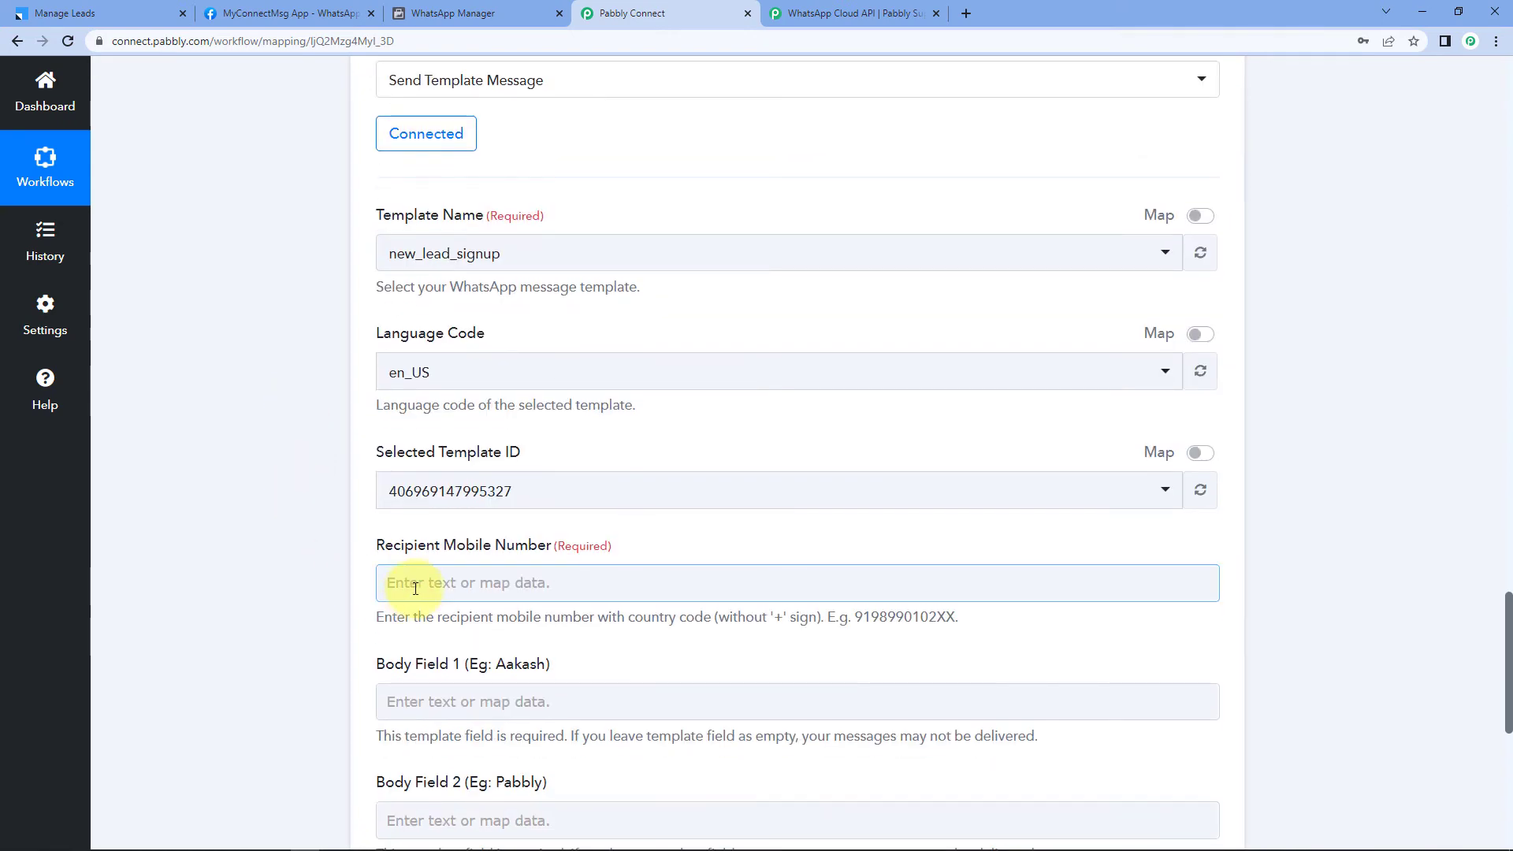
{"action": "scroll", "coordinate": [244, 480], "scroll_direction": "down", "scroll_amount": 2}
{"action": "left_click", "coordinate": [486, 424]}
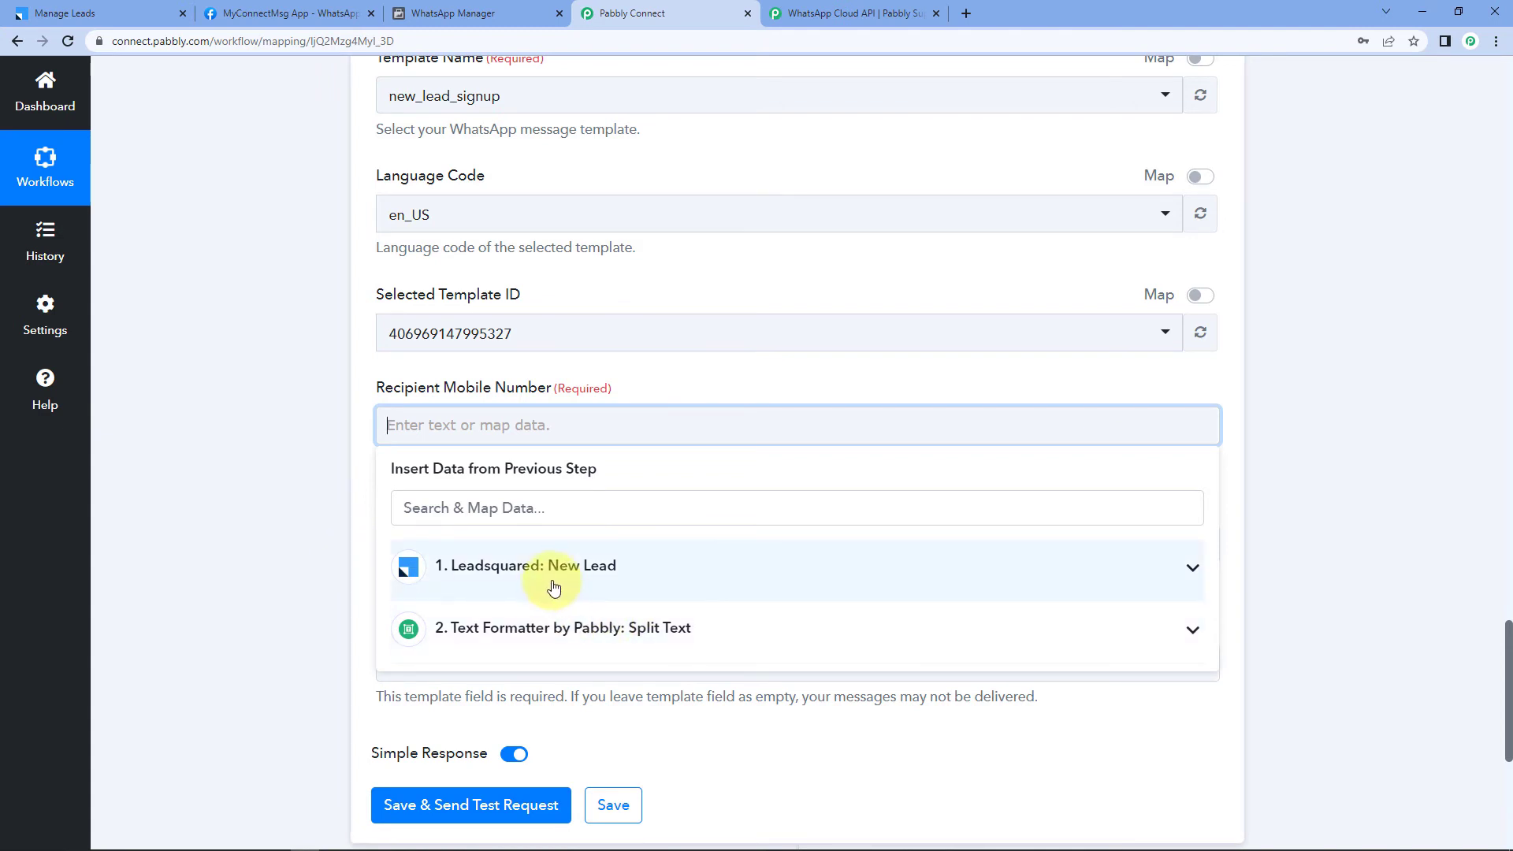
{"action": "left_click", "coordinate": [526, 635]}
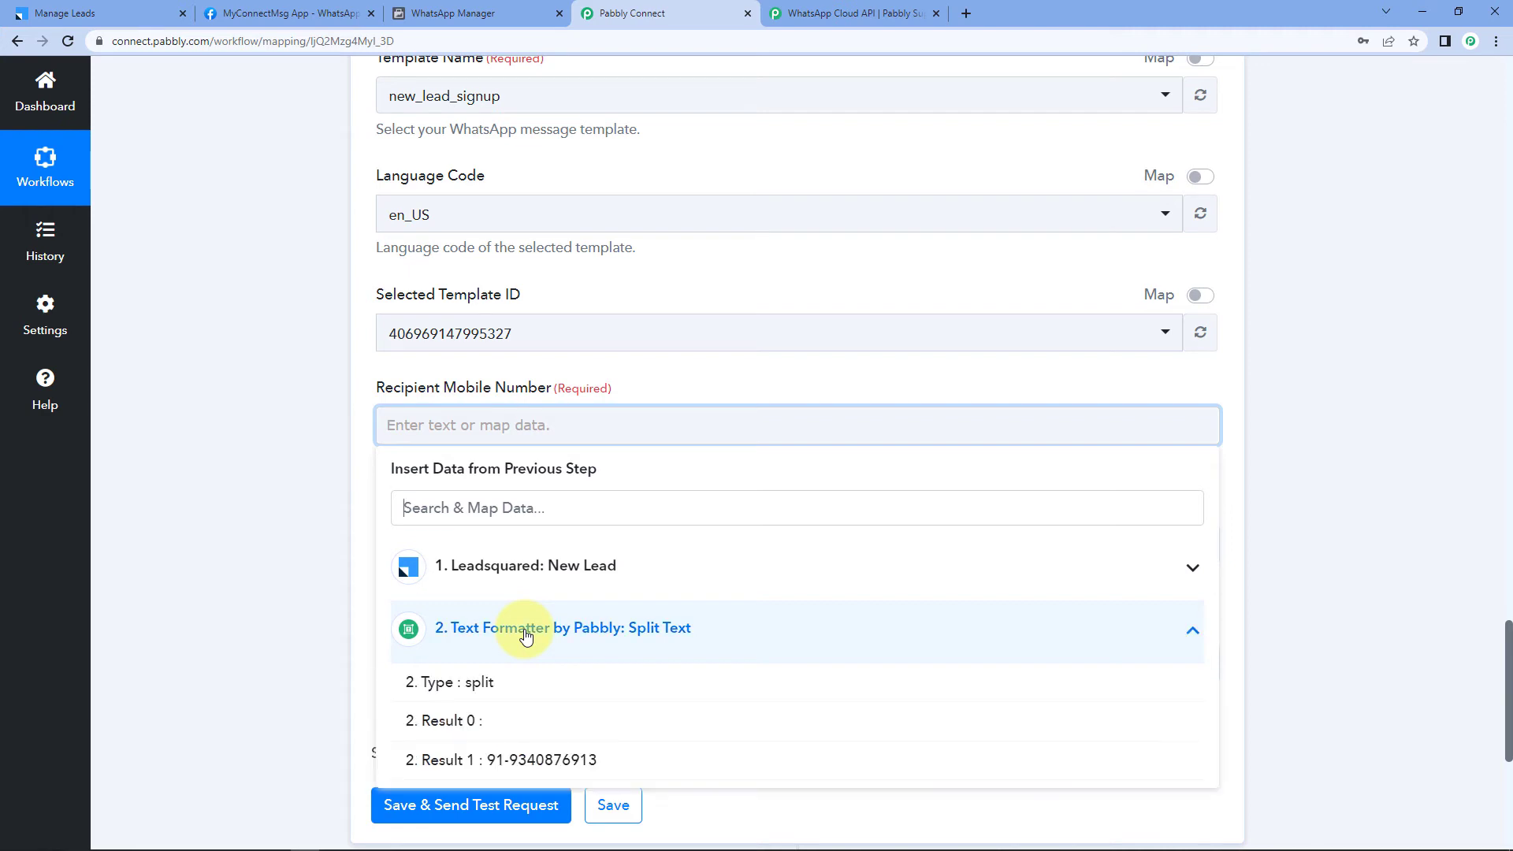
{"action": "left_click", "coordinate": [500, 750]}
{"action": "left_click", "coordinate": [284, 532]}
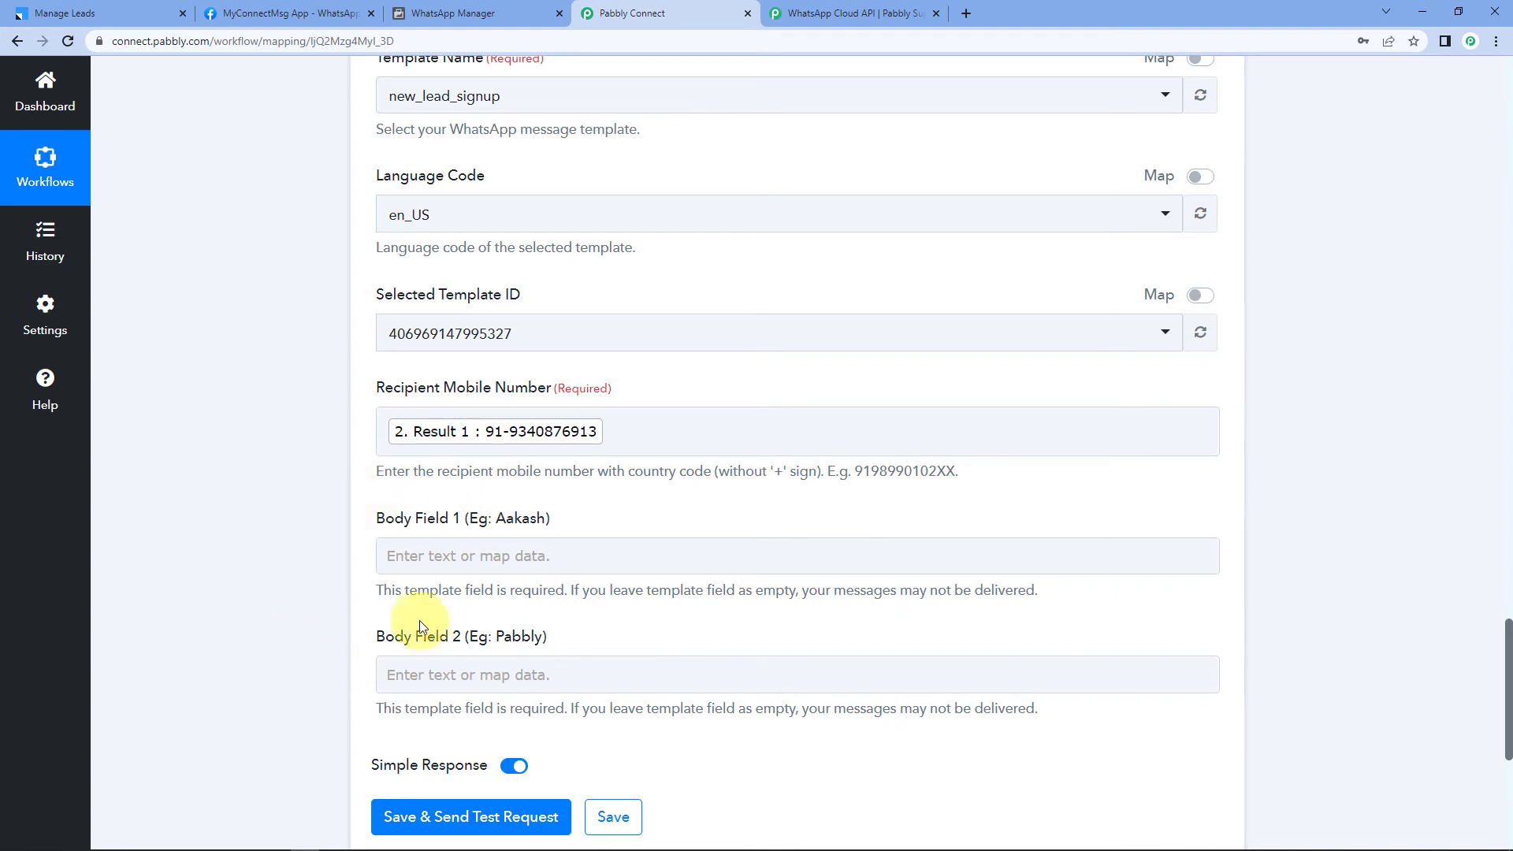
Step: Check the {{1}} body placeholder of the new_lead_signup template in WhatsApp Manager
{"action": "left_click", "coordinate": [448, 13]}
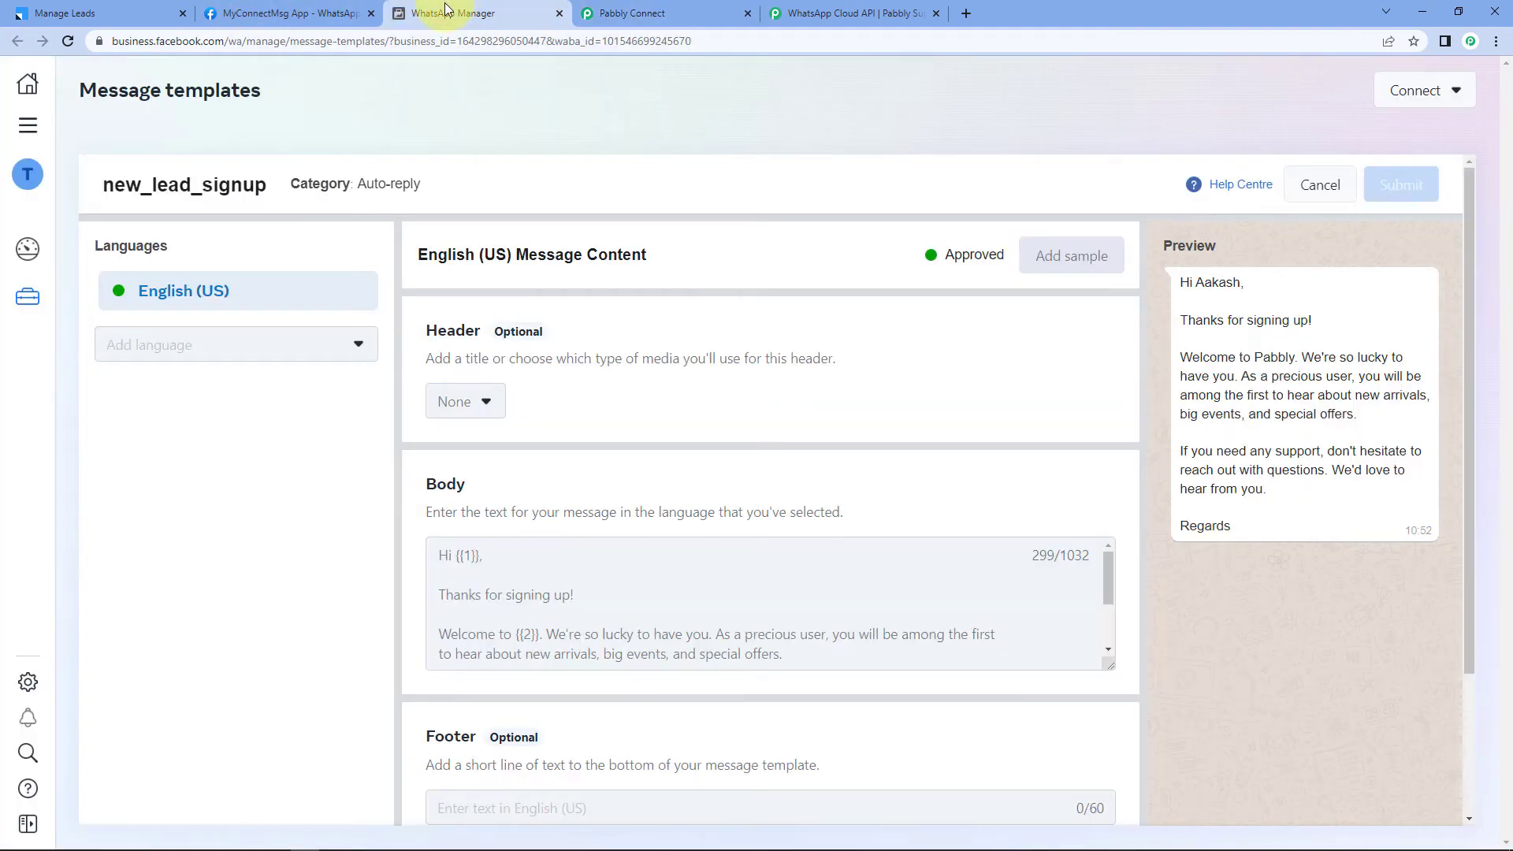
{"action": "left_click_drag", "start_coordinate": [479, 556], "coordinate": [454, 562]}
{"action": "left_click", "coordinate": [695, 12]}
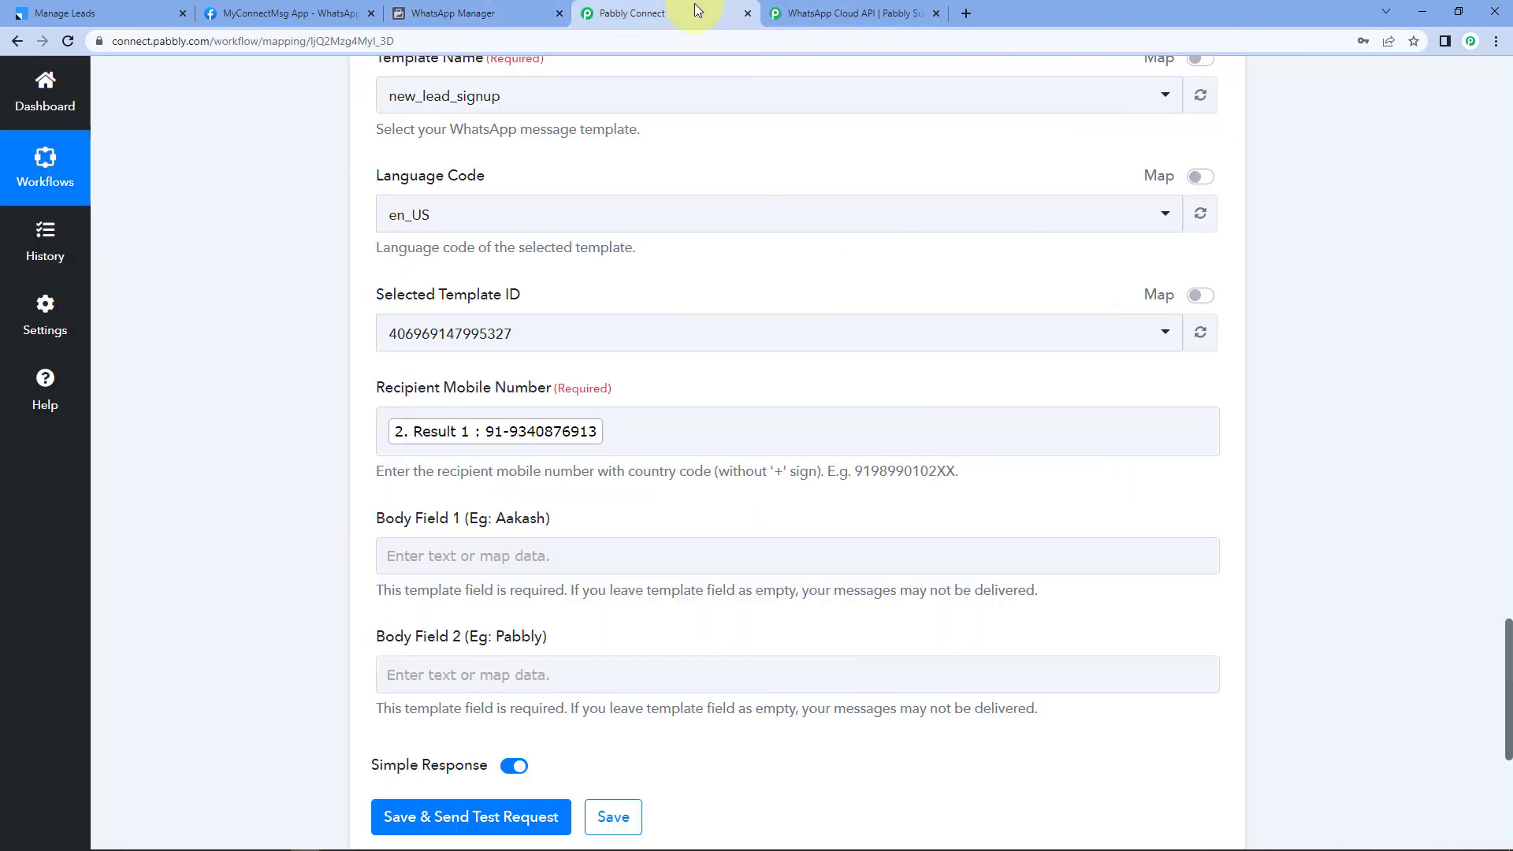
Step: Map the LeadSquared lead's FirstName into Body Field 1
{"action": "left_click", "coordinate": [443, 554]}
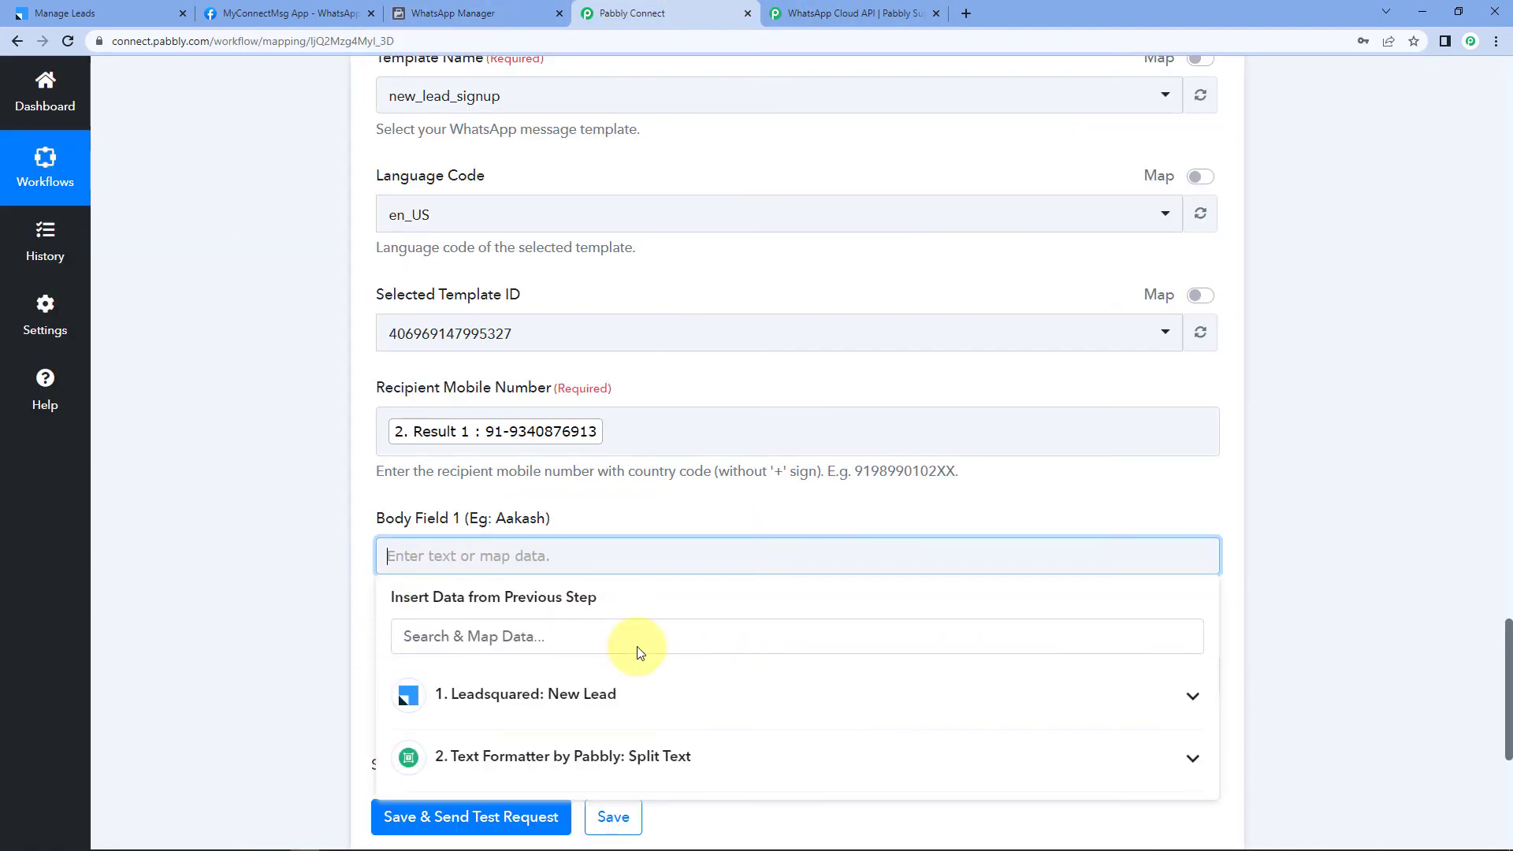
{"action": "left_click", "coordinate": [610, 694]}
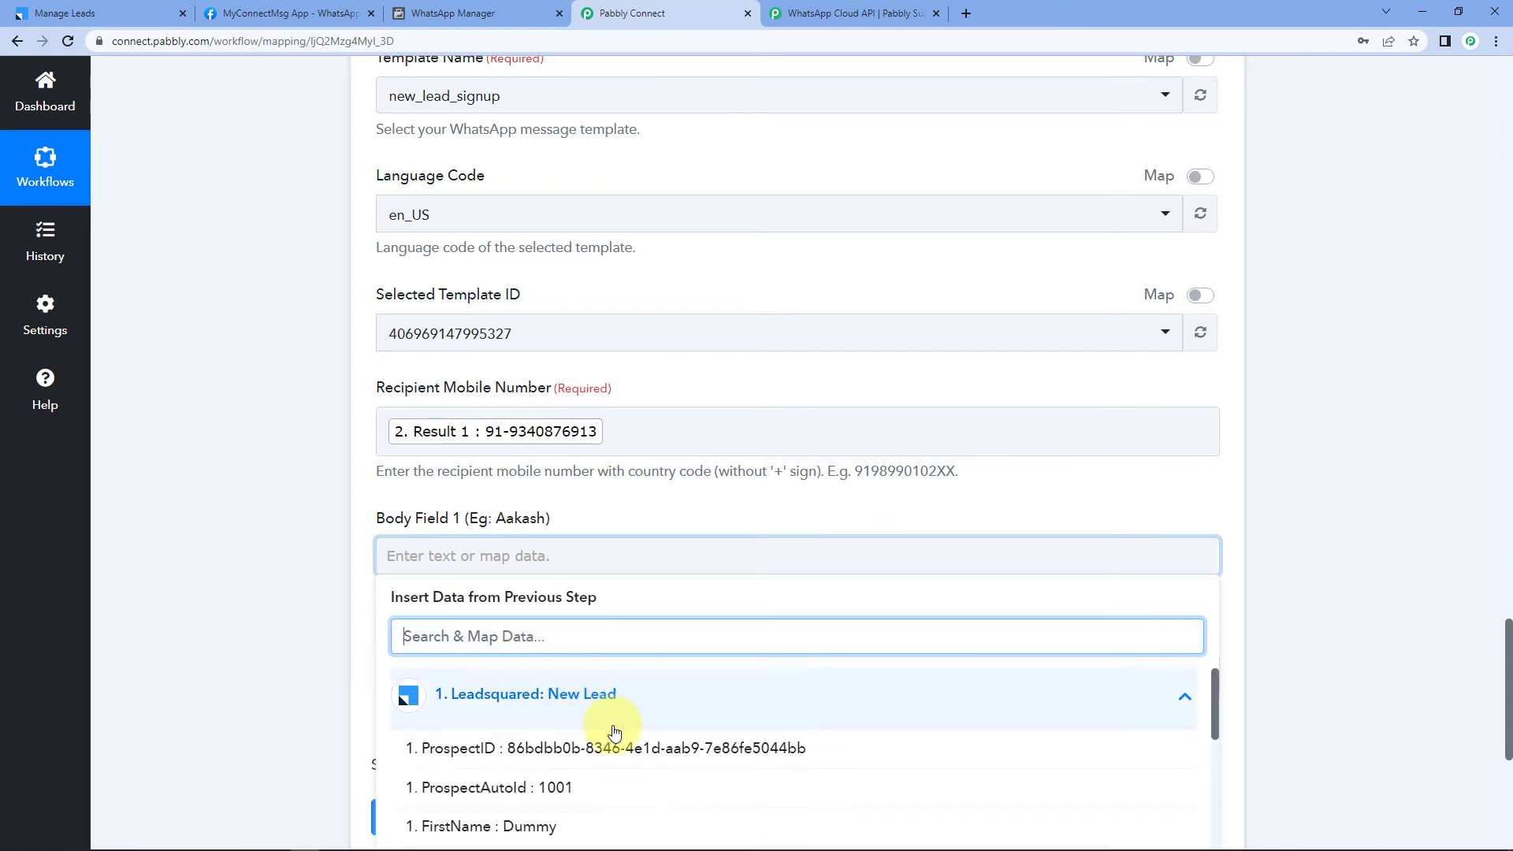
{"action": "scroll", "coordinate": [311, 541], "scroll_direction": "down", "scroll_amount": 5}
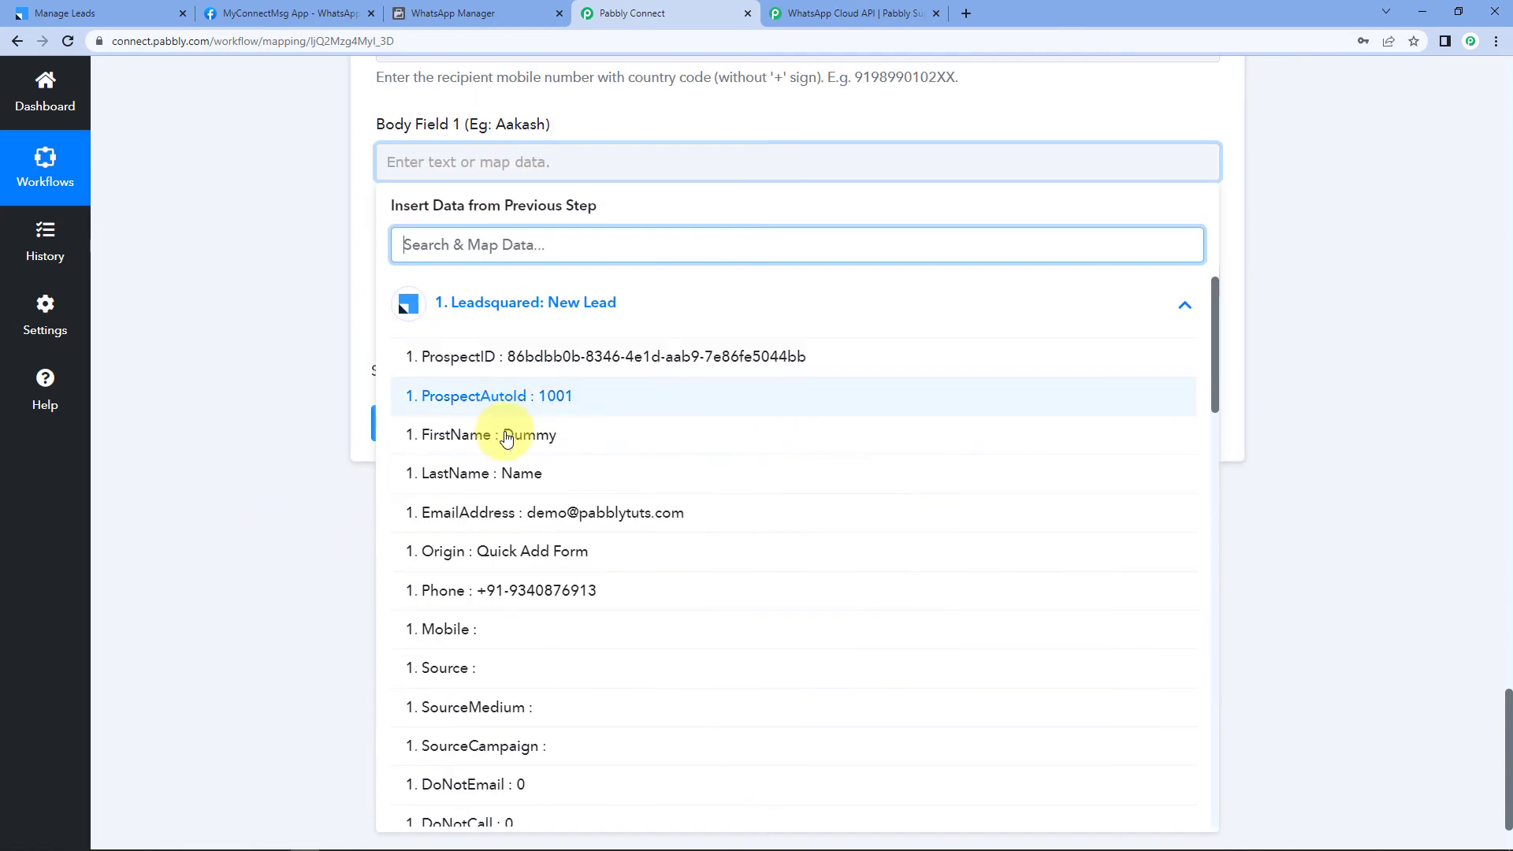
{"action": "scroll", "coordinate": [584, 494], "scroll_direction": "down", "scroll_amount": 1}
{"action": "scroll", "coordinate": [585, 494], "scroll_direction": "down", "scroll_amount": 1}
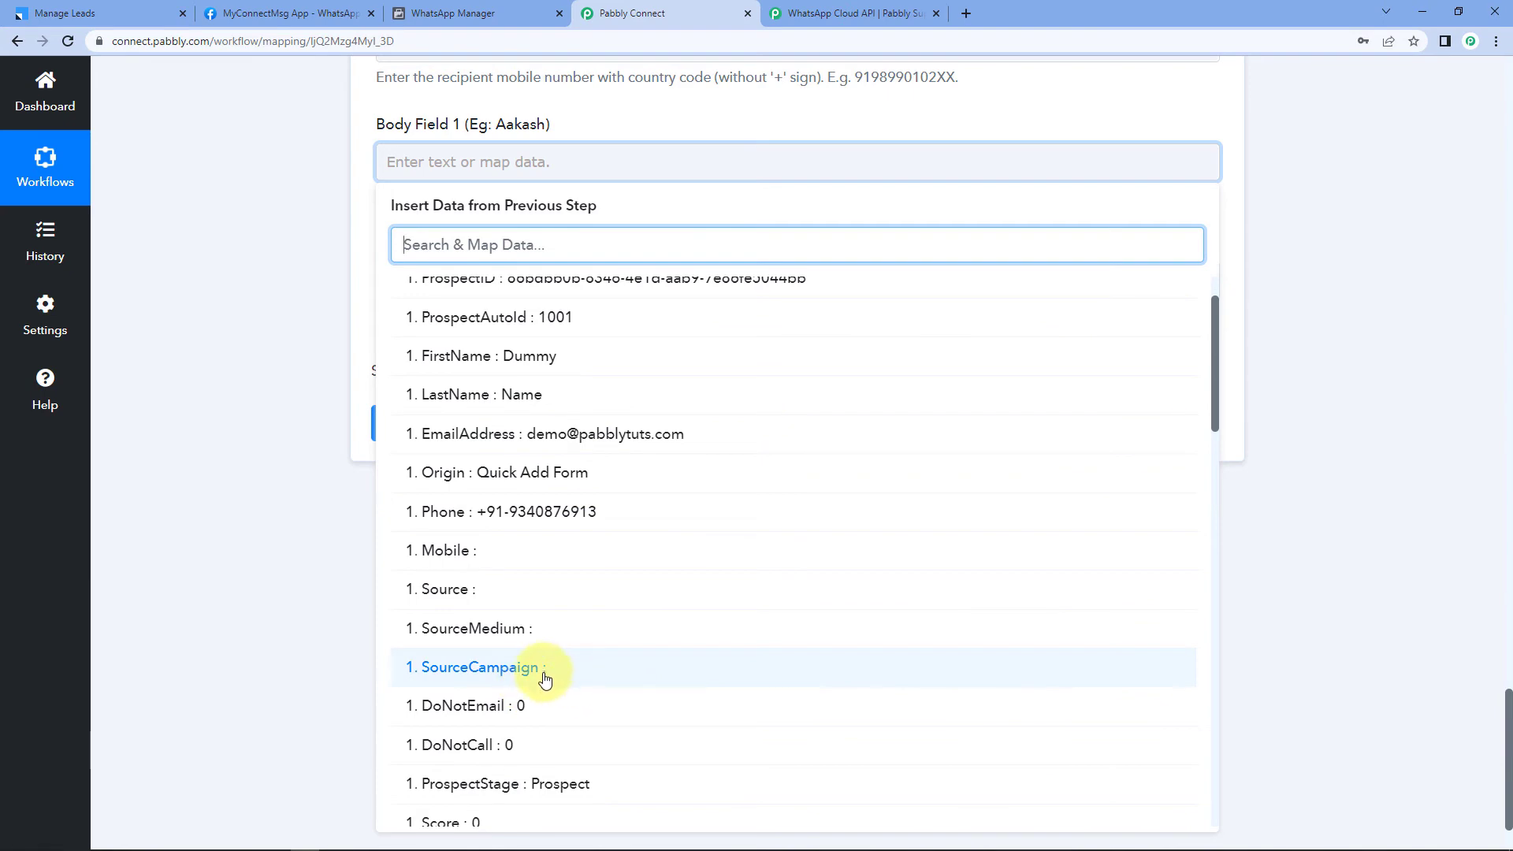
{"action": "left_click", "coordinate": [564, 369]}
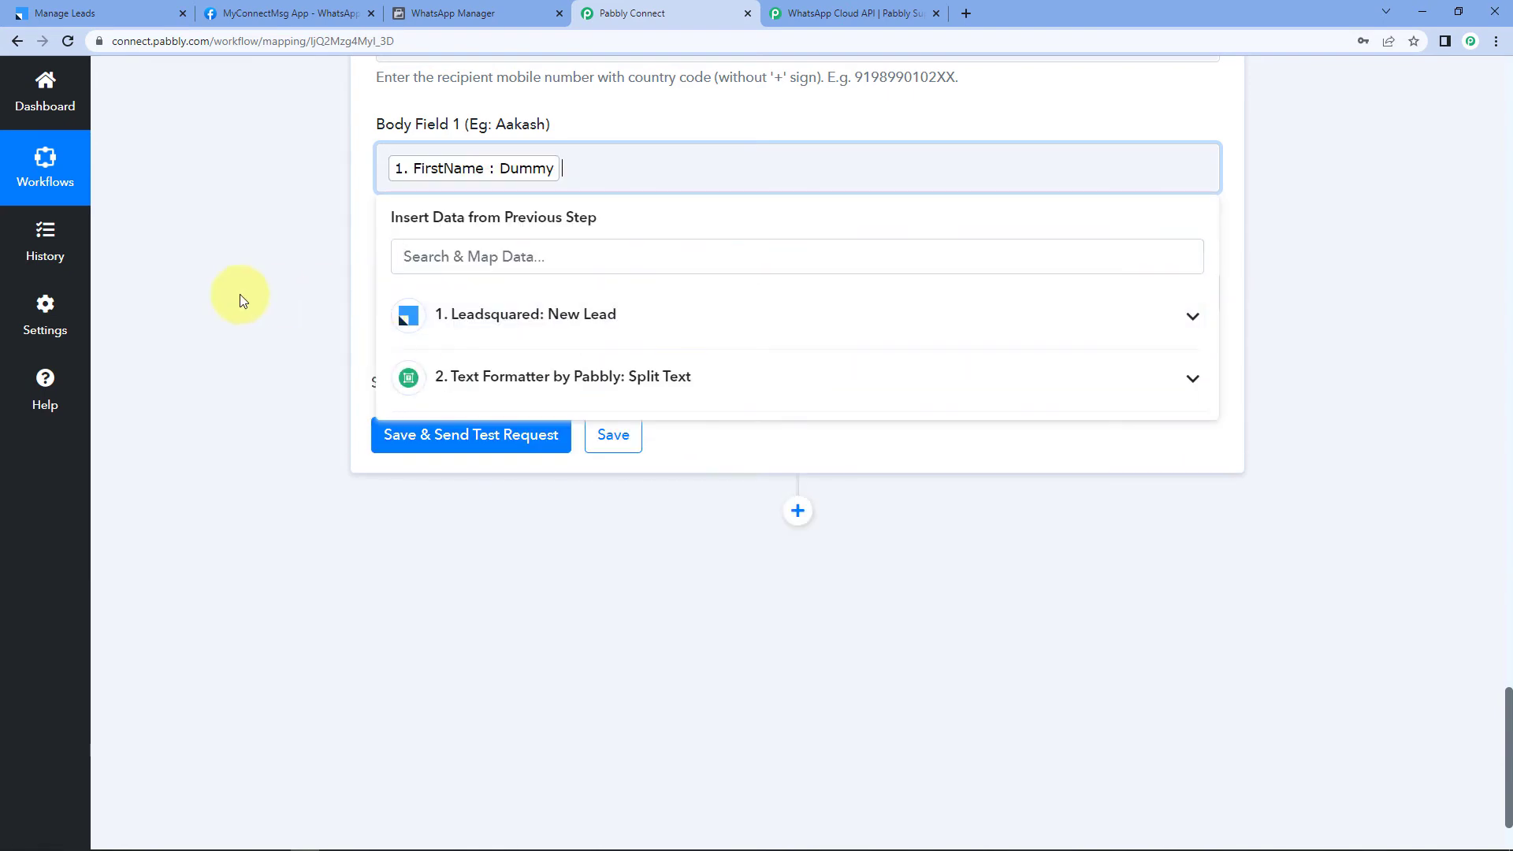
{"action": "left_click", "coordinate": [305, 272]}
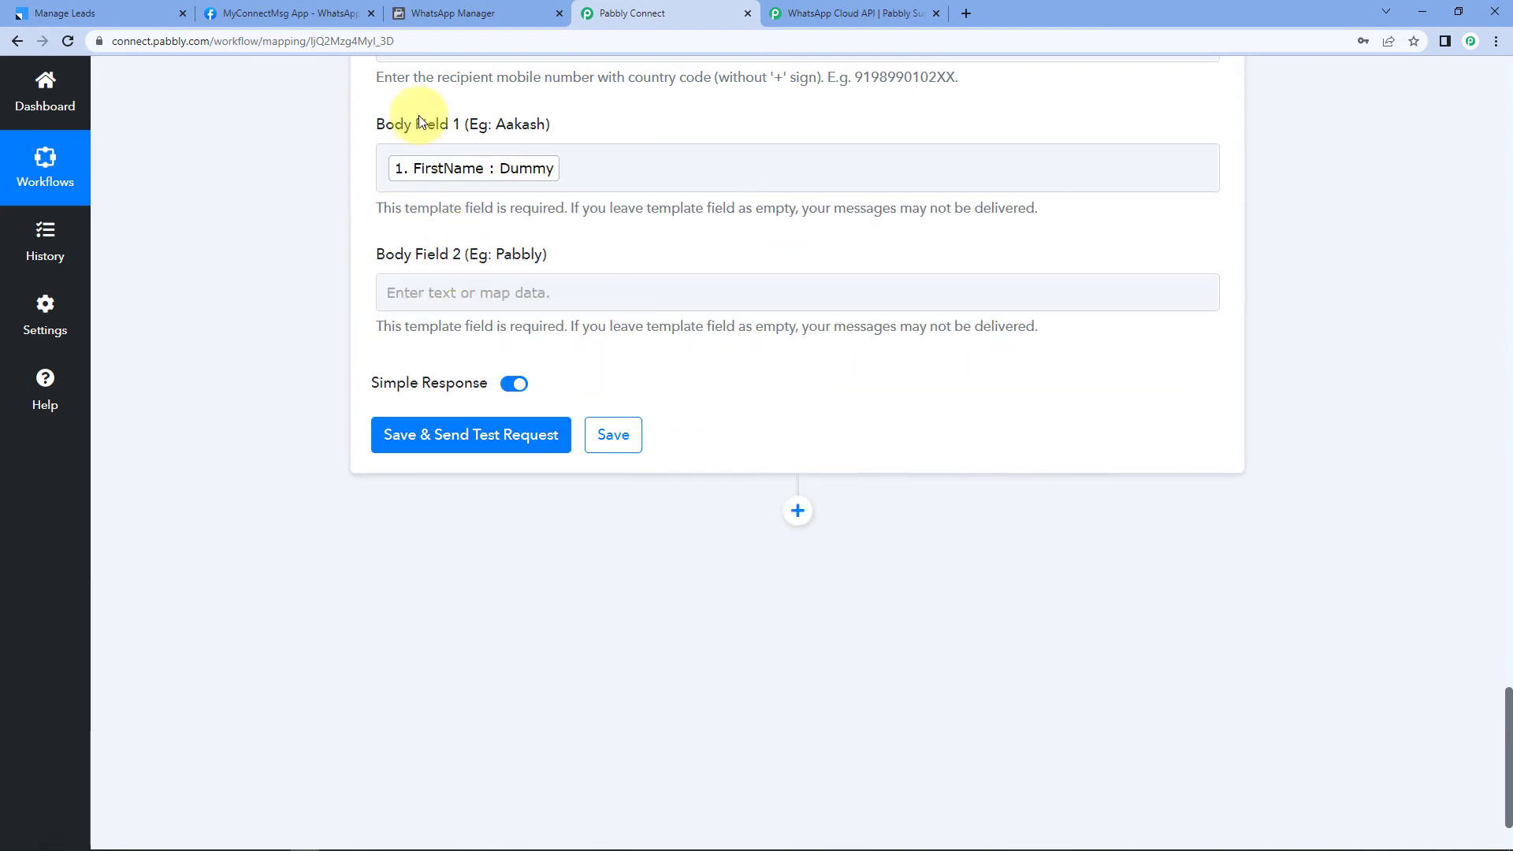
Step: Copy 'Pabbly' from the template example and paste it into Body Field 2
{"action": "left_click", "coordinate": [446, 16]}
{"action": "left_click", "coordinate": [589, 627]}
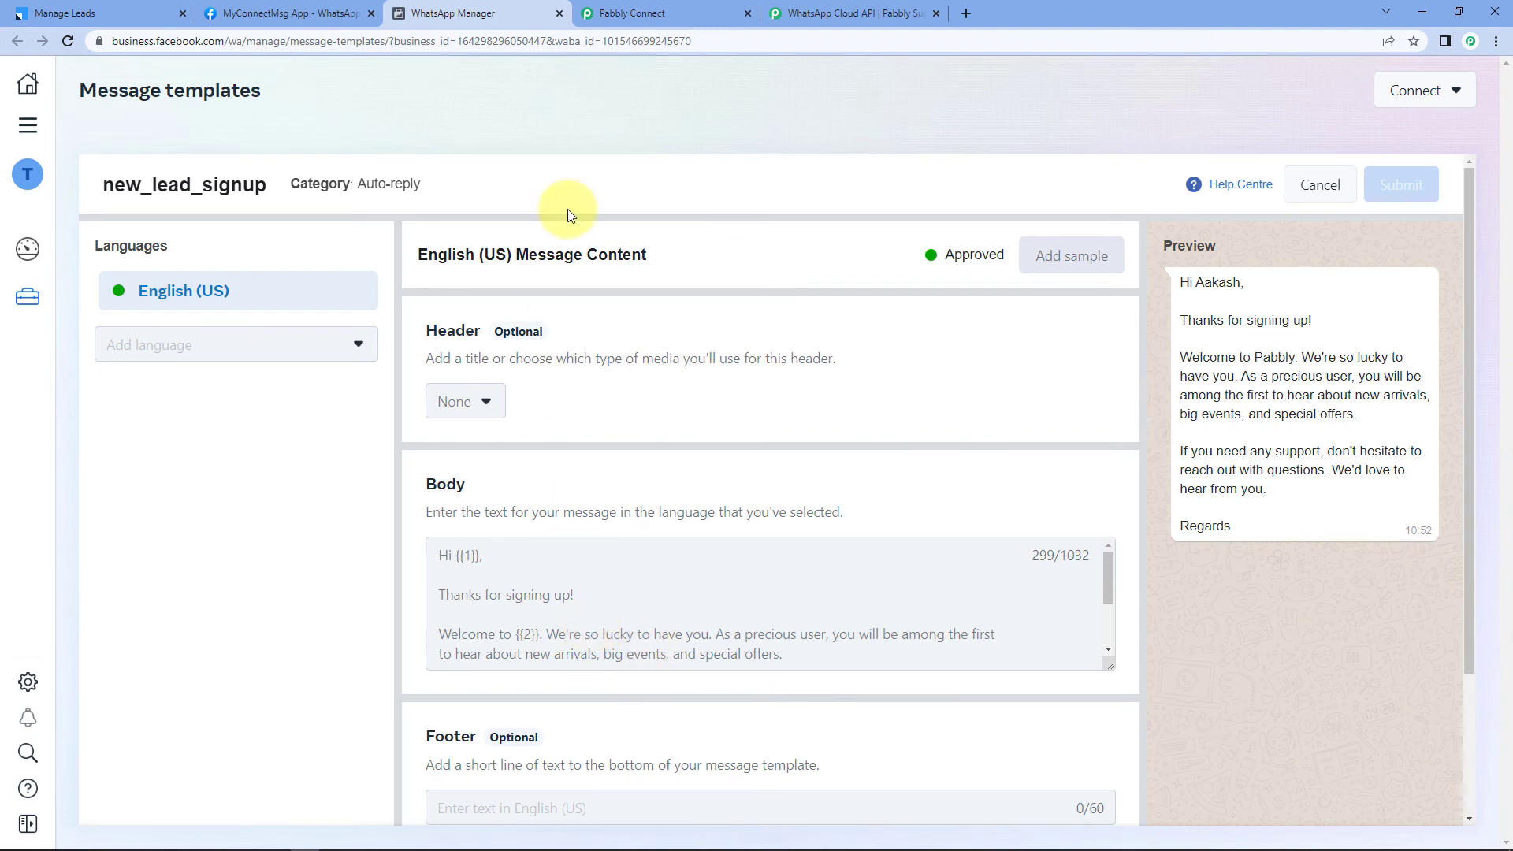
{"action": "left_click", "coordinate": [646, 14]}
{"action": "left_click", "coordinate": [467, 296]}
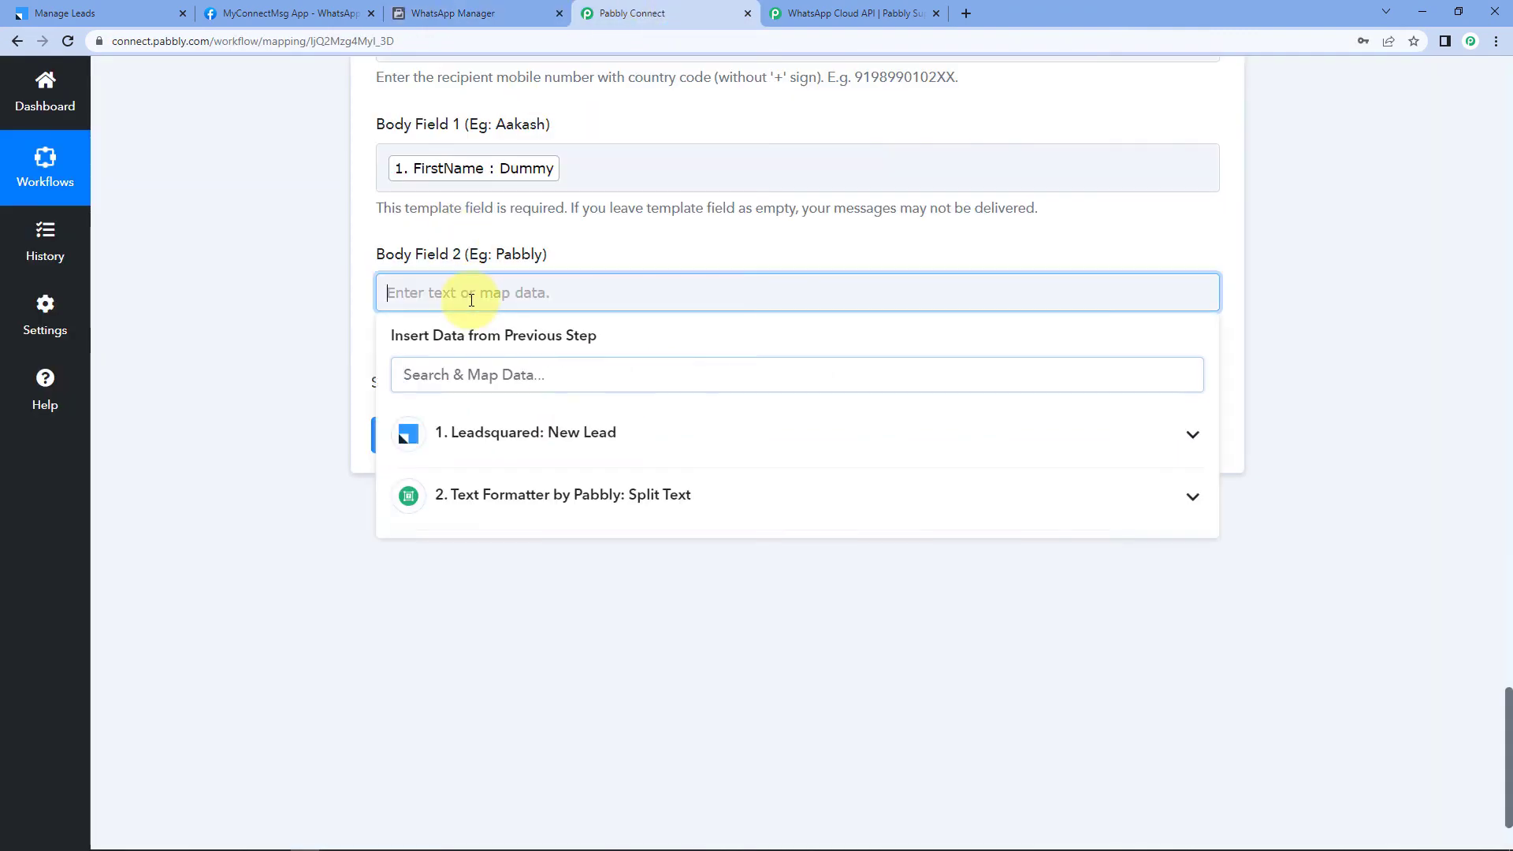
{"action": "double_click", "coordinate": [532, 253]}
{"action": "key", "text": "ctrl+c"}
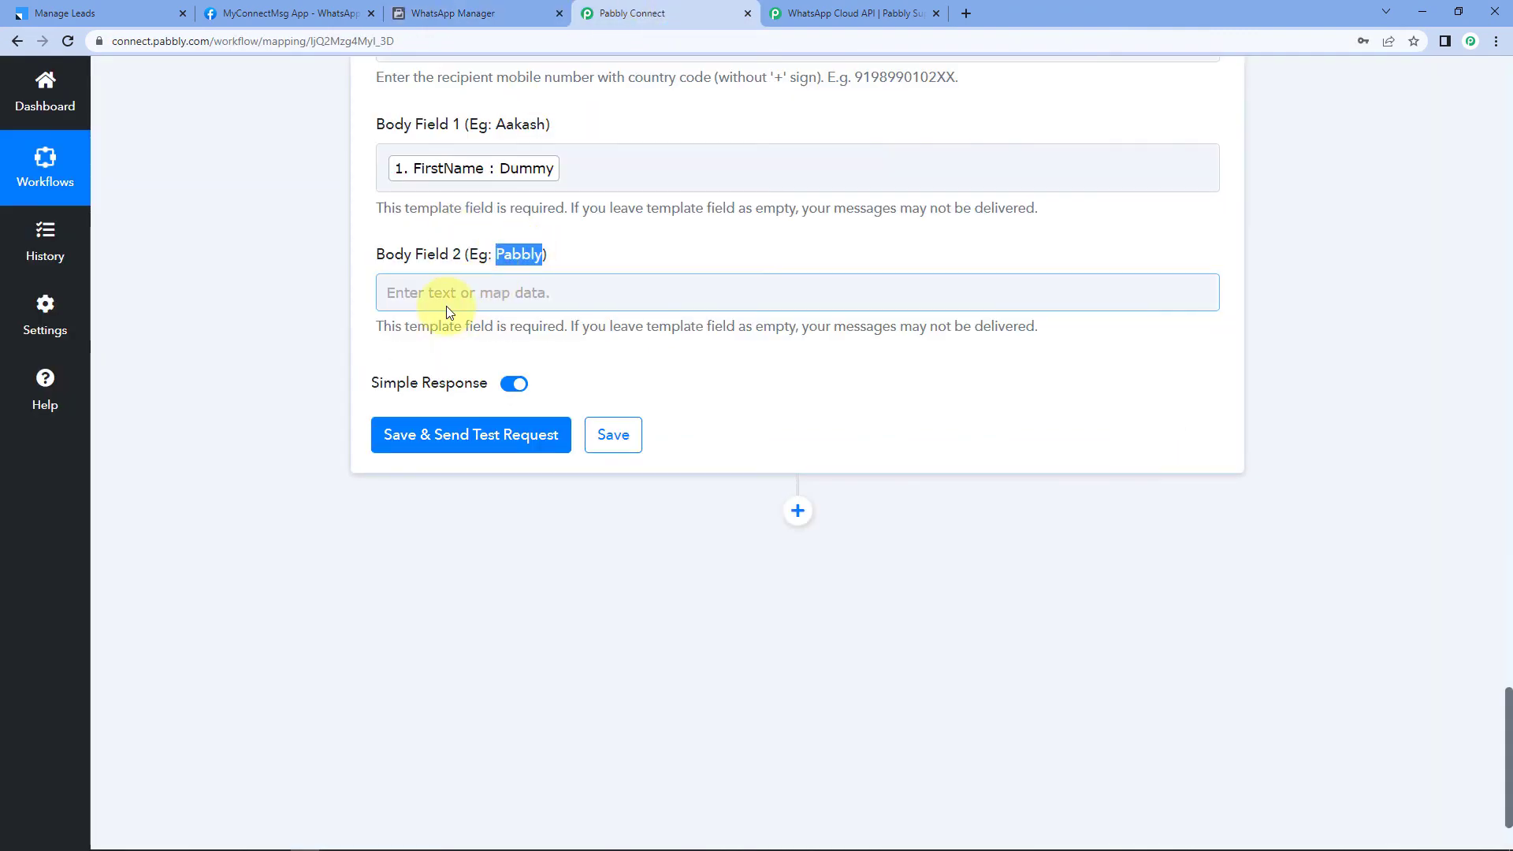
{"action": "left_click", "coordinate": [441, 299]}
{"action": "key", "text": "ctrl+v"}
{"action": "left_click", "coordinate": [253, 306]}
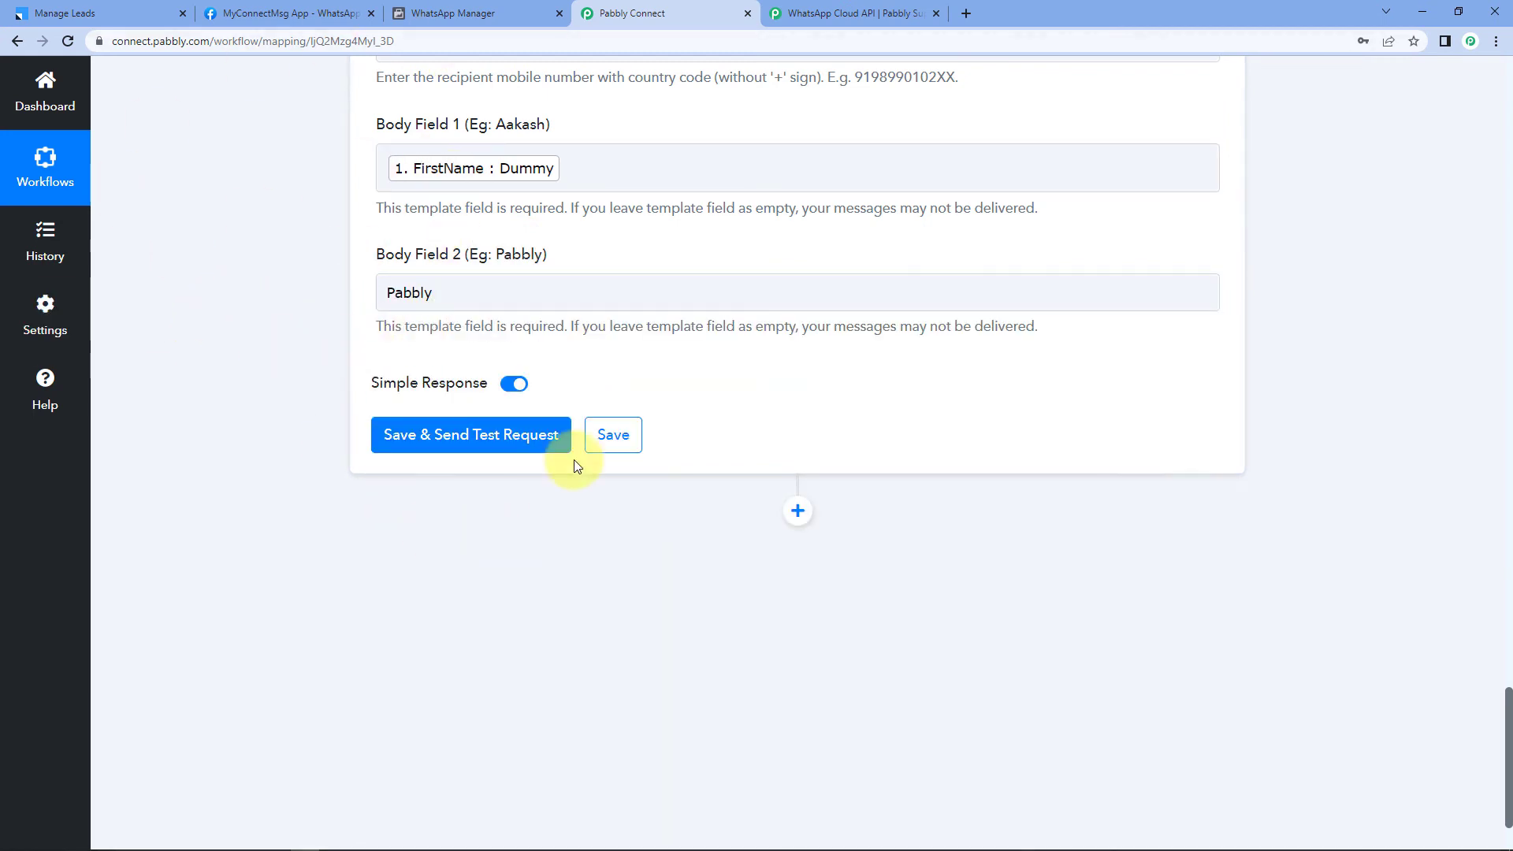
Step: Save and send a test template message, review the successful response, then bring up WhatsApp Desktop
{"action": "left_click", "coordinate": [475, 441]}
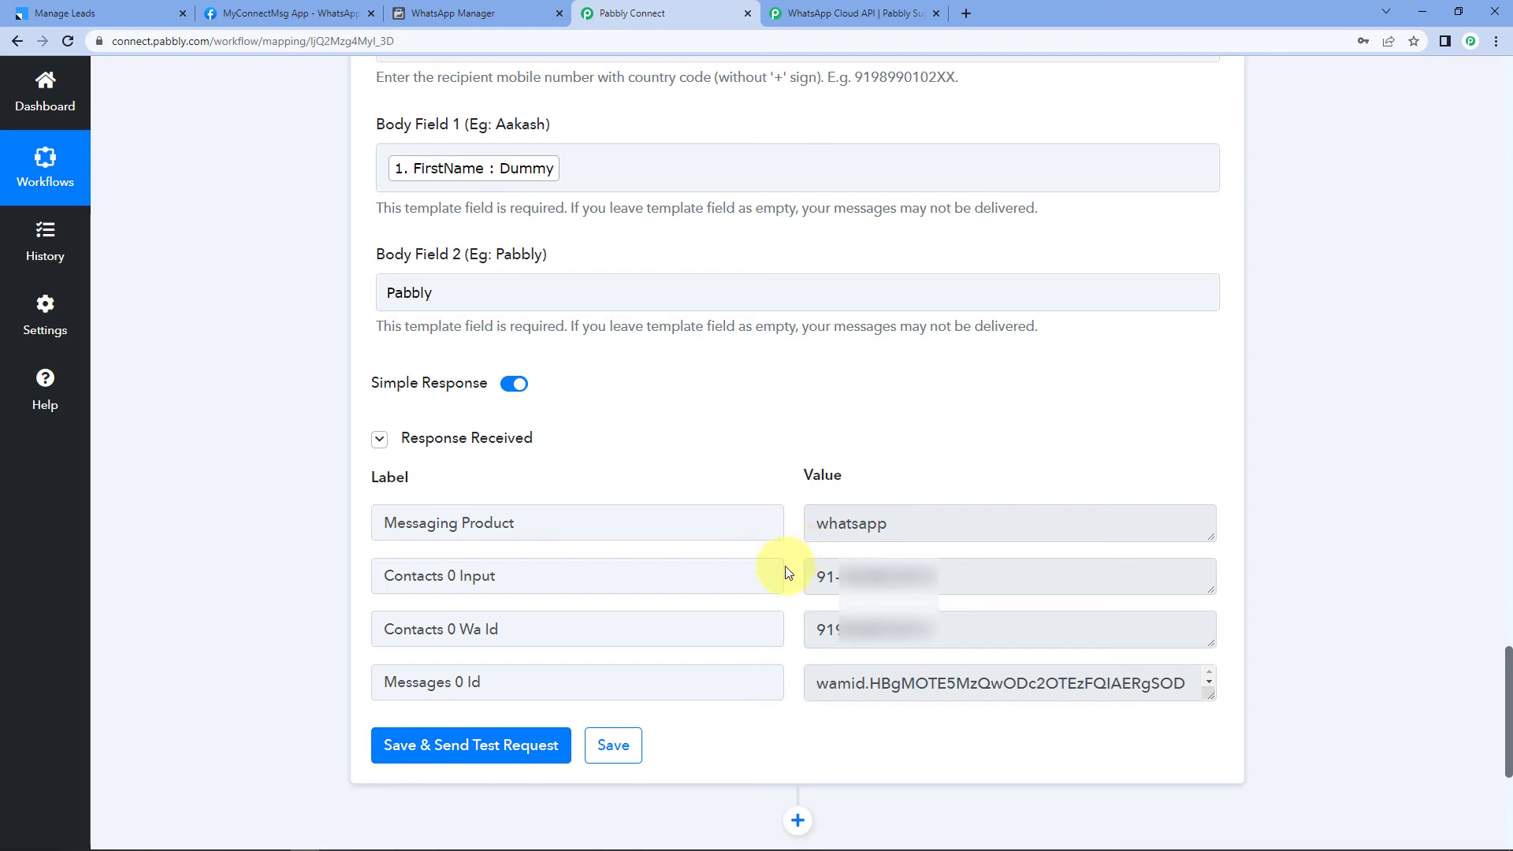
{"action": "left_click", "coordinate": [979, 576]}
{"action": "left_click", "coordinate": [783, 479]}
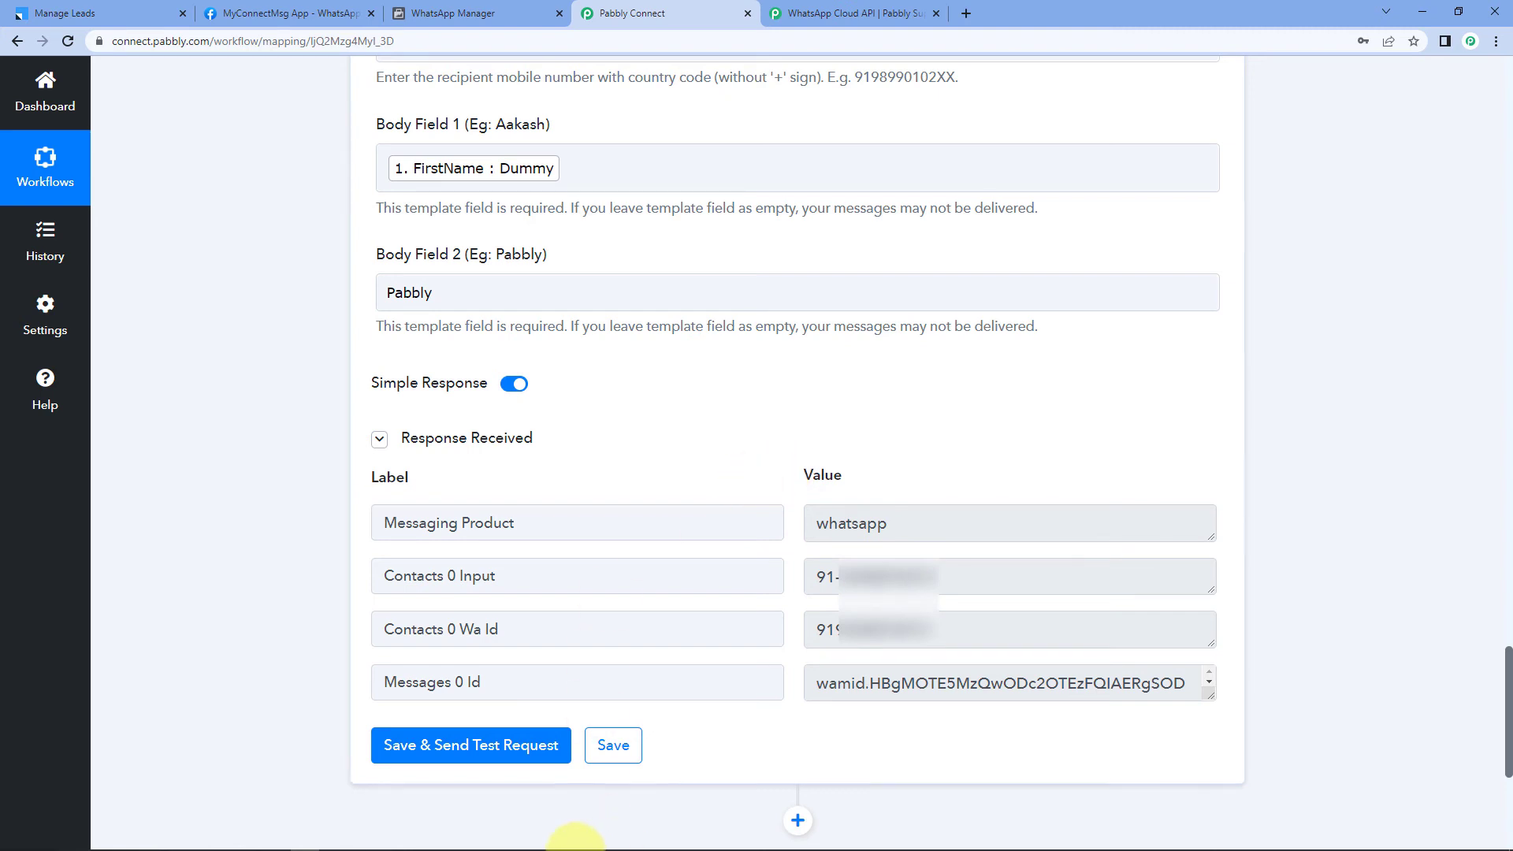
{"action": "left_click", "coordinate": [364, 842]}
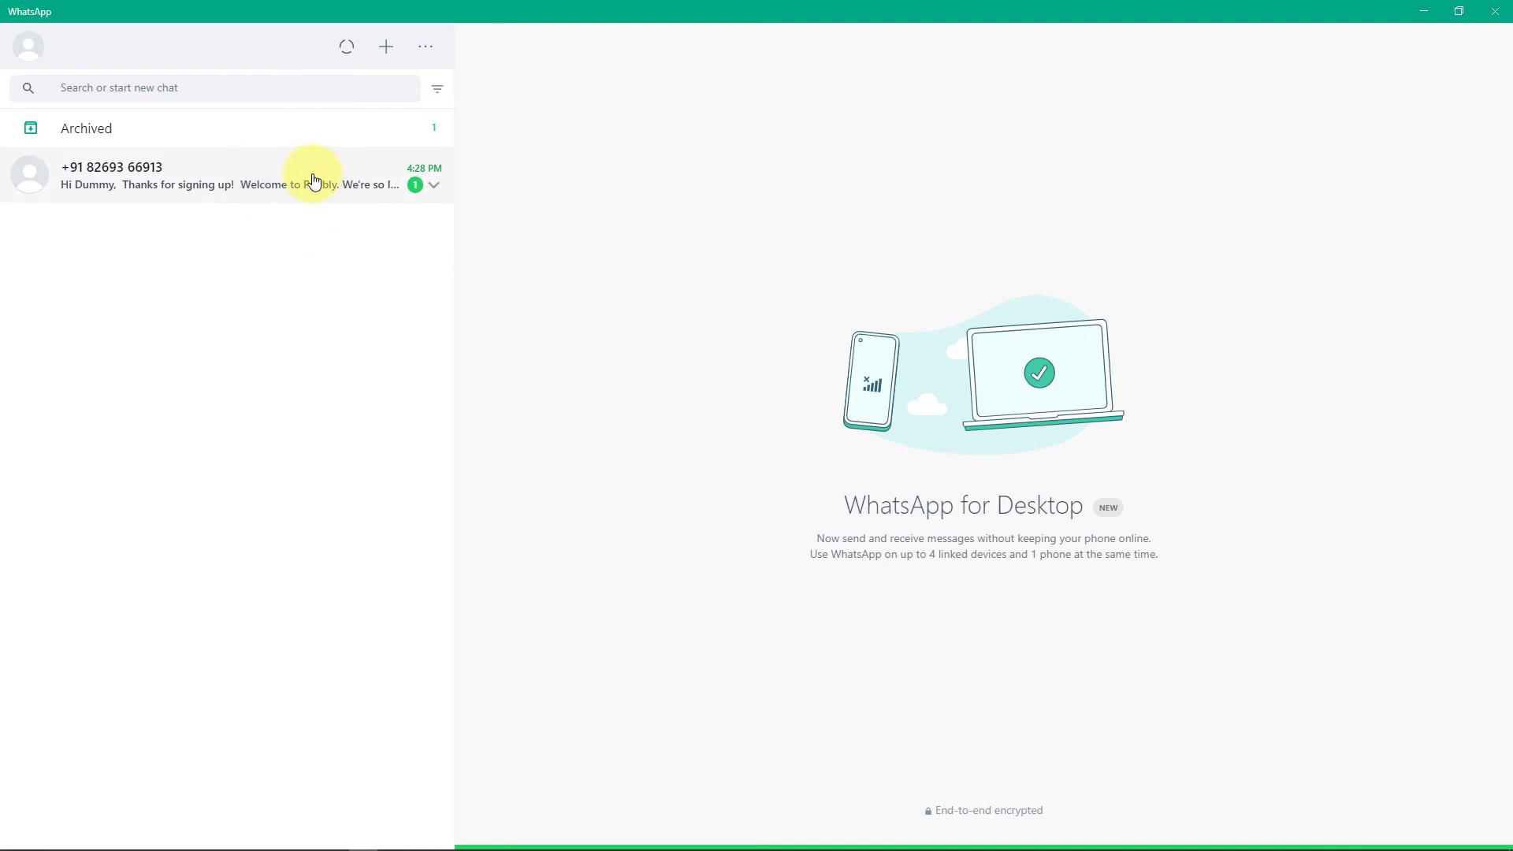
Step: Open the business chat and highlight the name 'Dummy' in the received welcome greeting
{"action": "left_click", "coordinate": [277, 237]}
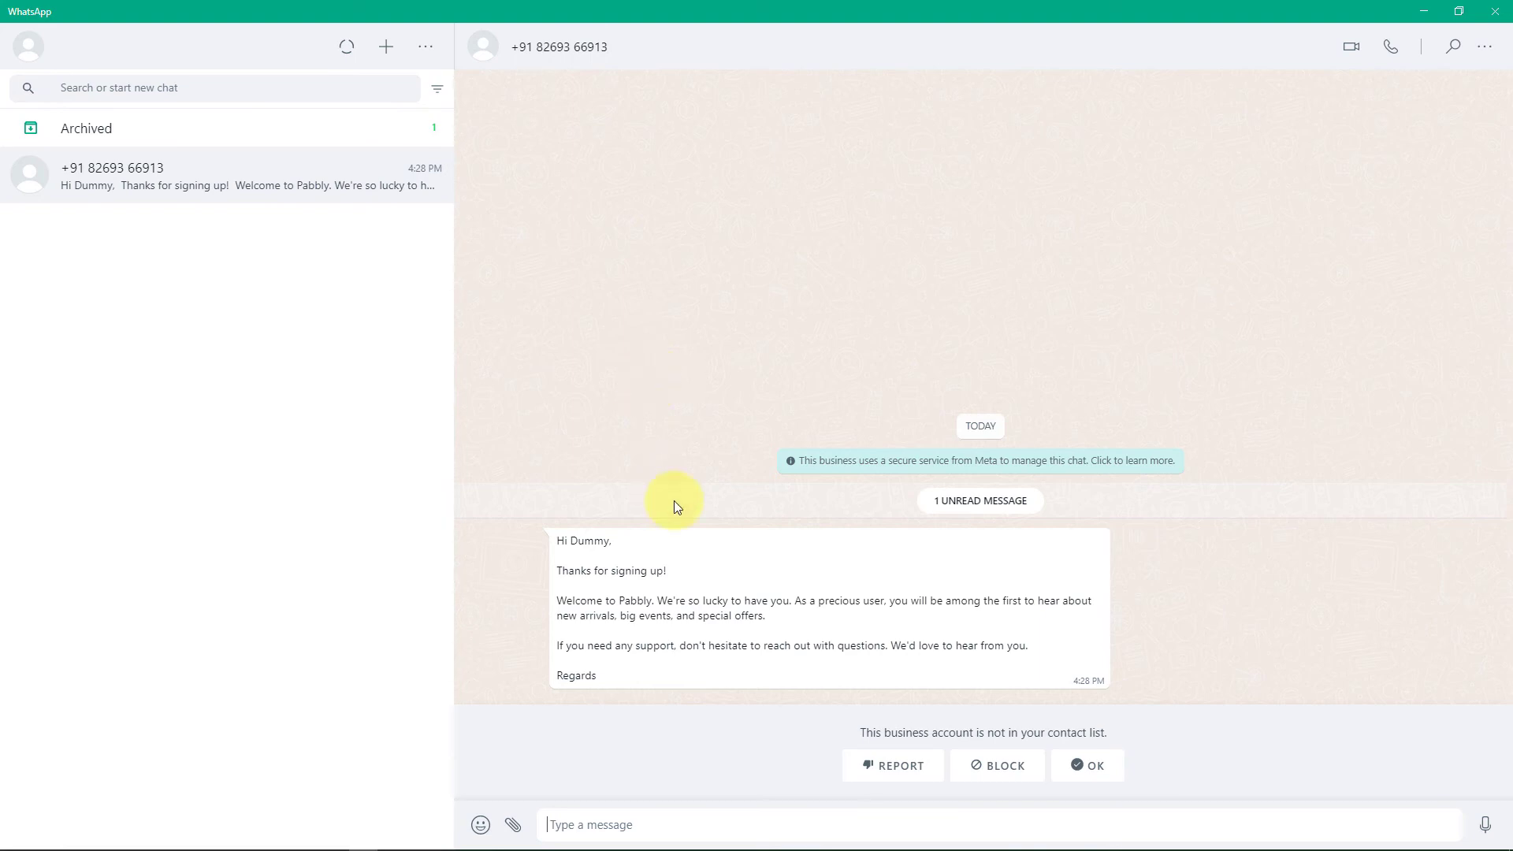
{"action": "left_click_drag", "start_coordinate": [558, 543], "coordinate": [601, 540]}
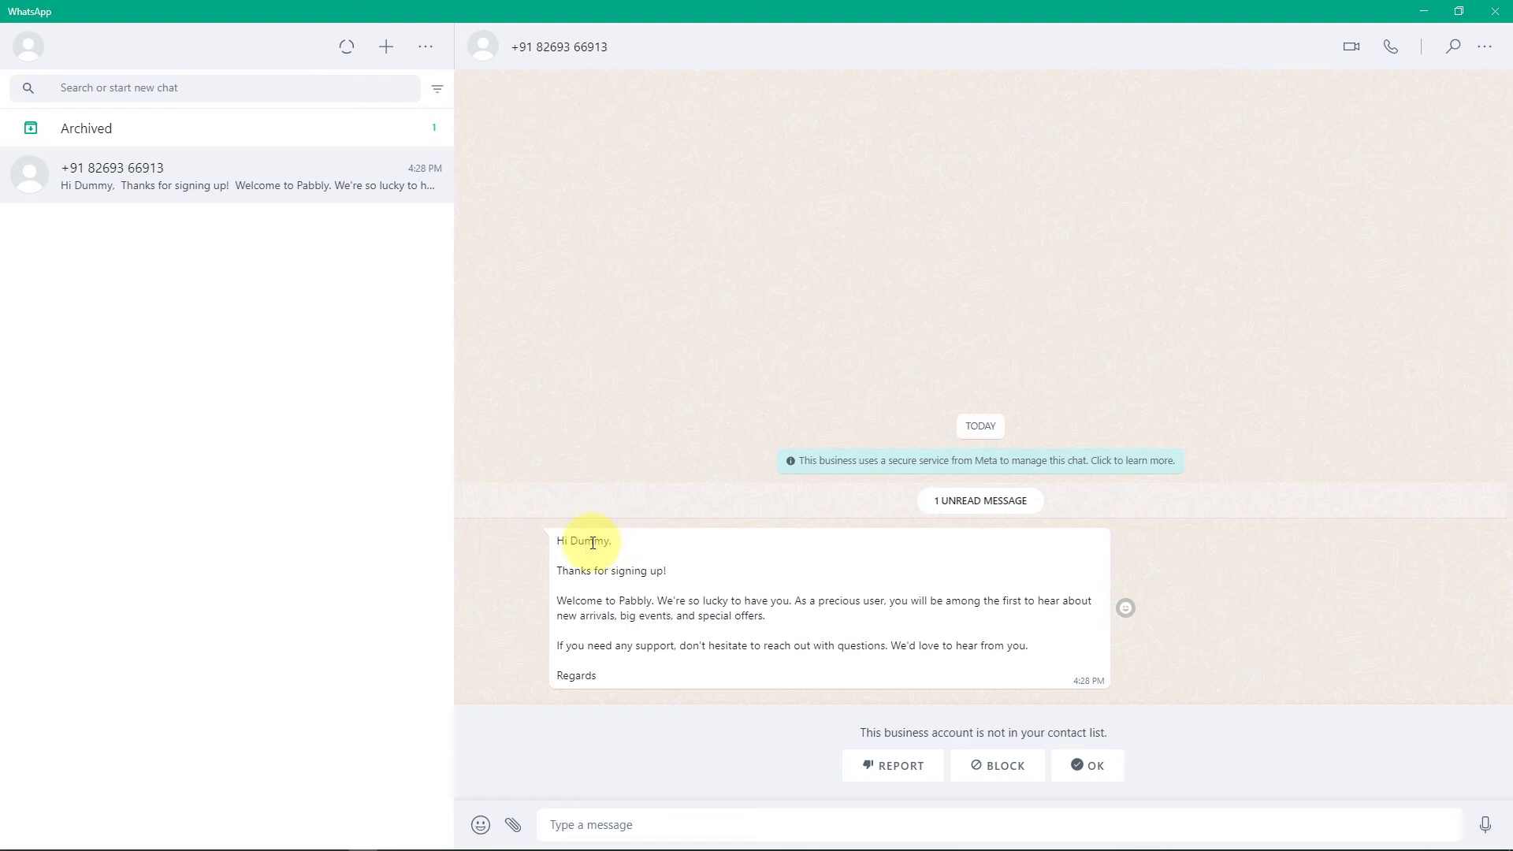
{"action": "double_click", "coordinate": [591, 541]}
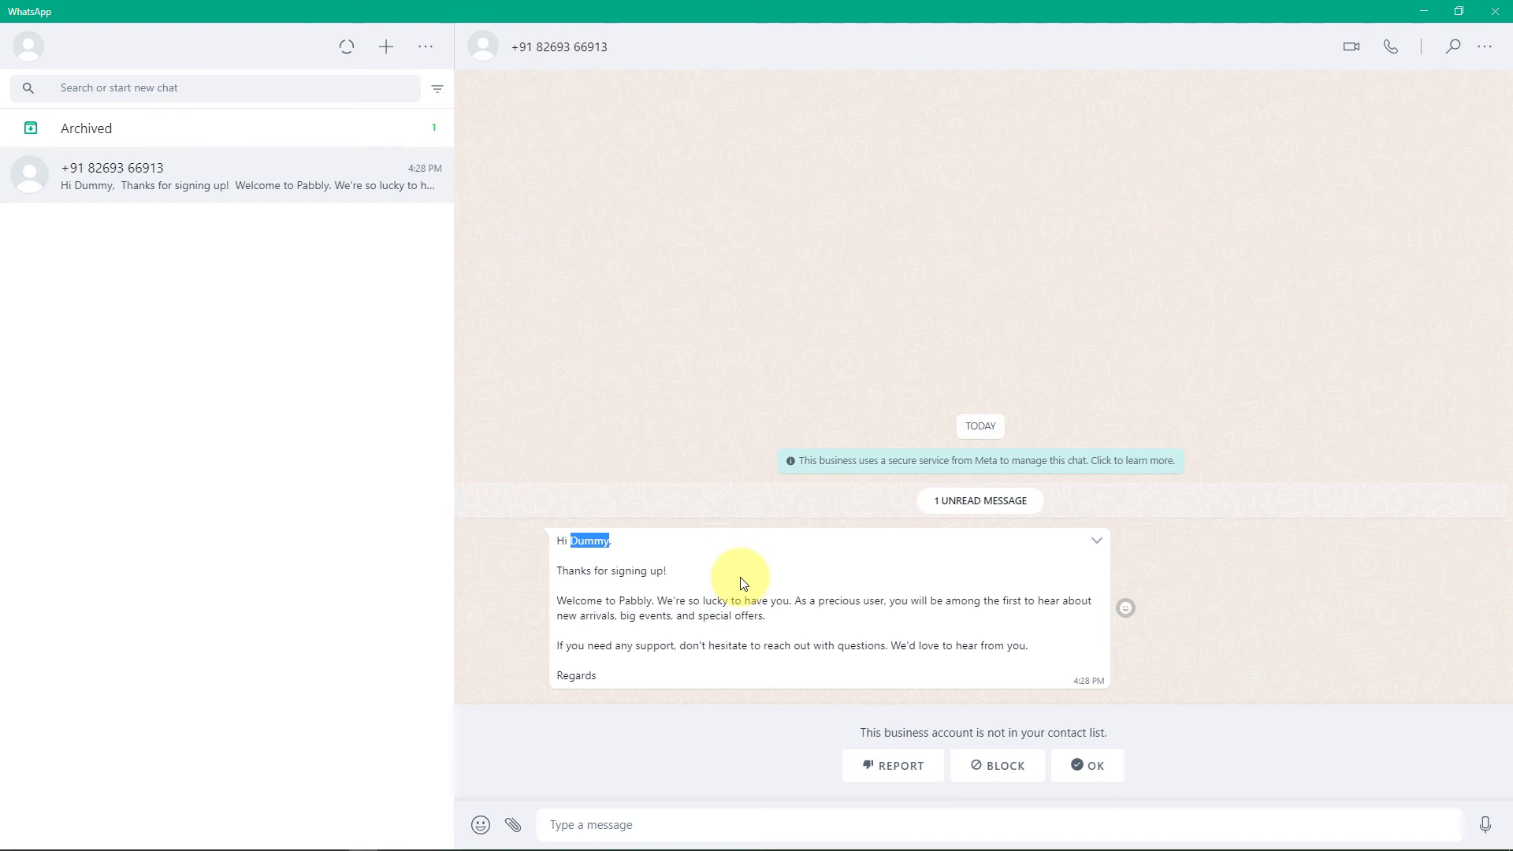
{"action": "left_click", "coordinate": [716, 466]}
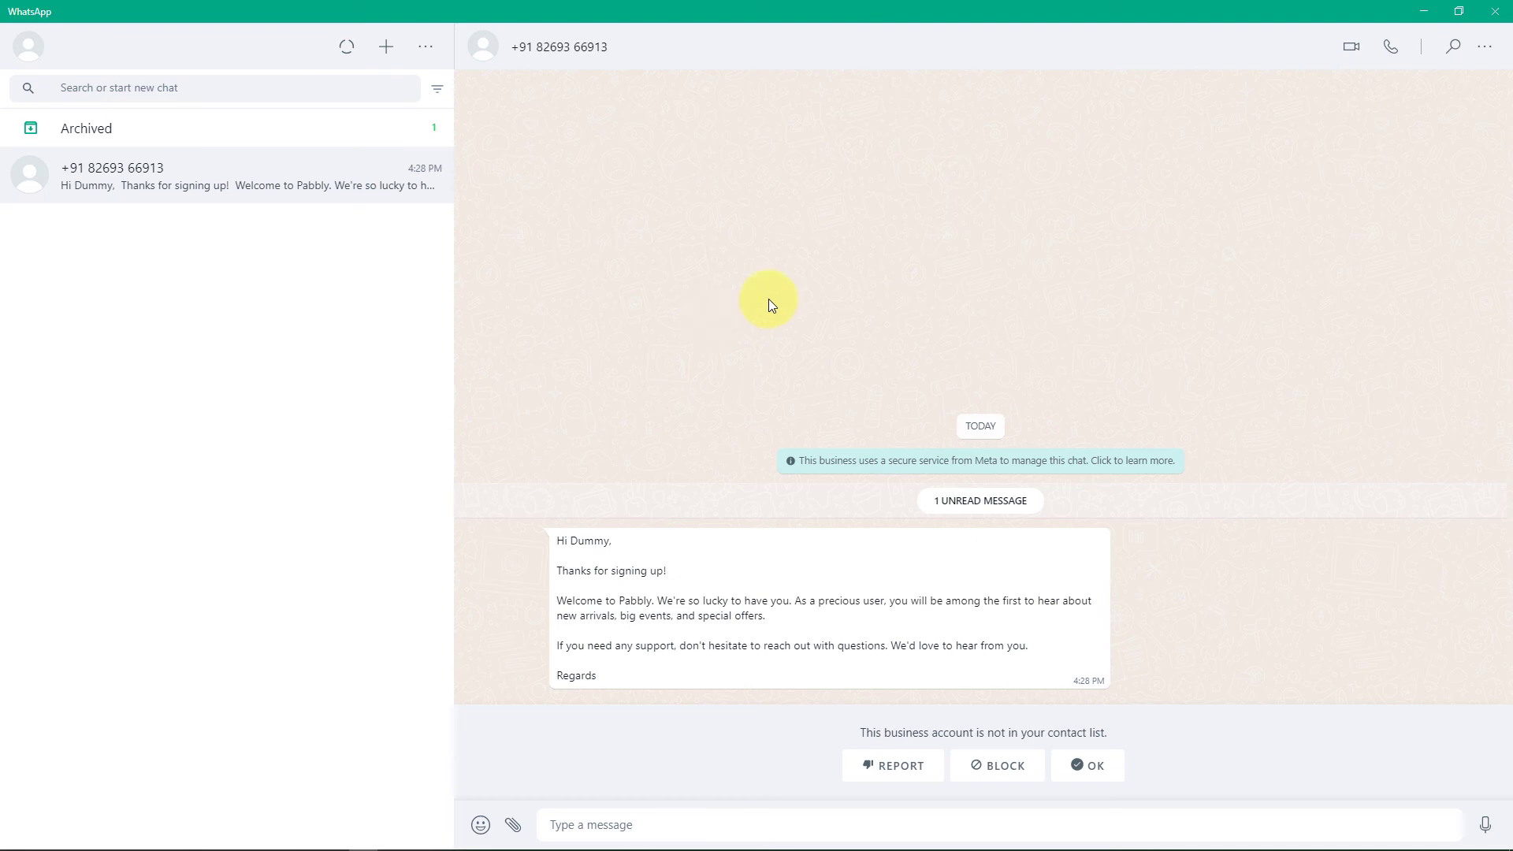
Step: In LeadSquared, quick-add a lead named Test Name with an email address and phone number
{"action": "left_click", "coordinate": [1433, 9]}
{"action": "left_click", "coordinate": [86, 14]}
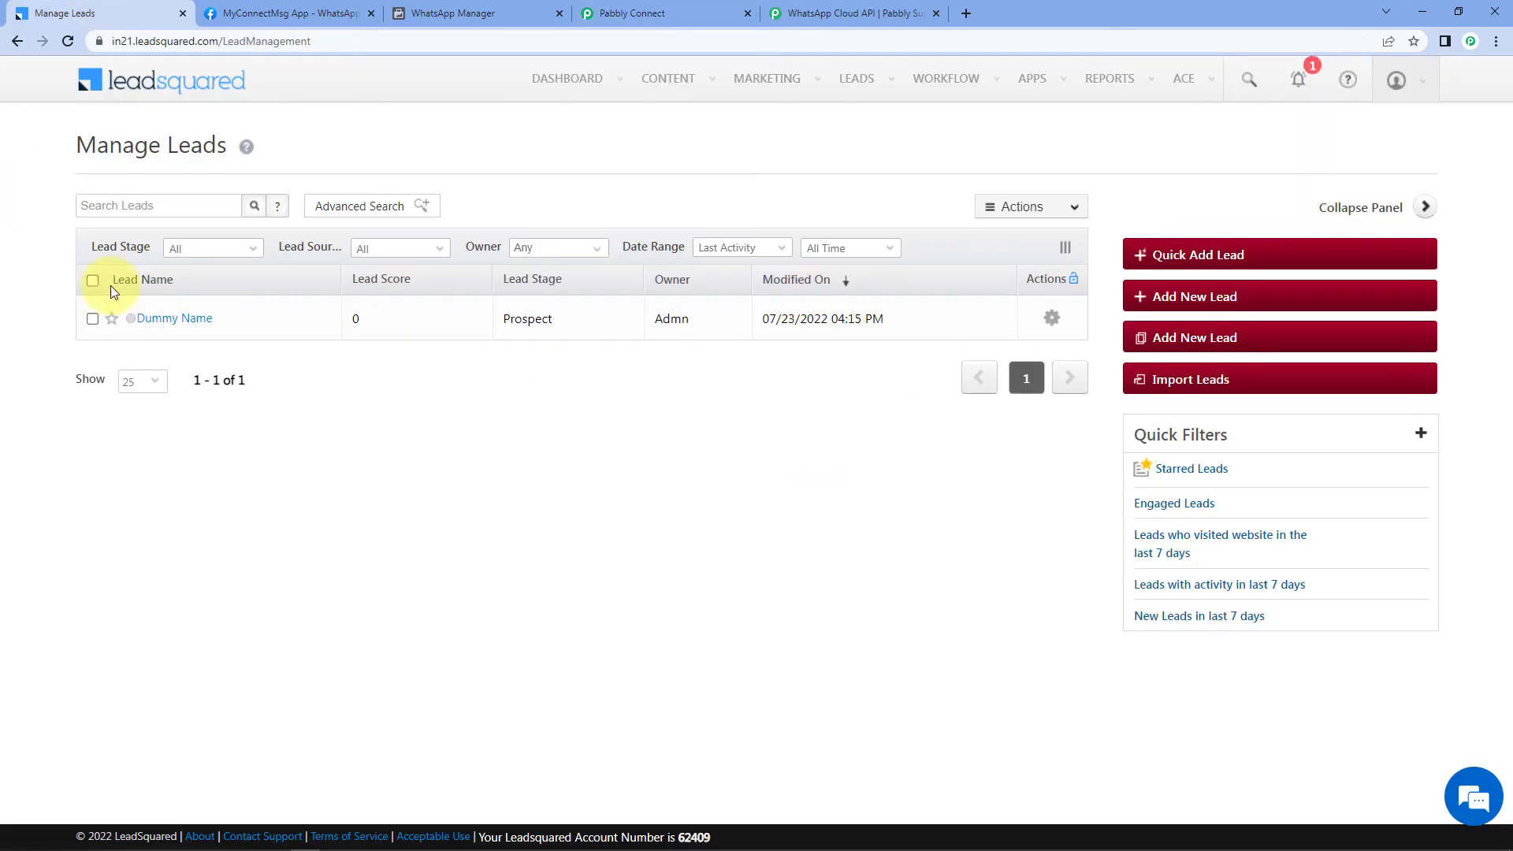
{"action": "left_click", "coordinate": [1233, 253]}
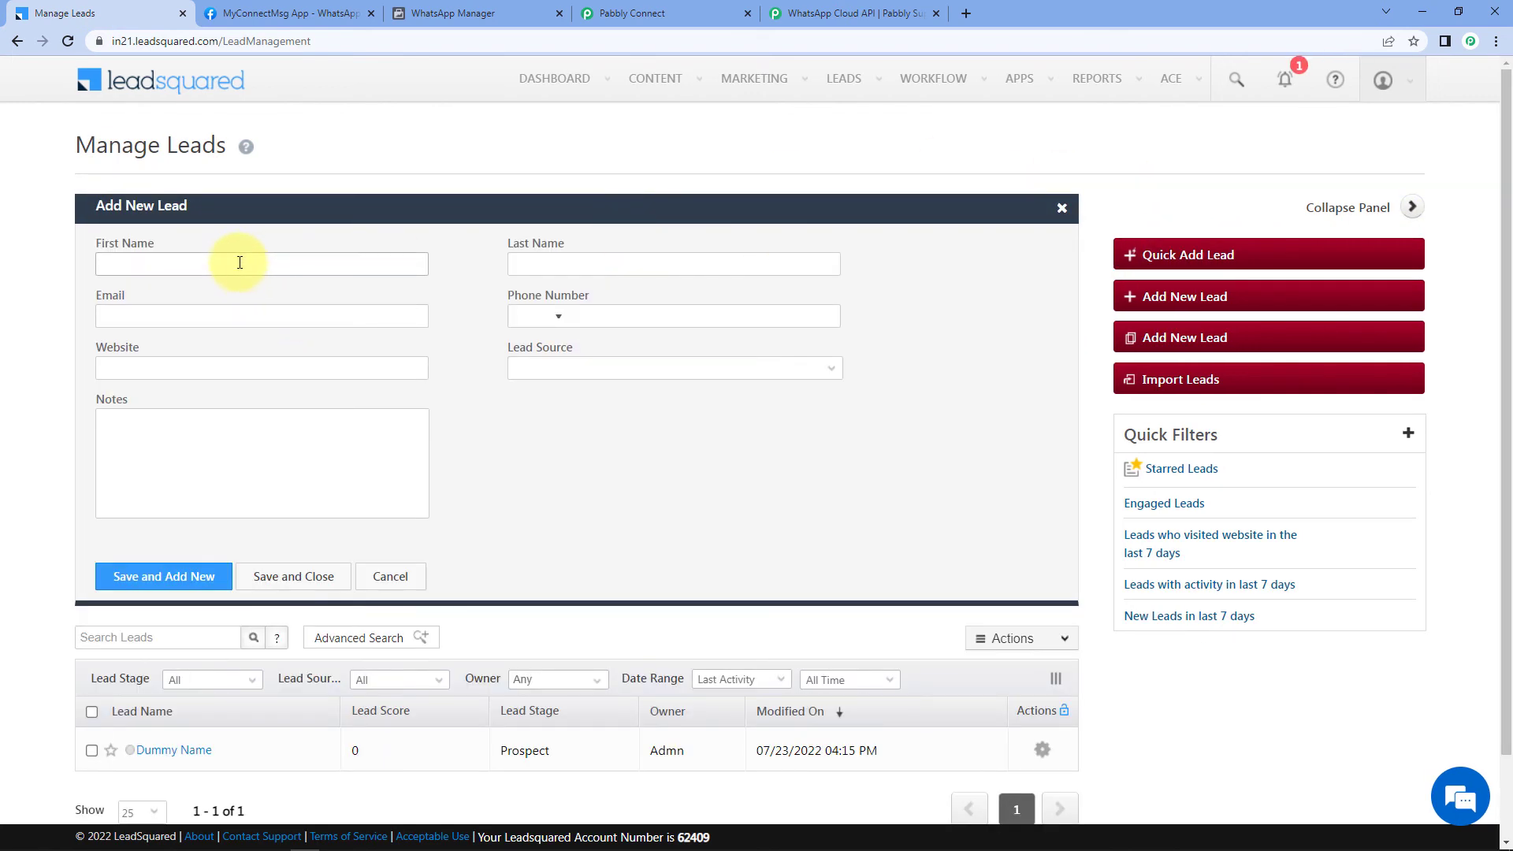
{"action": "left_click", "coordinate": [239, 261]}
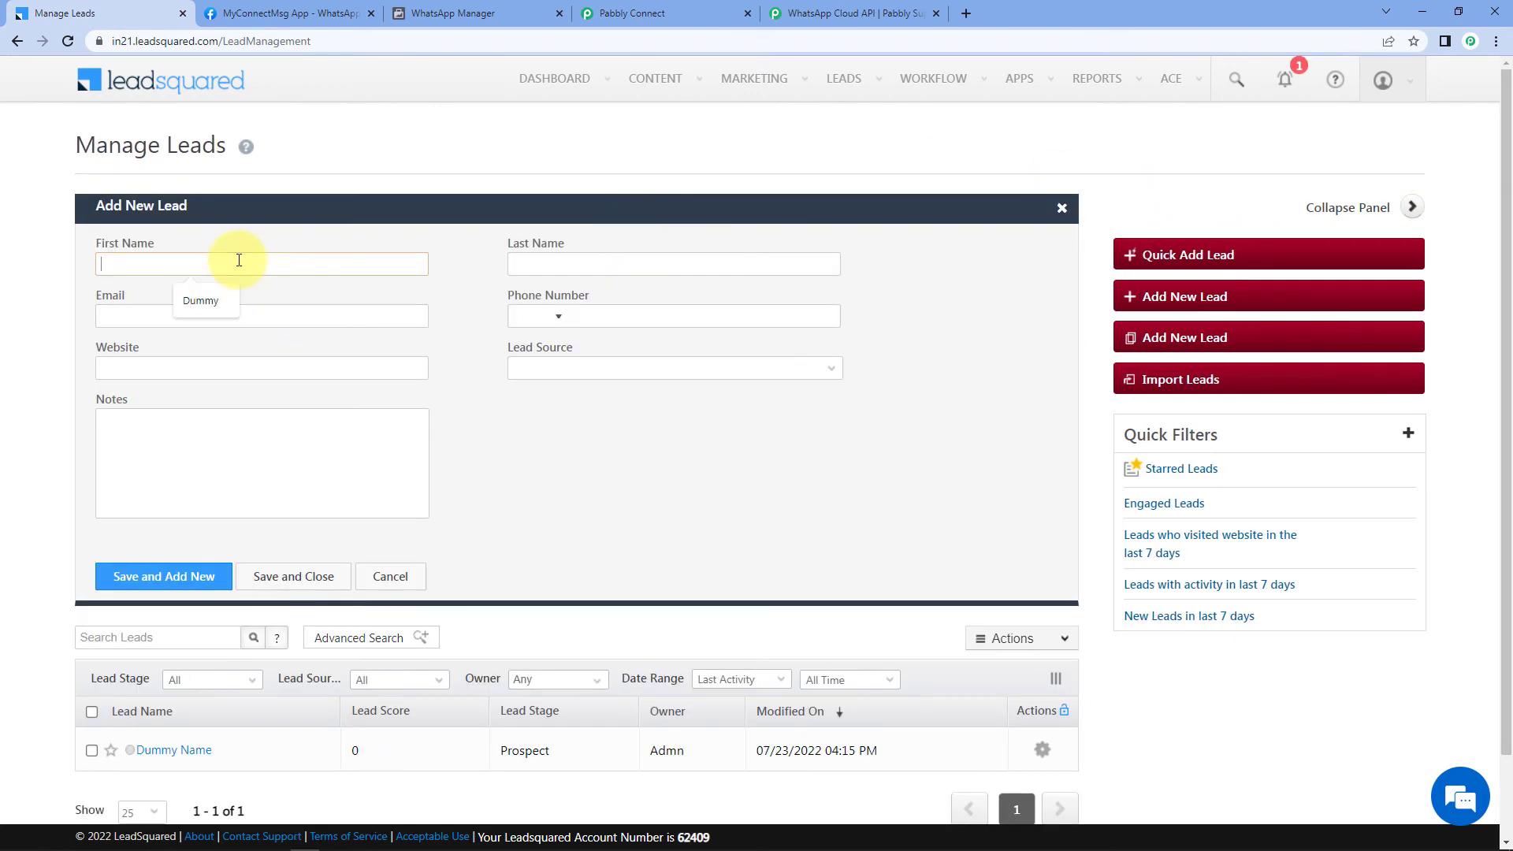
{"action": "type", "text": "Tes"}
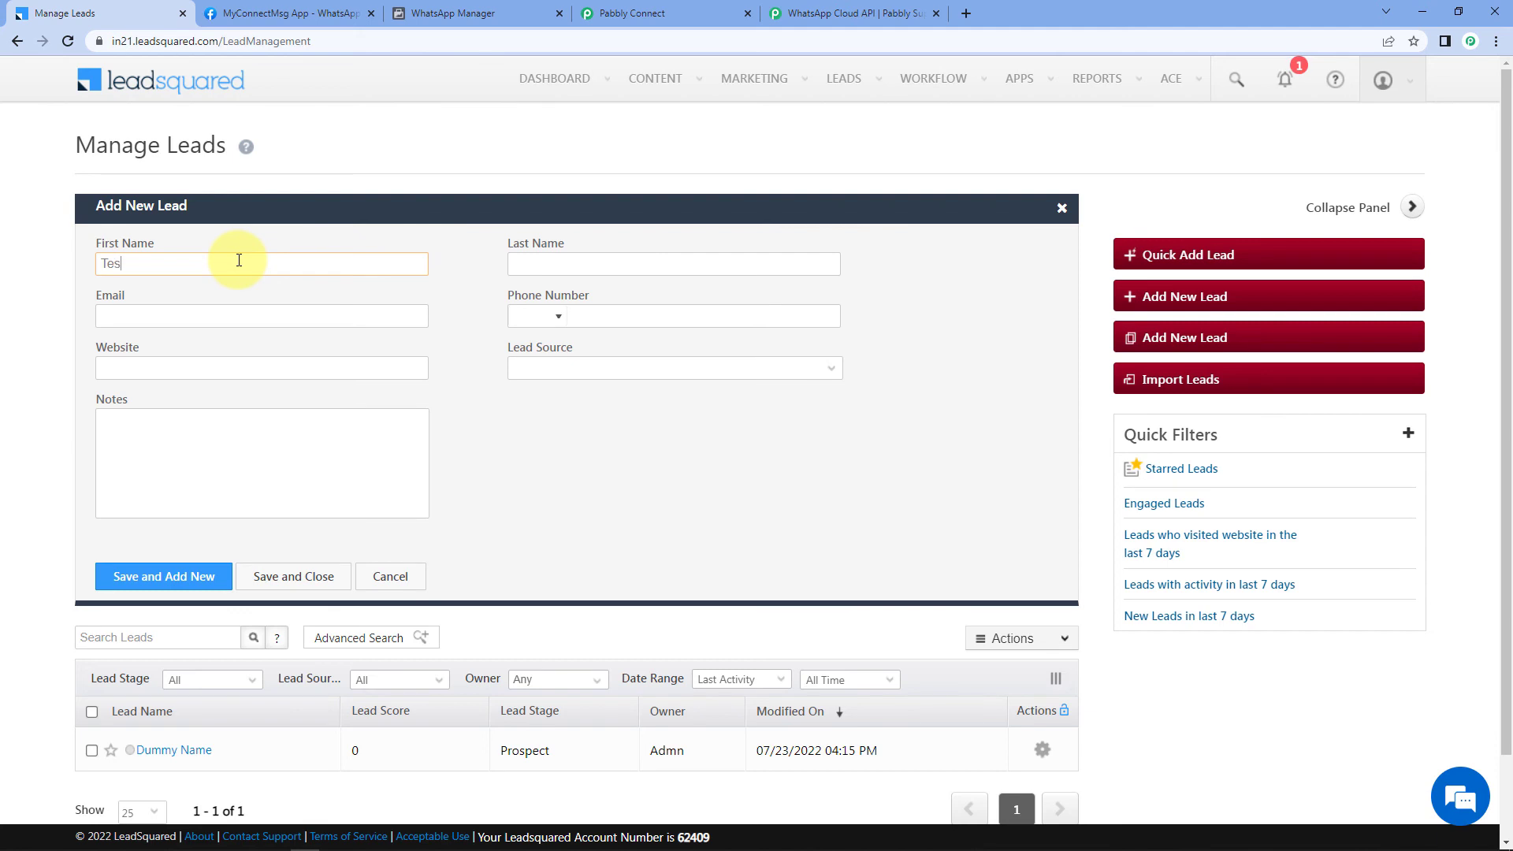
{"action": "type", "text": "Name"}
{"action": "key", "text": "Tab"}
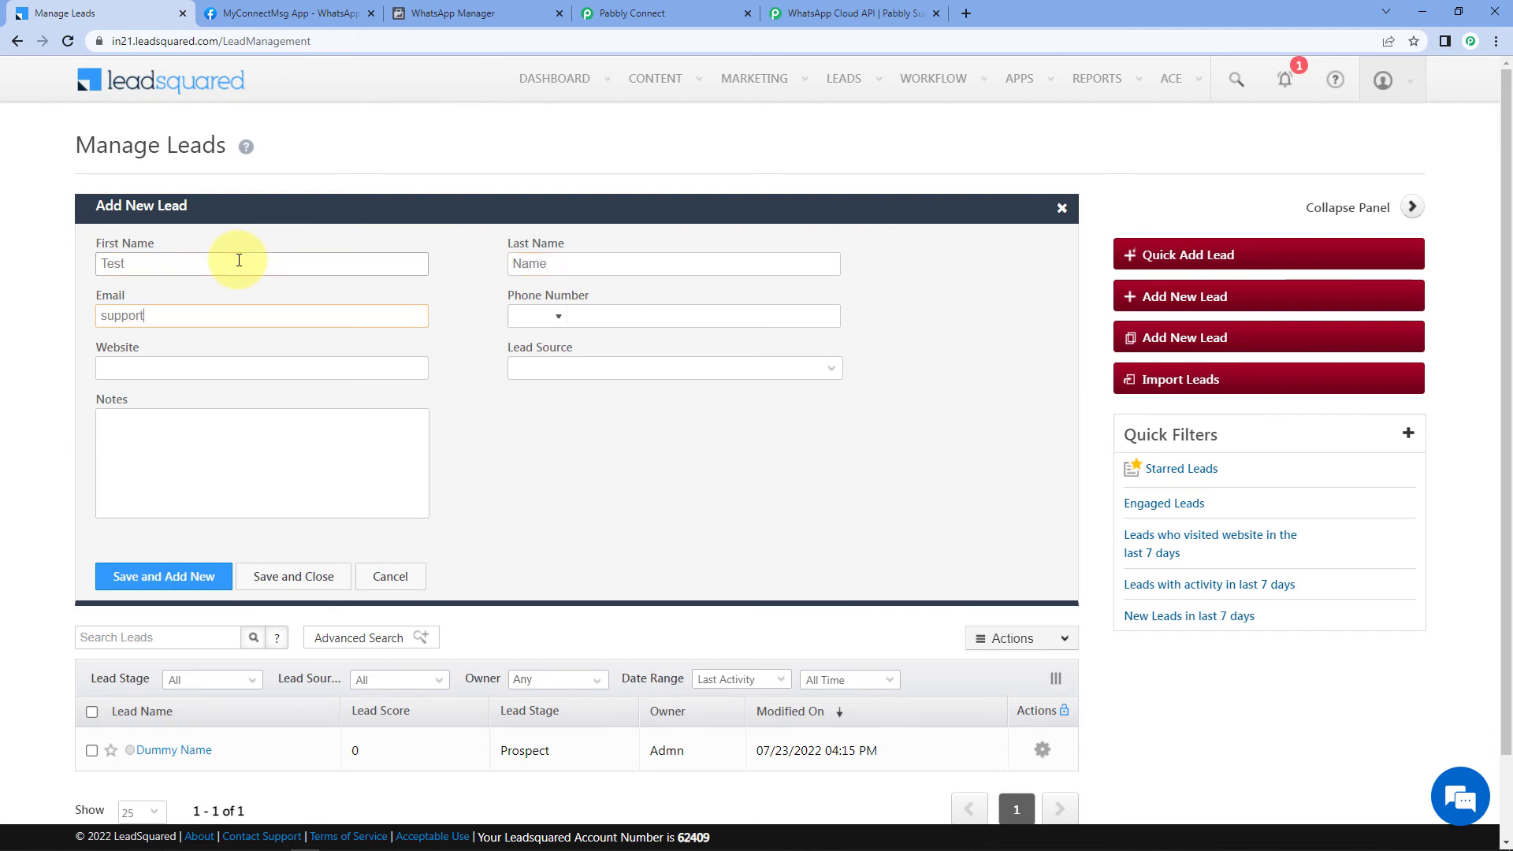
{"action": "key", "text": "Tab"}
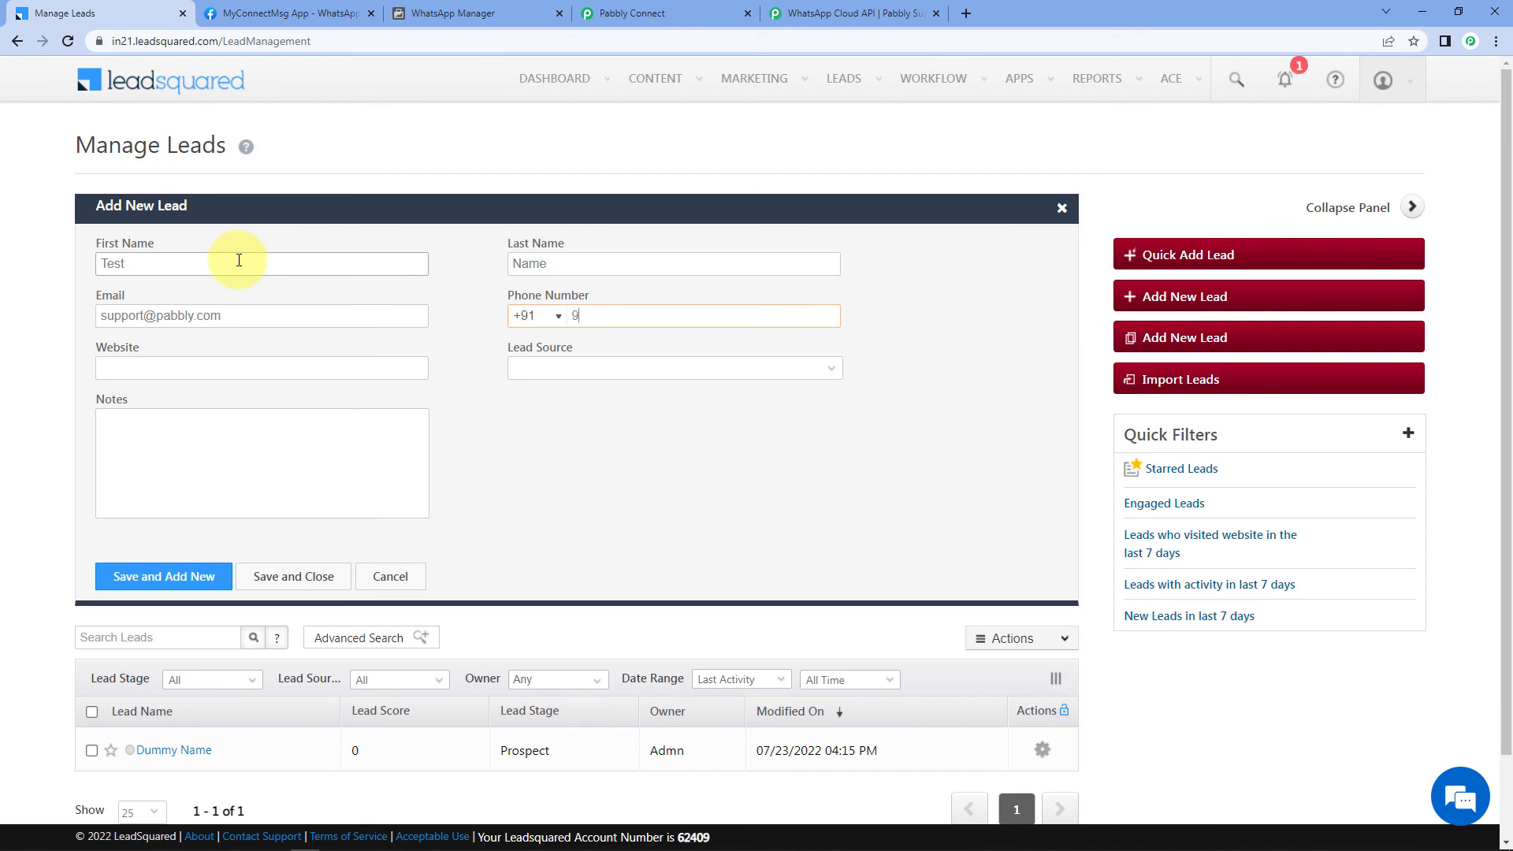
Step: Save the new lead and bring WhatsApp back up to check for a message
{"action": "left_click", "coordinate": [285, 580]}
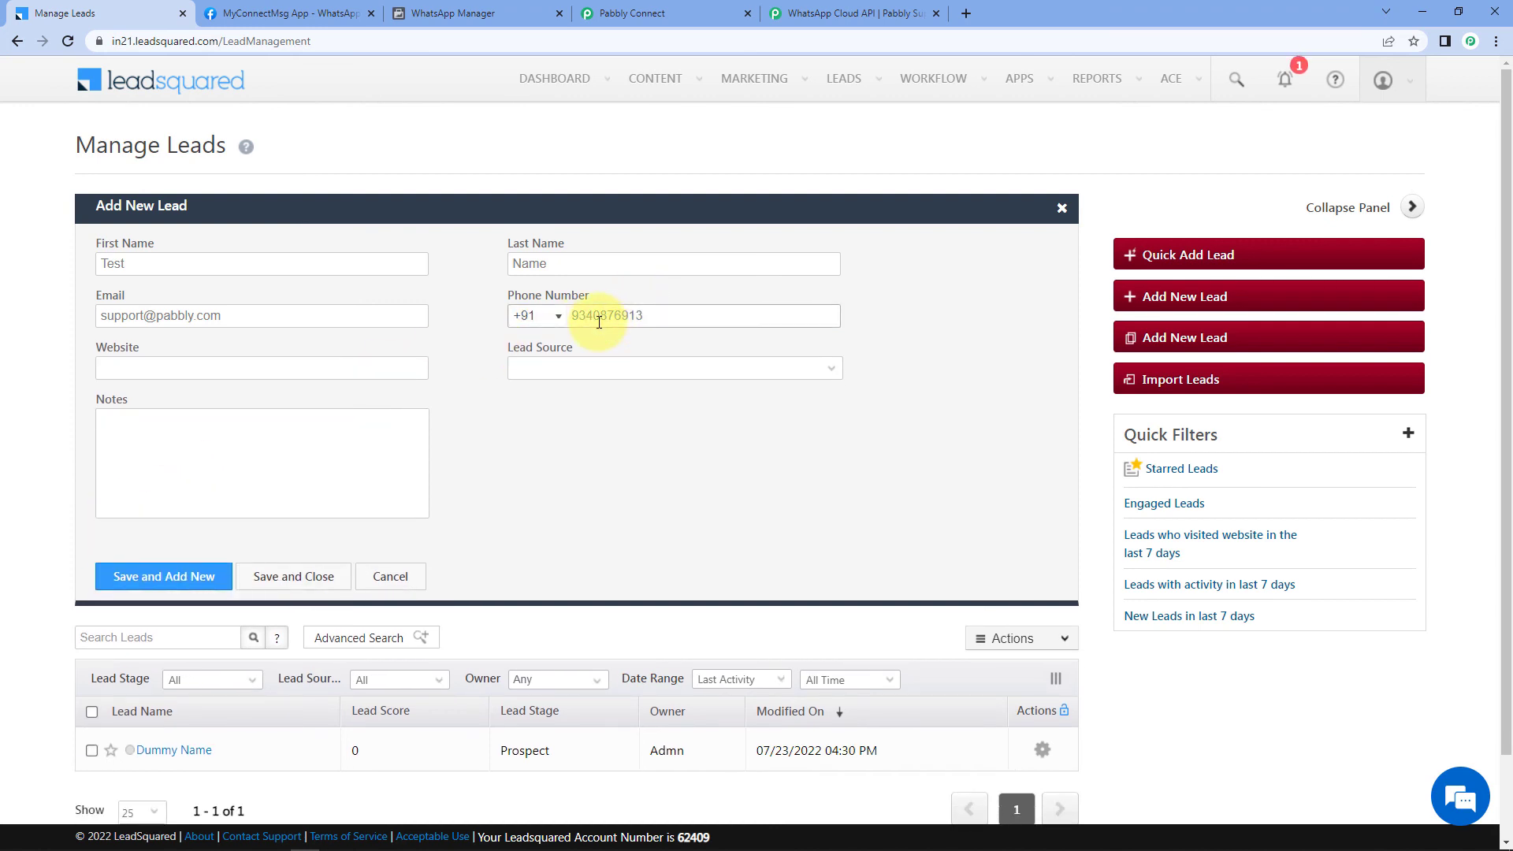
{"action": "left_click", "coordinate": [312, 577]}
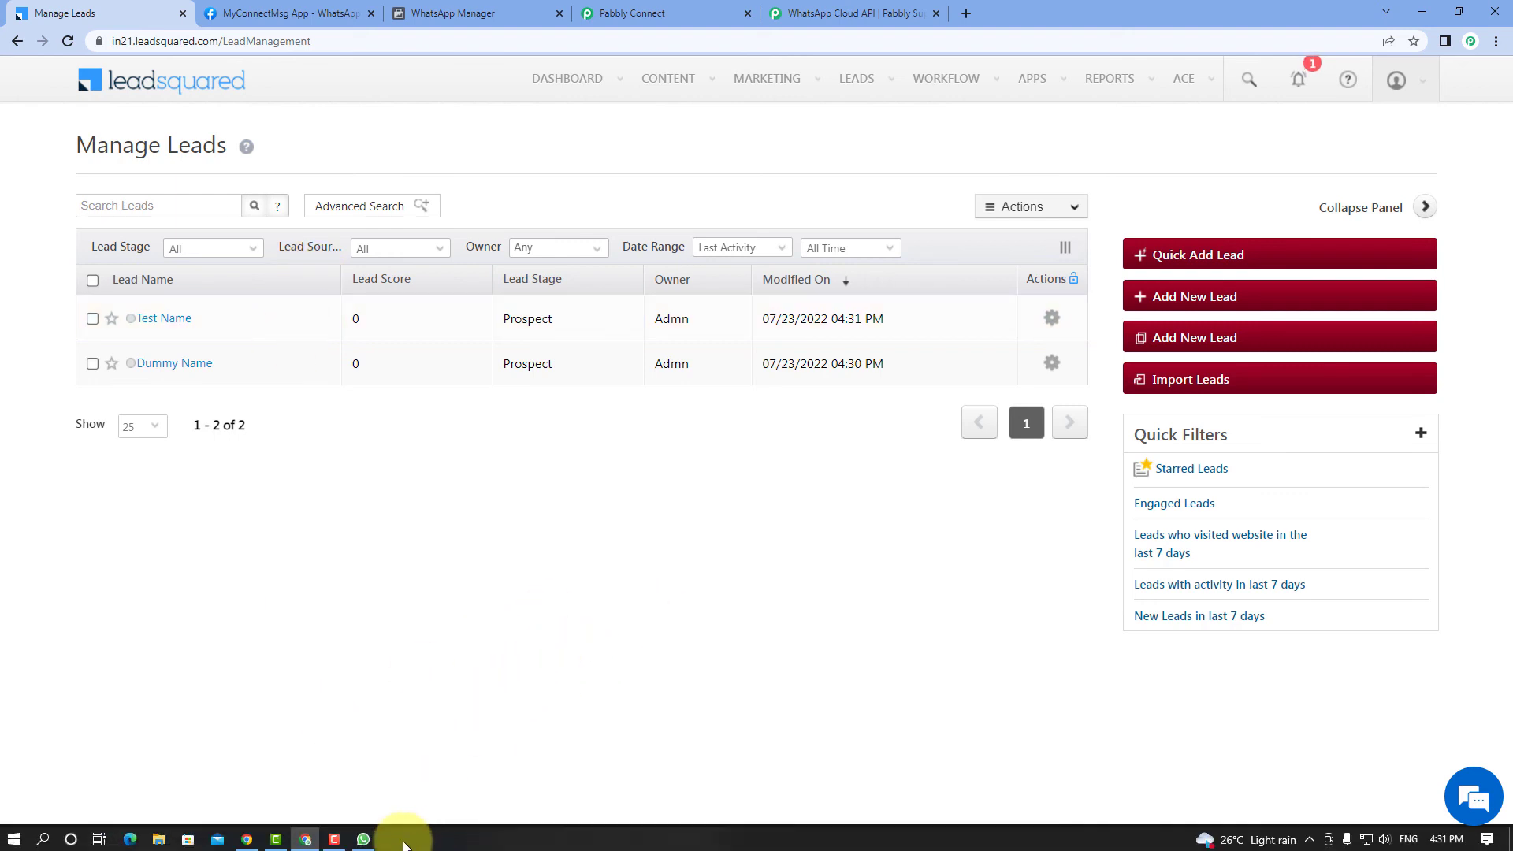
{"action": "left_click", "coordinate": [365, 840]}
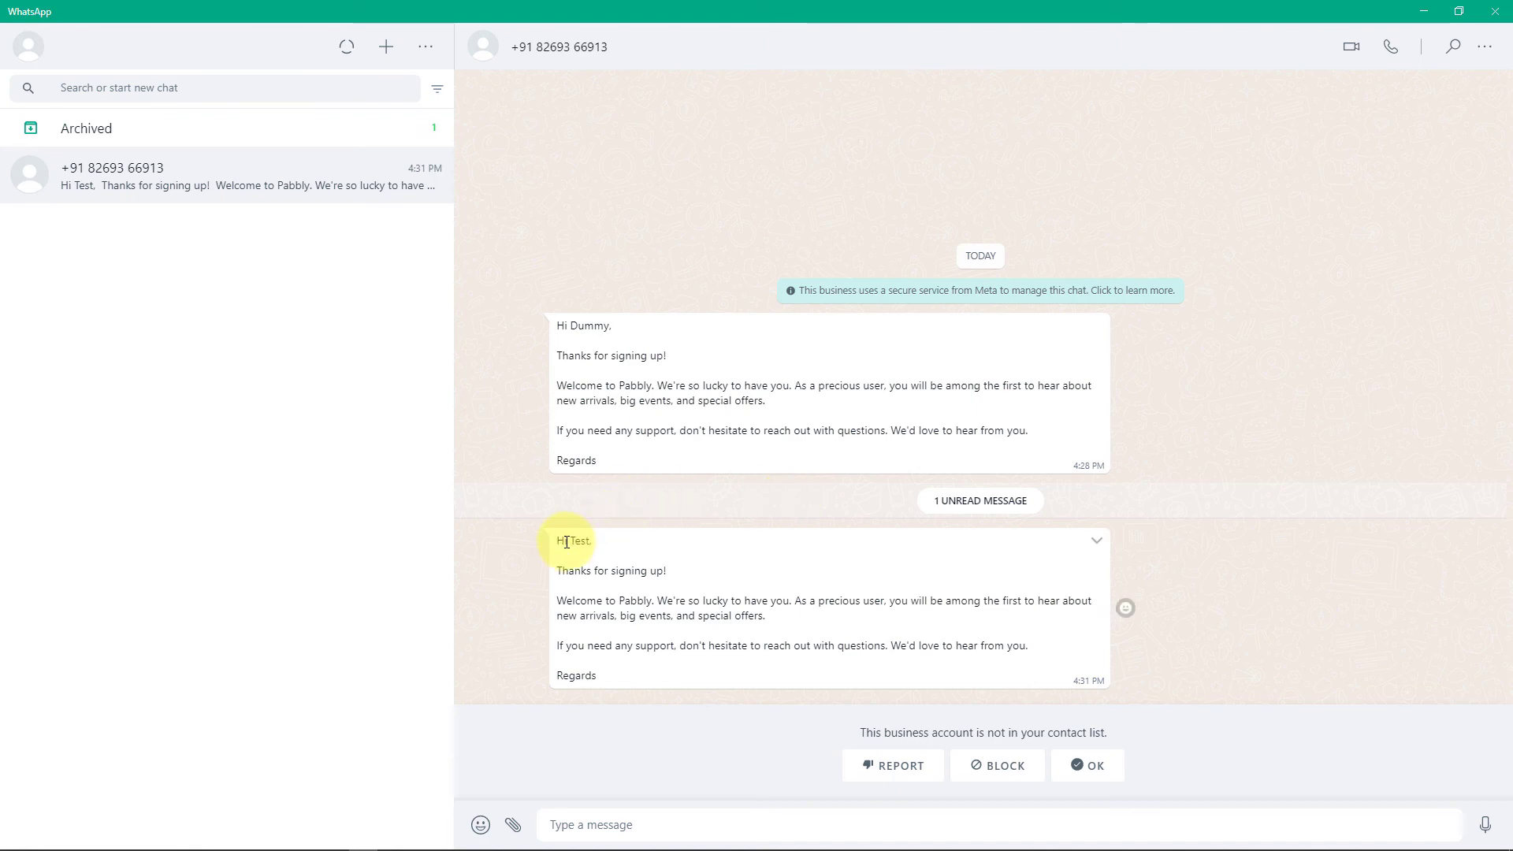
Step: Highlight the name 'Test' in the newly arrived welcome message
{"action": "left_click_drag", "start_coordinate": [569, 542], "coordinate": [592, 542]}
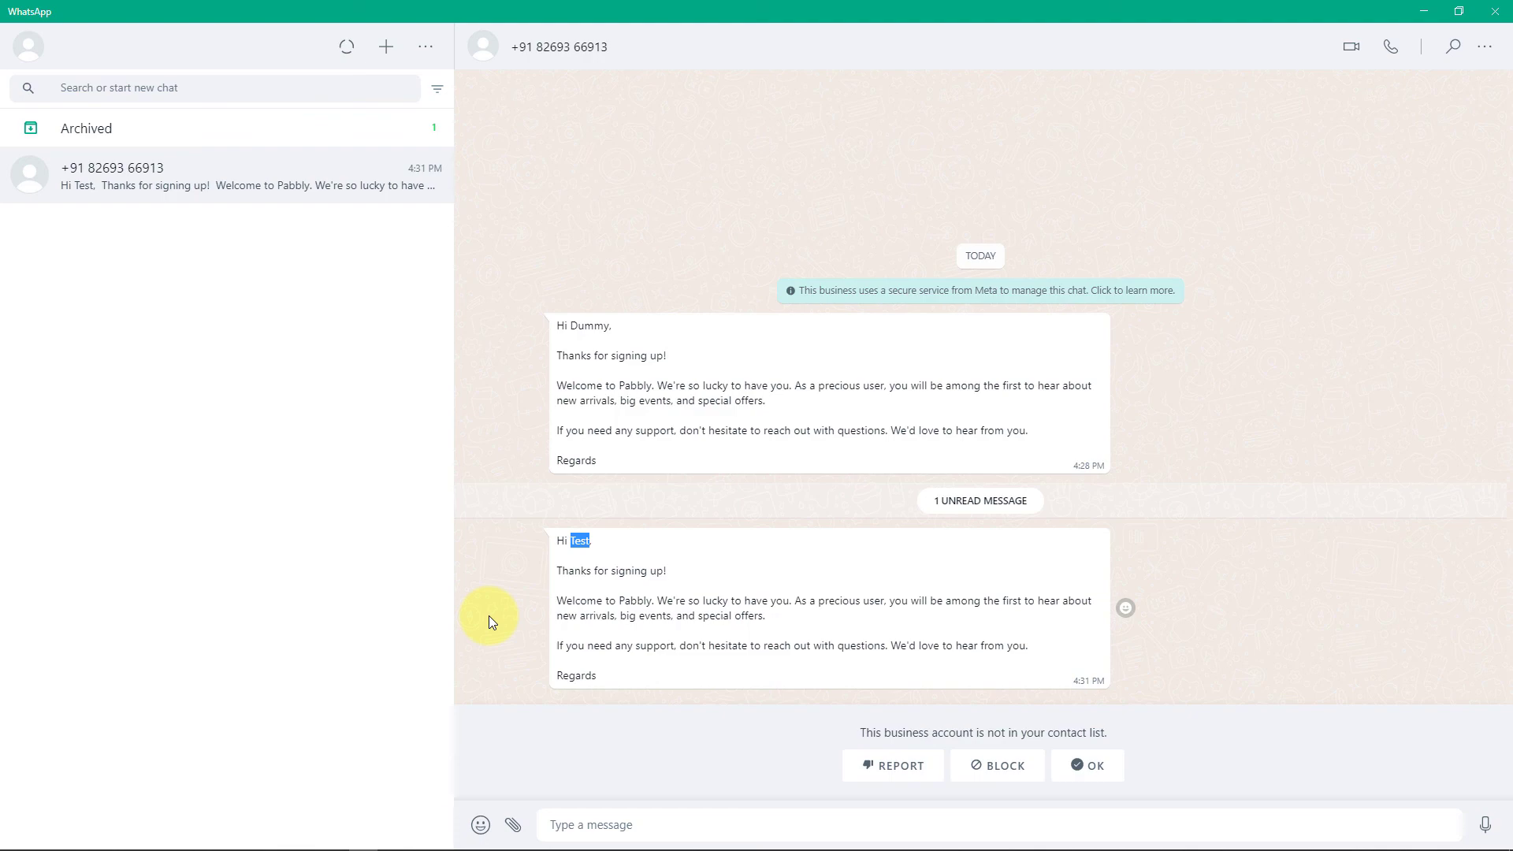
Step: Return to Pabbly Connect and collapse the WhatsApp, Text Formatter and LeadSquared steps
{"action": "left_click", "coordinate": [1424, 12]}
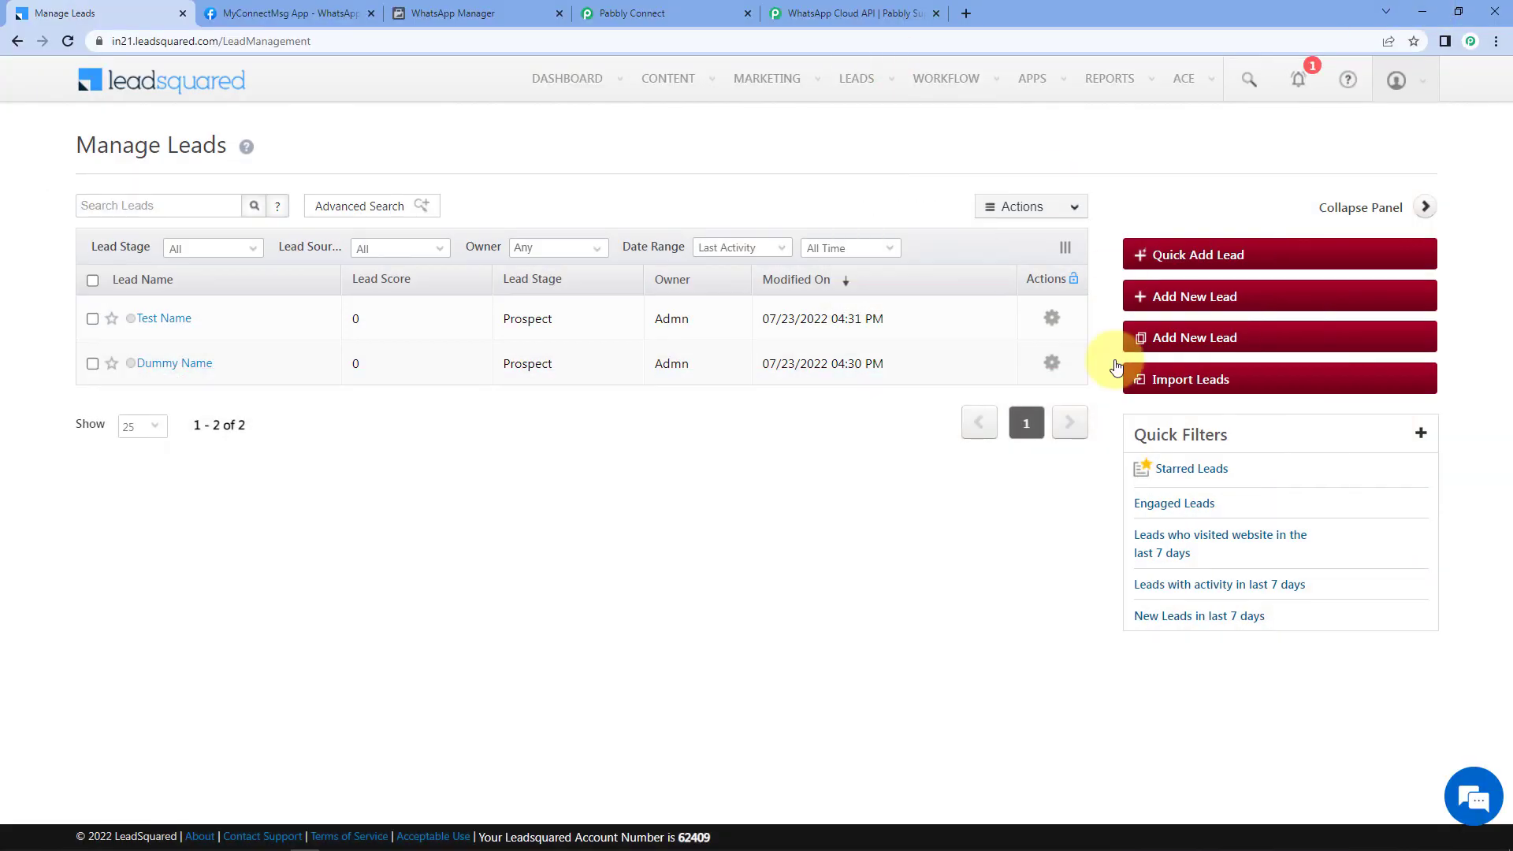
{"action": "left_click", "coordinate": [709, 12]}
{"action": "scroll", "coordinate": [818, 280], "scroll_direction": "up", "scroll_amount": 3}
{"action": "scroll", "coordinate": [817, 280], "scroll_direction": "up", "scroll_amount": 3}
{"action": "left_click", "coordinate": [1222, 194]}
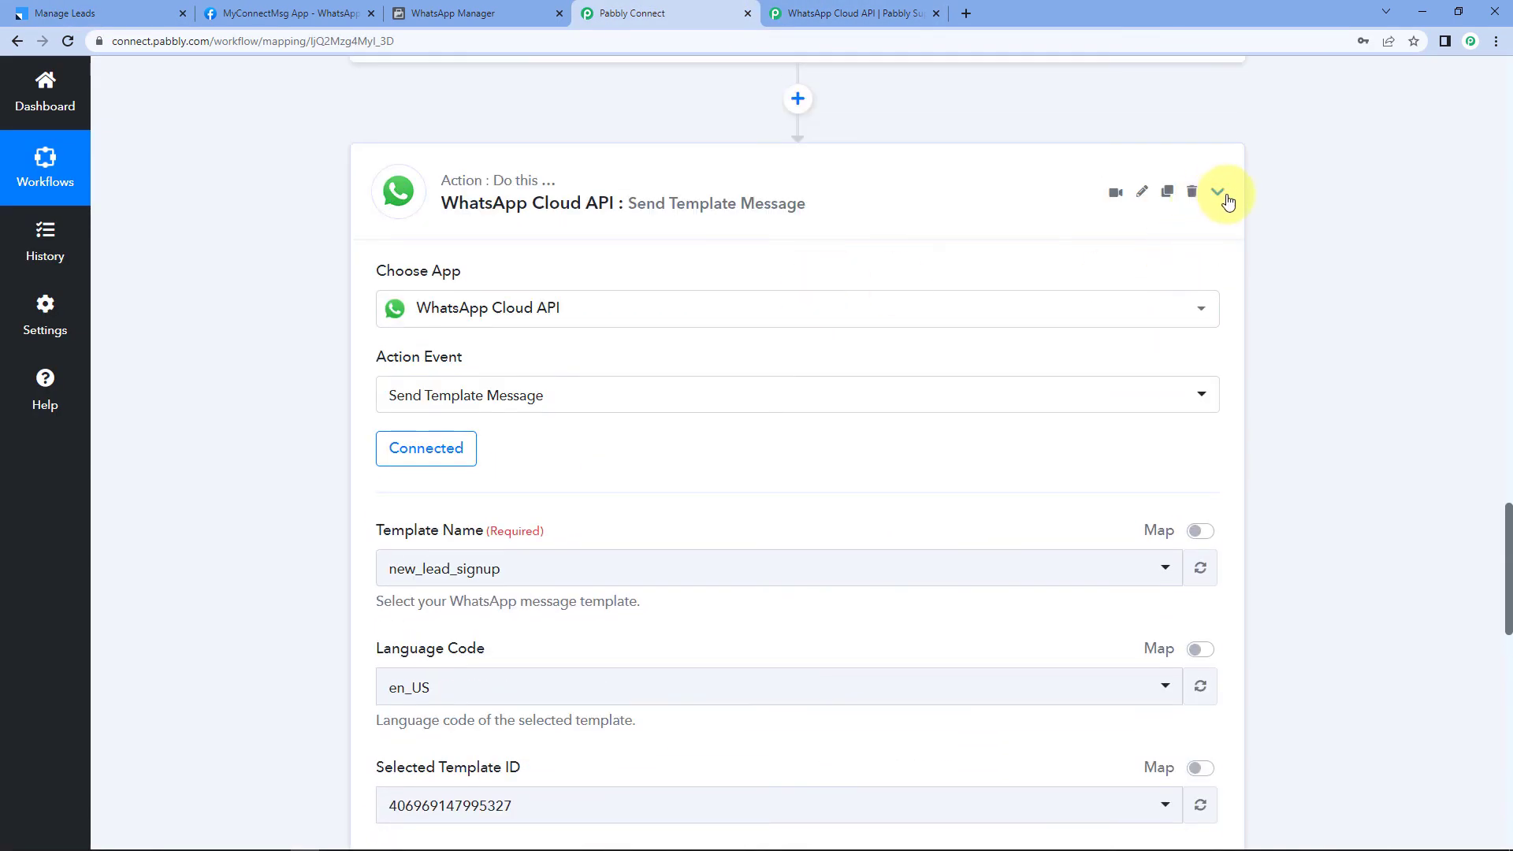
{"action": "scroll", "coordinate": [1232, 264], "scroll_direction": "up", "scroll_amount": 7}
{"action": "left_click", "coordinate": [1220, 149]}
{"action": "scroll", "coordinate": [1242, 185], "scroll_direction": "up", "scroll_amount": 10}
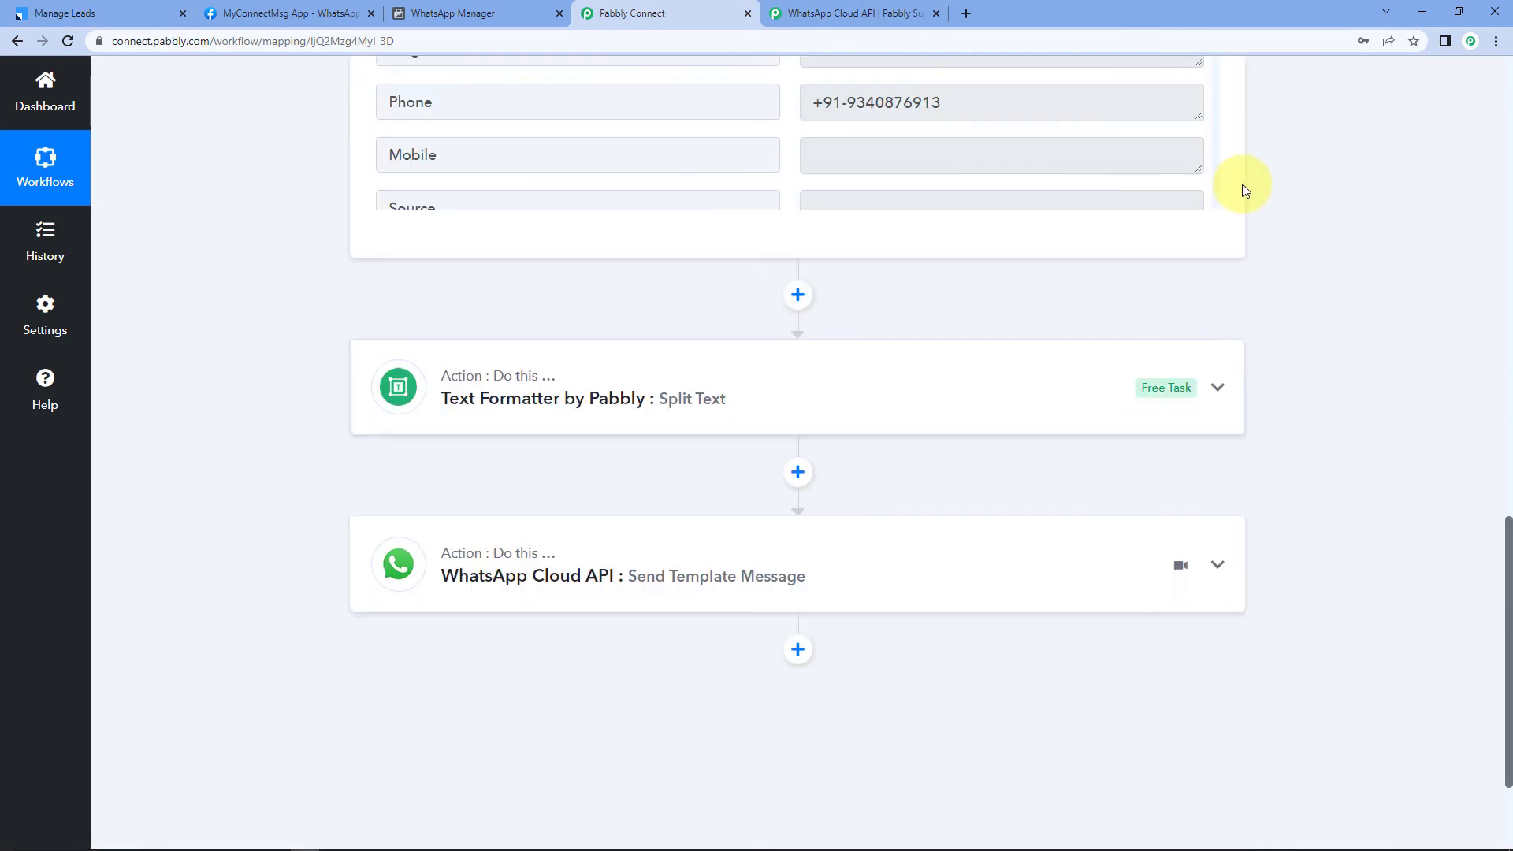
{"action": "scroll", "coordinate": [1242, 189], "scroll_direction": "up", "scroll_amount": 4}
{"action": "left_click", "coordinate": [1221, 106]}
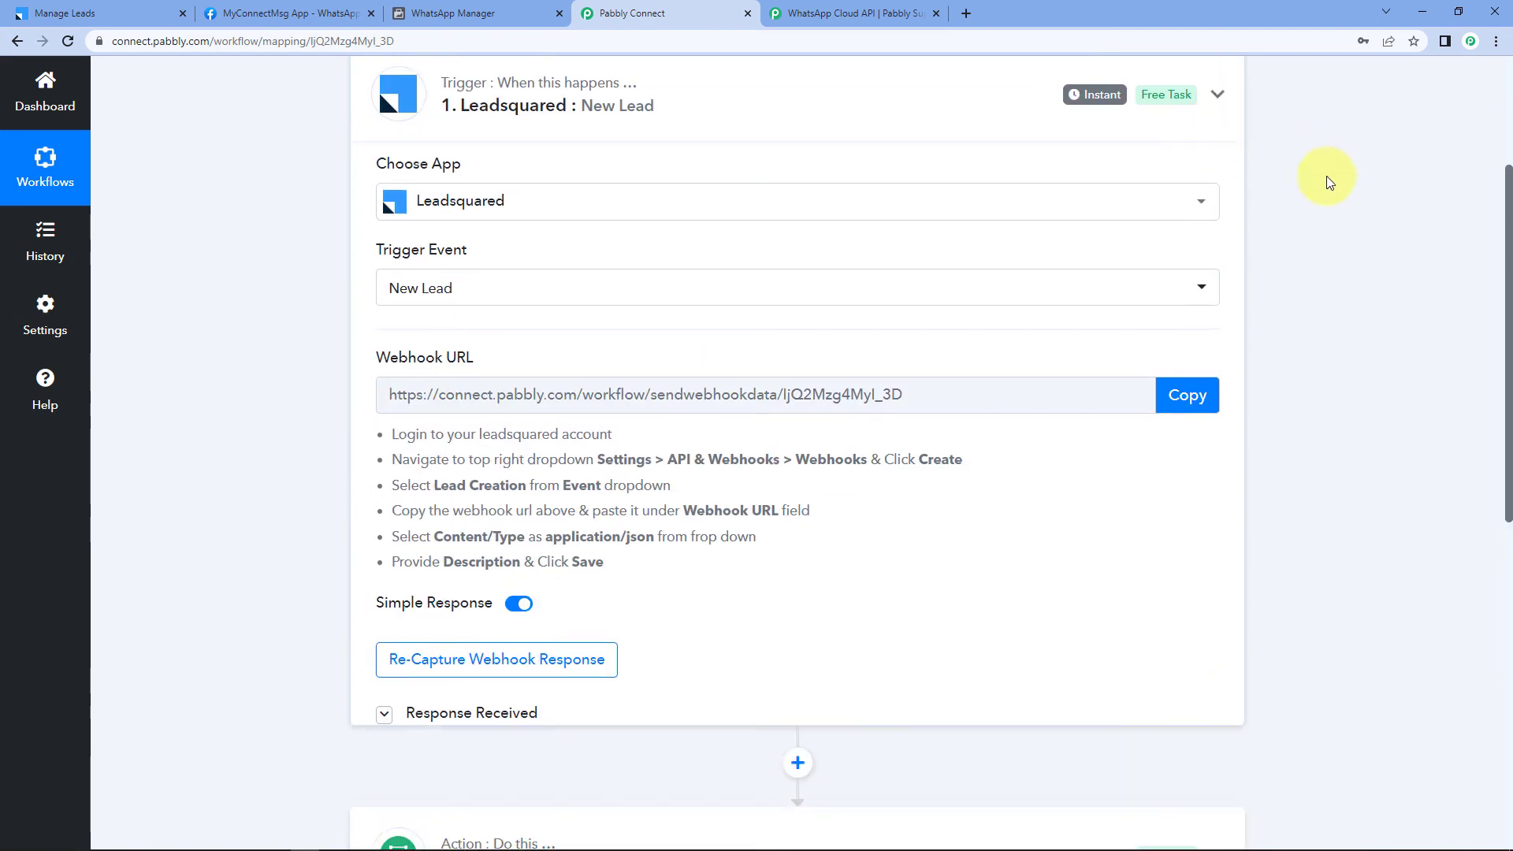
{"action": "scroll", "coordinate": [1324, 181], "scroll_direction": "up", "scroll_amount": 3}
{"action": "scroll", "coordinate": [281, 248], "scroll_direction": "down", "scroll_amount": 1}
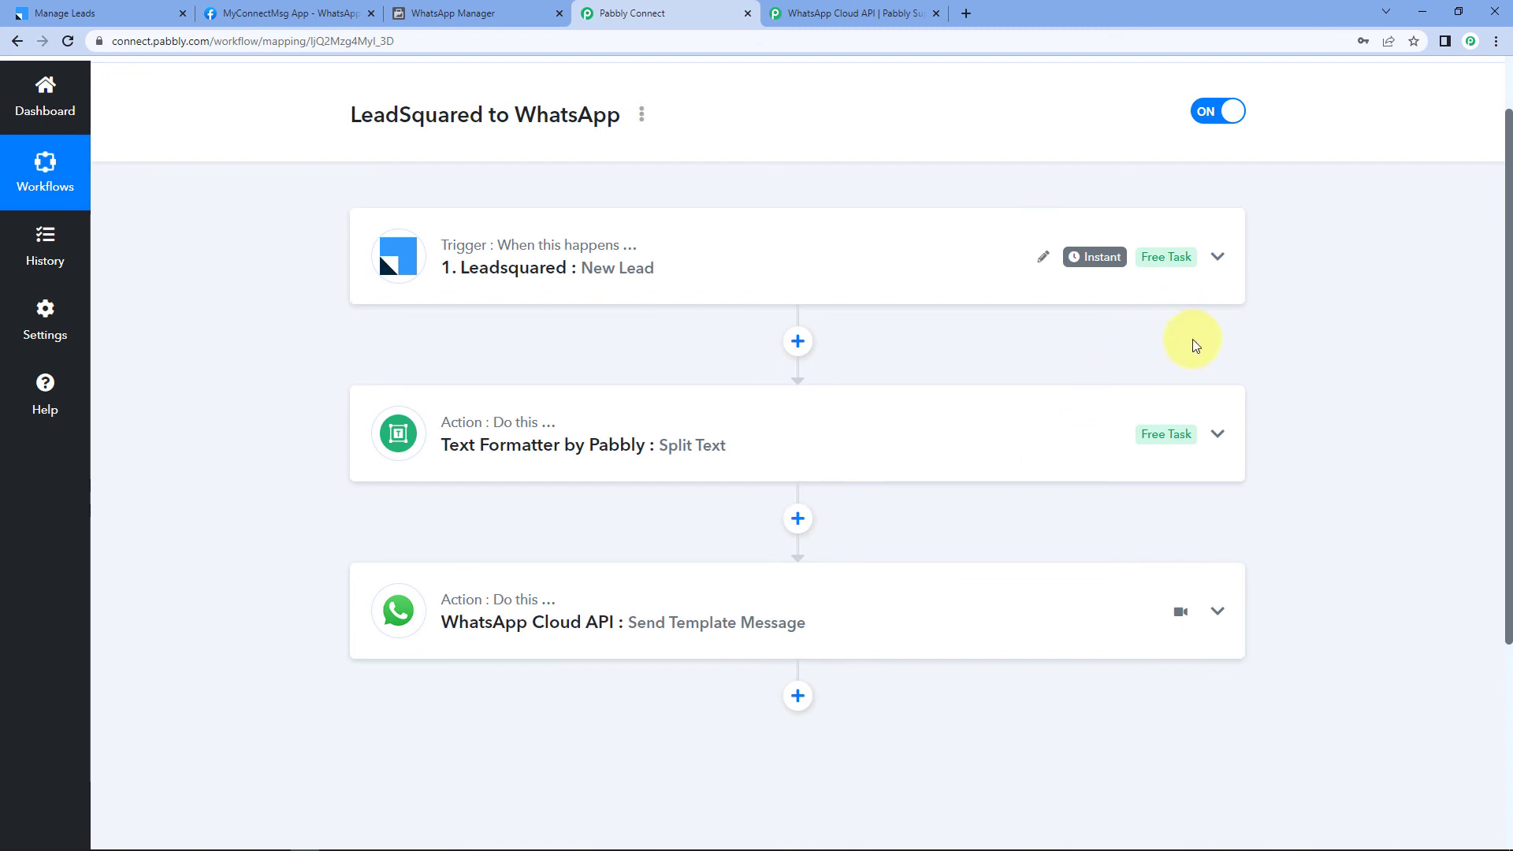
{"action": "scroll", "coordinate": [867, 150], "scroll_direction": "up", "scroll_amount": 1}
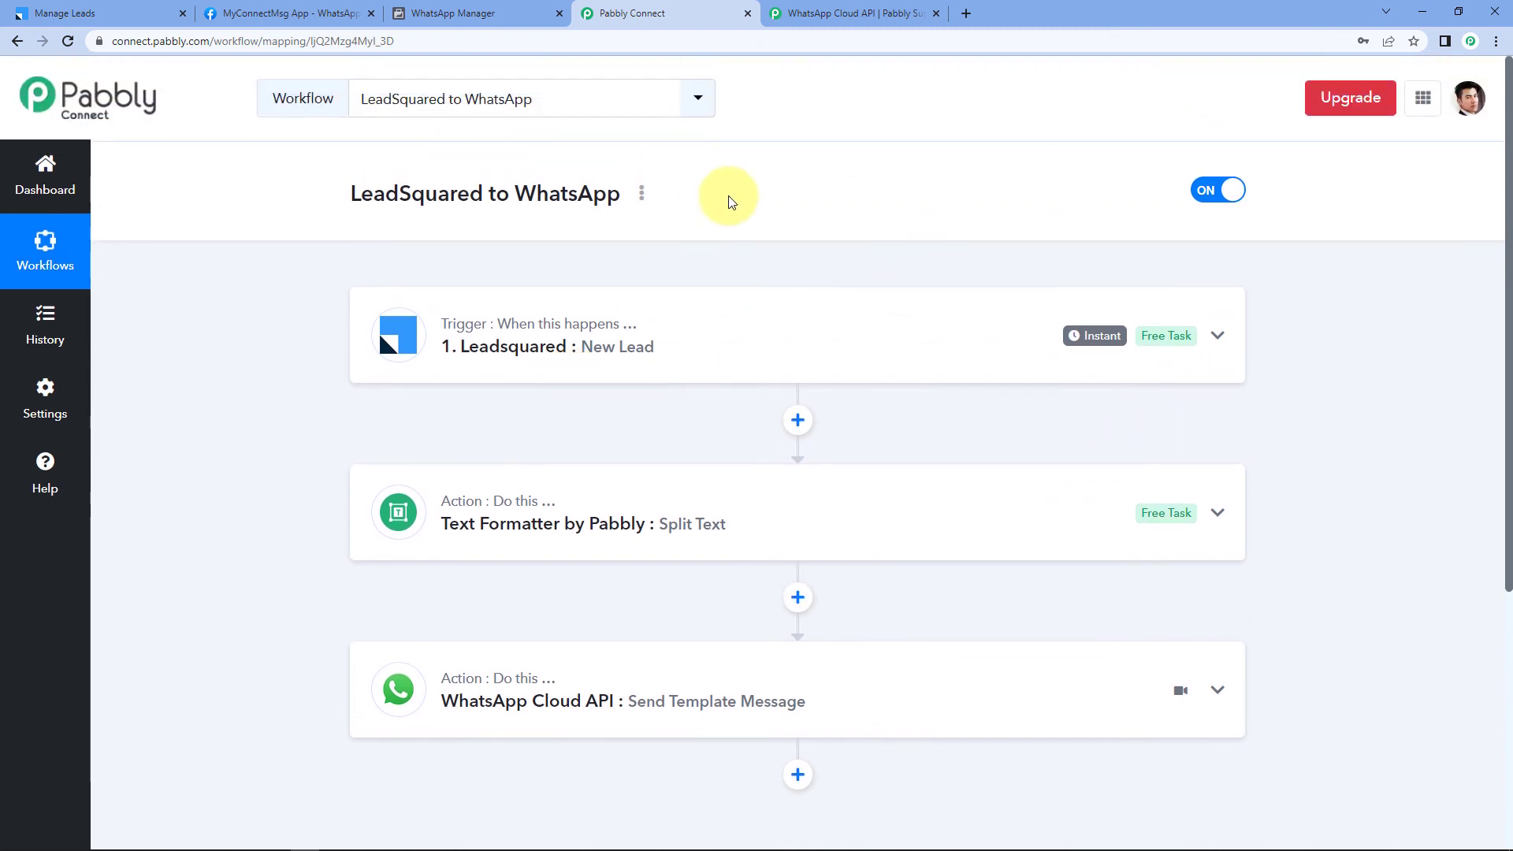